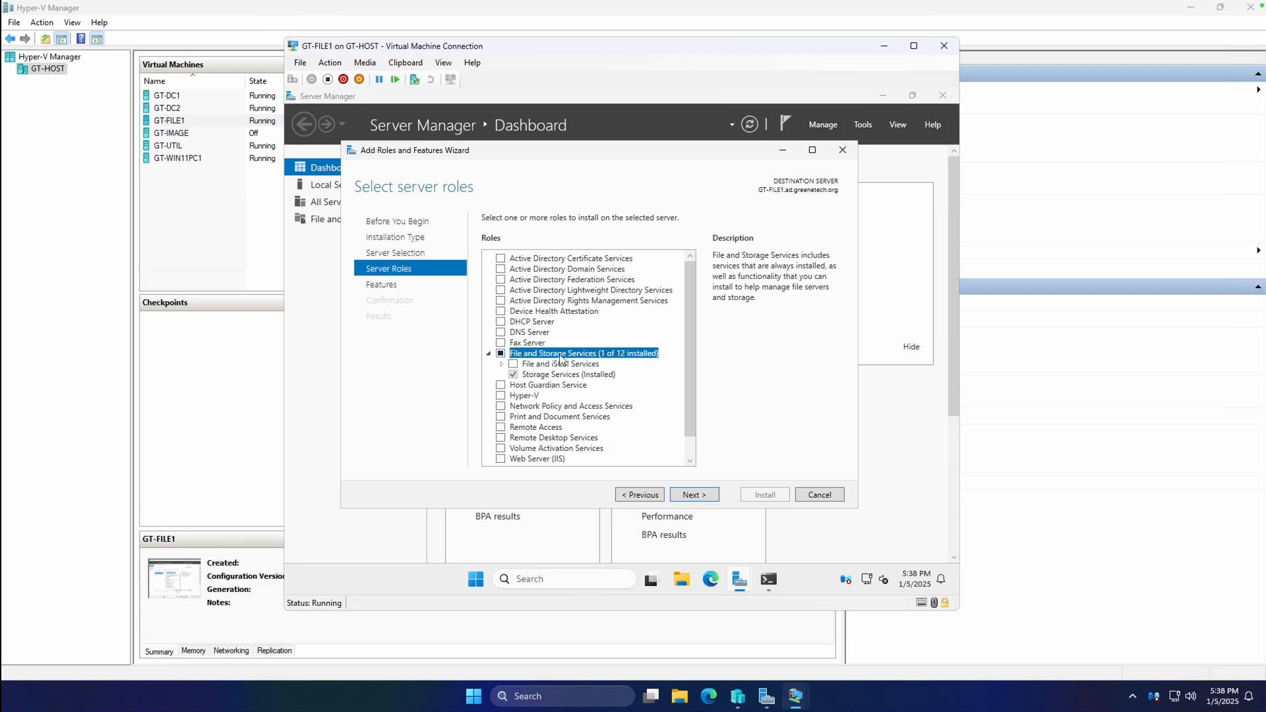
Install the File Server role from File and iSCSI Services on GT-FILE1.
left_click(503, 364)
left_click(527, 344)
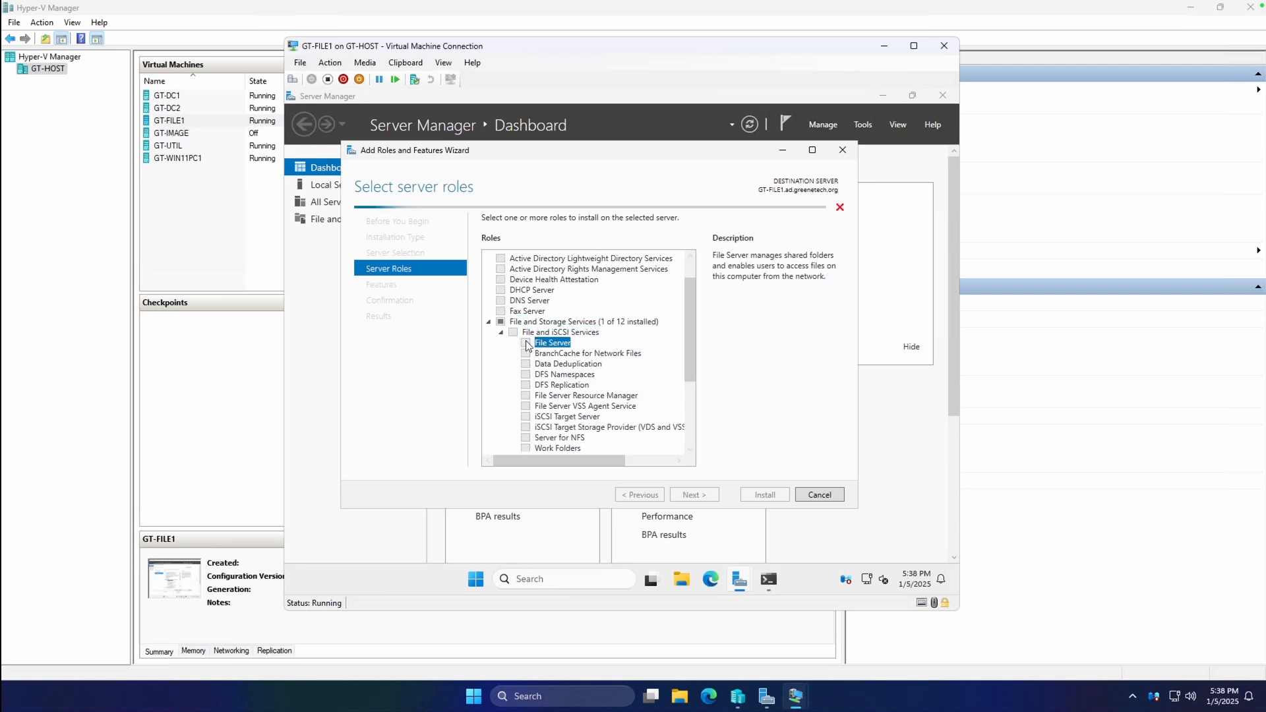
scroll(583, 330, "down", 2)
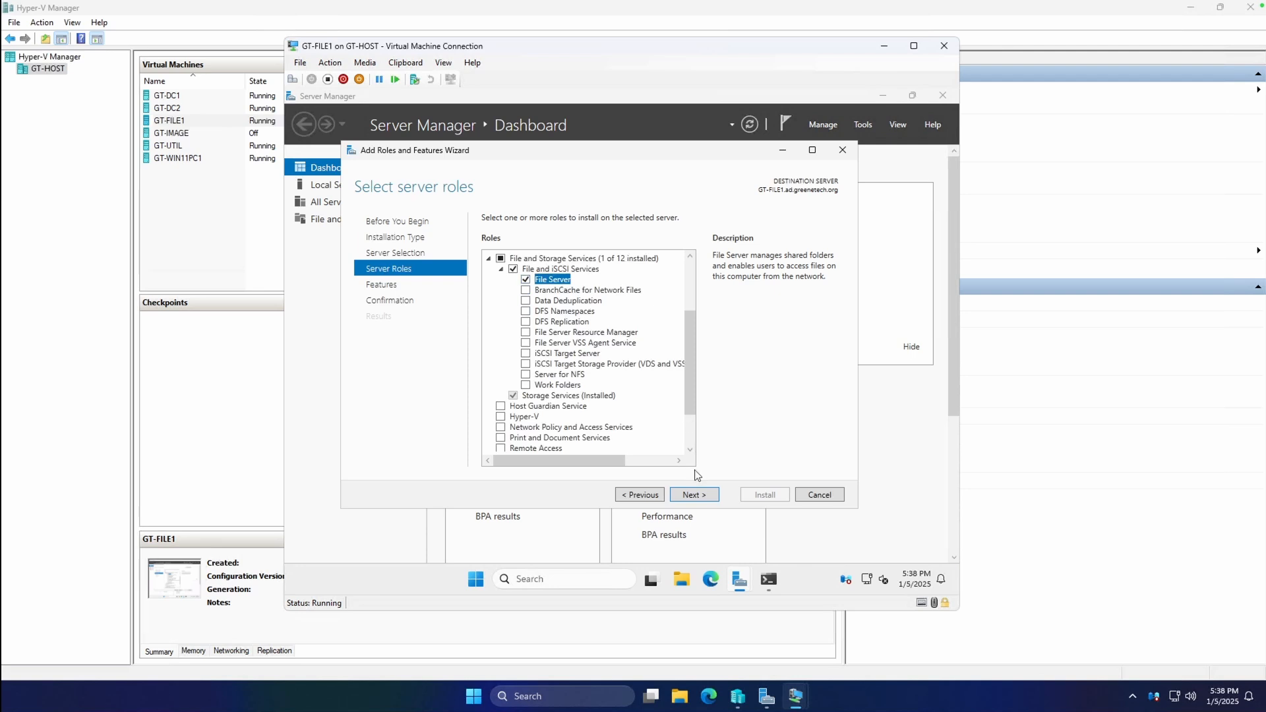
left_click(696, 494)
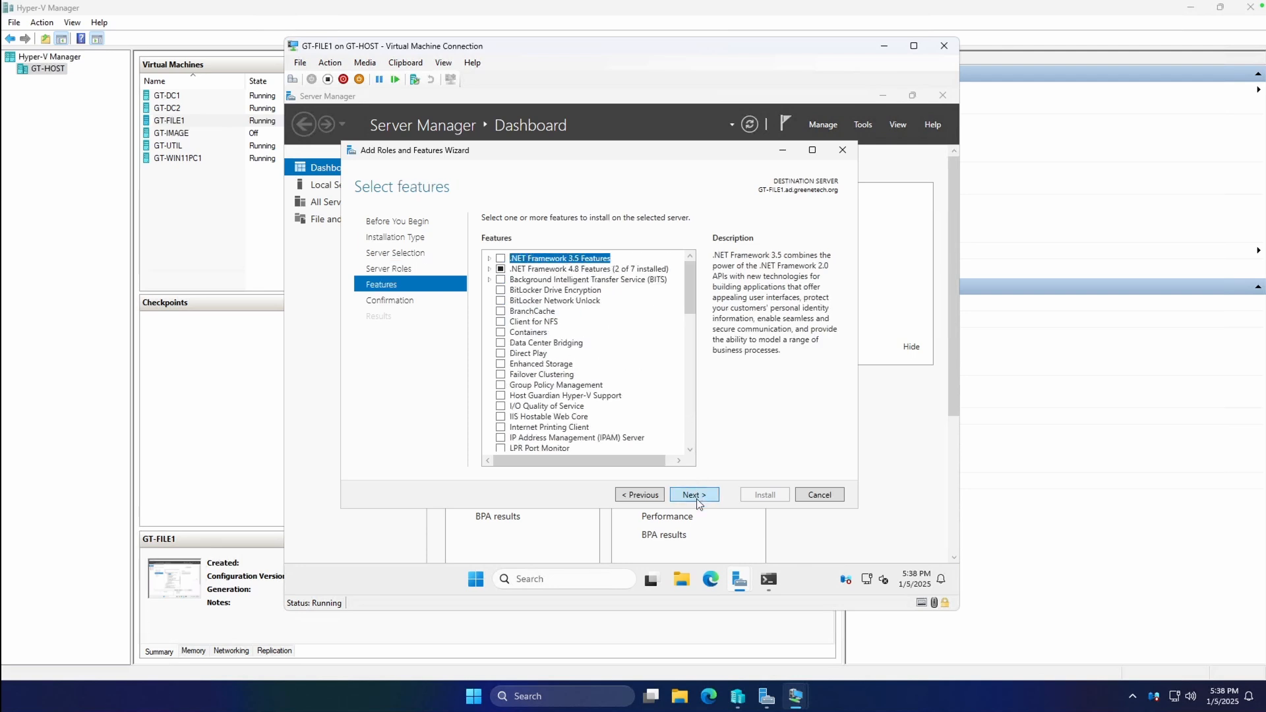
left_click(694, 496)
left_click(763, 495)
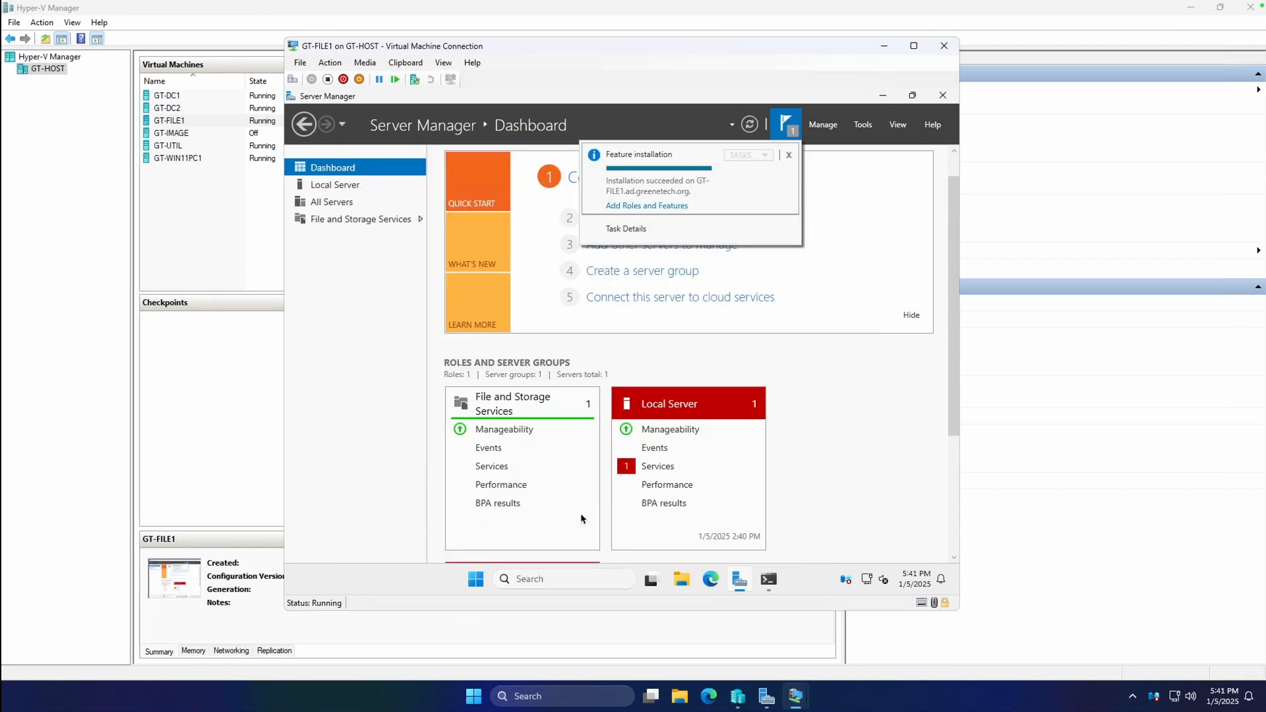
Go to the File and Storage Services Shares page and its task list.
left_click(370, 225)
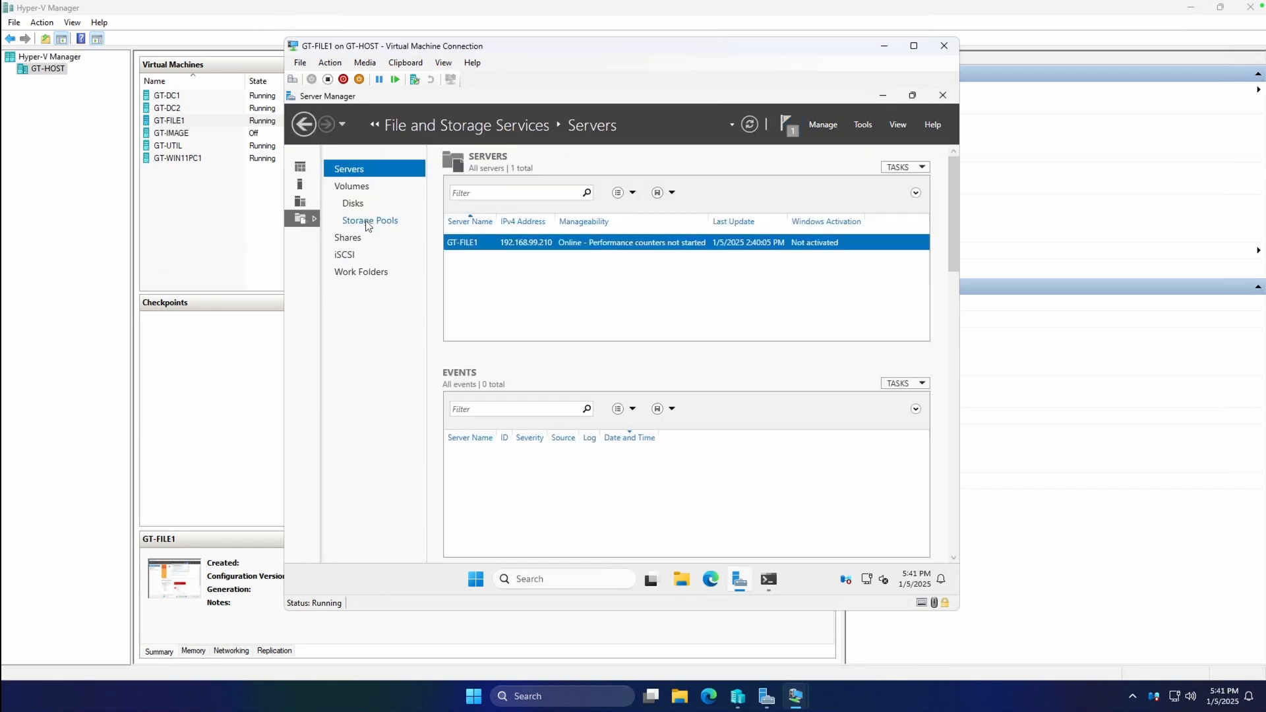
left_click(358, 236)
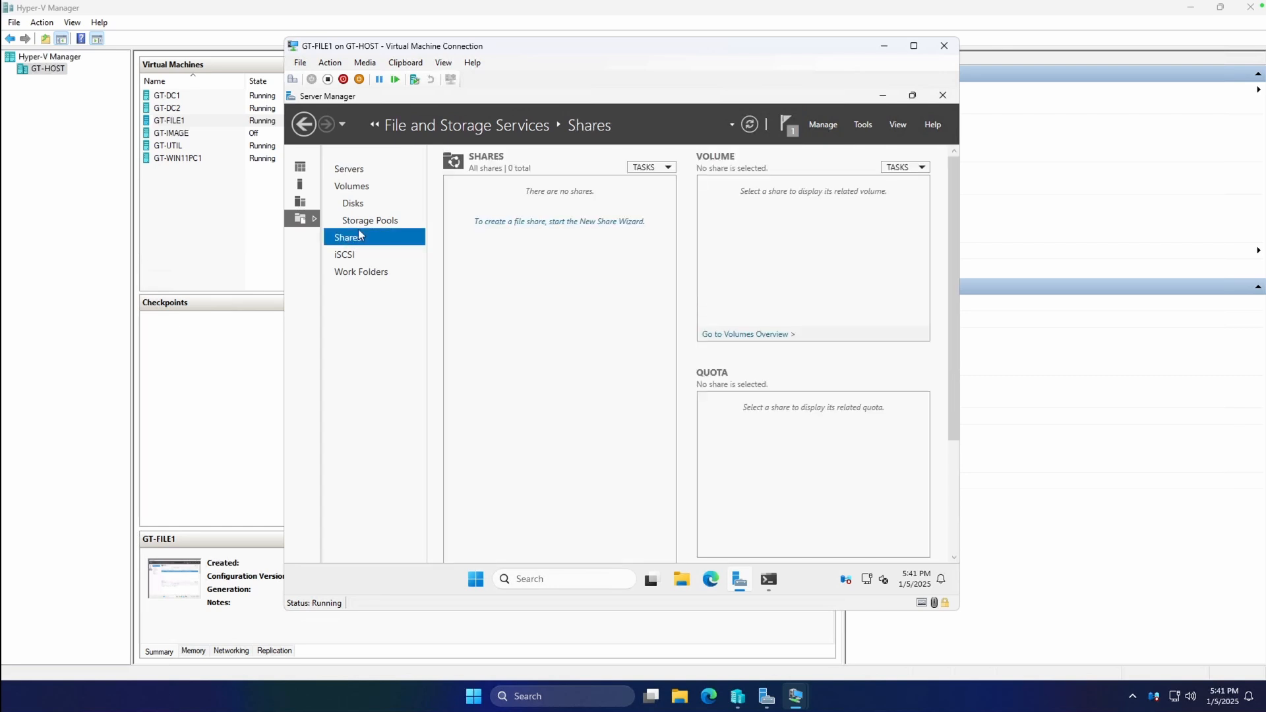
left_click(644, 168)
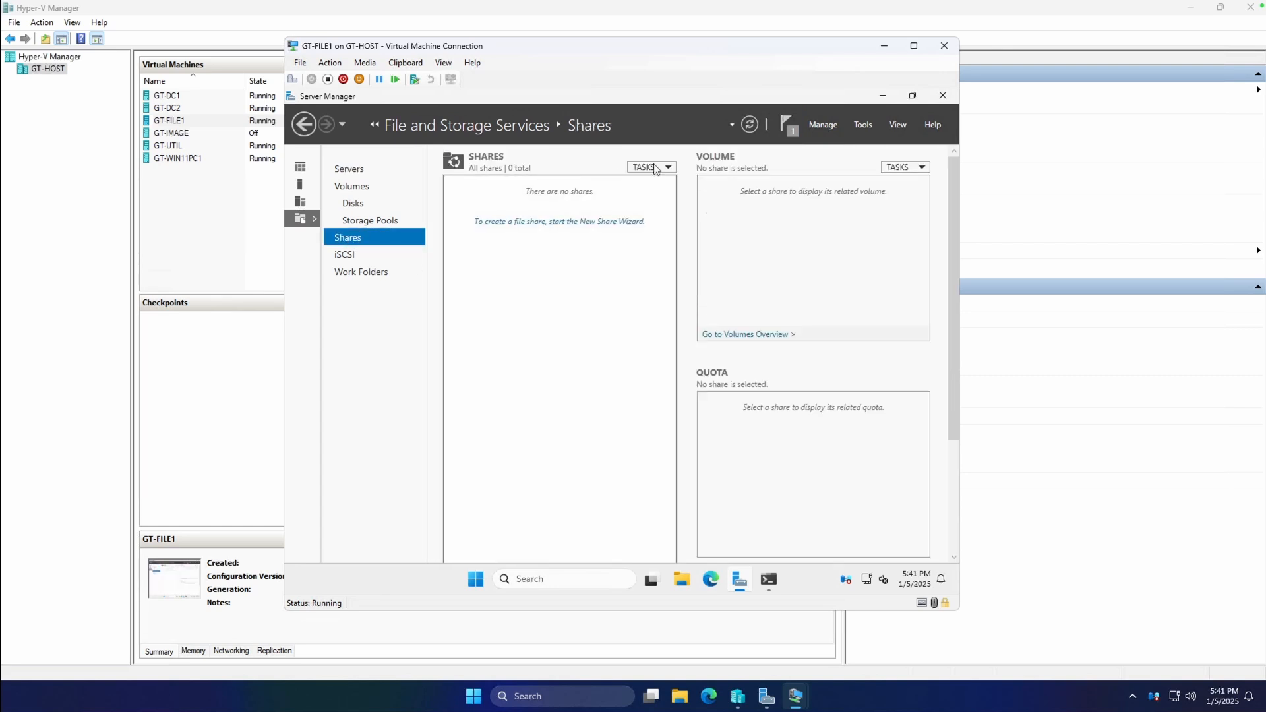
In GT-FILE1's settings, add a new hard drive to the SCSI controller.
left_click(189, 219)
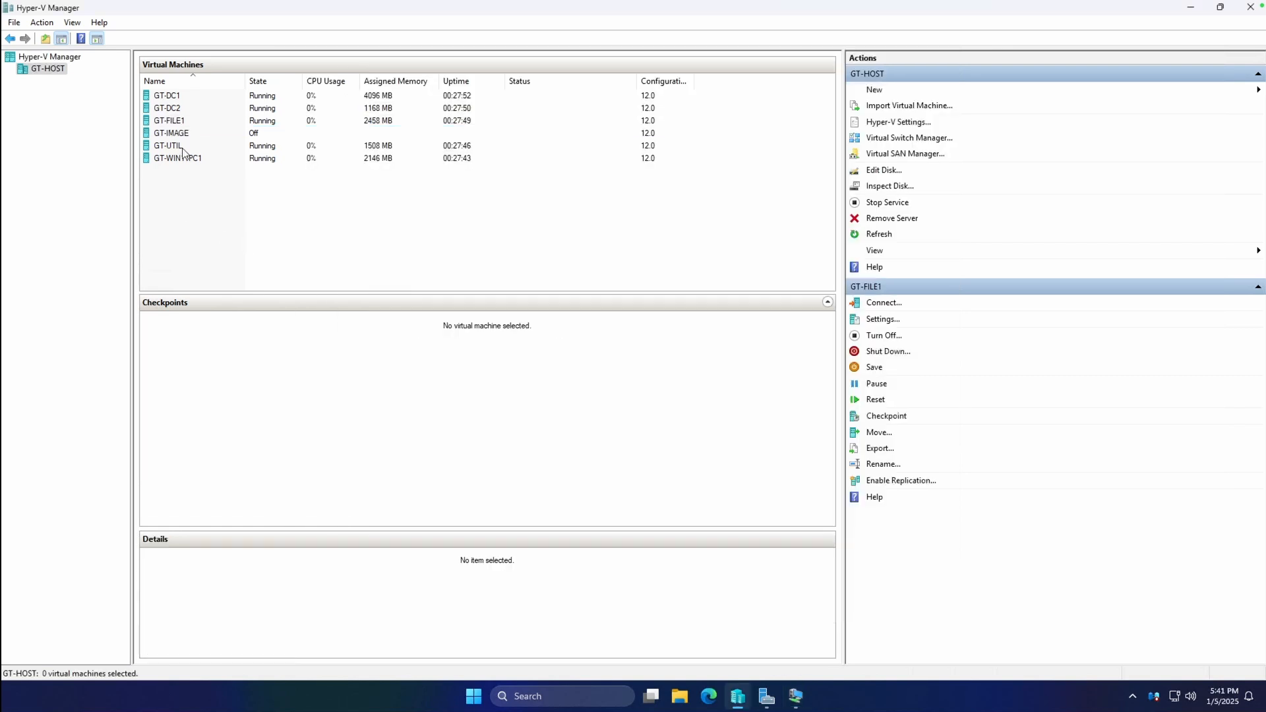
right_click(175, 122)
left_click(208, 150)
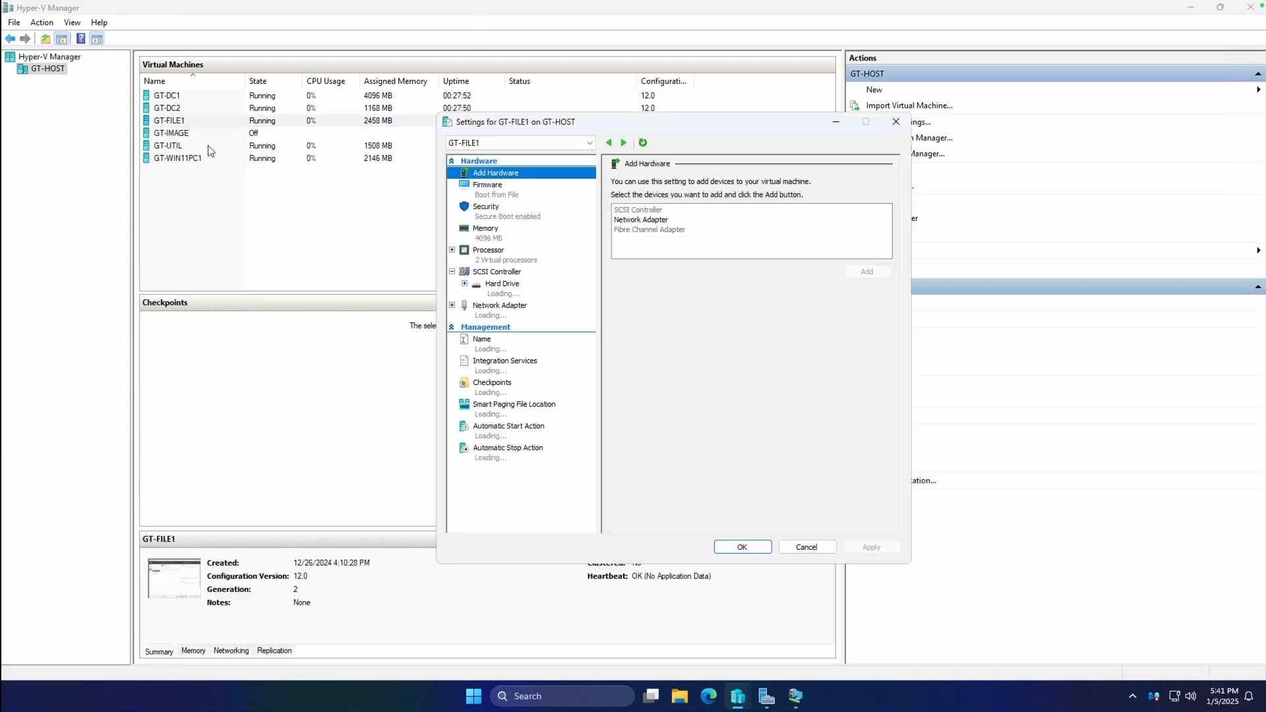
left_click(509, 276)
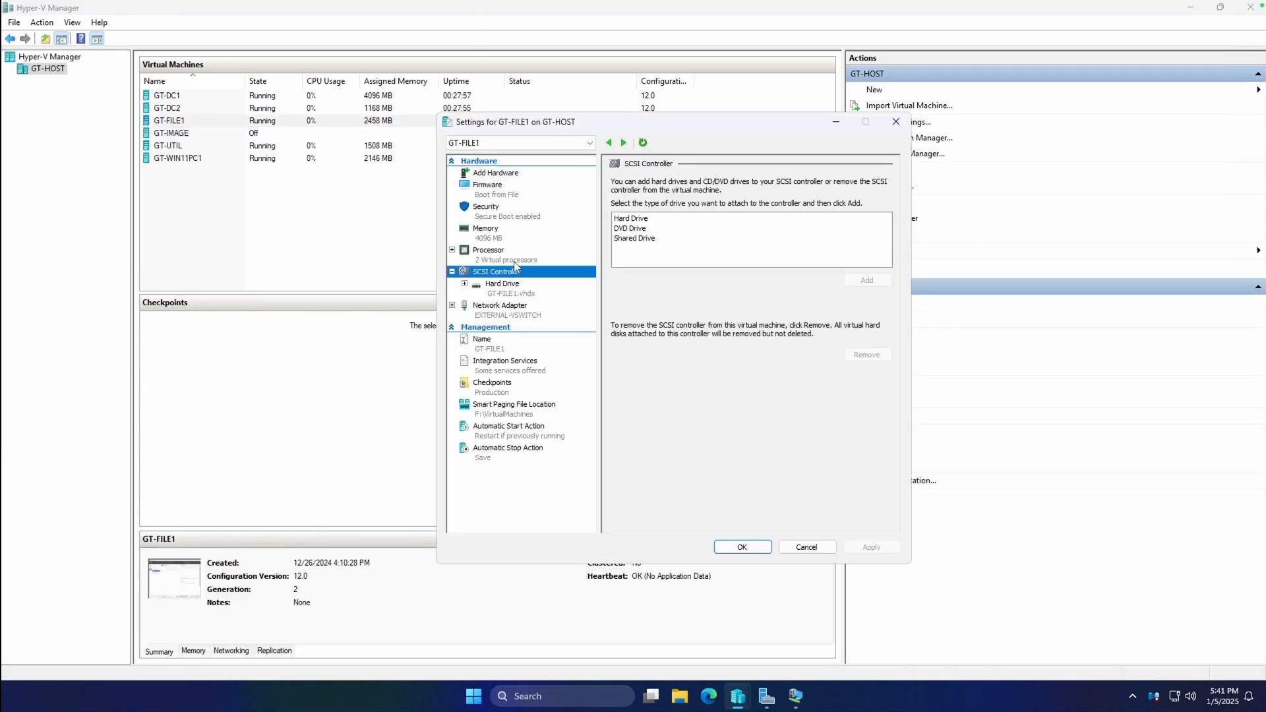
left_click(638, 220)
left_click(854, 281)
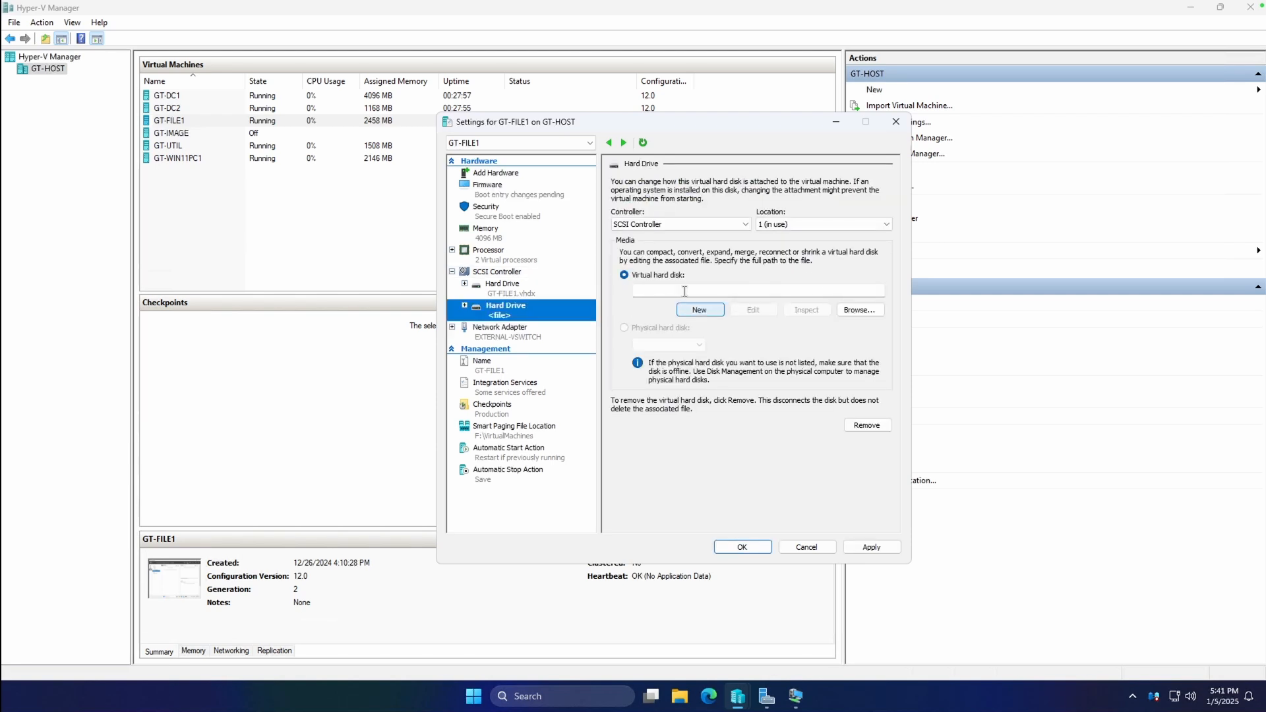
left_click(701, 309)
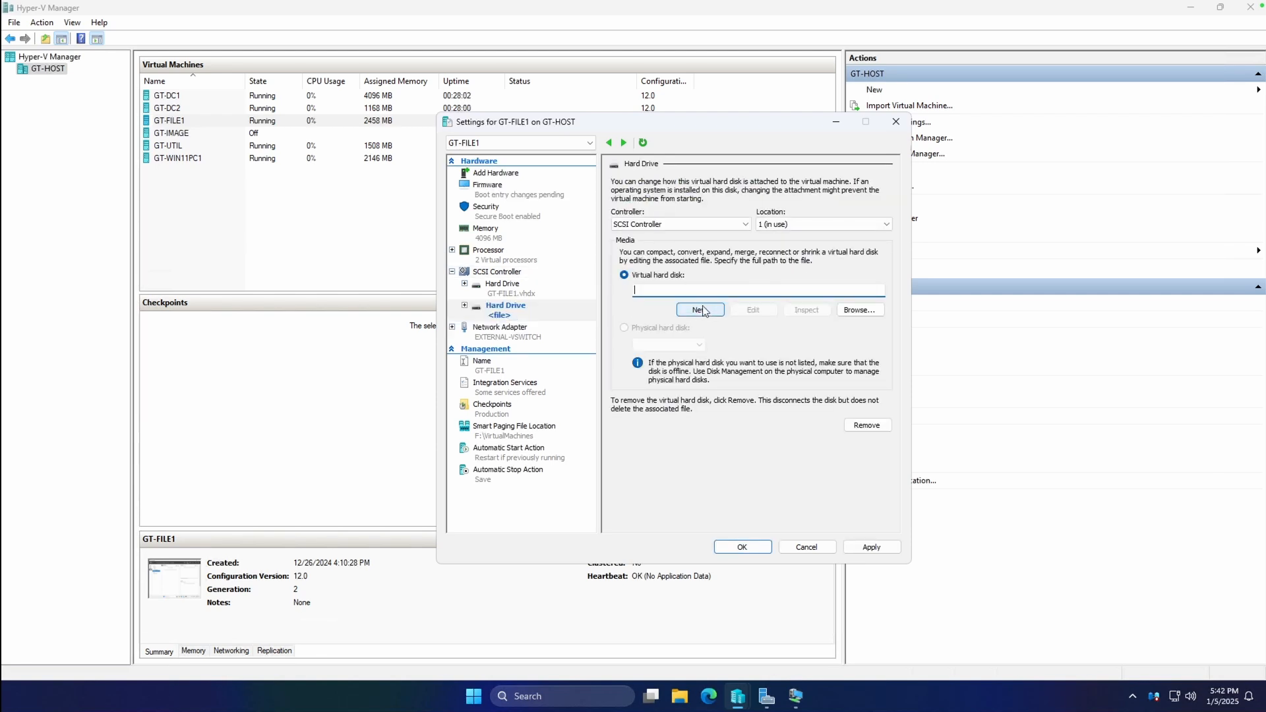
Create the dynamically expanding 200 GB CompanyShareData1.vhdx and apply the settings.
left_click(765, 496)
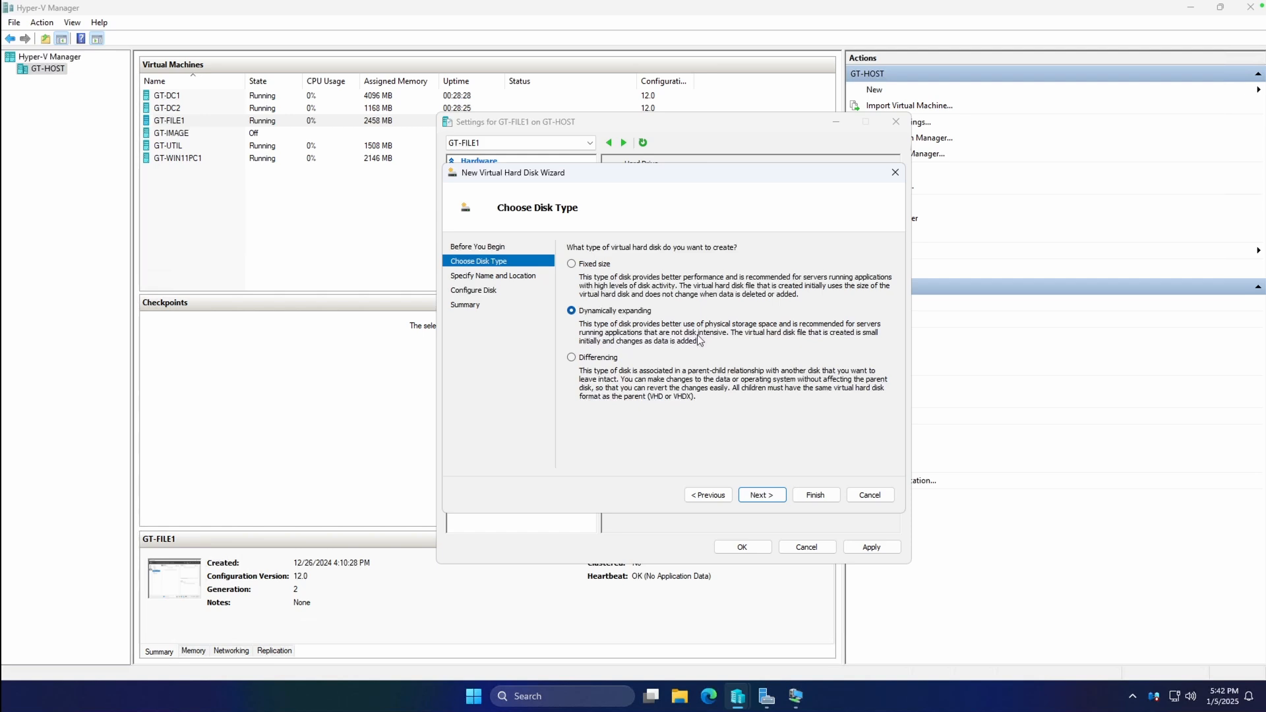
left_click(761, 495)
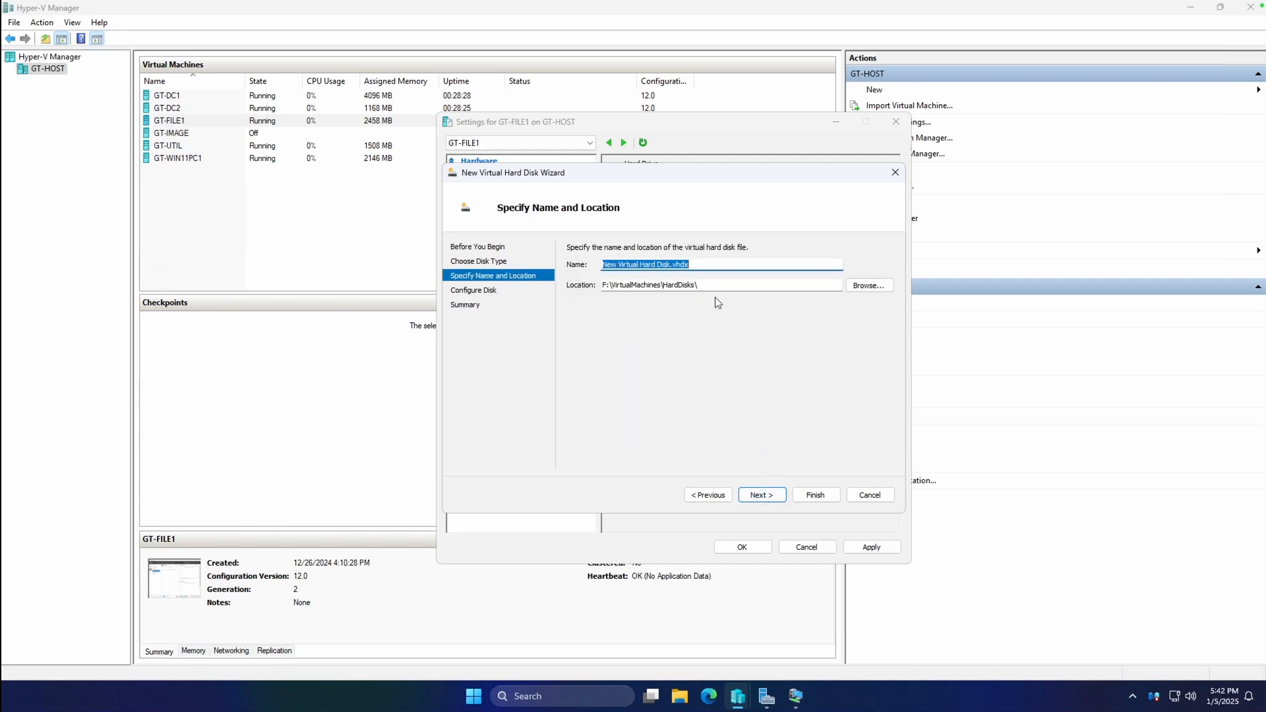
left_click_drag(673, 265, 507, 253)
key("BackSpace")
type("CompanyShare")
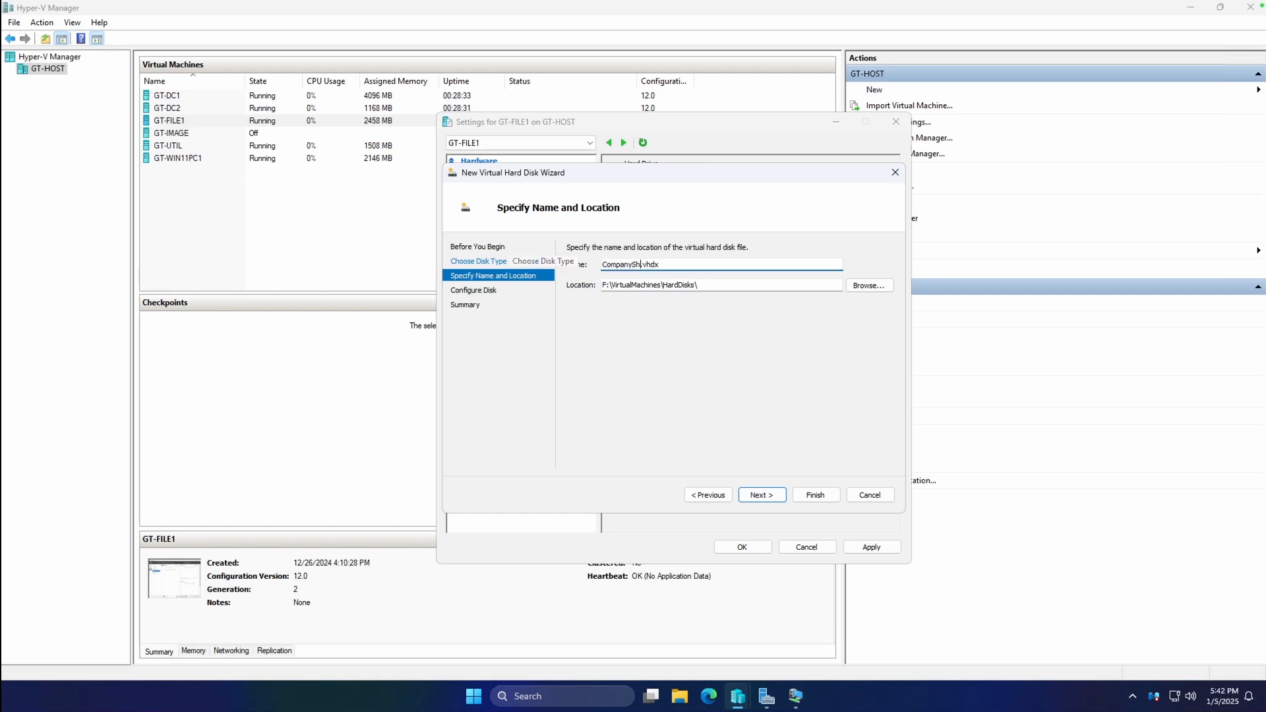
type("Data1.")
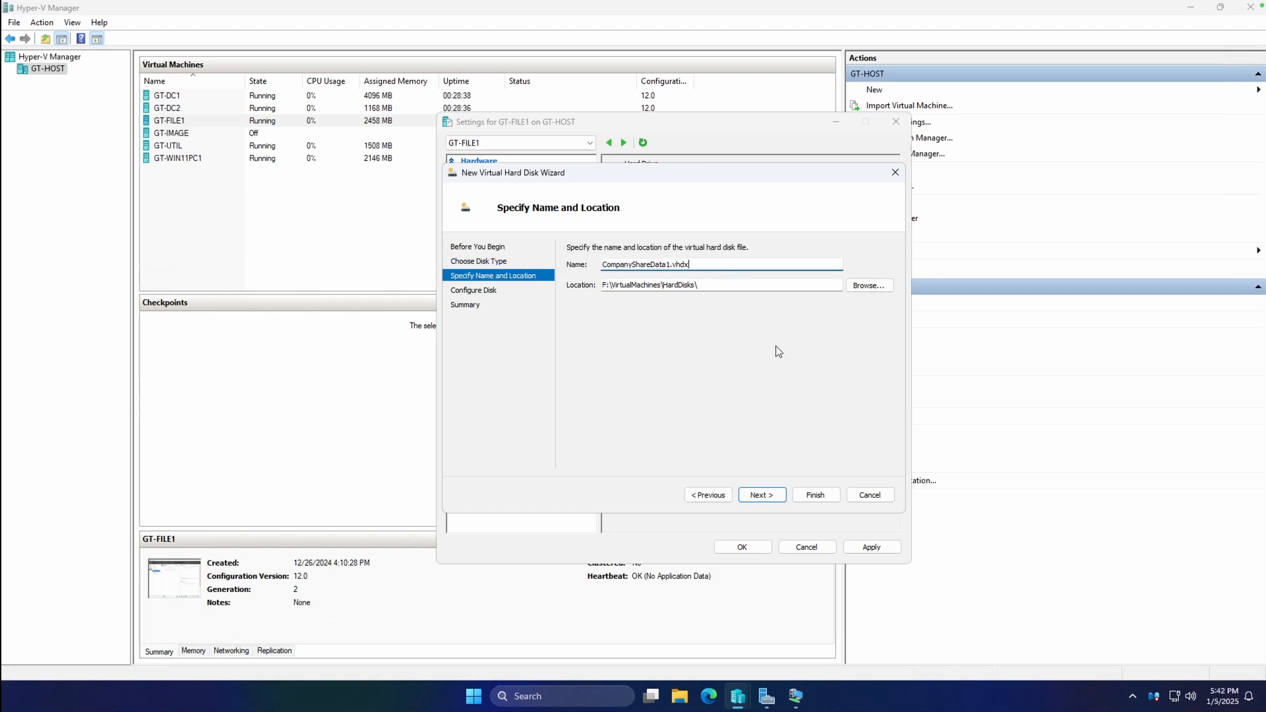
left_click(761, 494)
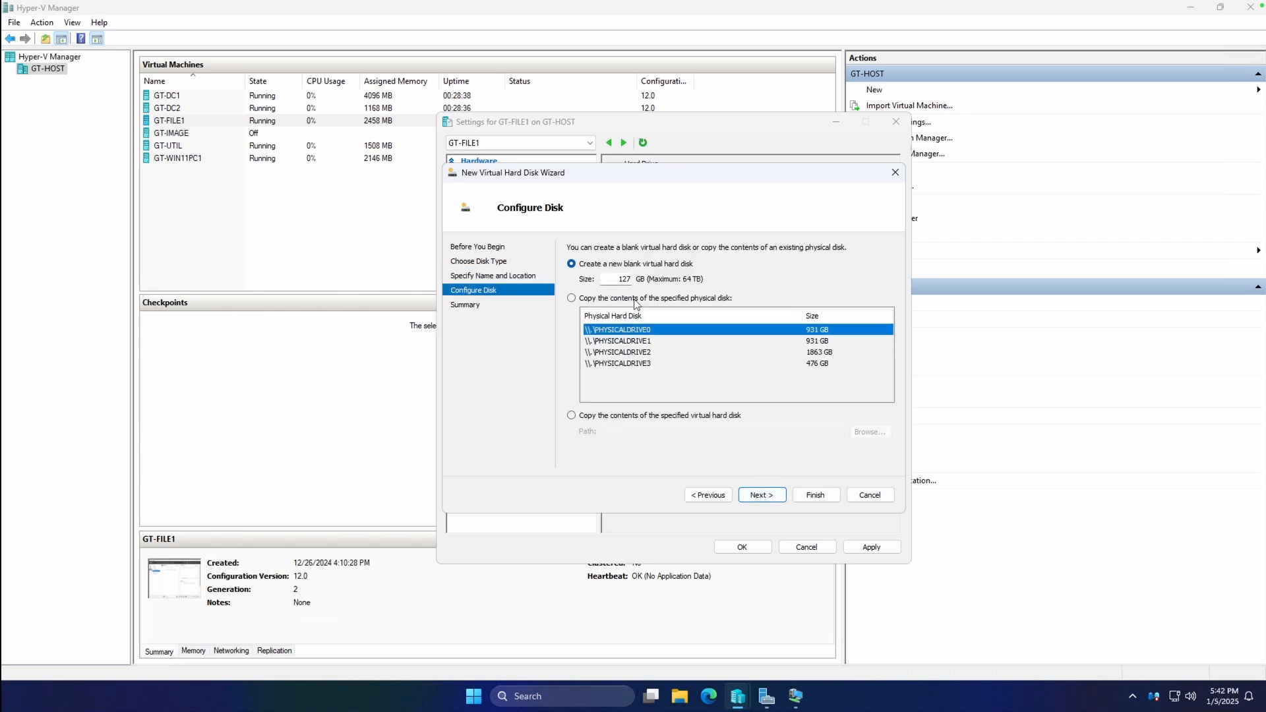
double_click(623, 279)
type("200")
left_click(769, 494)
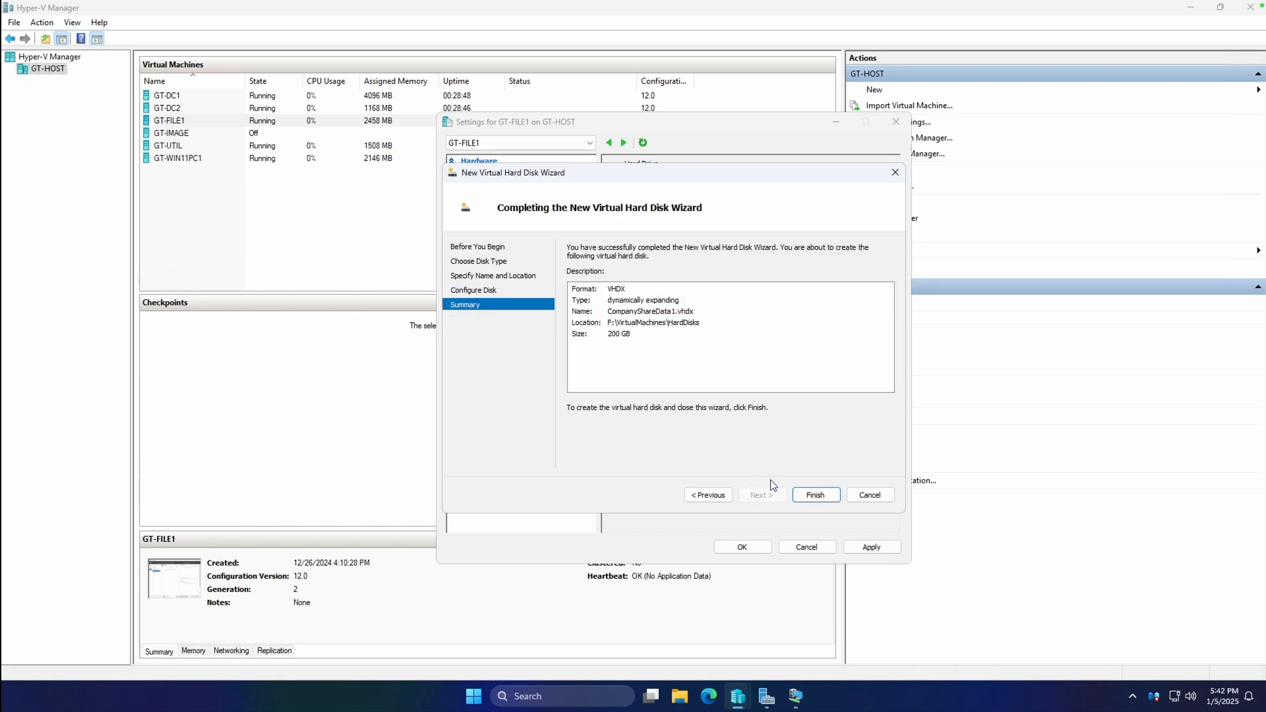
left_click(815, 495)
left_click(875, 548)
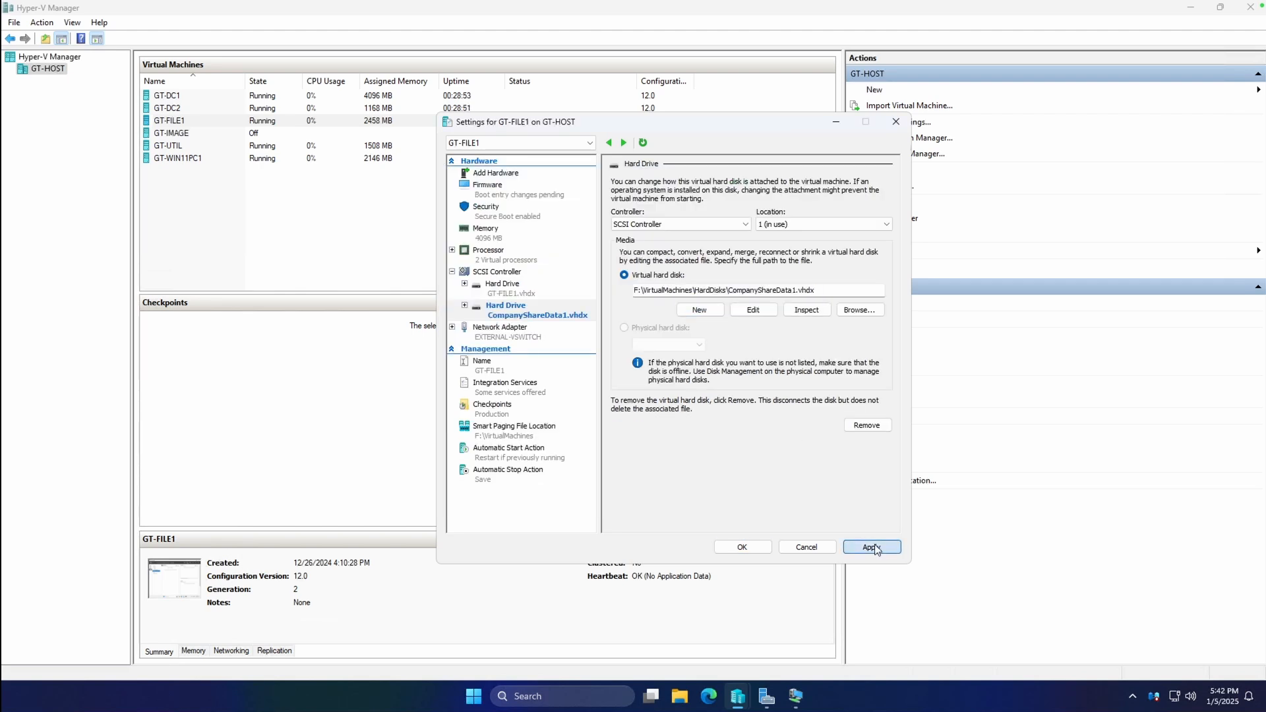
left_click(735, 547)
Open Disk Management in the GT-FILE1 VM and check the drives under This PC.
mouse_move(796, 696)
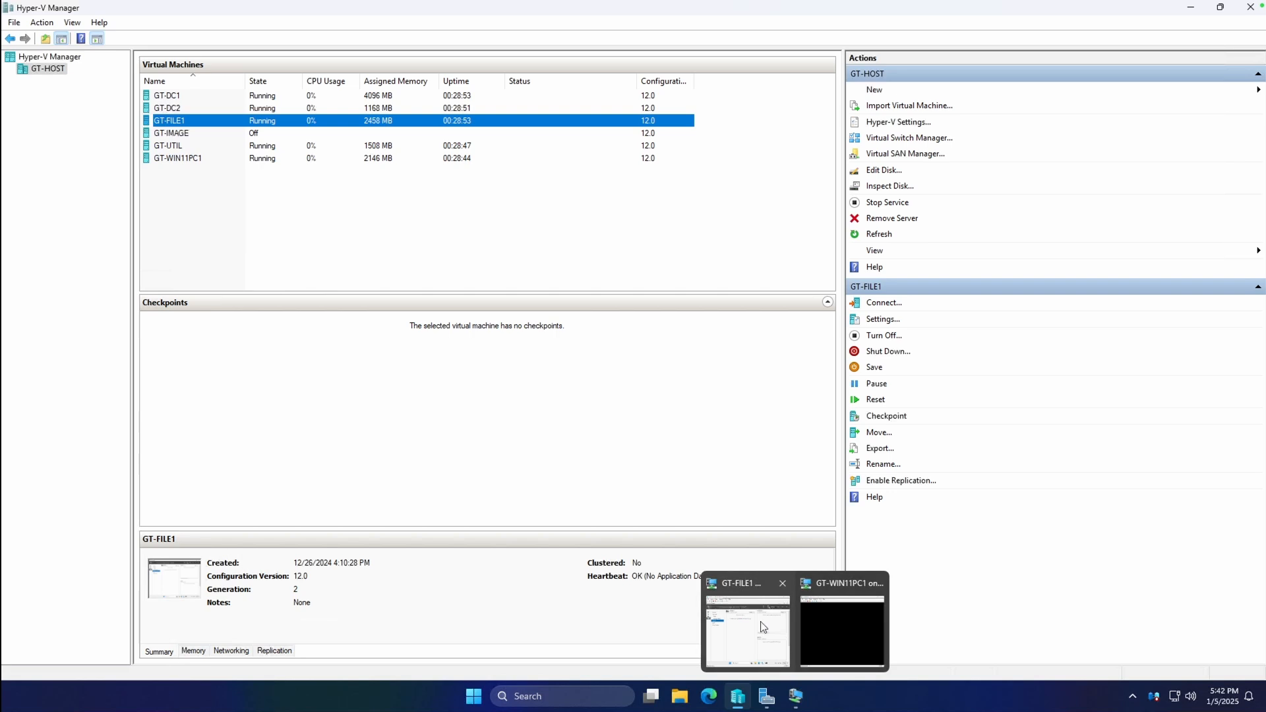
left_click(762, 627)
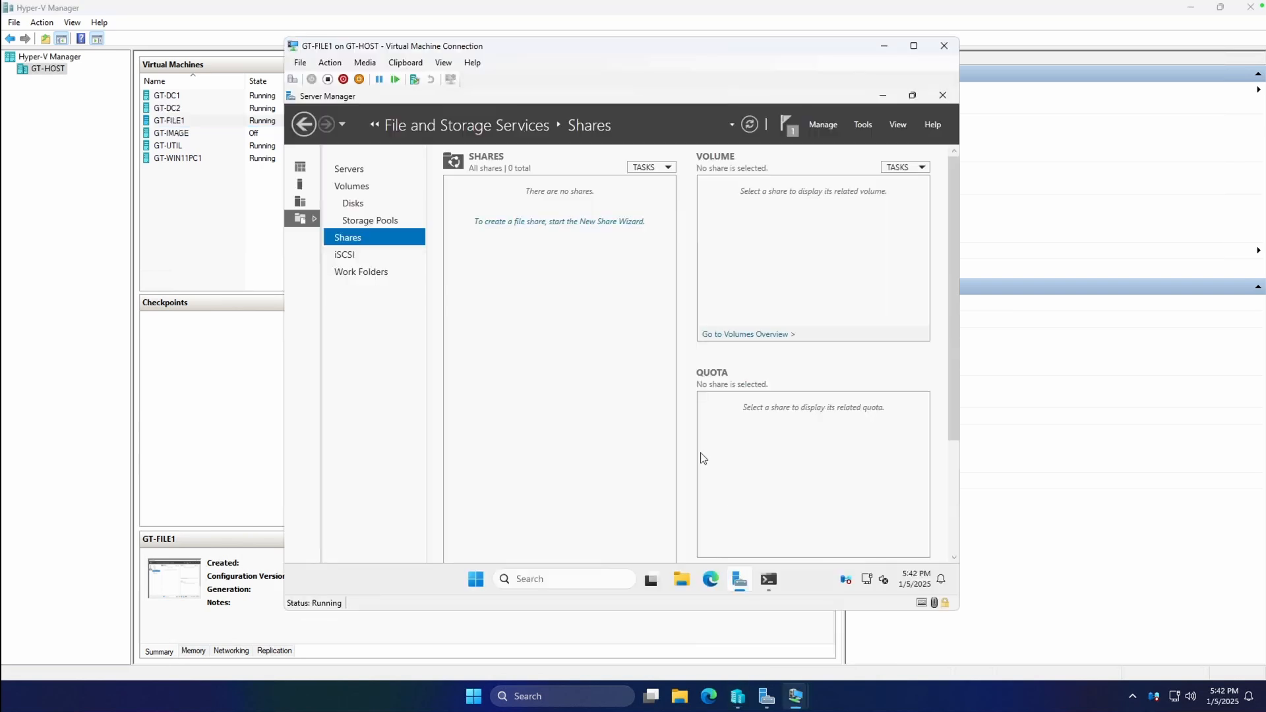
left_click(476, 579)
type("disk management")
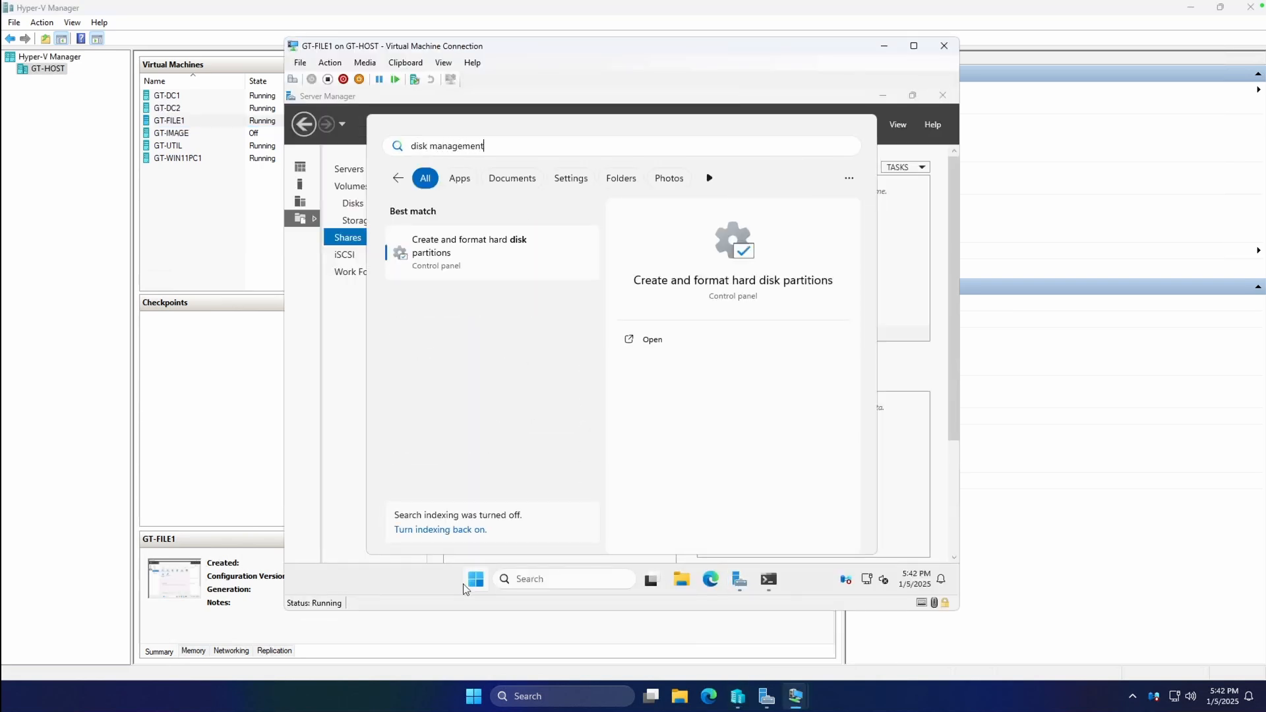
left_click(476, 270)
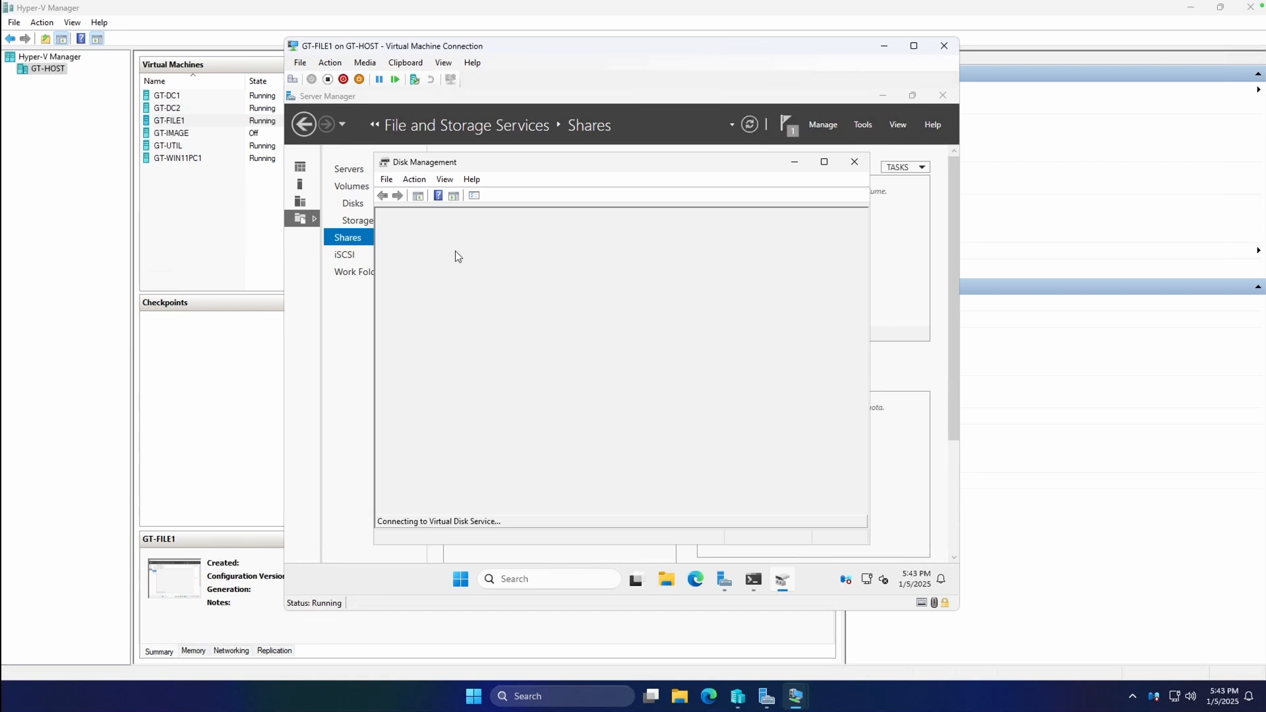
left_click(677, 579)
left_click(384, 452)
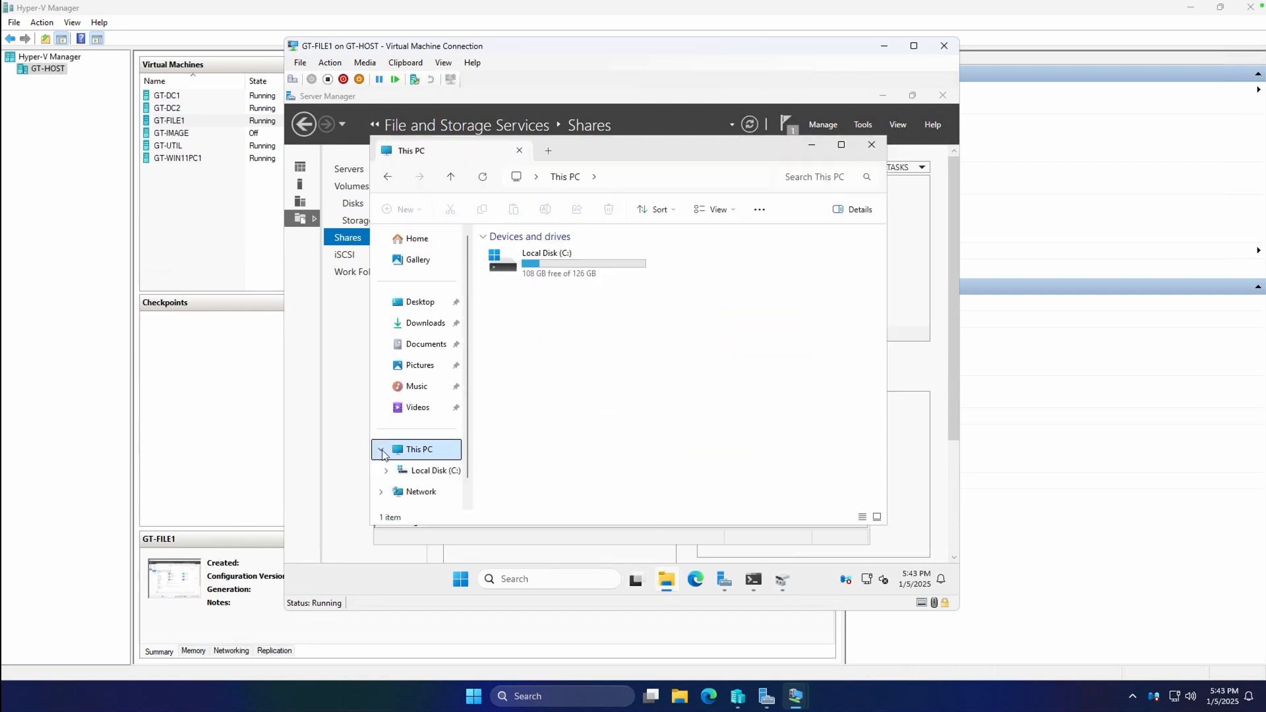
left_click(811, 146)
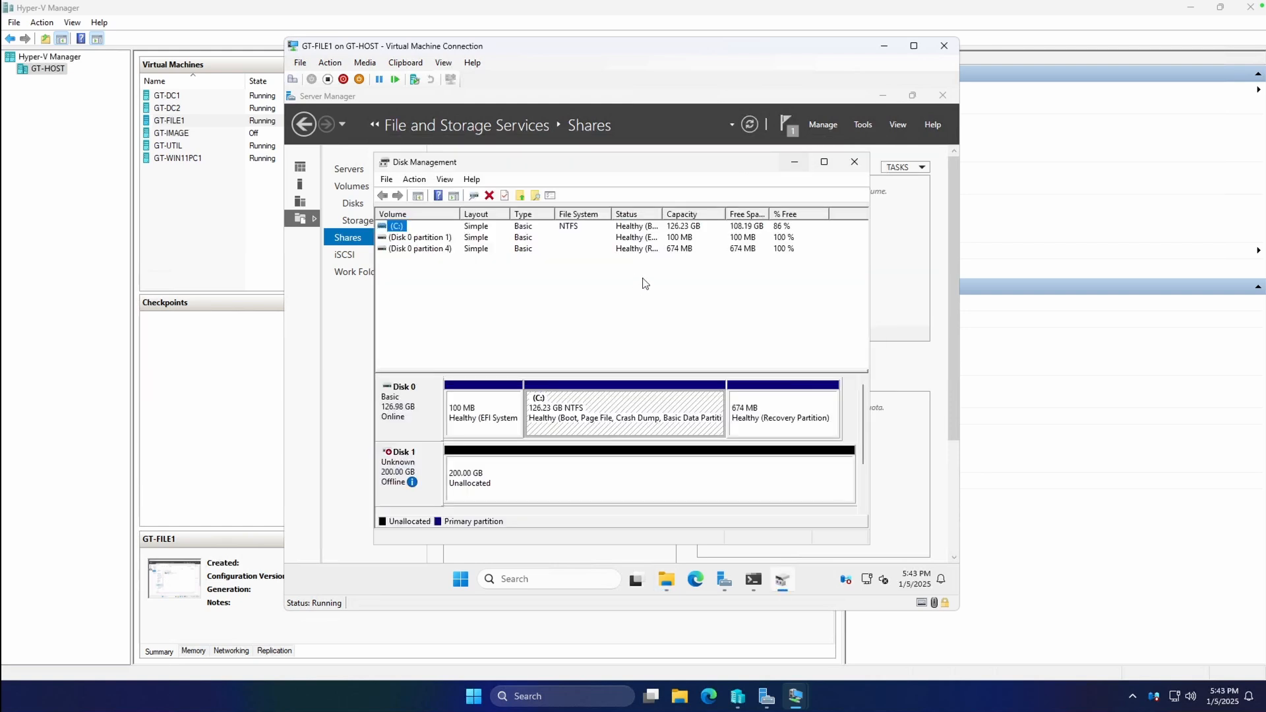
Bring Disk 1 online and initialize it as GPT, then start a new simple volume.
right_click(420, 464)
left_click(448, 478)
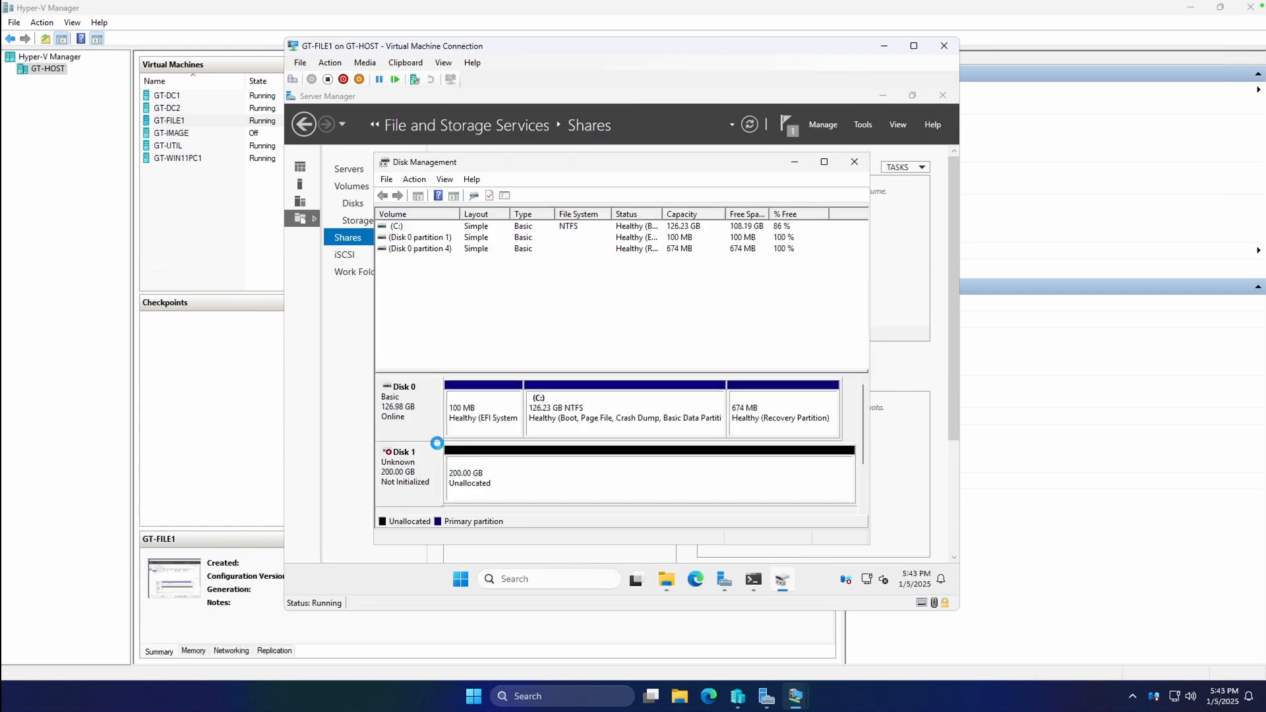
left_click(528, 481)
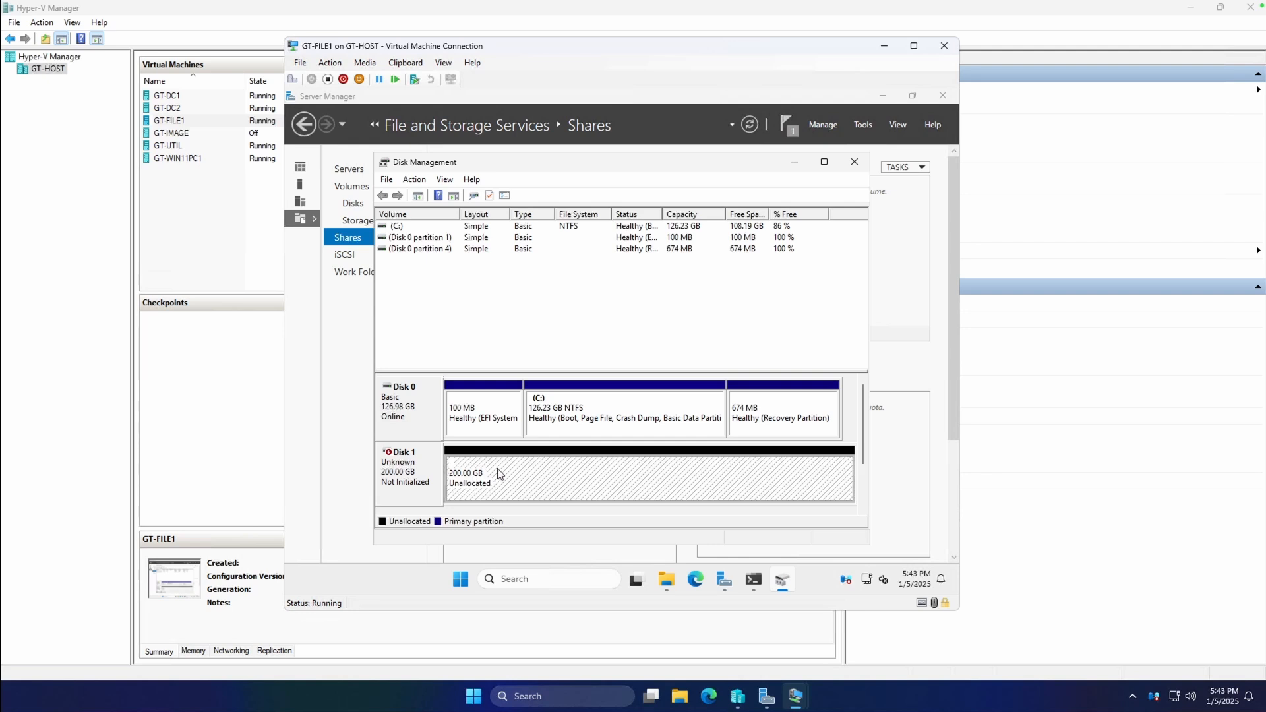
right_click(499, 473)
left_click(419, 482)
right_click(423, 481)
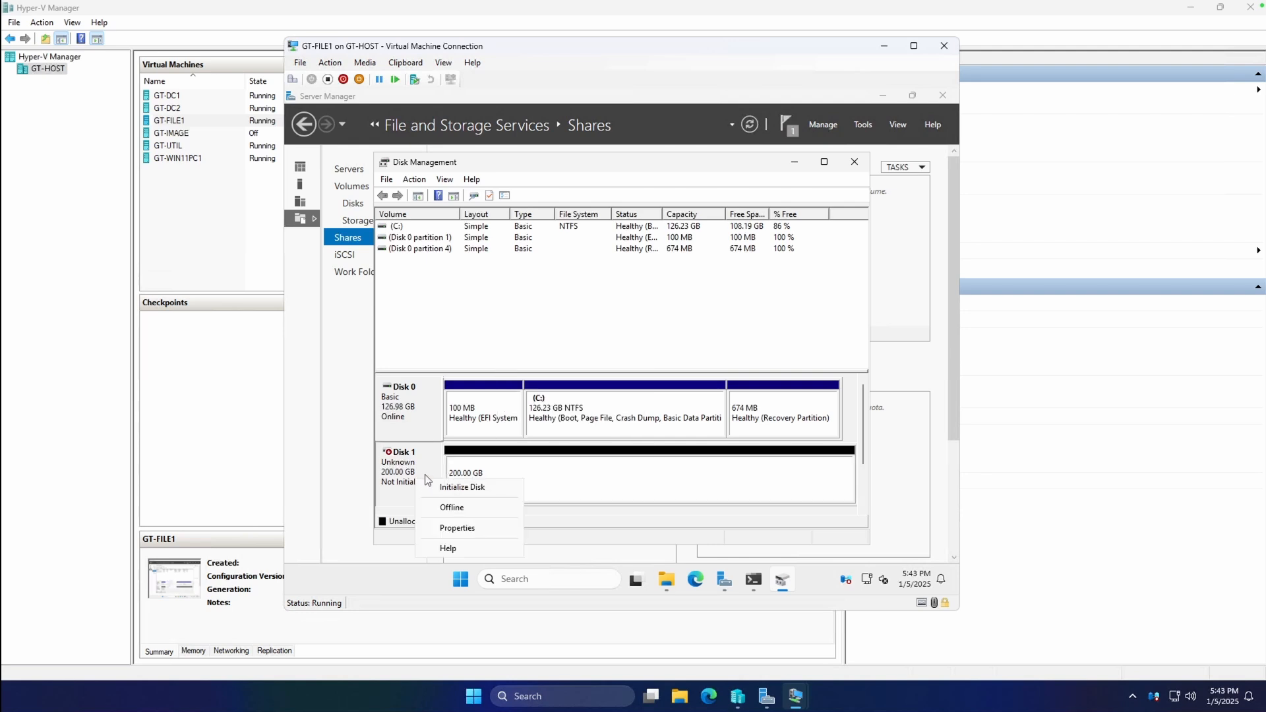
left_click(465, 483)
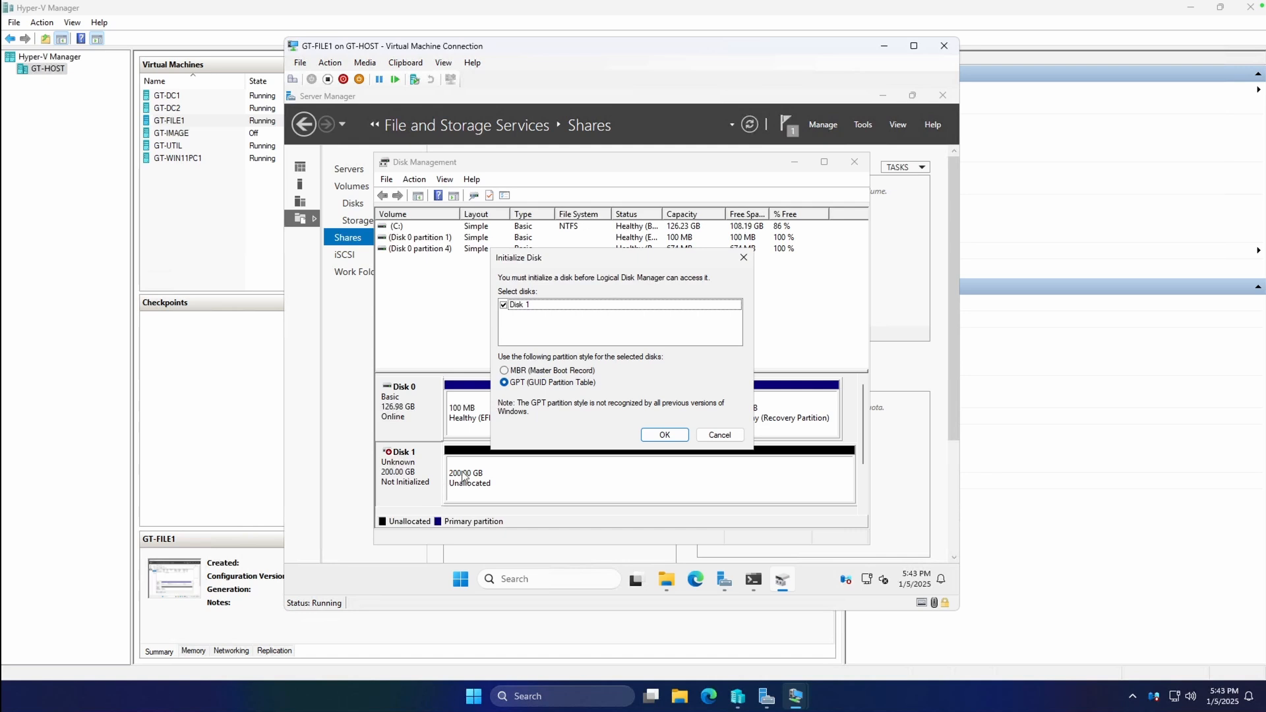
left_click(661, 436)
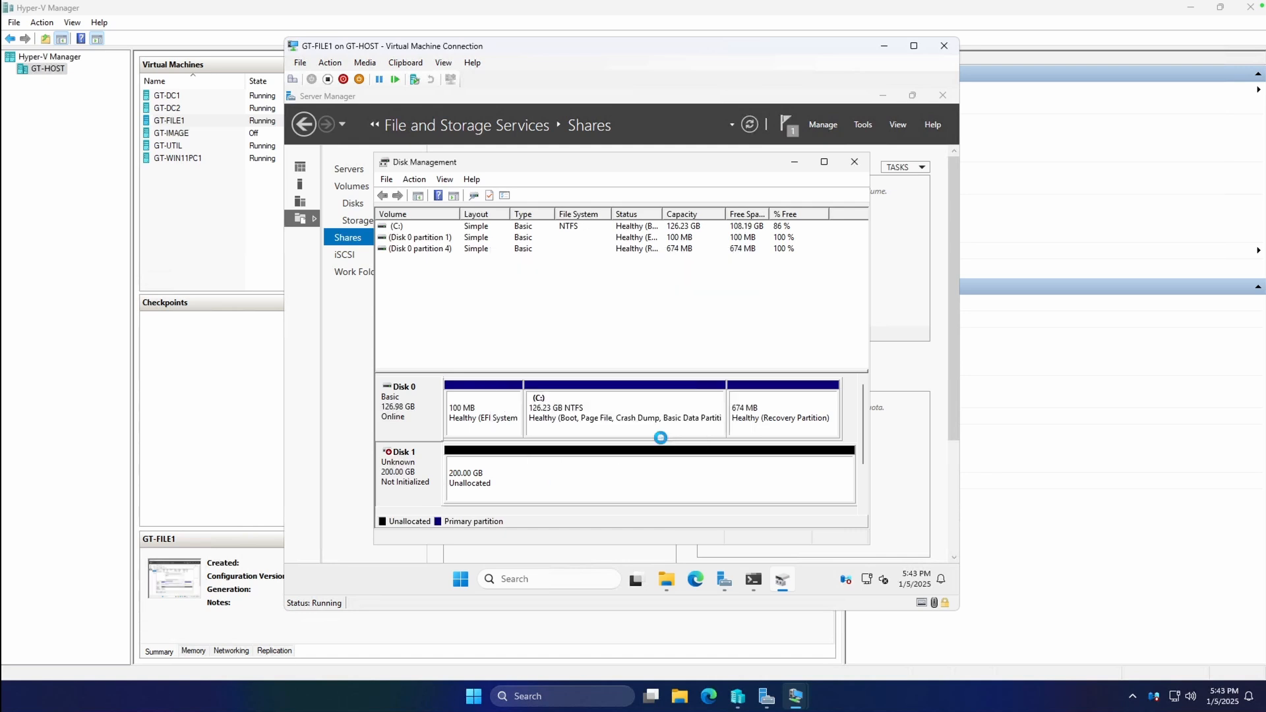
right_click(509, 479)
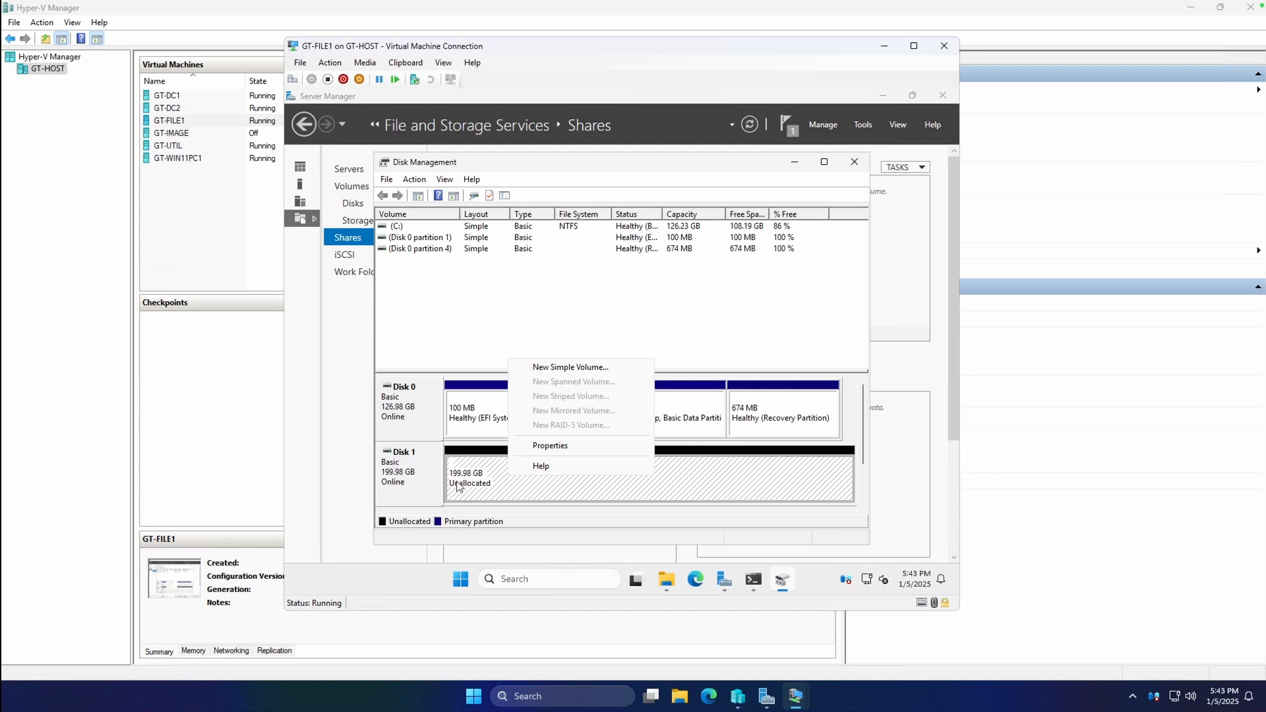
left_click(592, 368)
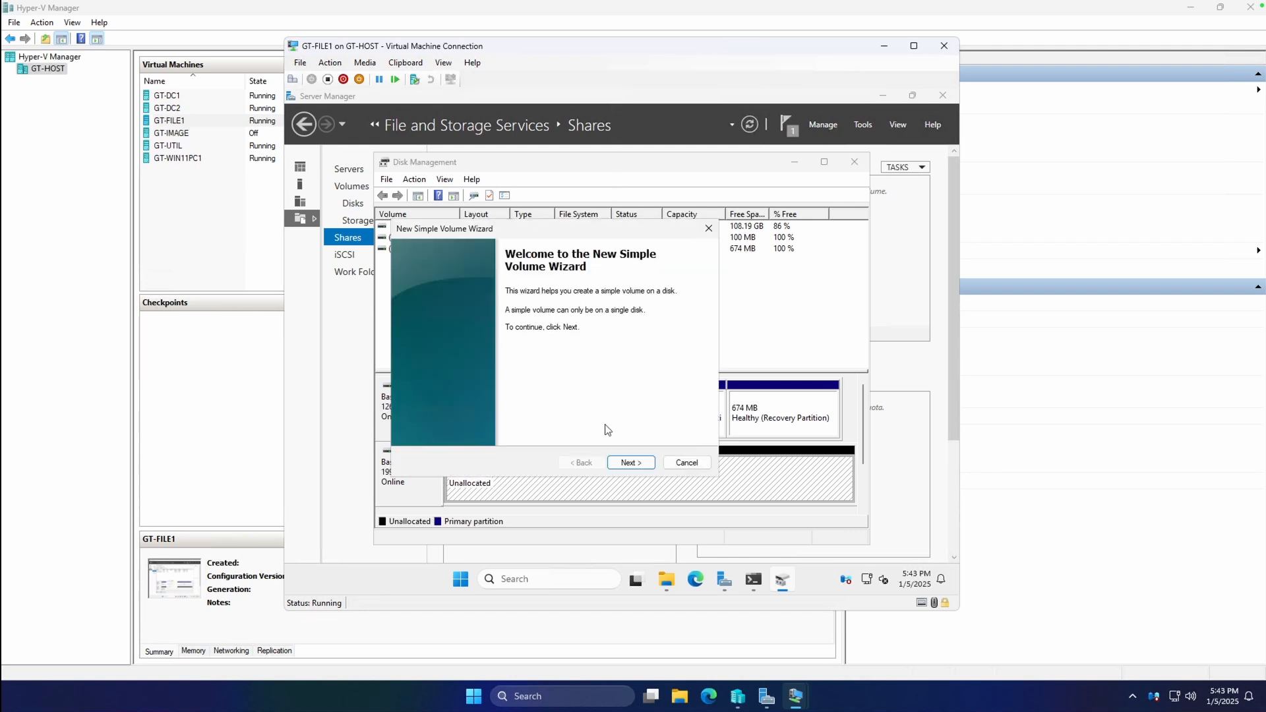
Keep the maximum volume size of 204782 MB and assign drive letter Z.
left_click(630, 463)
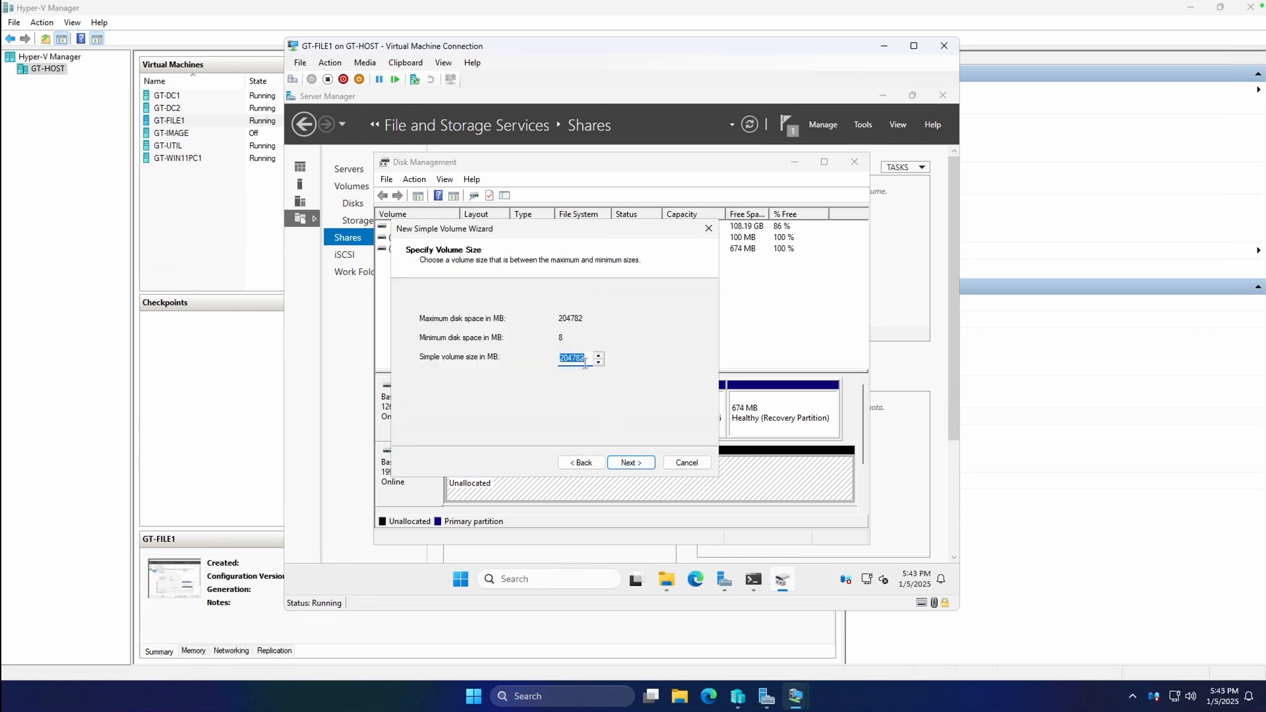
left_click(627, 460)
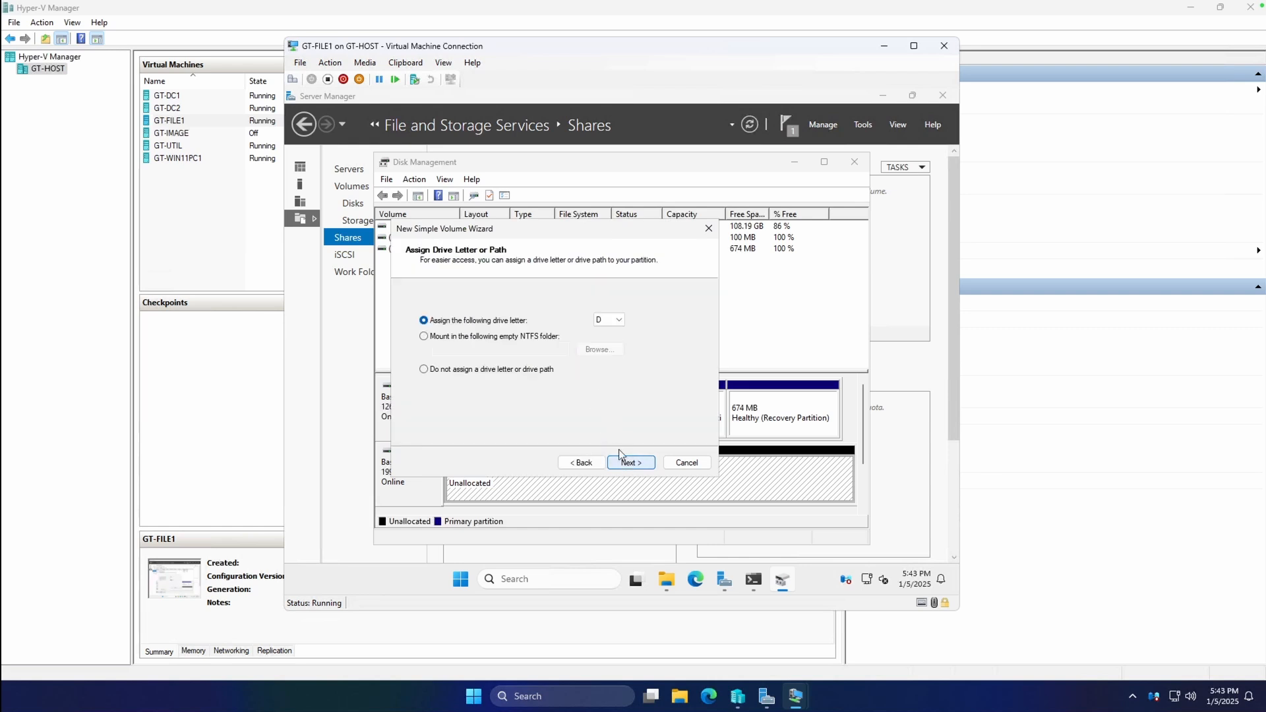
left_click(610, 320)
left_click(605, 537)
left_click(630, 463)
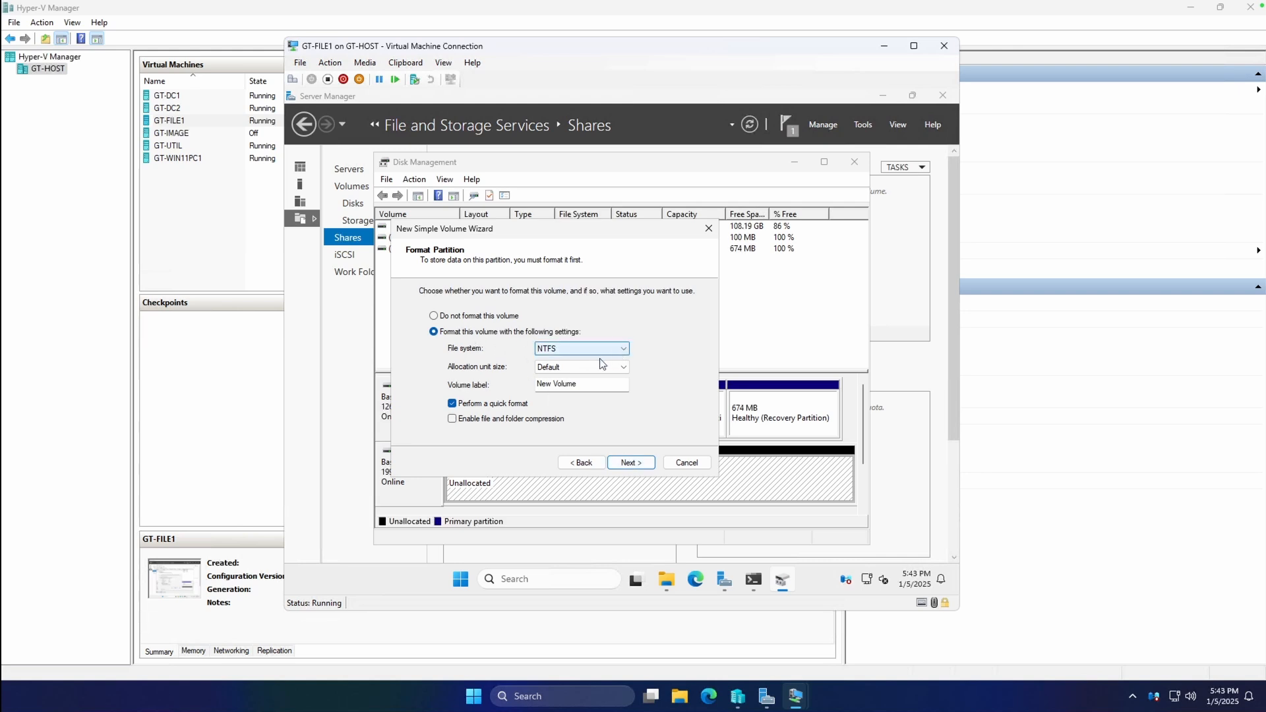
Format the volume NTFS with the label CompanyShareData and finish the wizard.
left_click(582, 367)
left_click(583, 366)
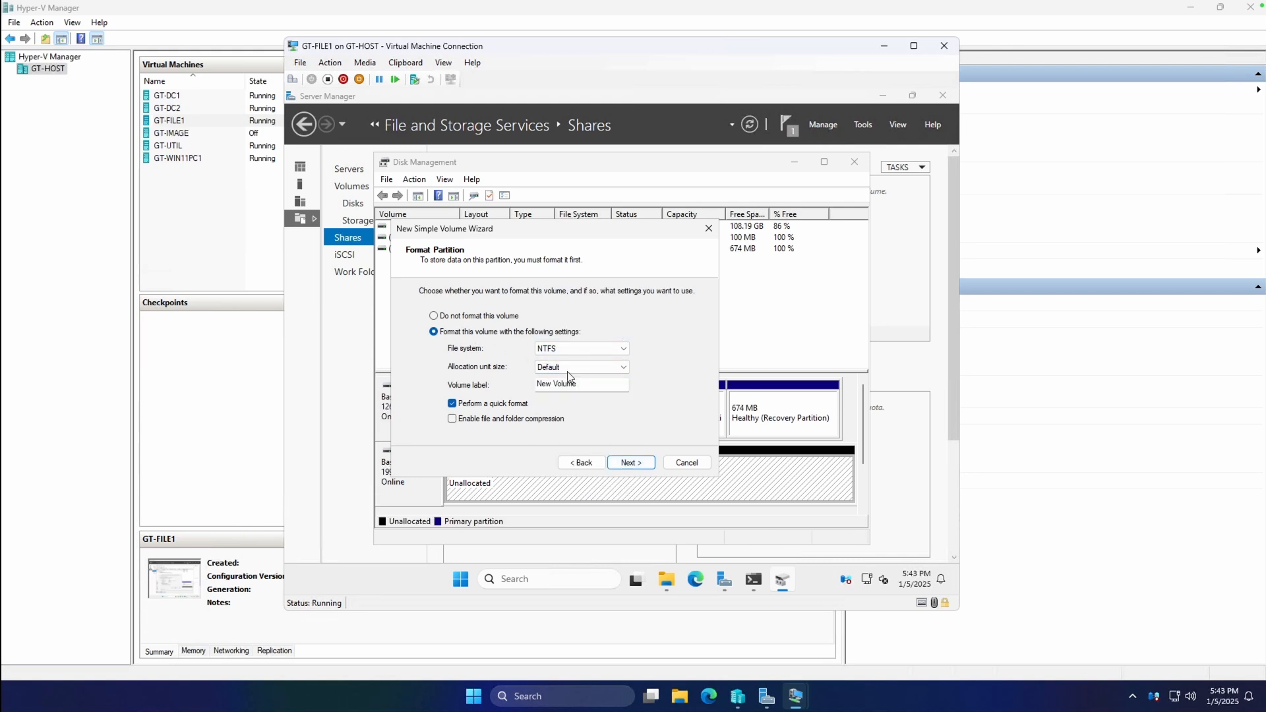
left_click(615, 384)
left_click_drag(614, 385, 470, 375)
type("CompanyShareData")
left_click(627, 463)
left_click(630, 463)
left_click(630, 463)
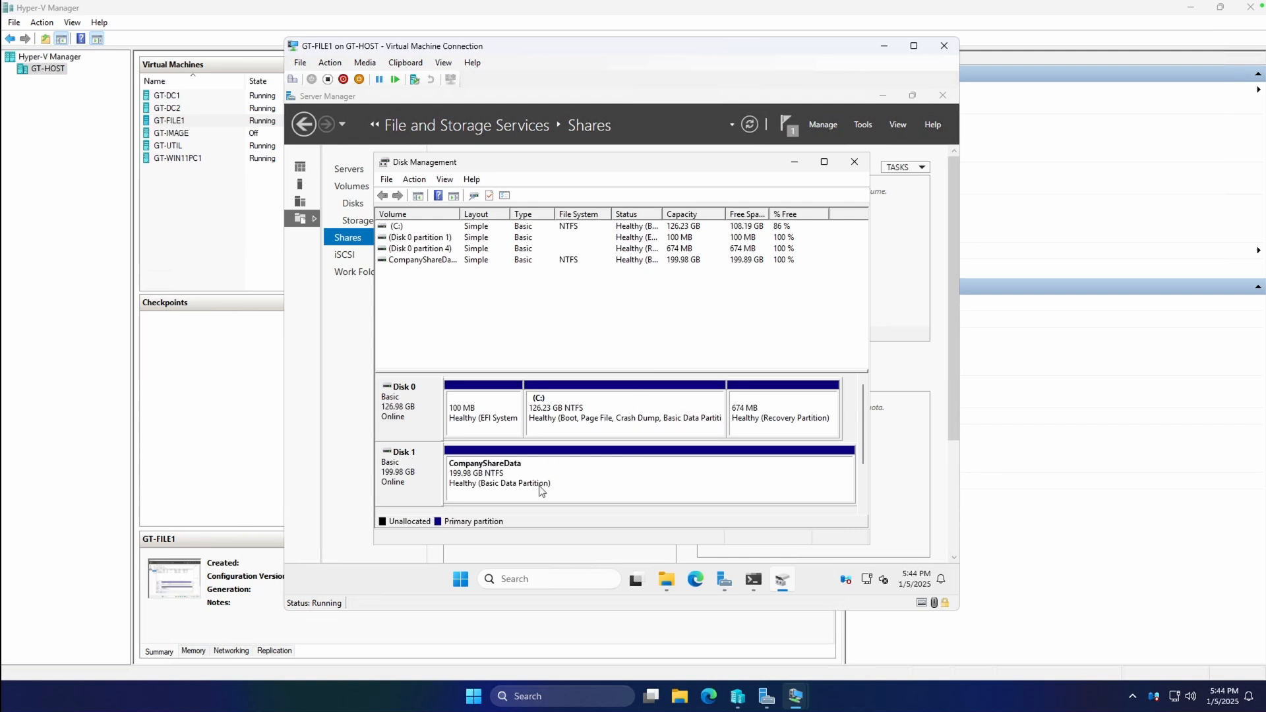
Create an Engineering folder on the CompanyShareData (Z:) drive.
left_click(667, 583)
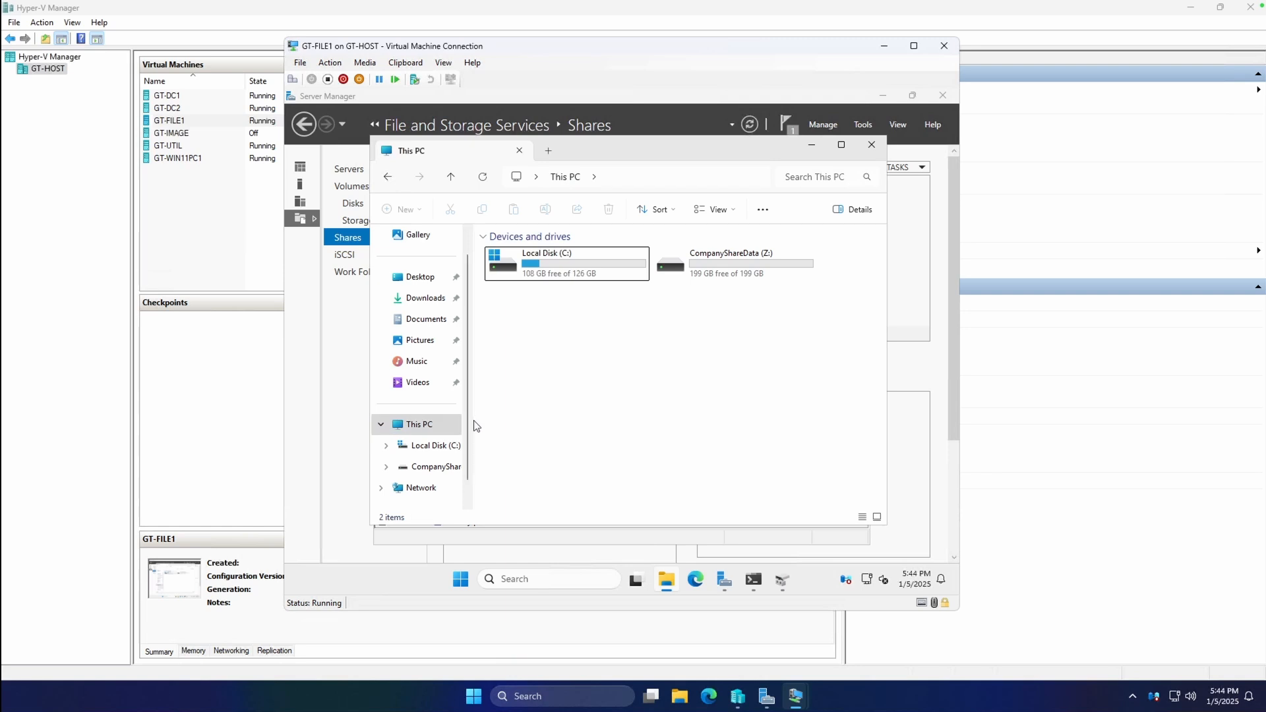
left_click(455, 466)
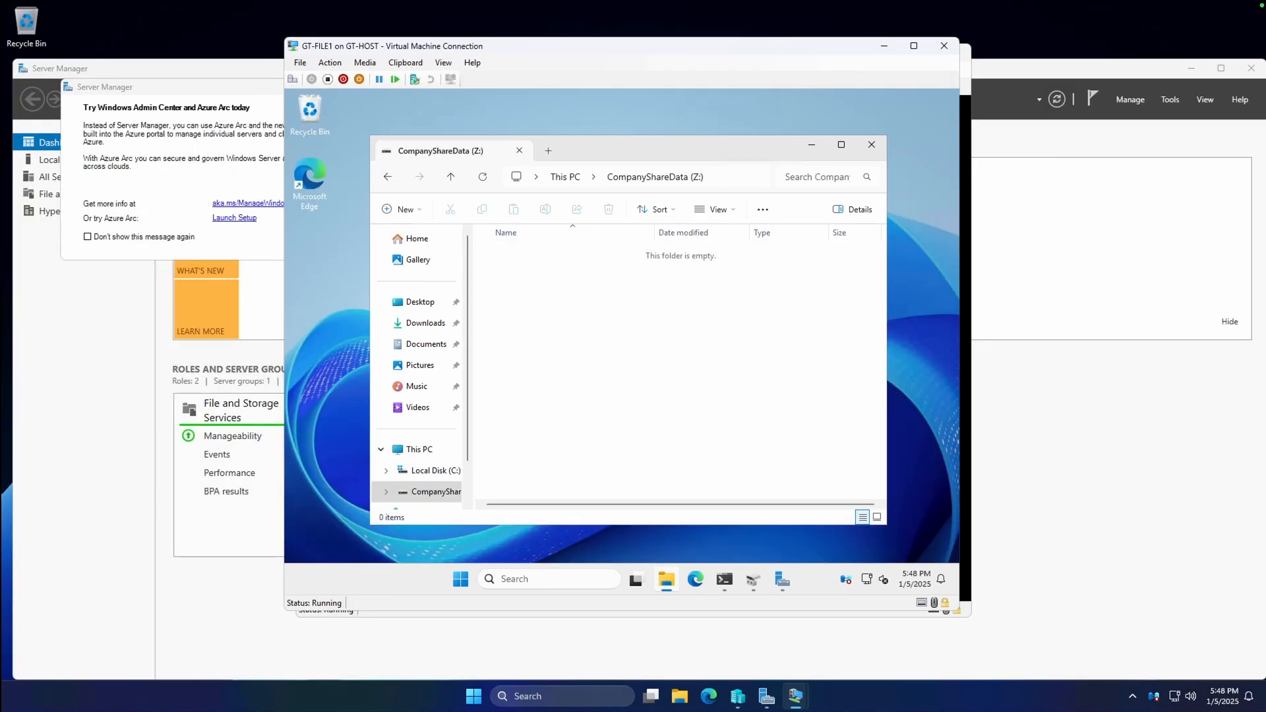
right_click(573, 279)
left_click(660, 465)
mouse_move(659, 440)
left_click(782, 441)
type("Engineering")
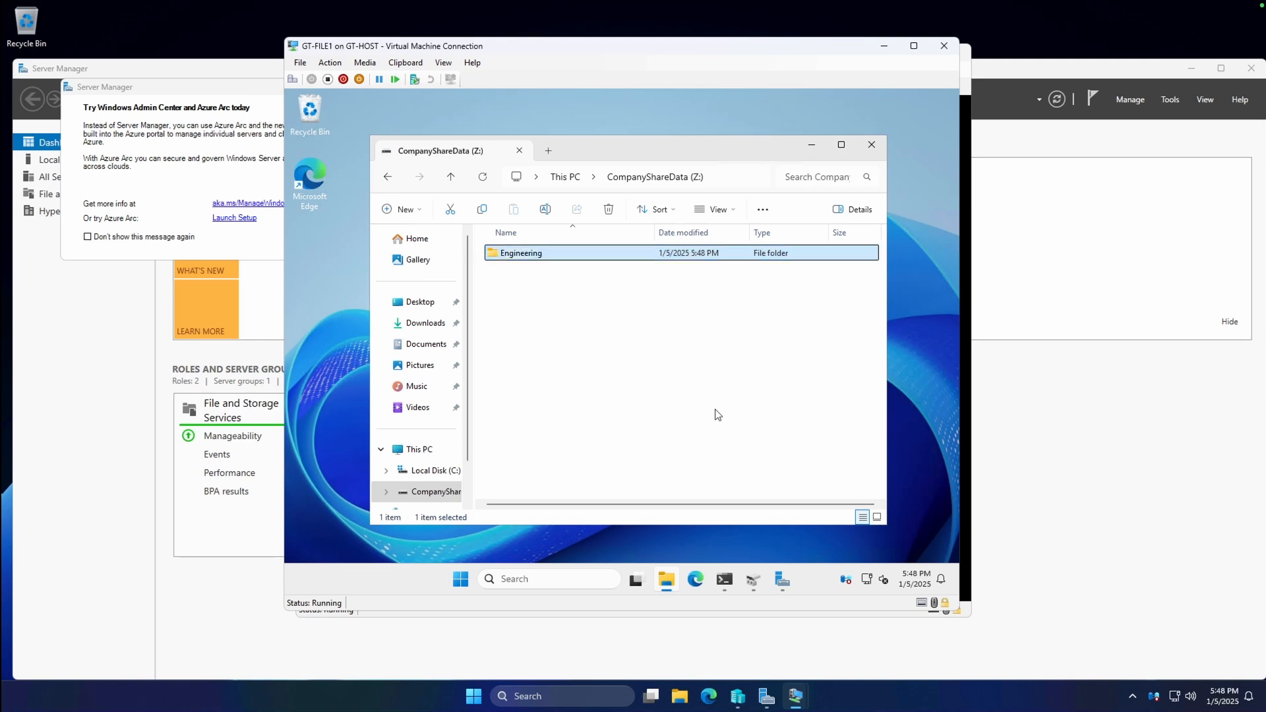
Create a second folder named Marketing on the Z: drive.
right_click(646, 363)
mouse_move(712, 278)
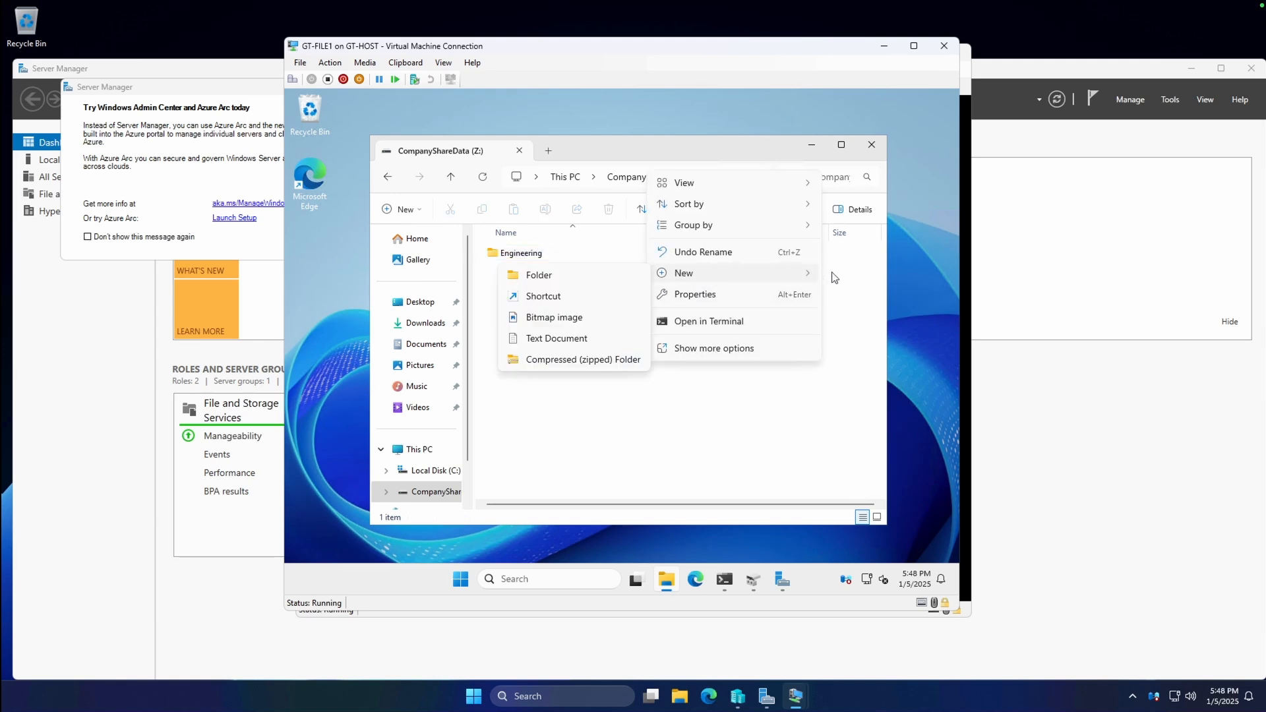
left_click(600, 275)
type("Marketing")
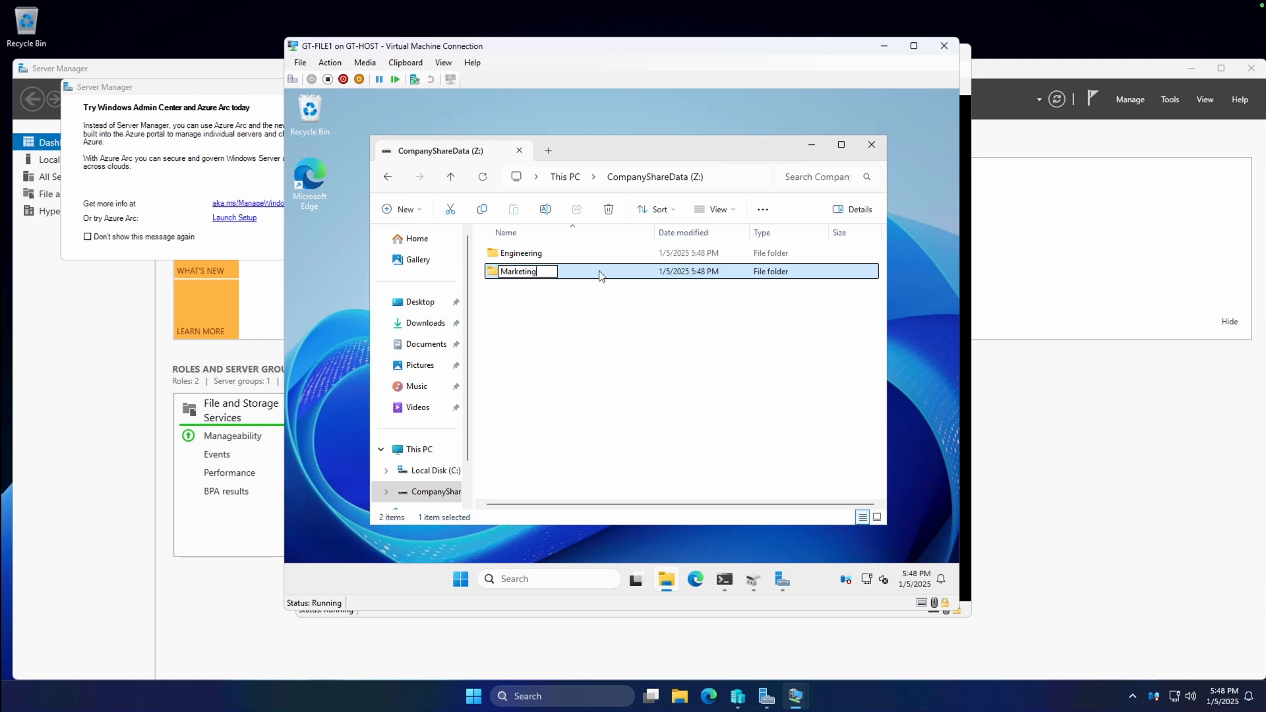
key("Return")
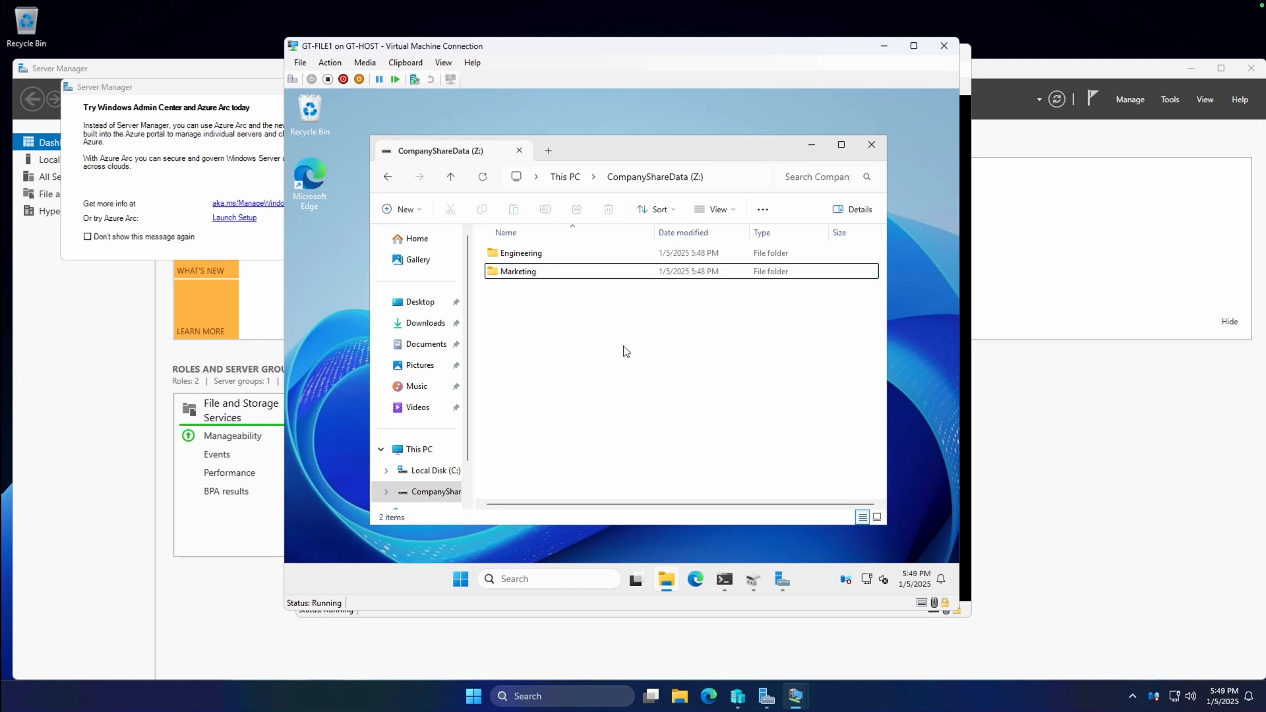
right_click(784, 580)
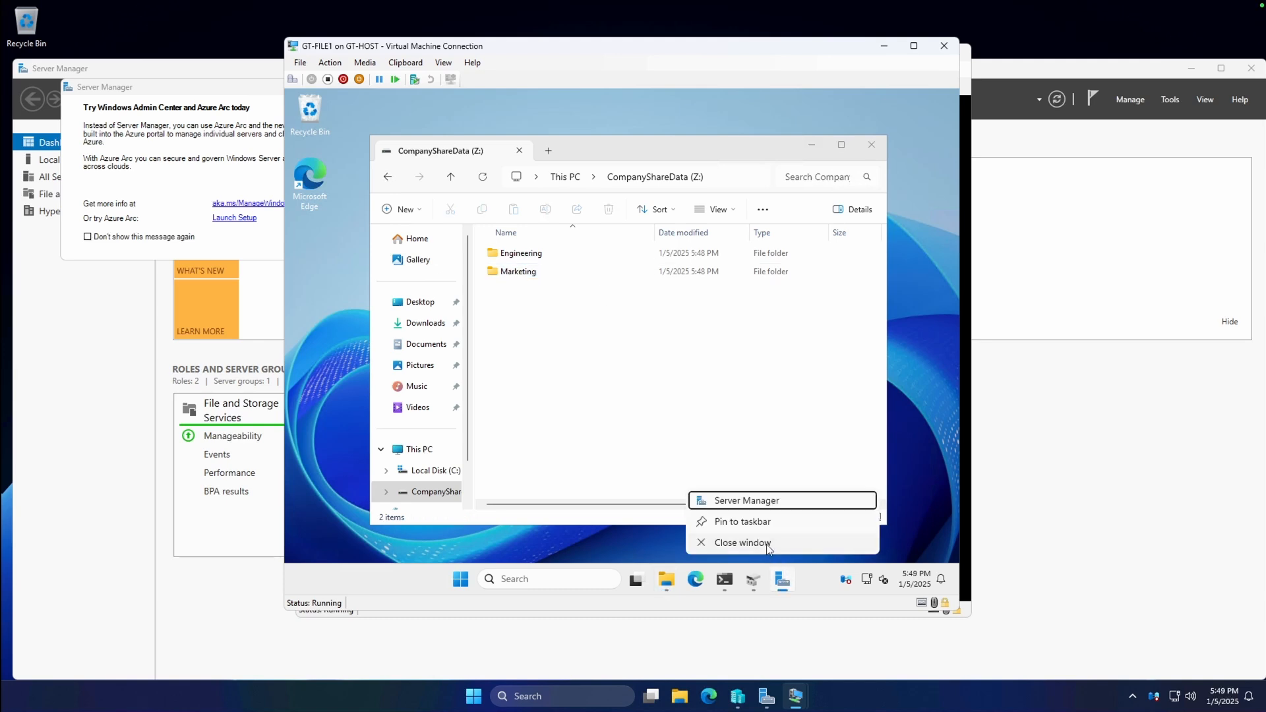
Relaunch Server Manager and start the New Share wizard from File and Storage Services Shares.
left_click(768, 545)
left_click(476, 580)
type("server manager")
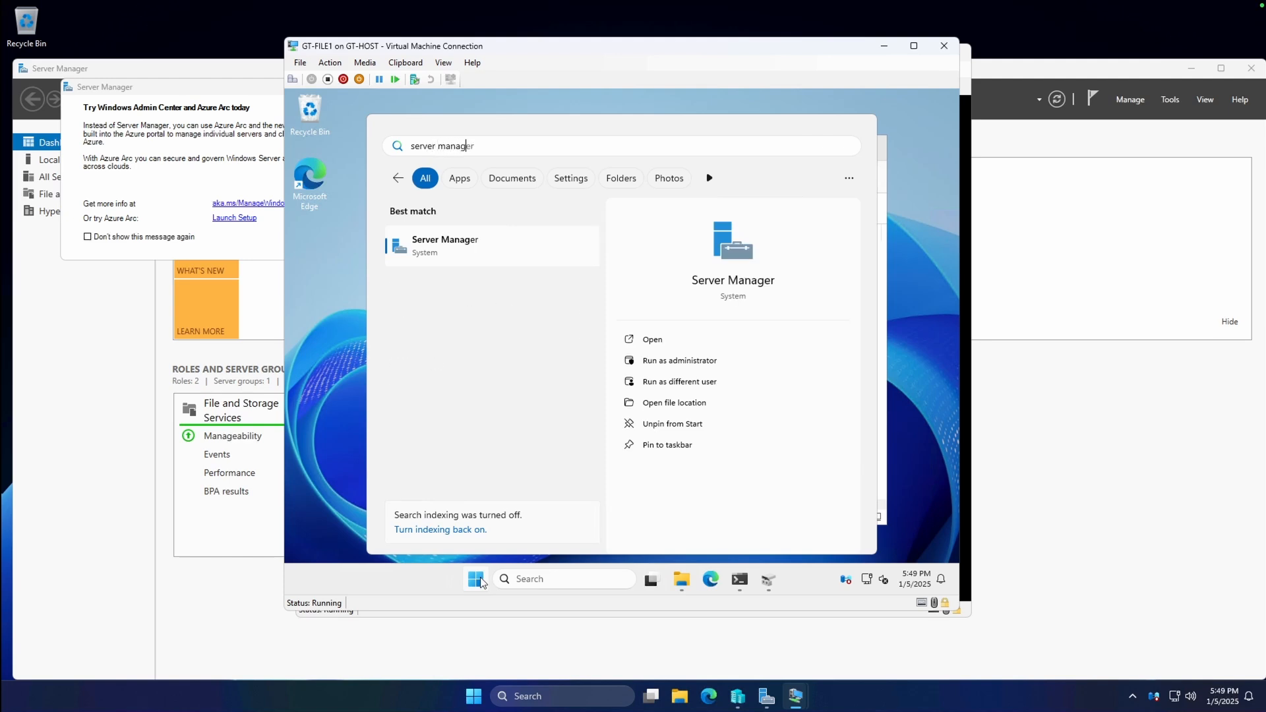
key("Return")
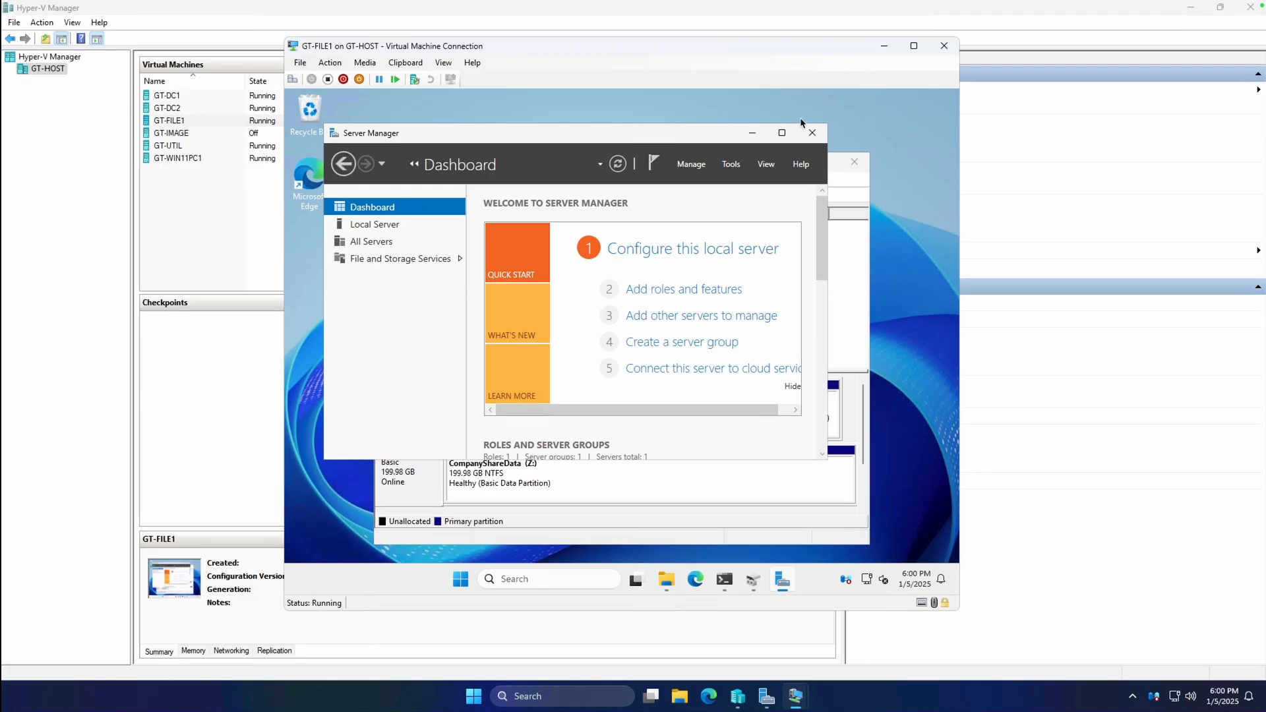
left_click(782, 134)
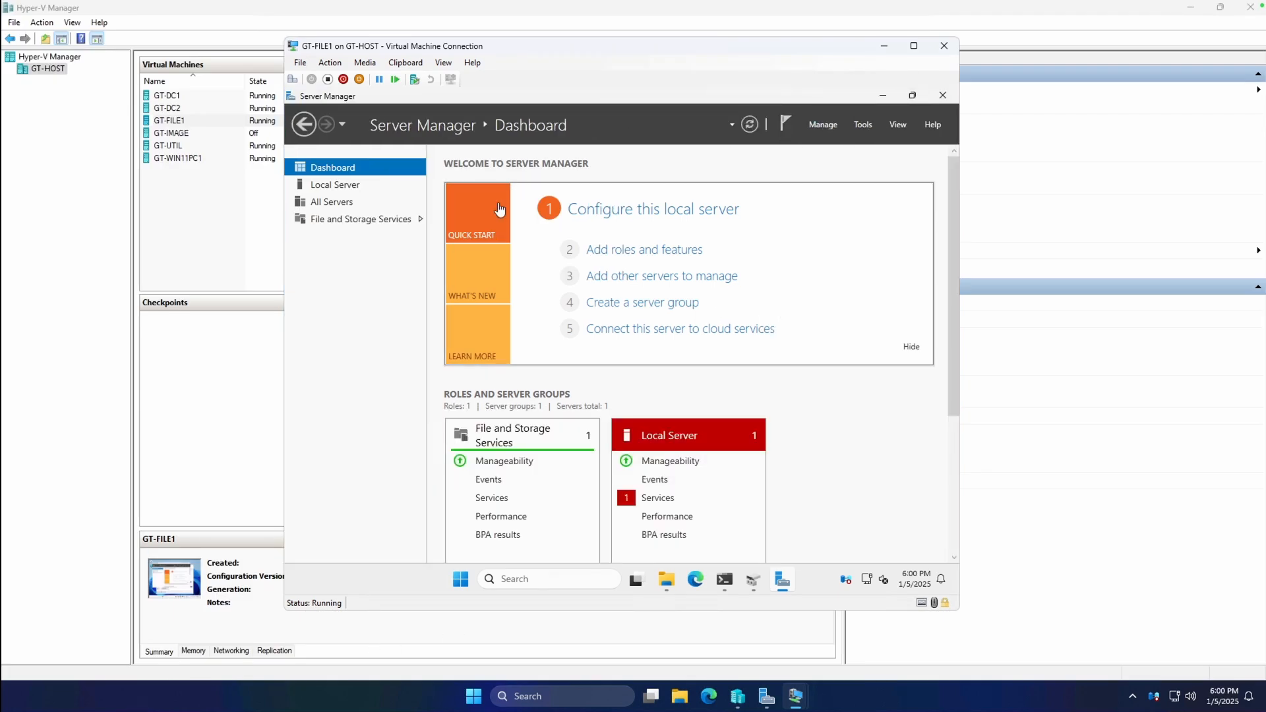
left_click(349, 225)
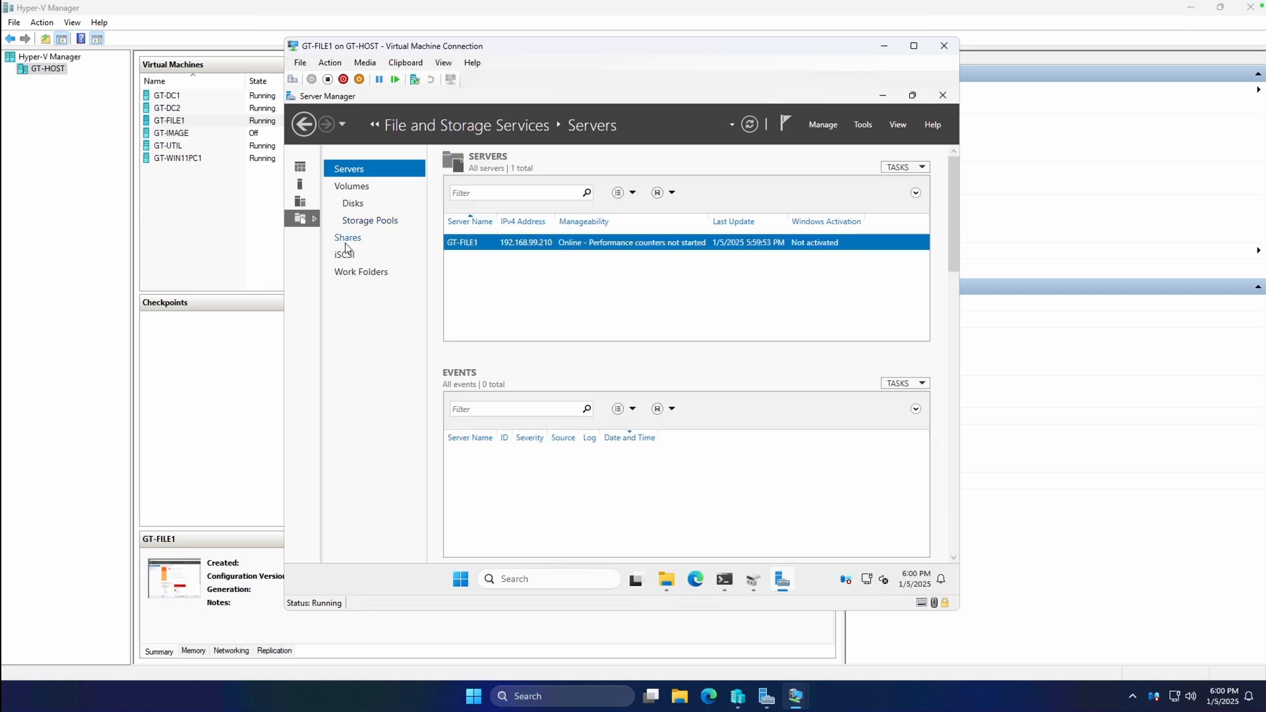
left_click(355, 240)
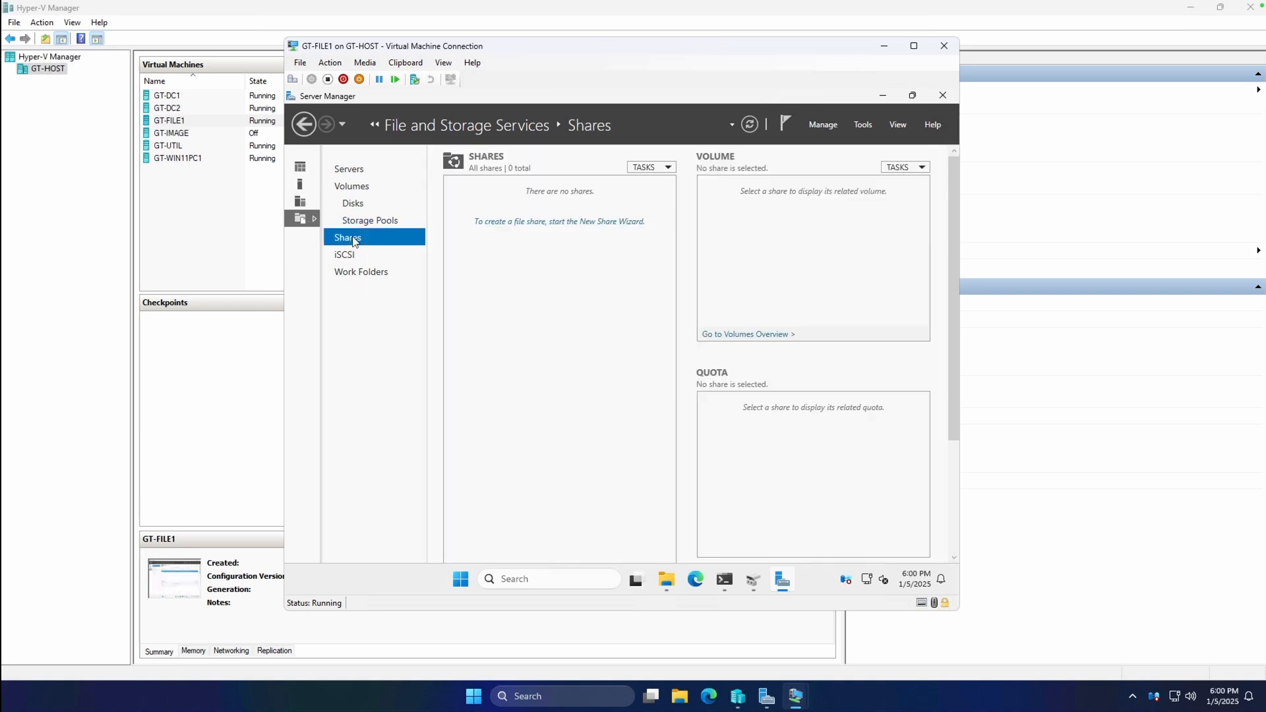
left_click(663, 168)
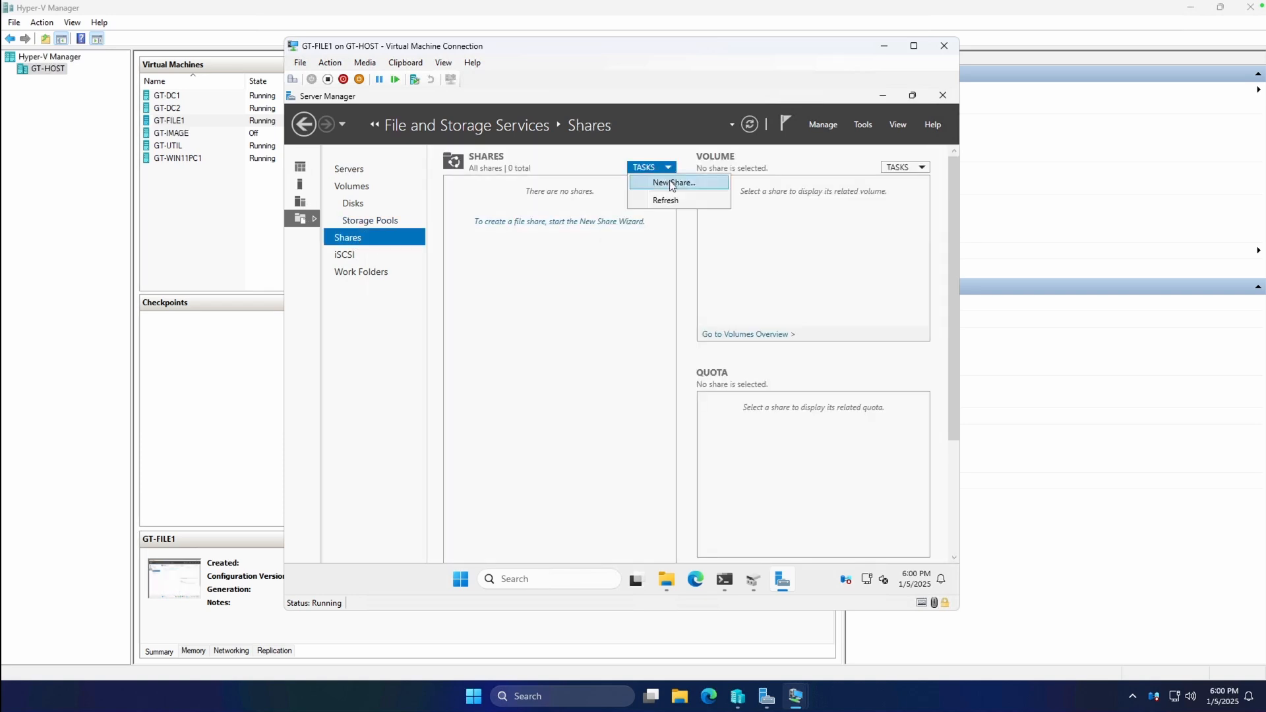
left_click(672, 184)
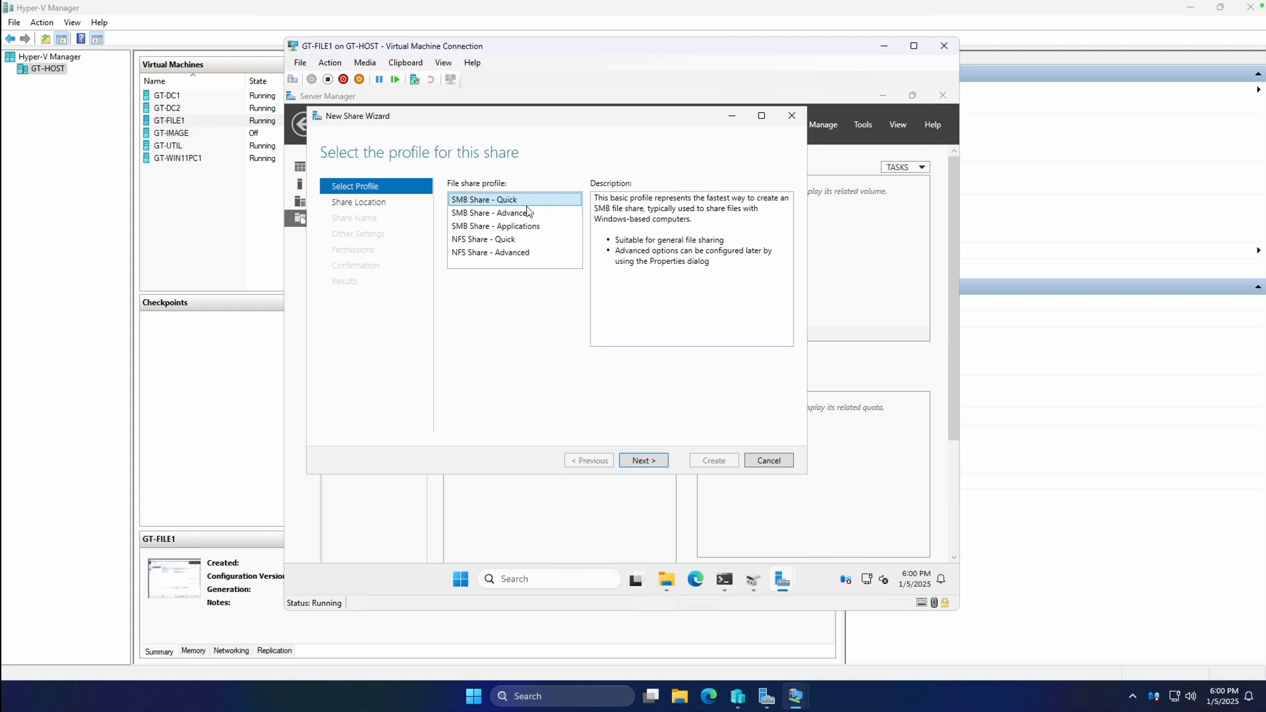
Create an SMB Share - Quick with the custom path Z:\engineering.
left_click(654, 460)
left_click(491, 409)
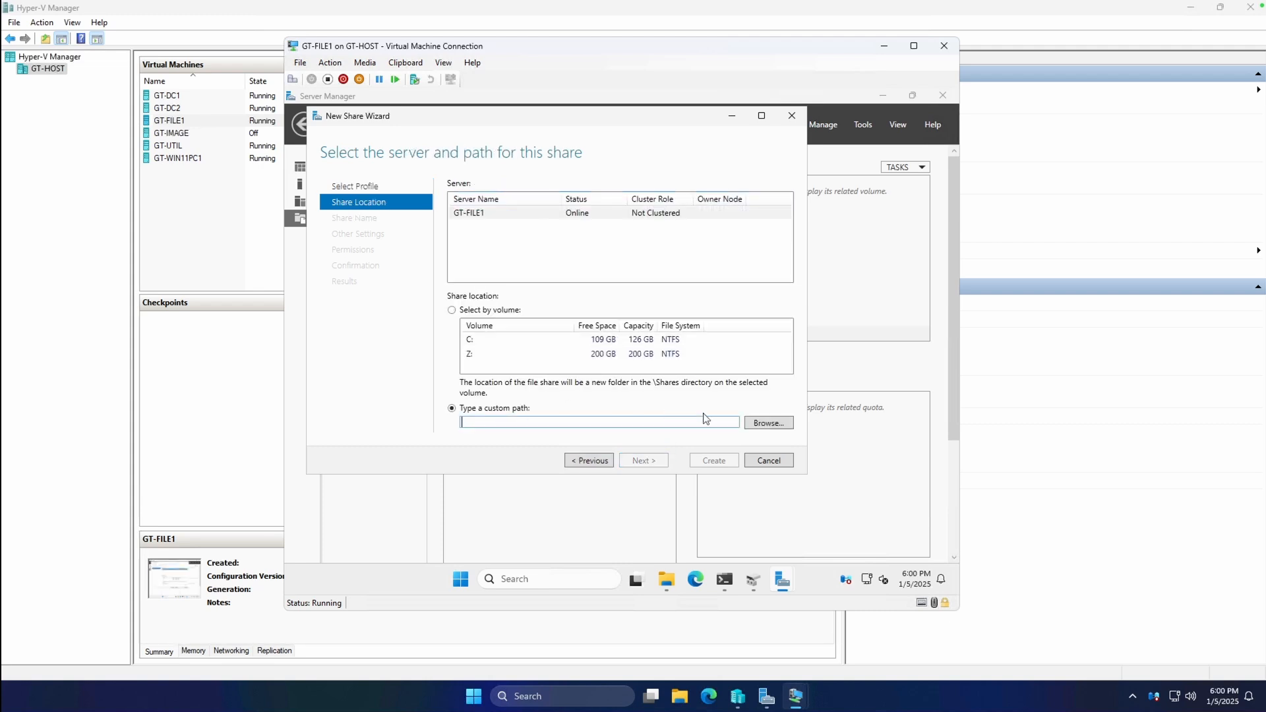
left_click(768, 423)
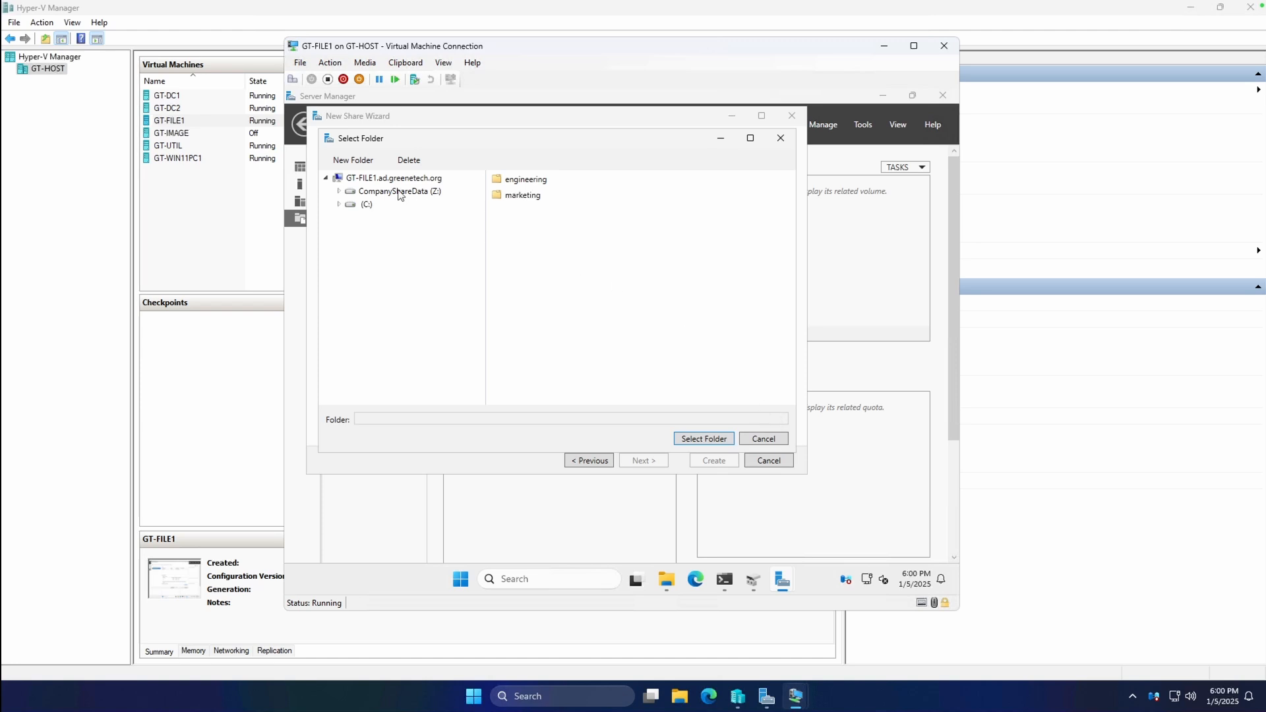
left_click(514, 179)
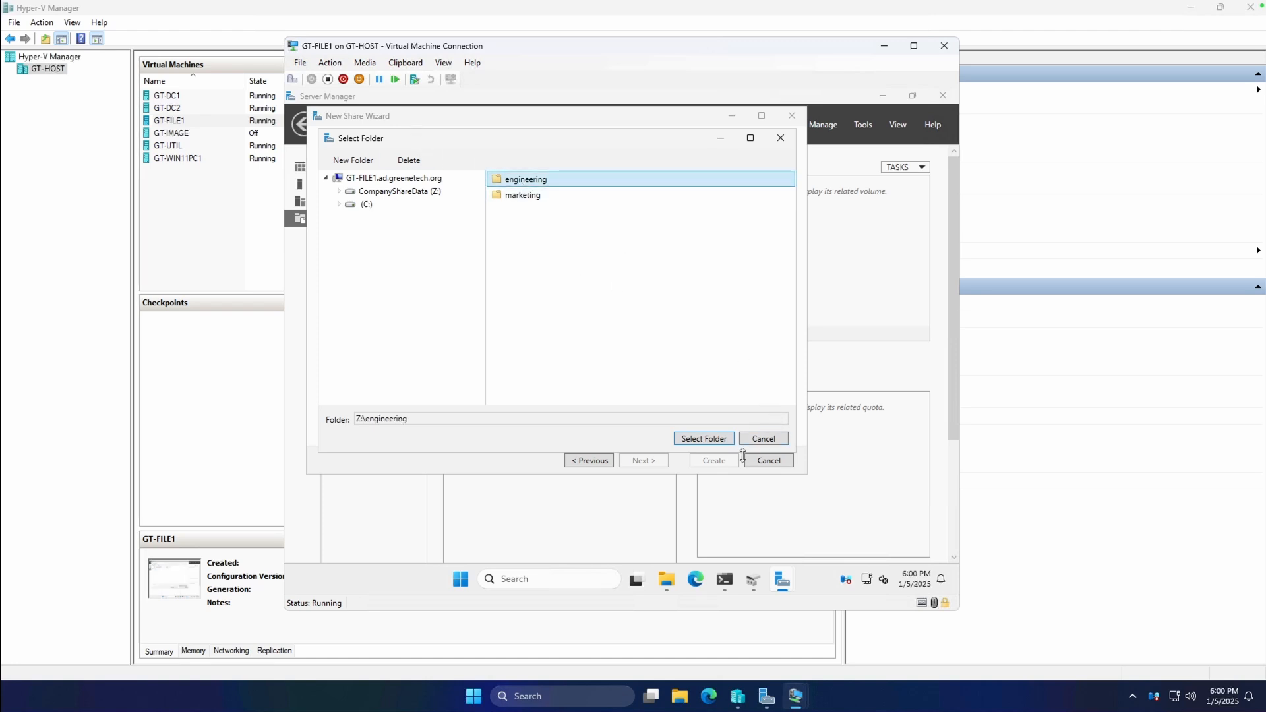
left_click(703, 439)
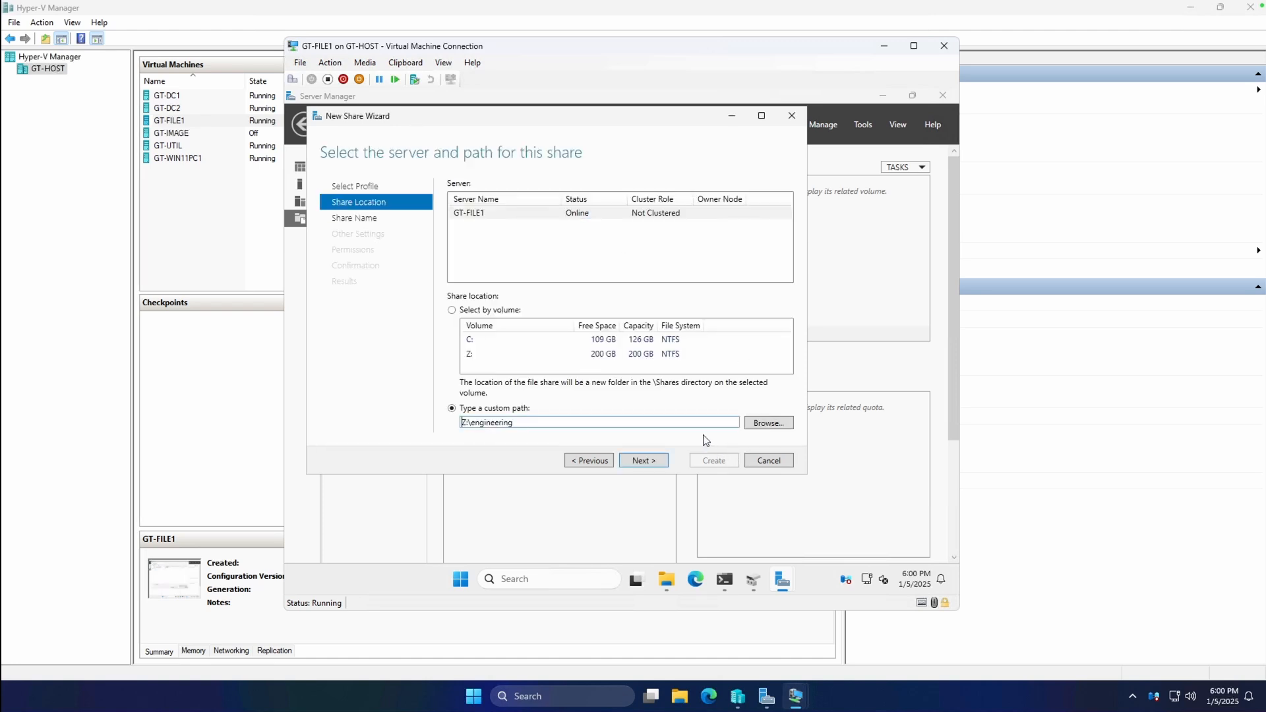
left_click(635, 460)
left_click(580, 183)
Enter a description for the engineering share and move on to its other settings.
left_click(558, 236)
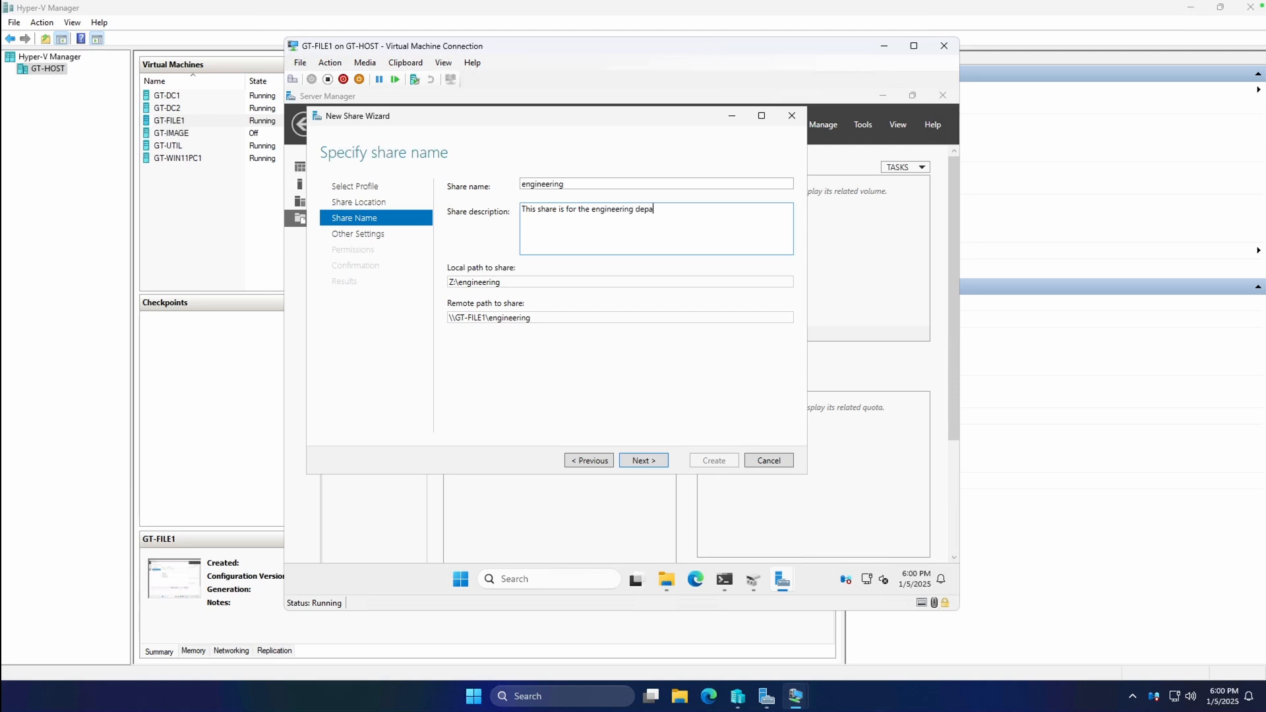
left_click(557, 280)
left_click(548, 283)
double_click(483, 318)
left_click(548, 321)
left_click(647, 460)
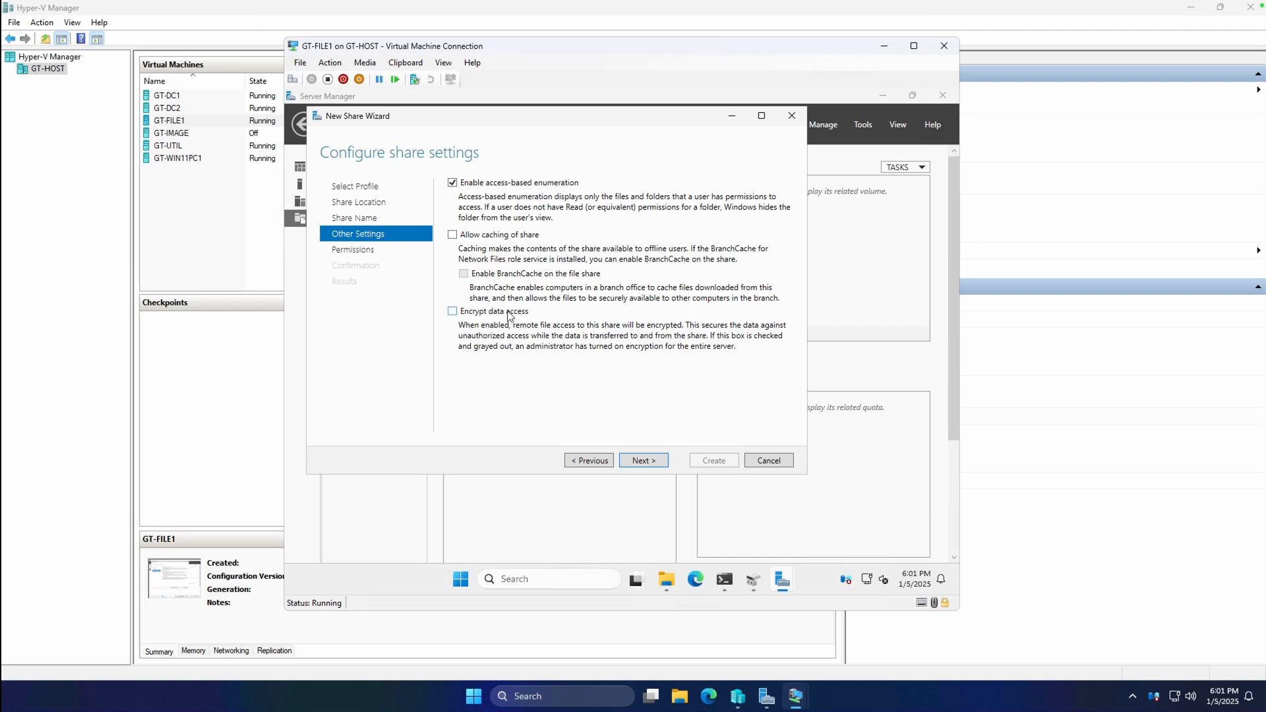
Enable access-based enumeration and open the engineering share's advanced permission settings.
left_click(656, 468)
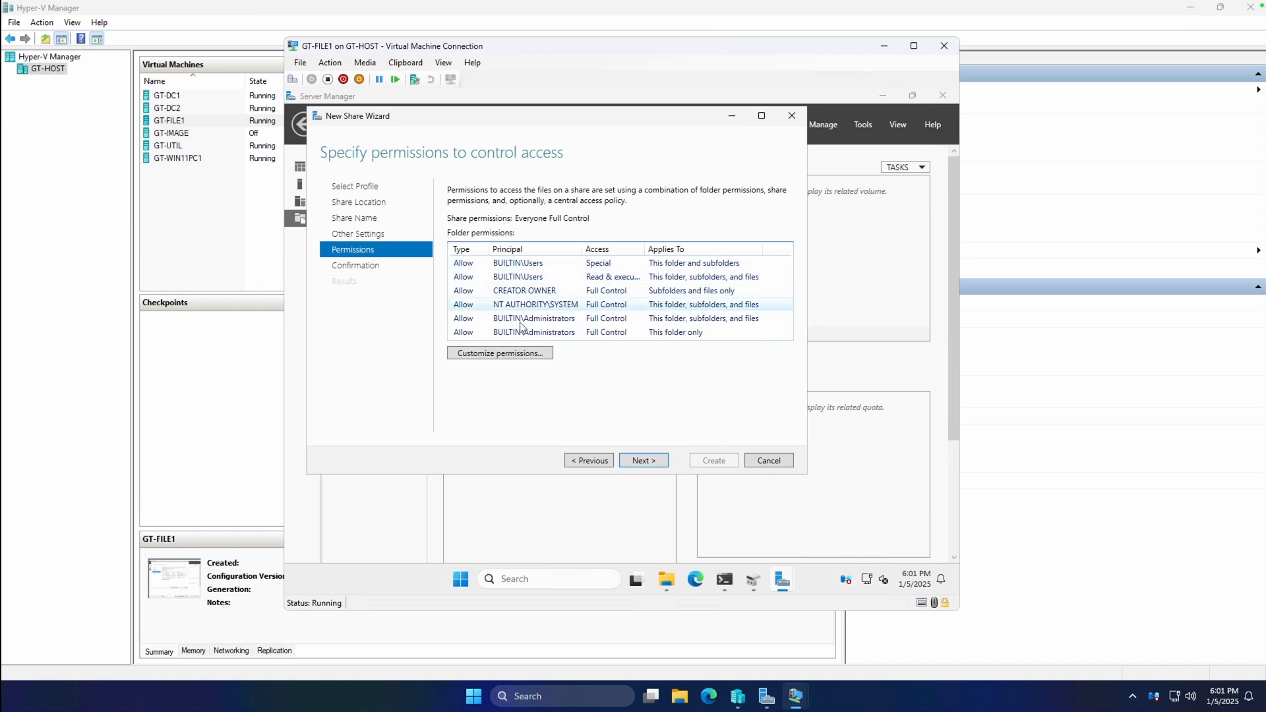
left_click(503, 356)
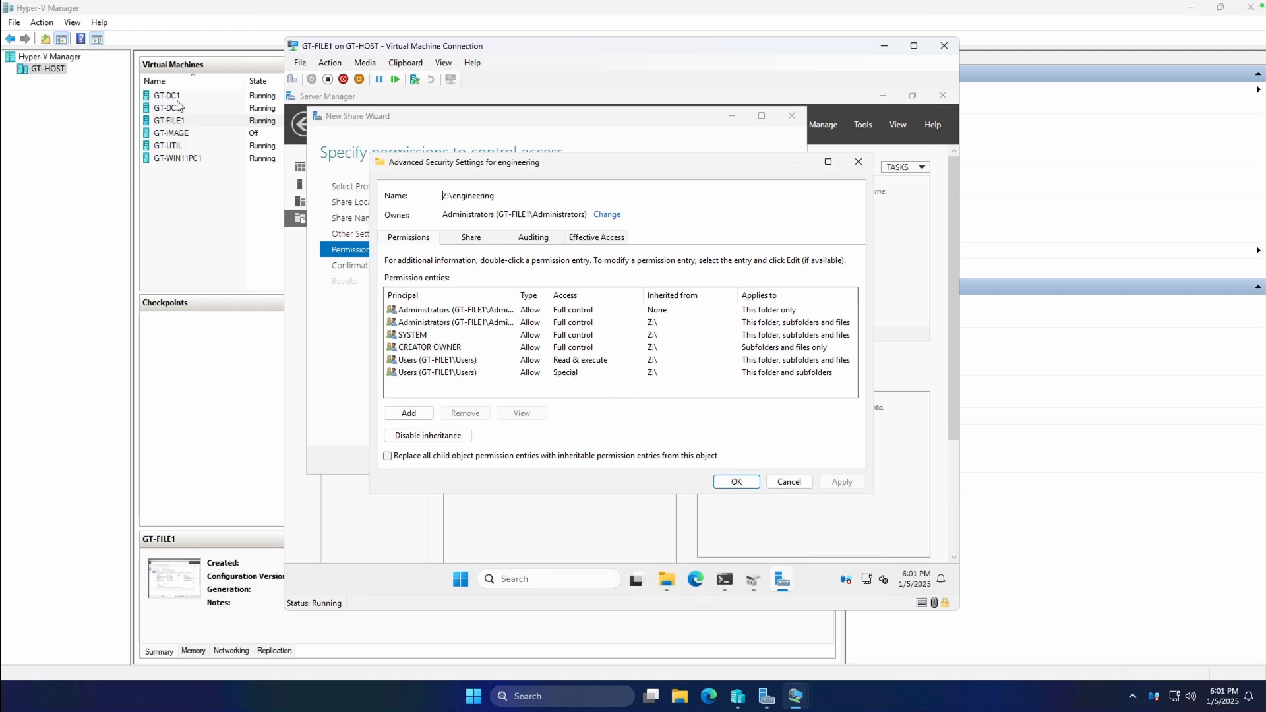
left_click(178, 159)
Connect to the GT-WIN11PC1 virtual machine and sign in with the account password.
right_click(178, 159)
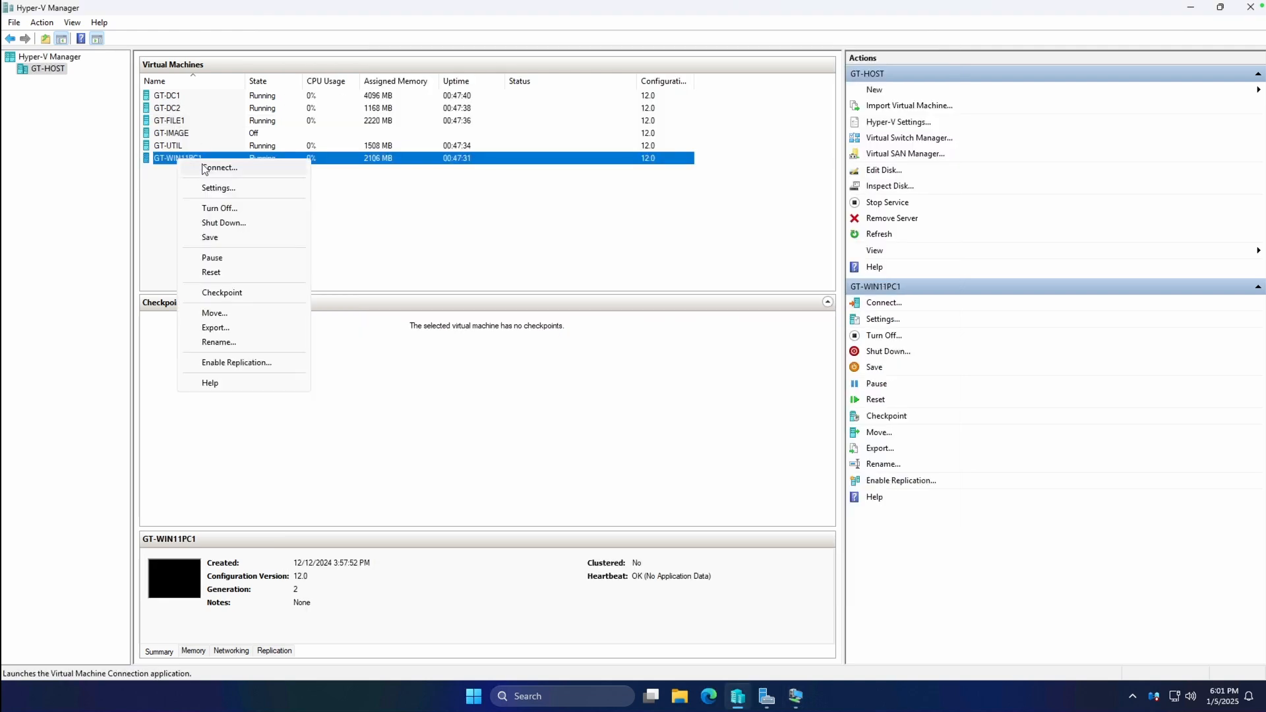
left_click(206, 167)
left_click(342, 69)
left_click(373, 85)
type("***")
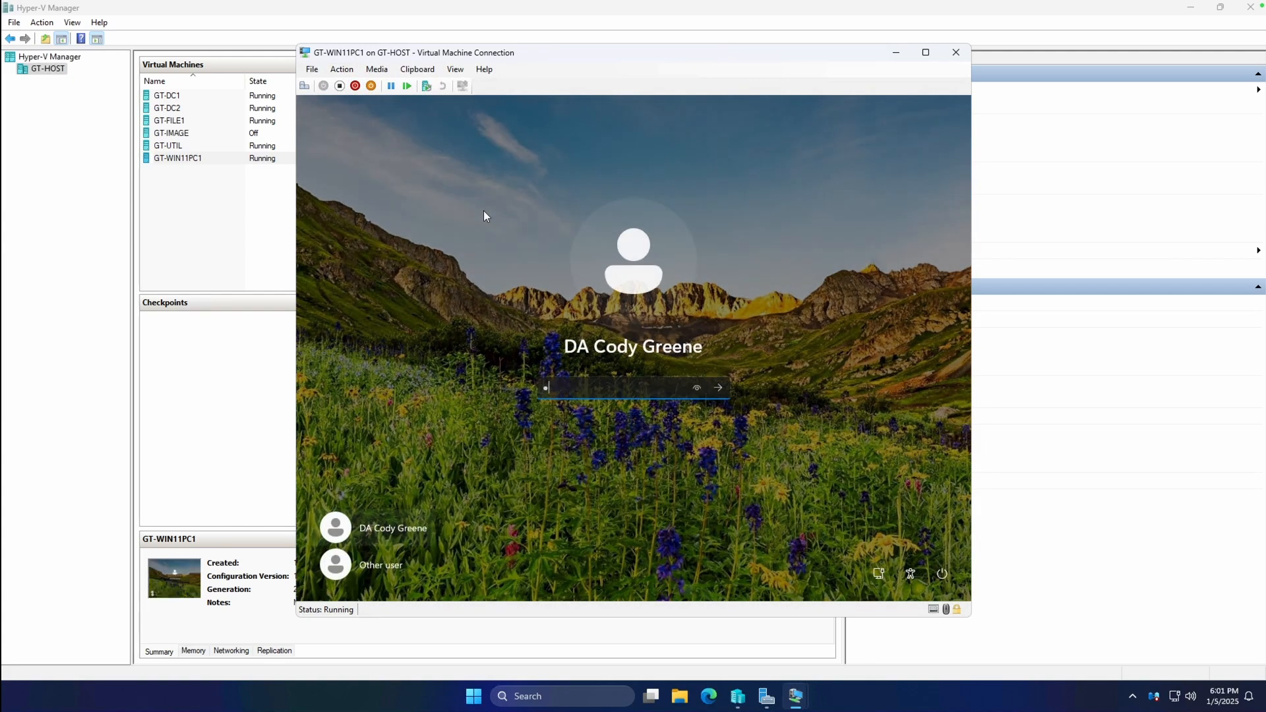
type("*****")
key("Return")
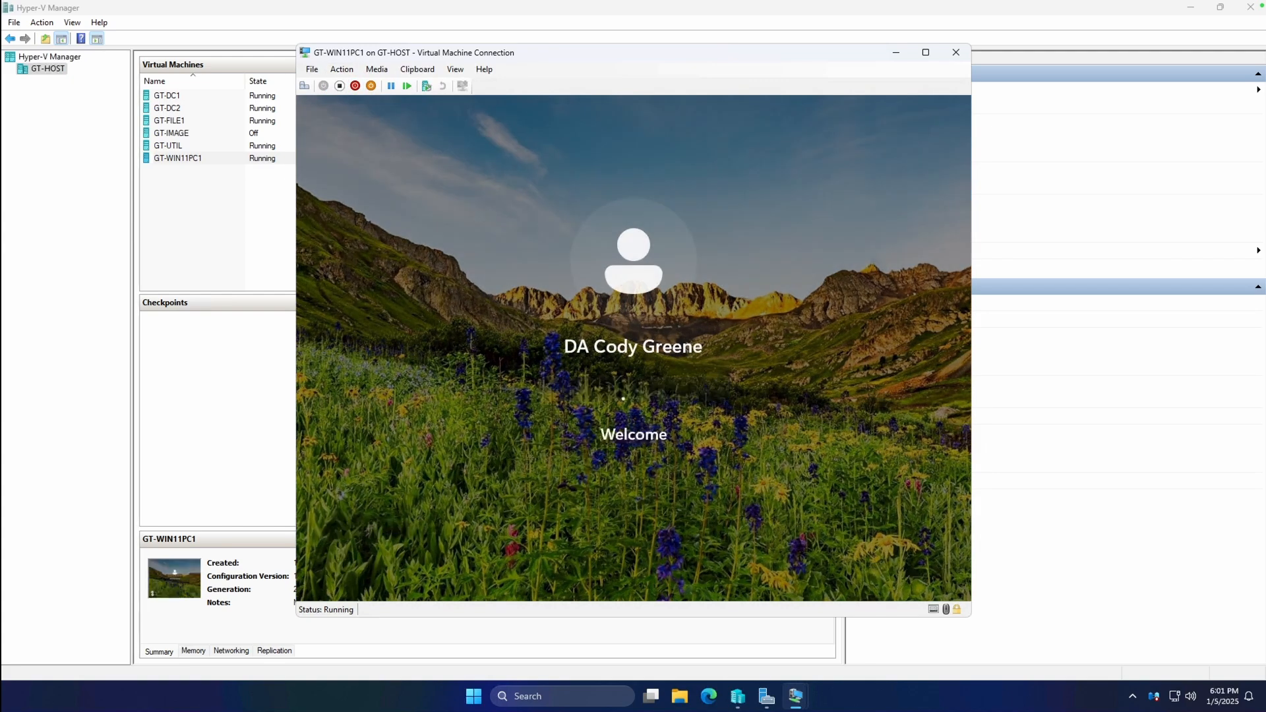
Review the MarketingDept group's properties without changing anything.
right_click(486, 219)
left_click(473, 168)
right_click(474, 167)
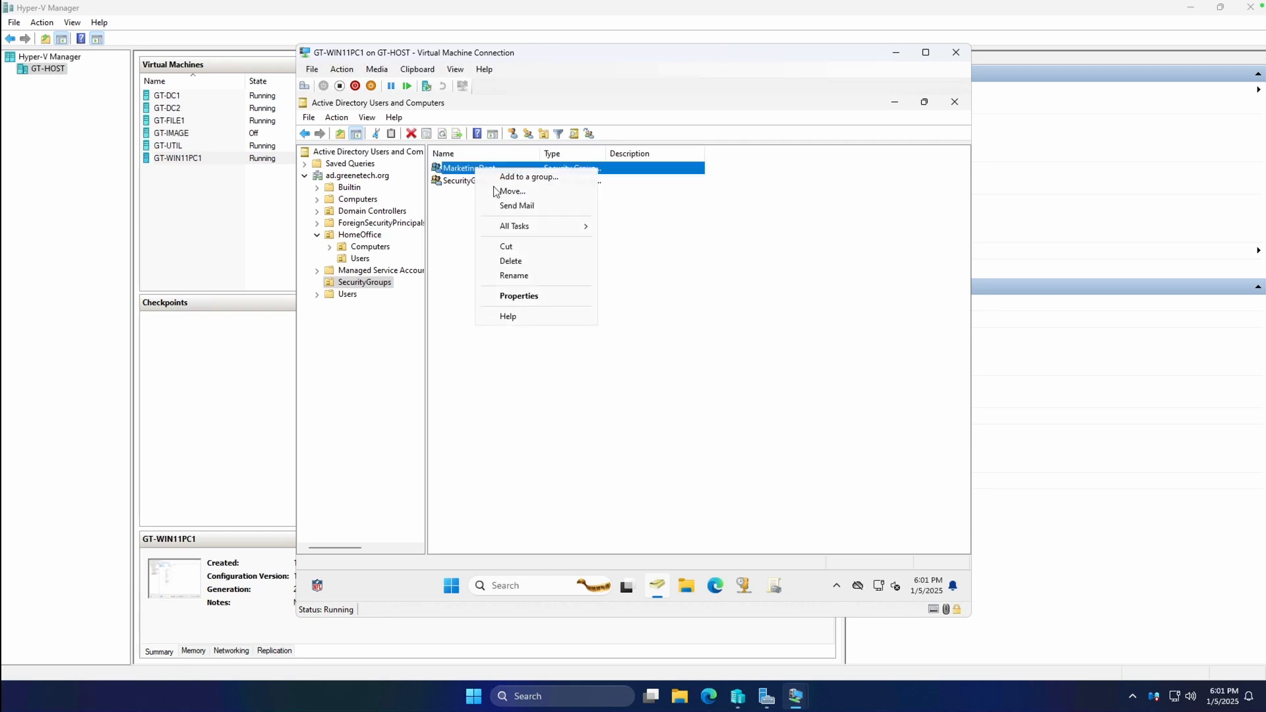
left_click(526, 295)
left_click(697, 269)
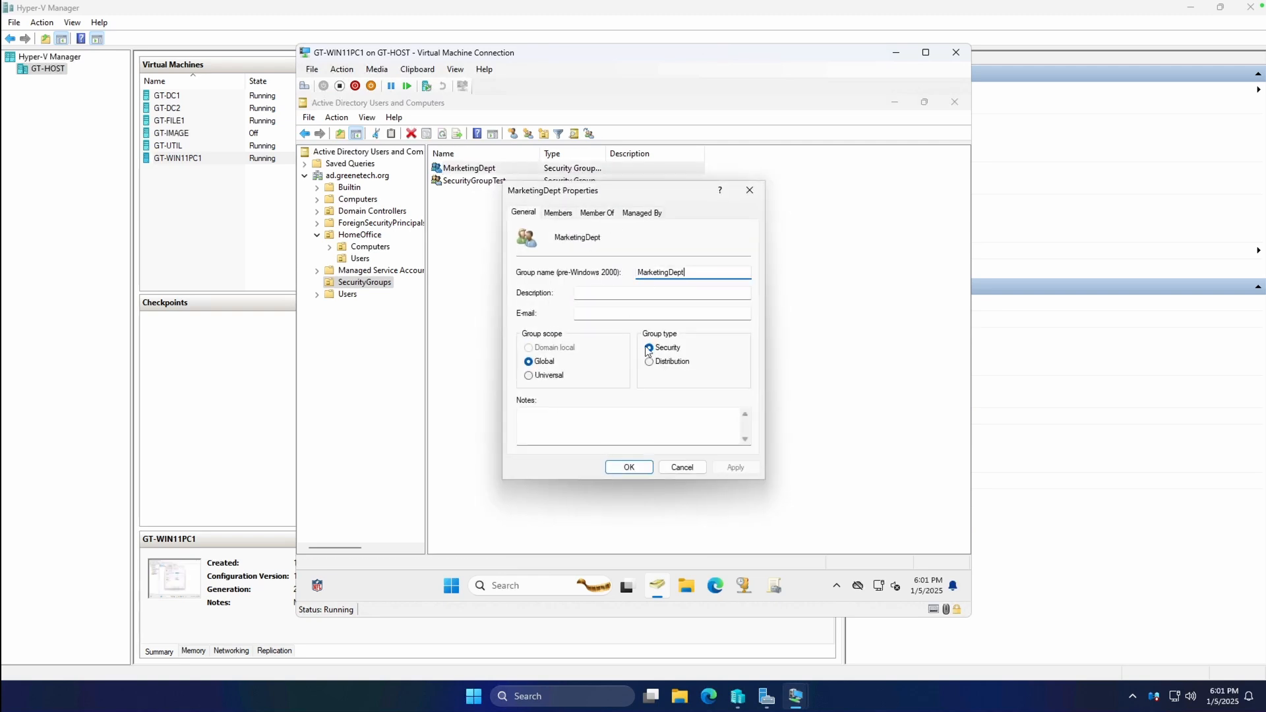
left_click(682, 467)
Create the EngineeringDept group in SecurityGroups.
right_click(476, 236)
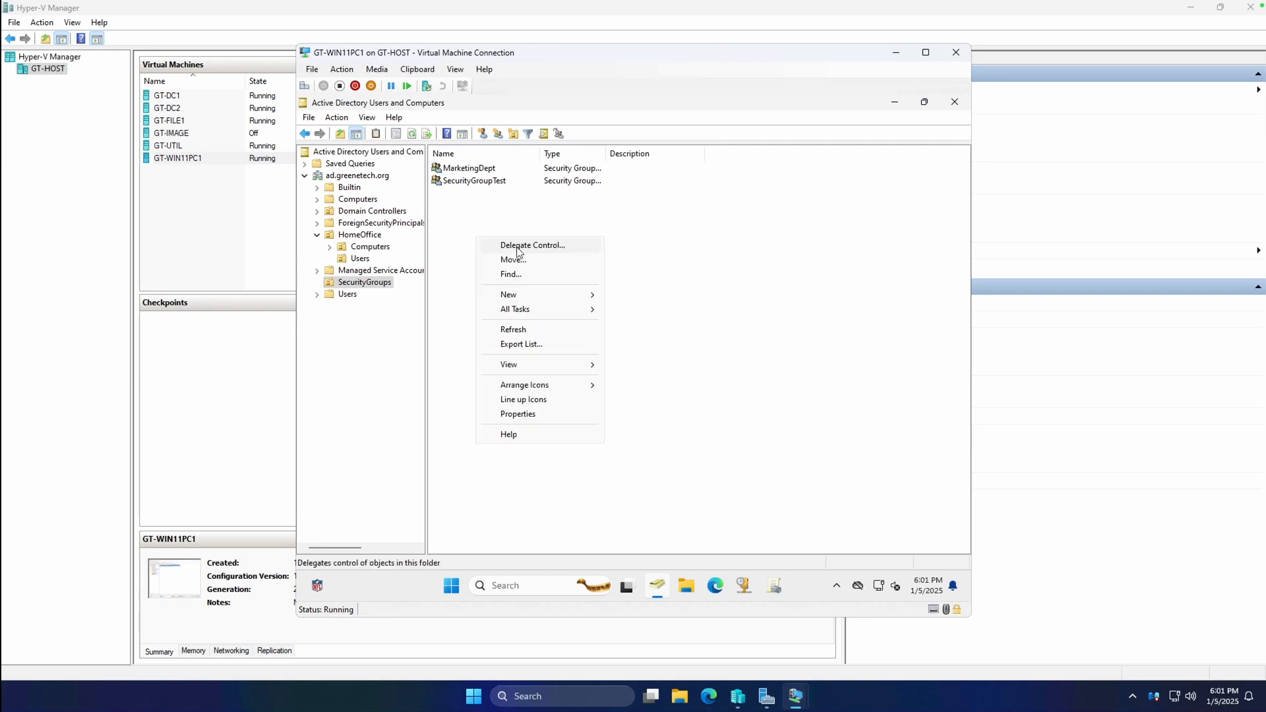
mouse_move(517, 294)
left_click(650, 324)
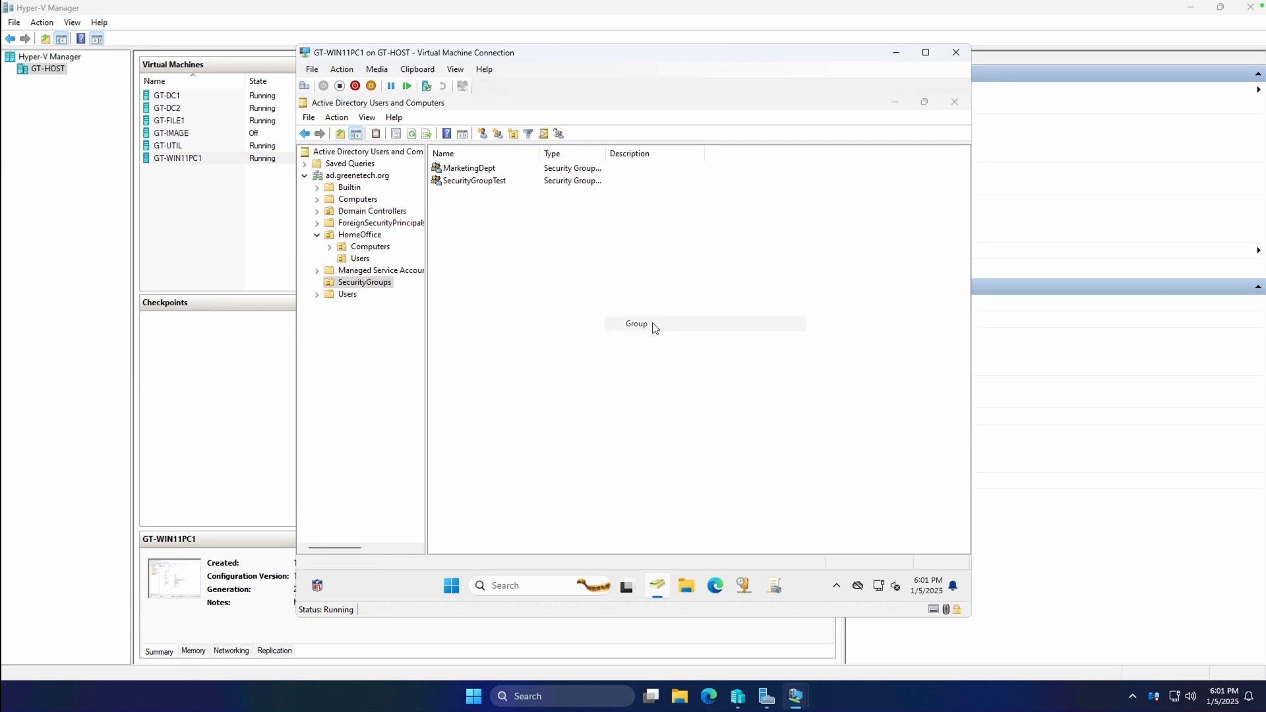
type("EngineeringDept")
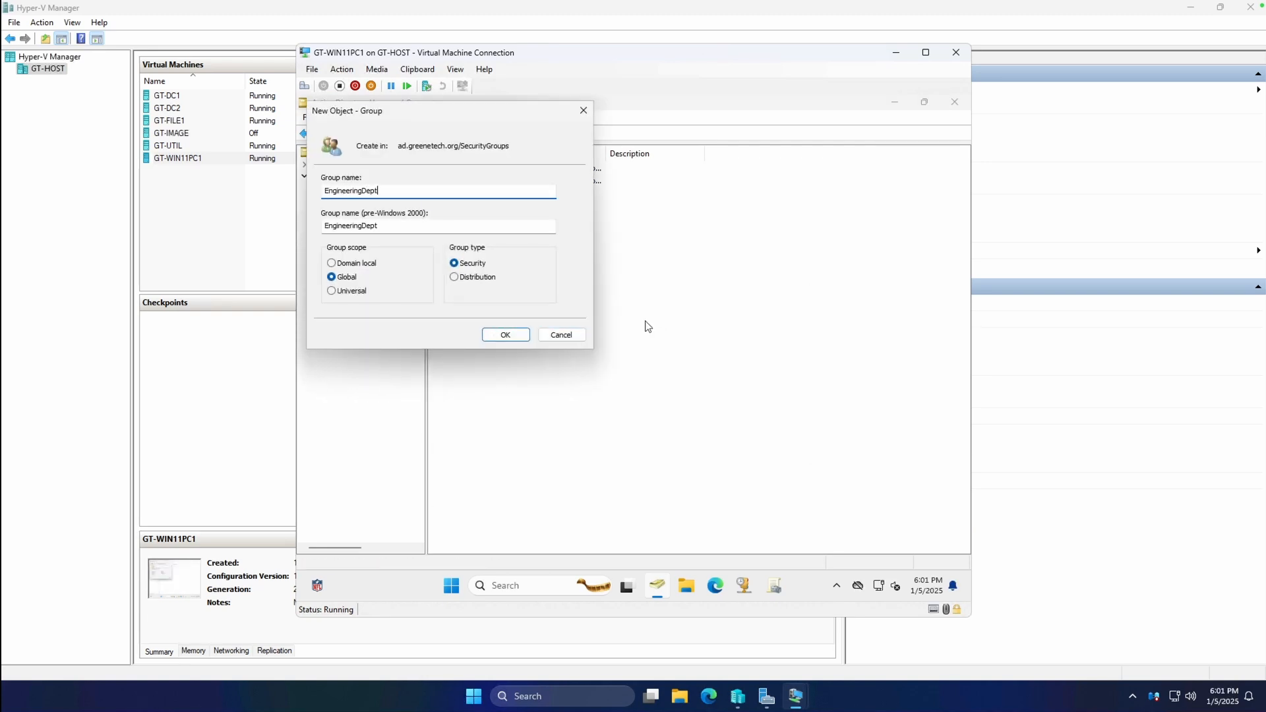
left_click(505, 335)
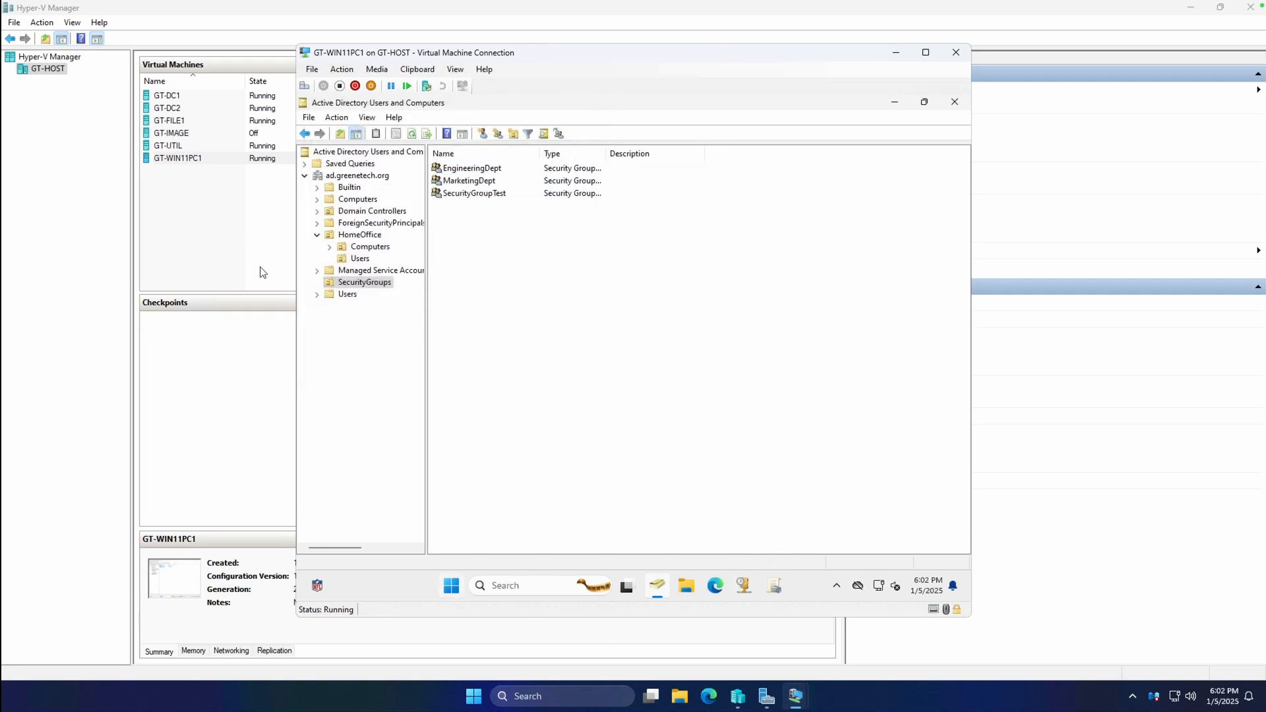
On GT-FILE1, review the engineering folder's Administrators and Users permission entries.
right_click(171, 124)
left_click(179, 131)
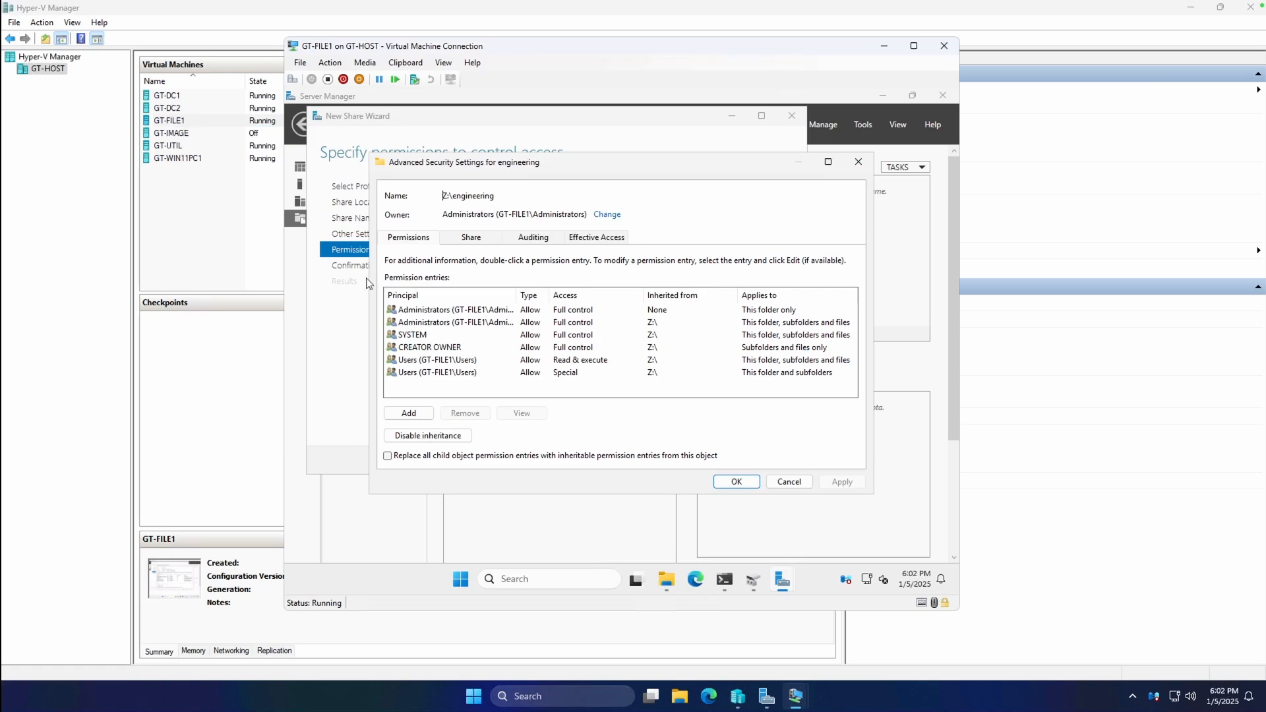
left_click(445, 362)
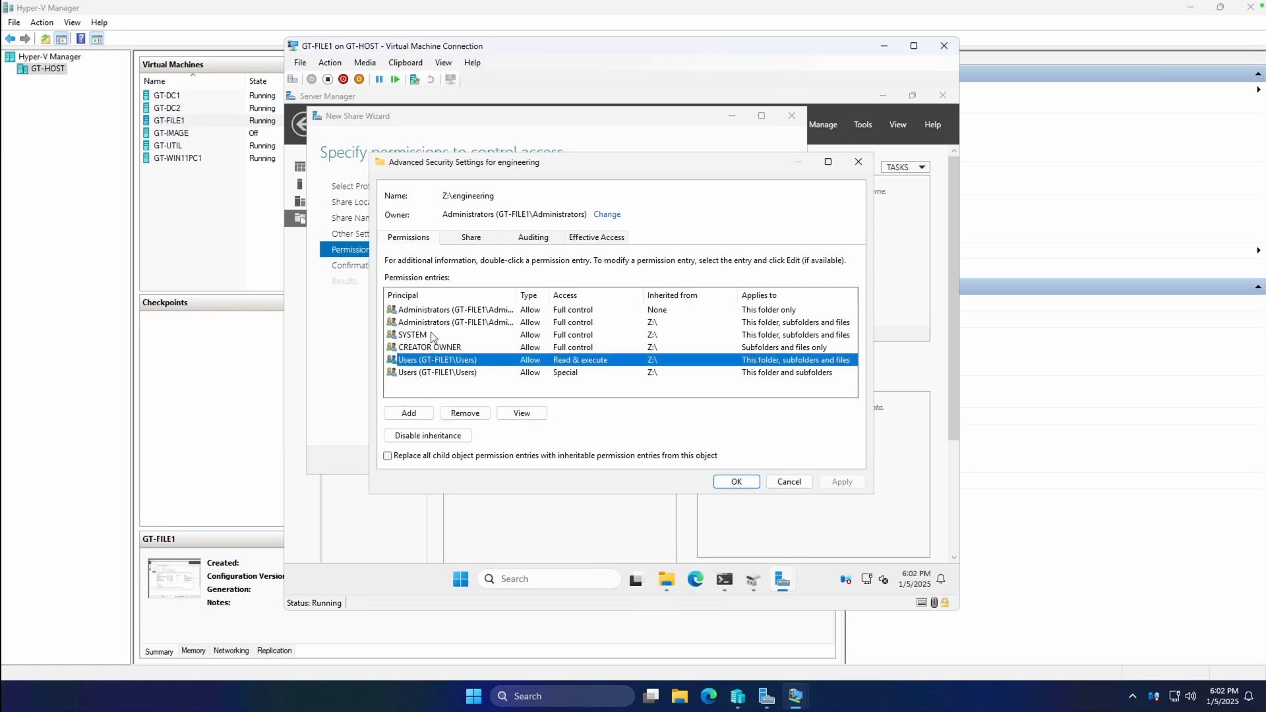
left_click(463, 311)
left_click_drag(520, 296, 589, 296)
left_click(450, 360)
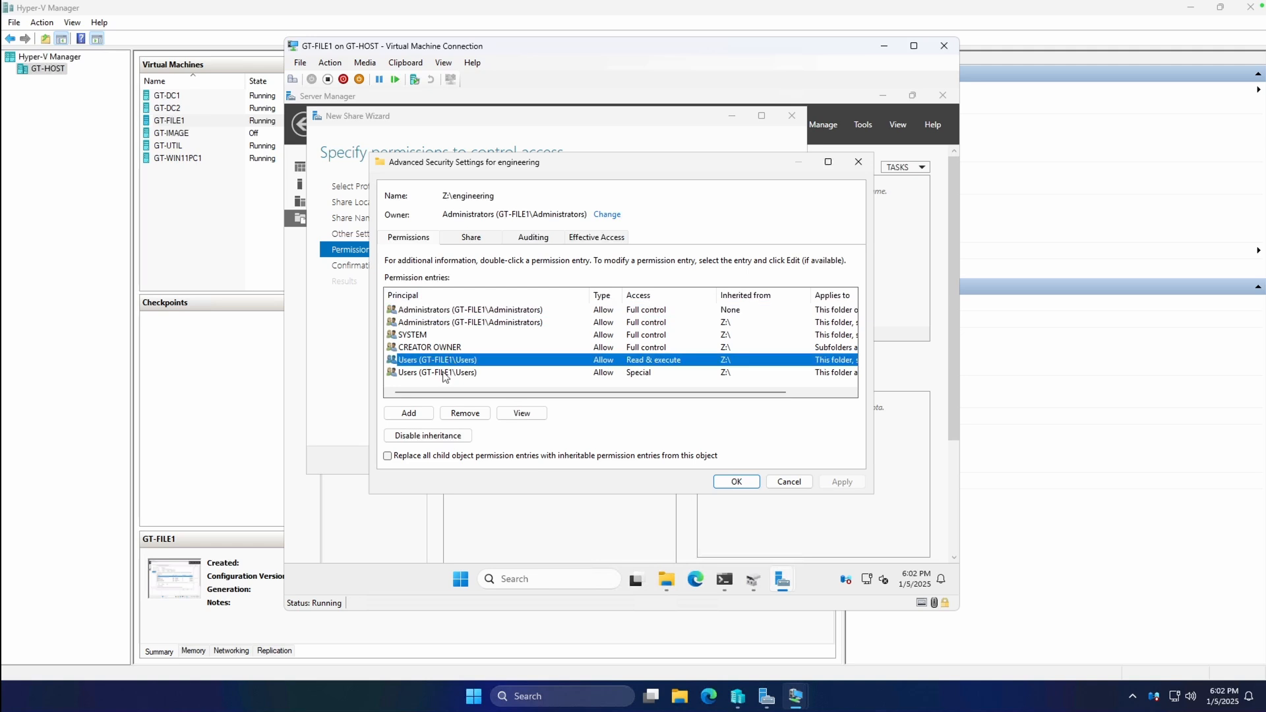
left_click(446, 374)
left_click(485, 310)
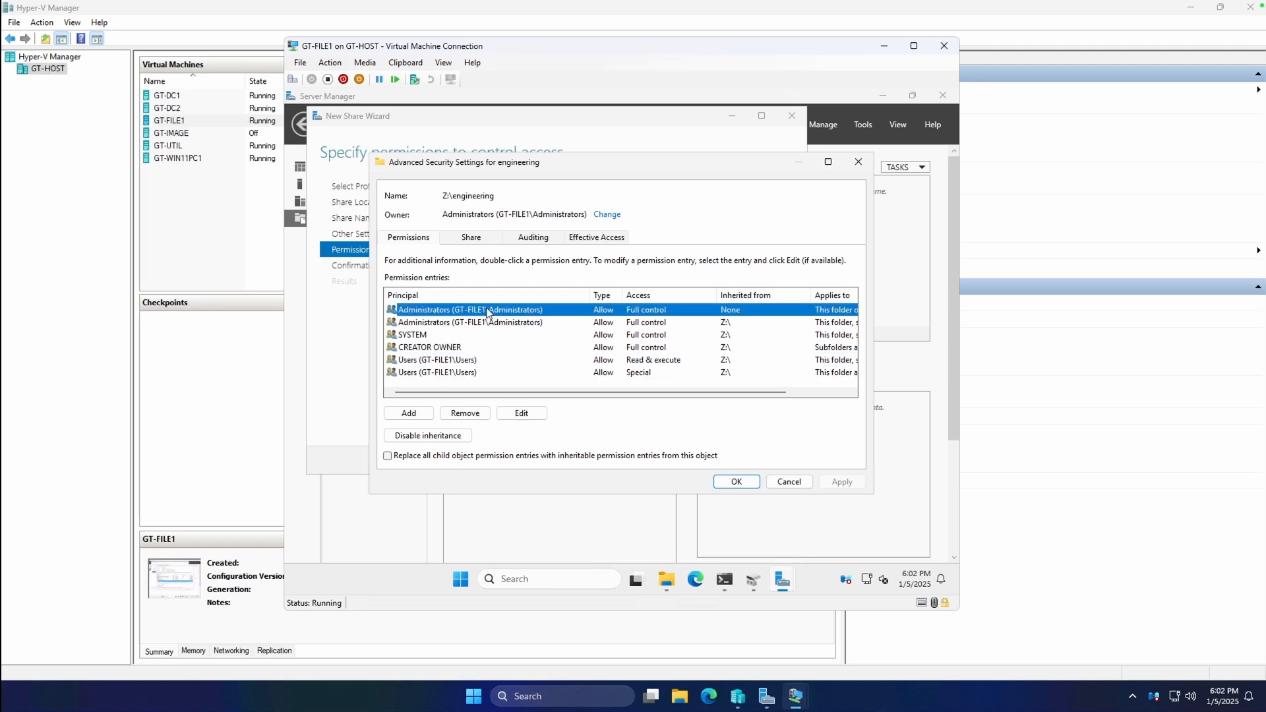
left_click(472, 324)
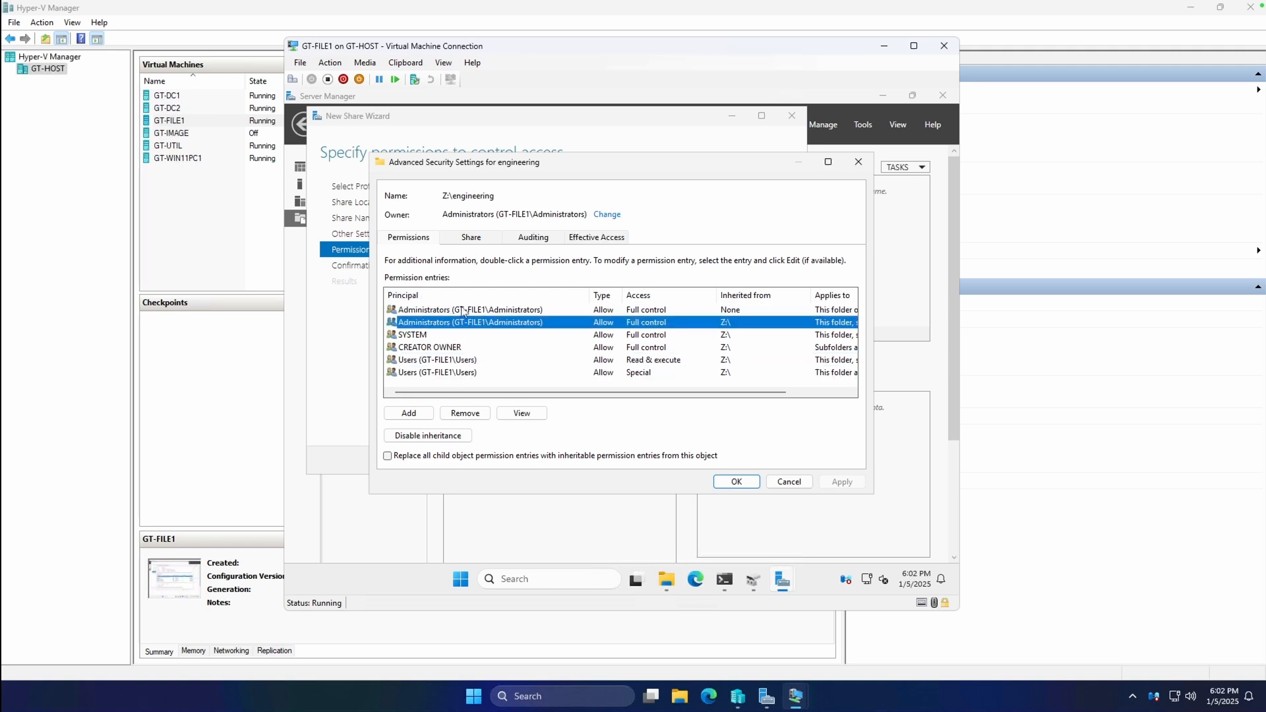
left_click(465, 310)
Add a permission entry and look up the principal 'engineering' in the domain.
left_click(409, 414)
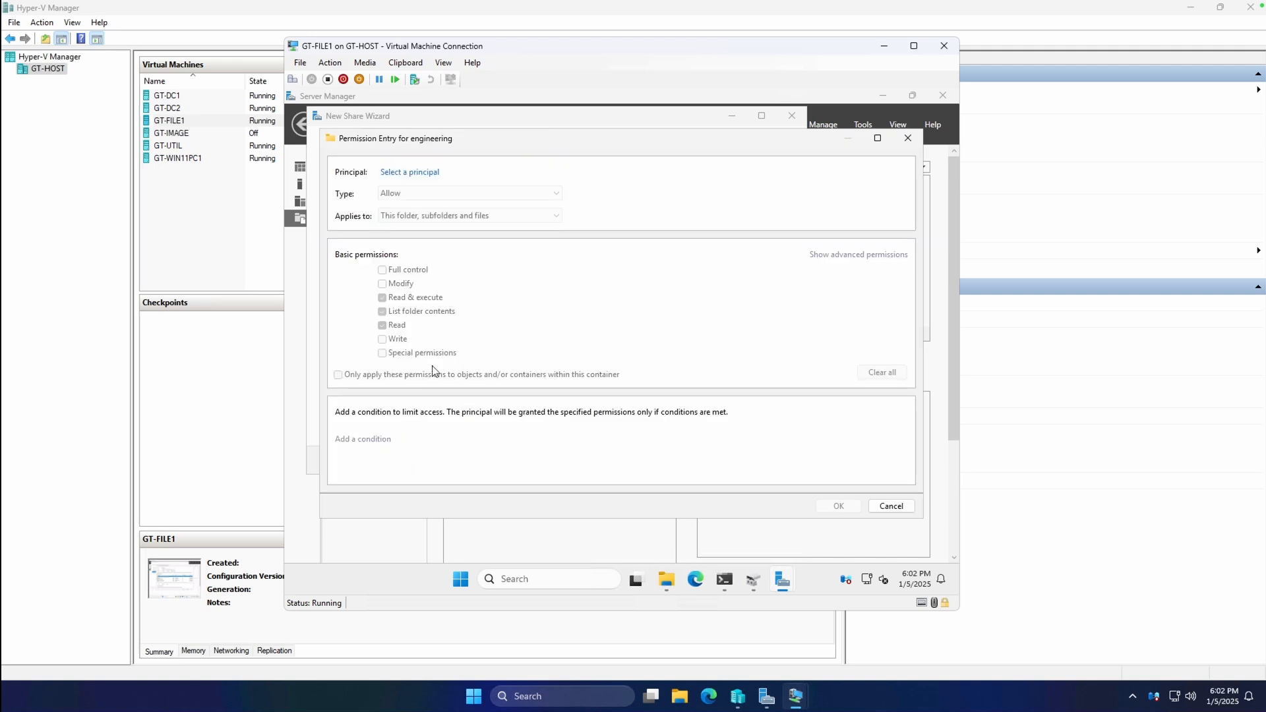
left_click(419, 173)
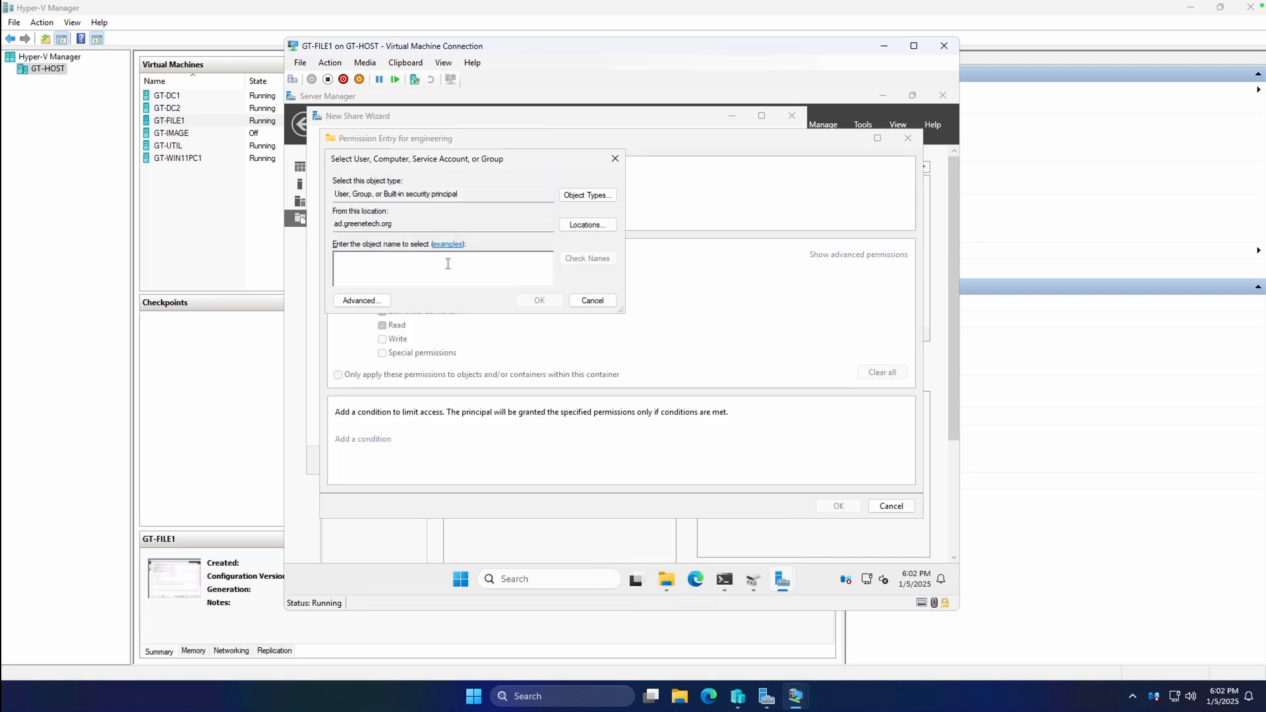
type("engineering")
key("Return")
Enter the domain admin username and password, then dismiss the name-not-found errors.
type("da_cgreene")
key("Tab")
type("•")
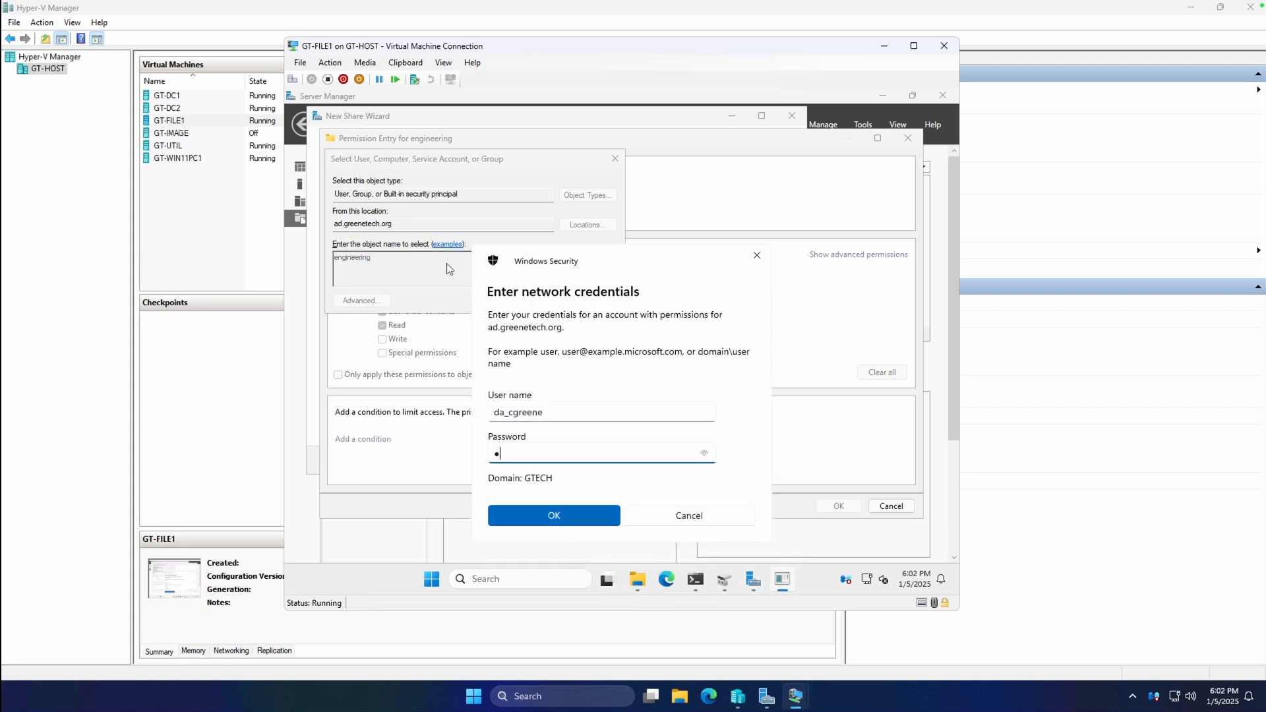
key("BackSpace")
key("BackSpace")
key("BackSpace")
key("BackSpace")
type("•••••••••")
key("Return")
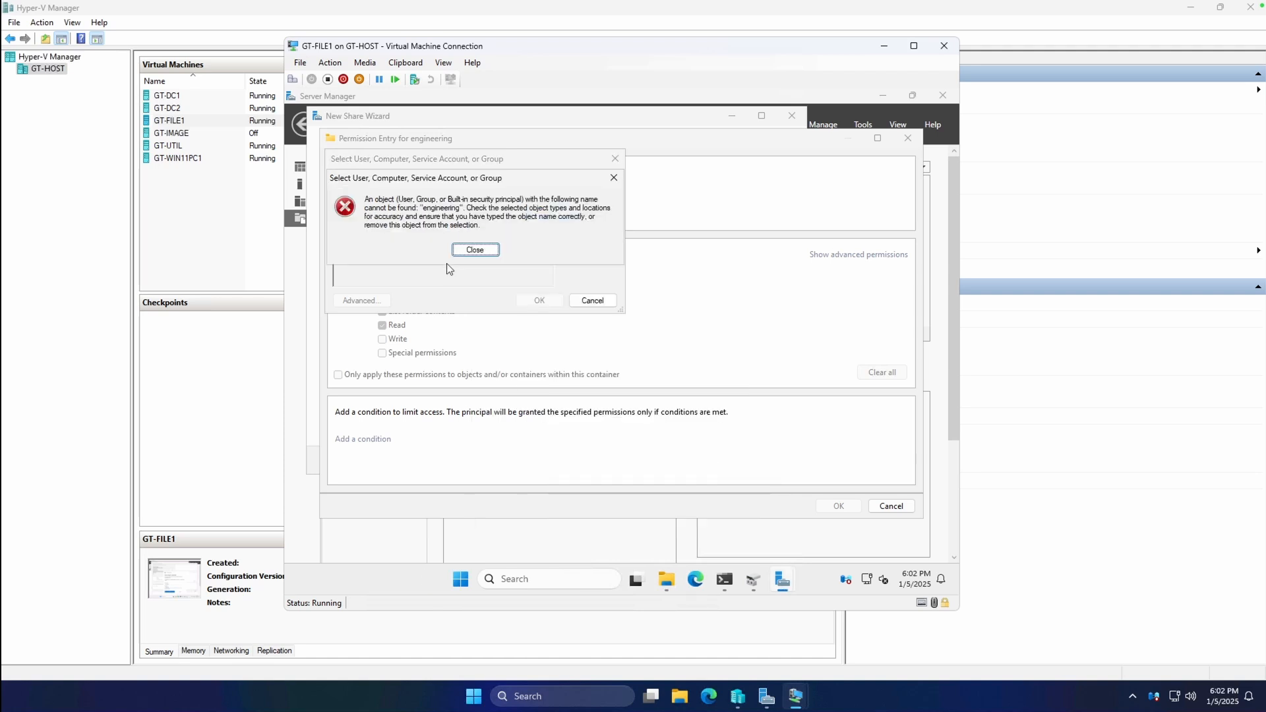
left_click(458, 255)
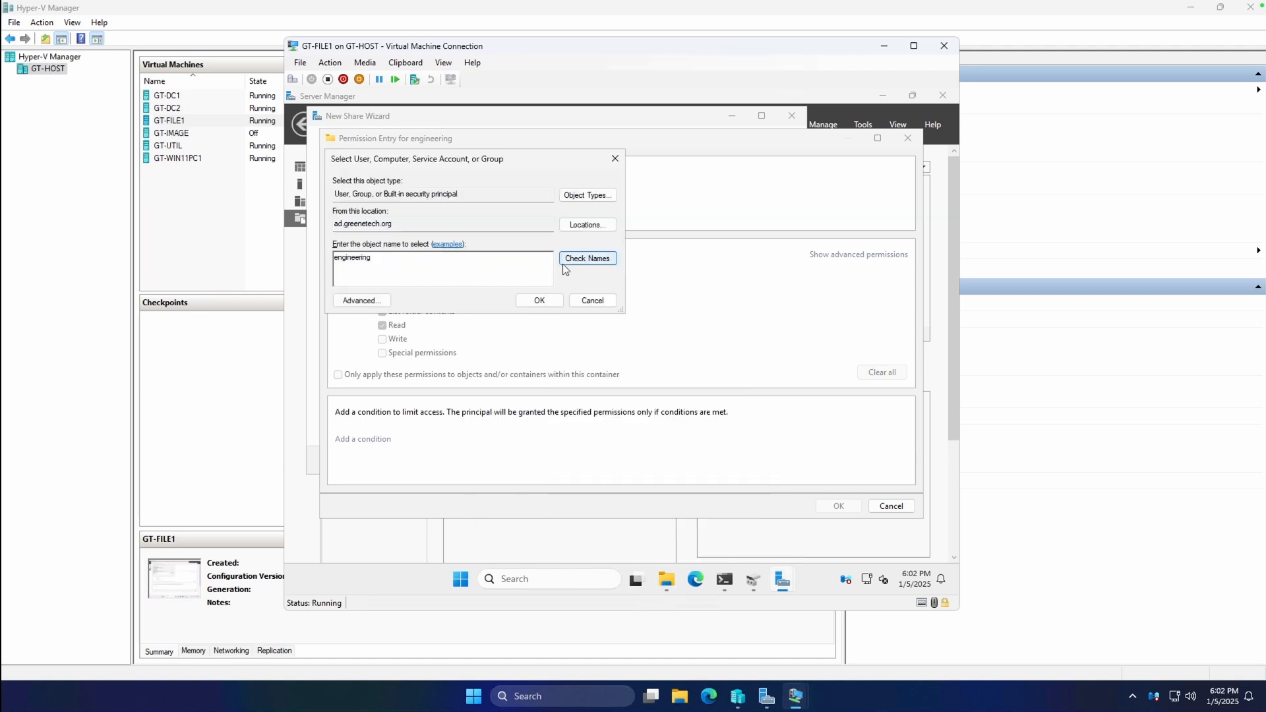
left_click(571, 266)
left_click(476, 250)
From the GT-WIN11PC1 console, open virtual machine connections to GT-DC2 and GT-DC1.
mouse_move(794, 696)
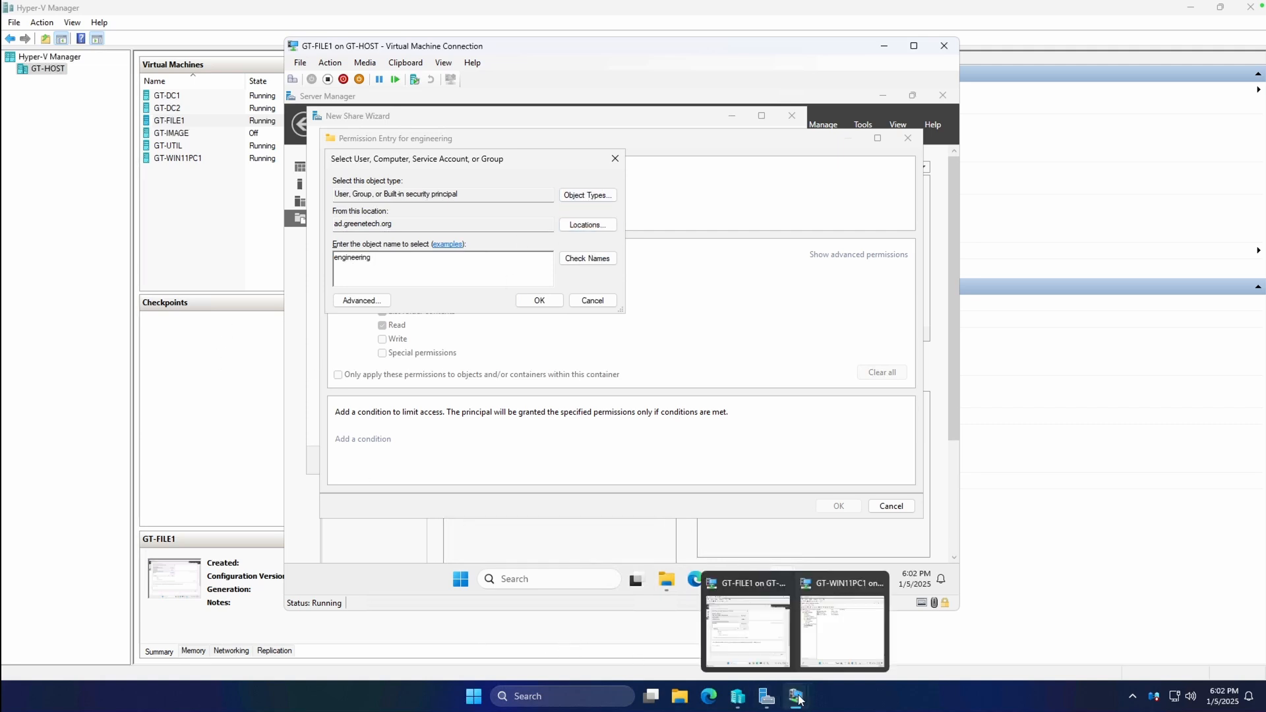
left_click(836, 637)
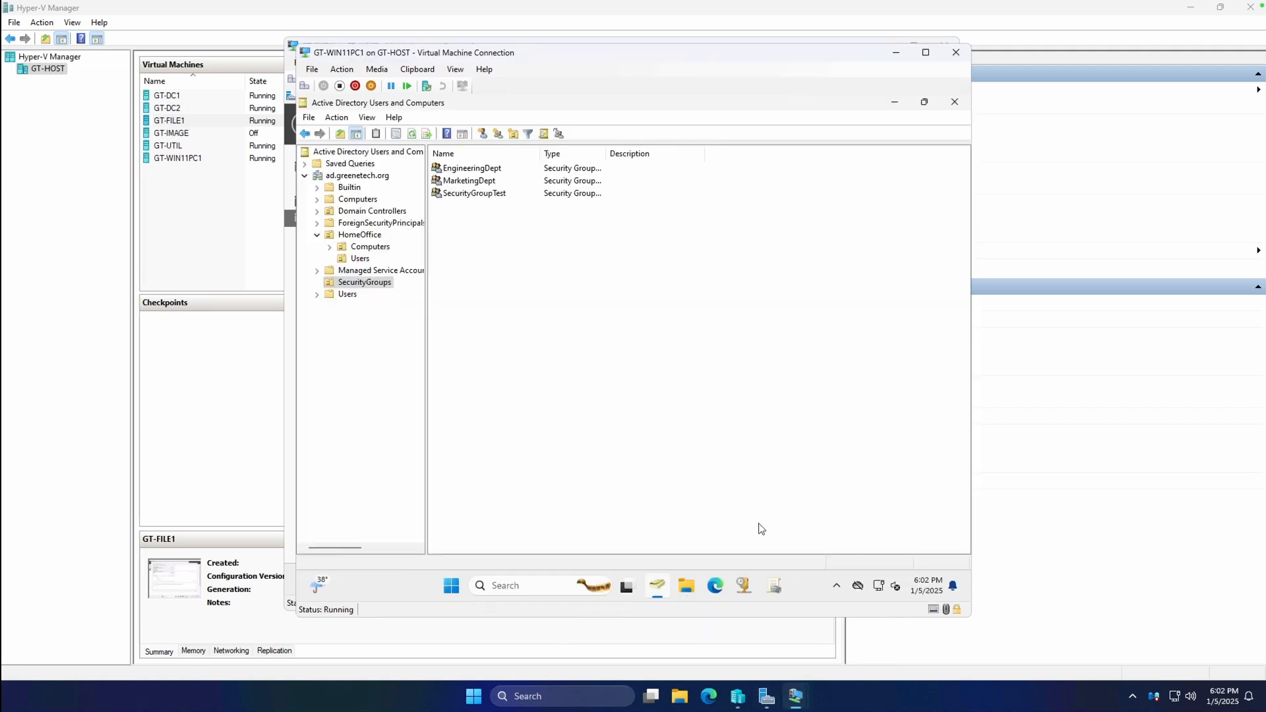
left_click(481, 169)
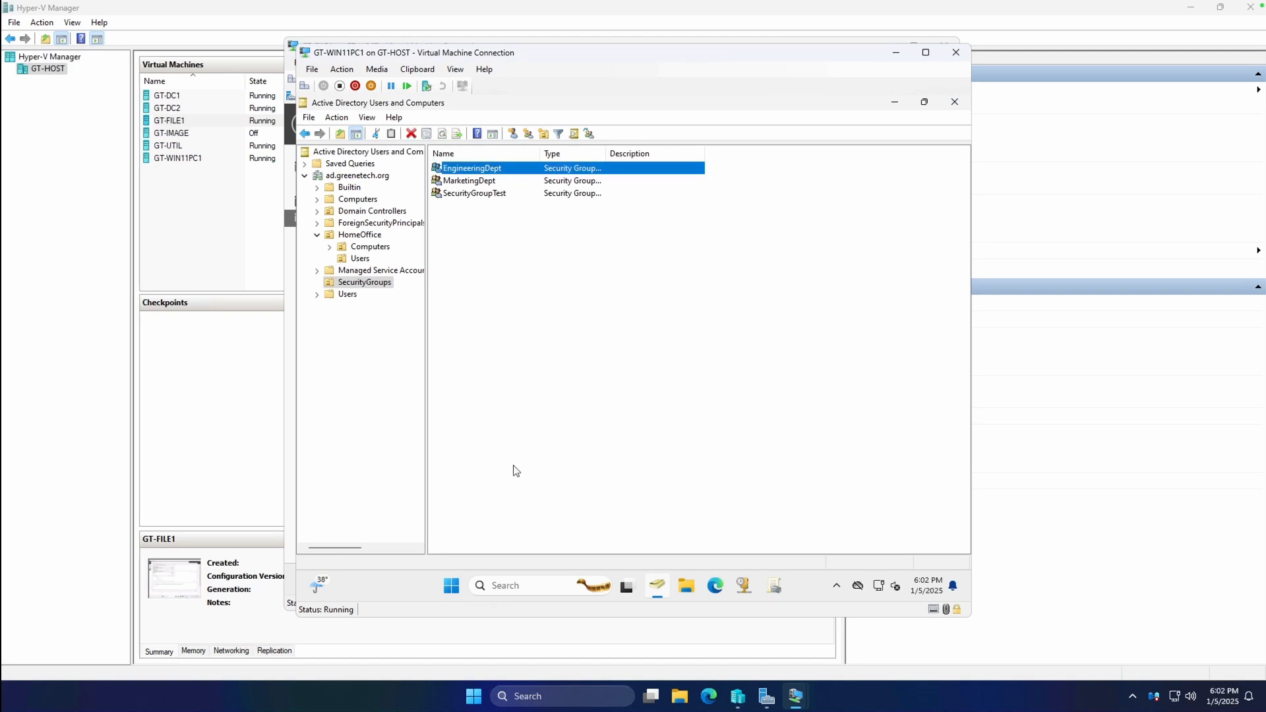
double_click(196, 112)
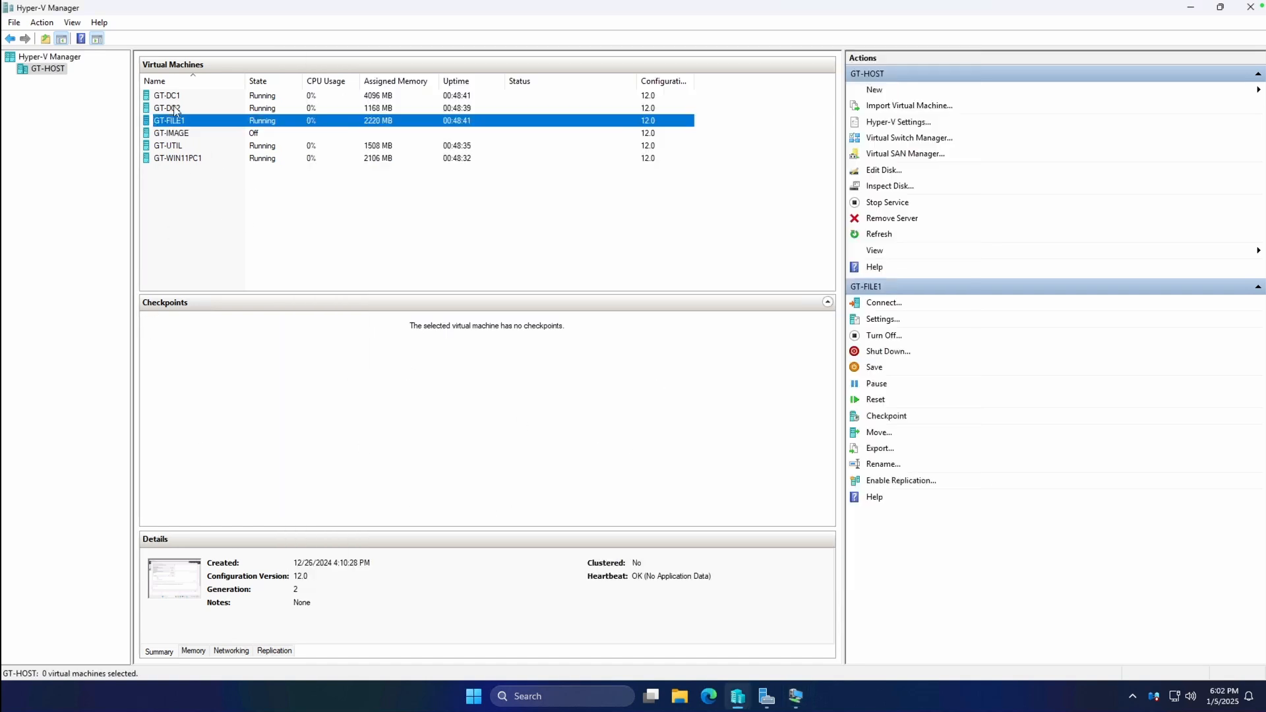
left_click(182, 99)
double_click(182, 99)
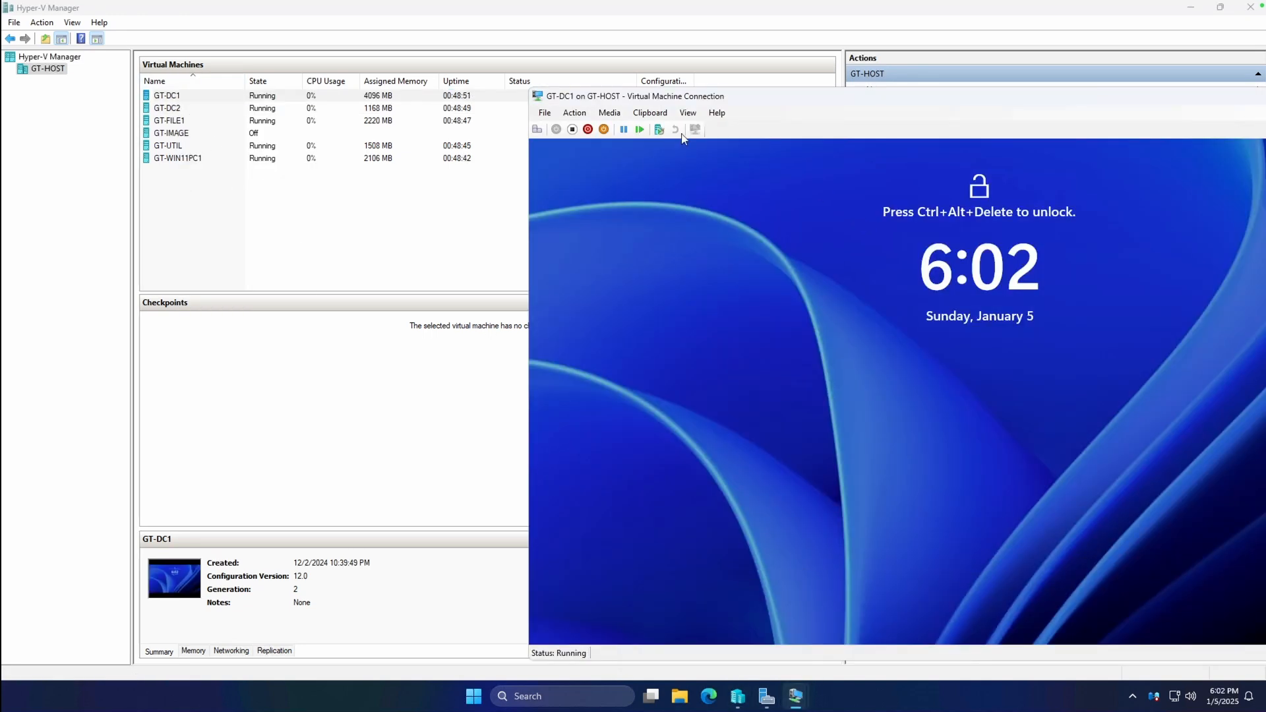
Sign in to GT-DC1 with the admin password and move its console window left.
left_click(574, 113)
left_click(587, 127)
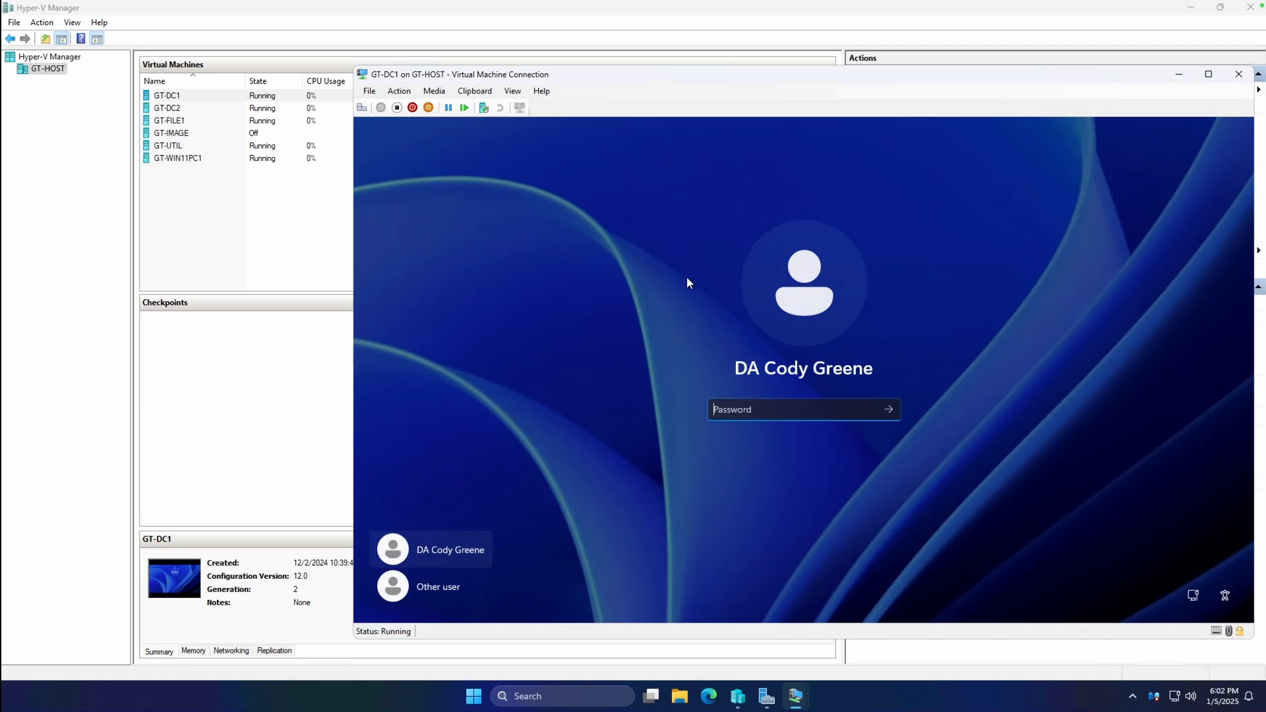
type("********")
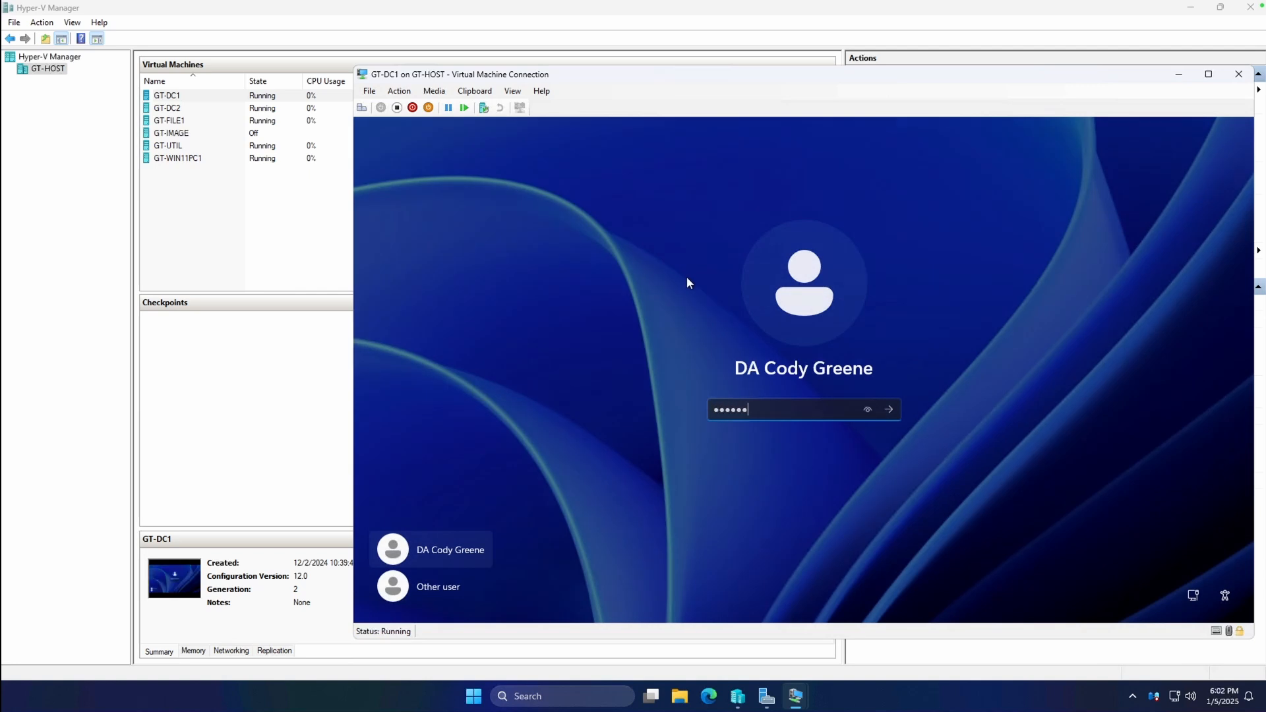
key("Return")
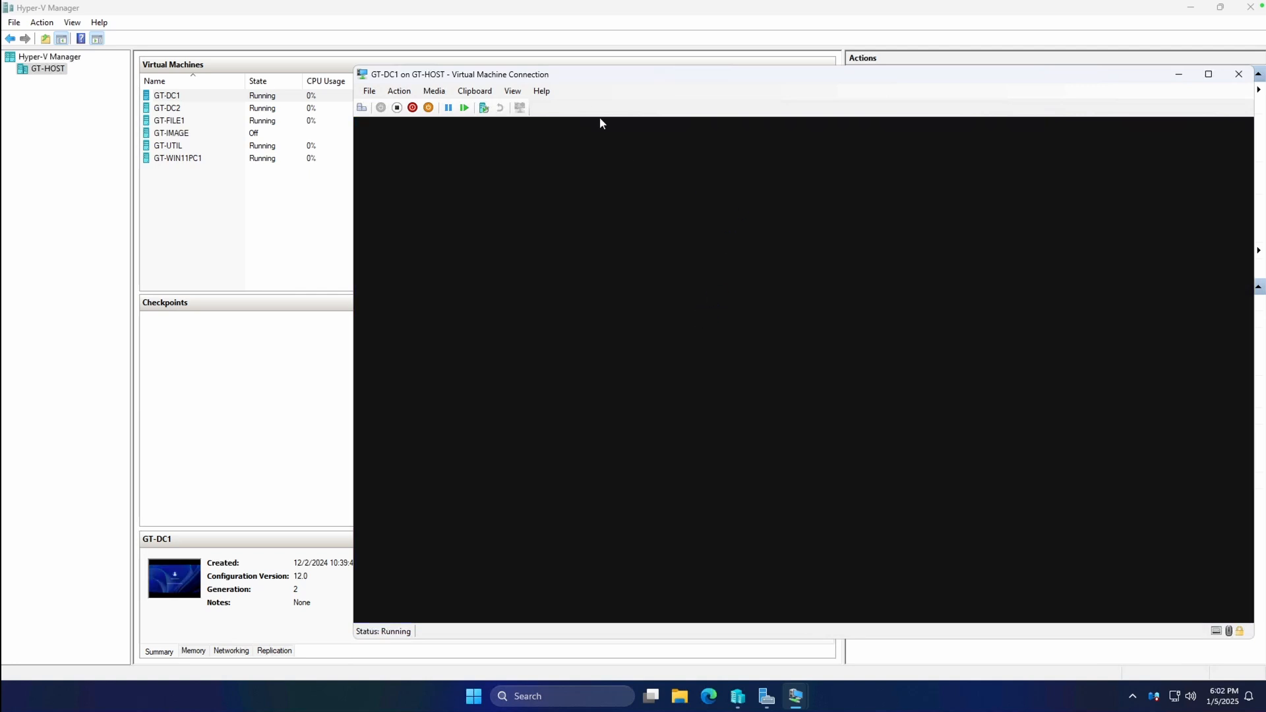
left_click_drag(586, 80, 463, 73)
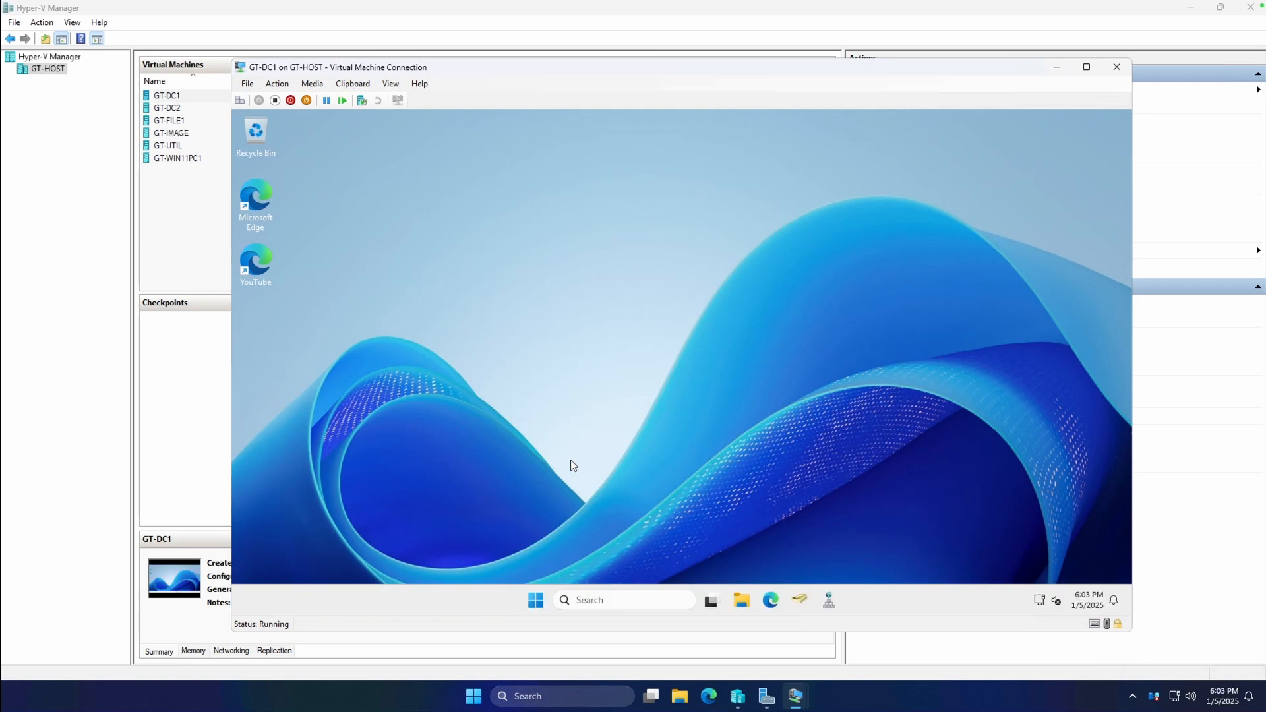
Hide the GT-DC2 console and return to the GT-WIN11PC1 console.
mouse_move(796, 697)
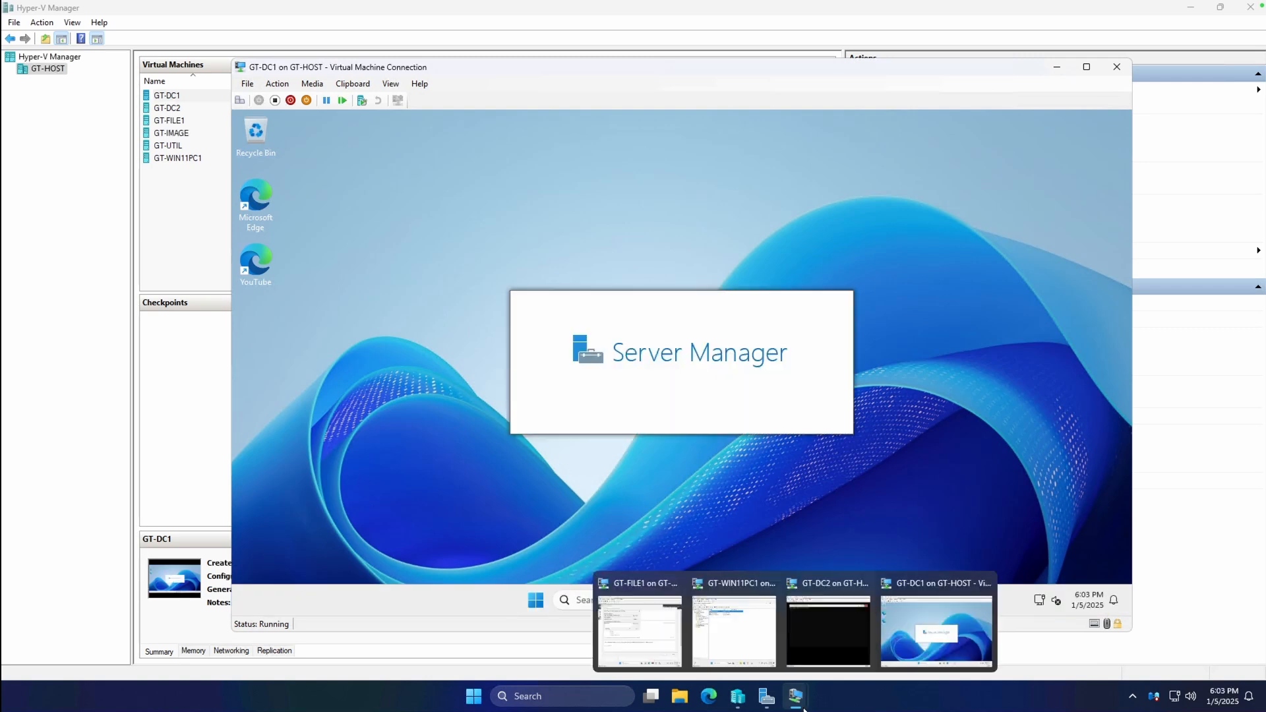
left_click(814, 638)
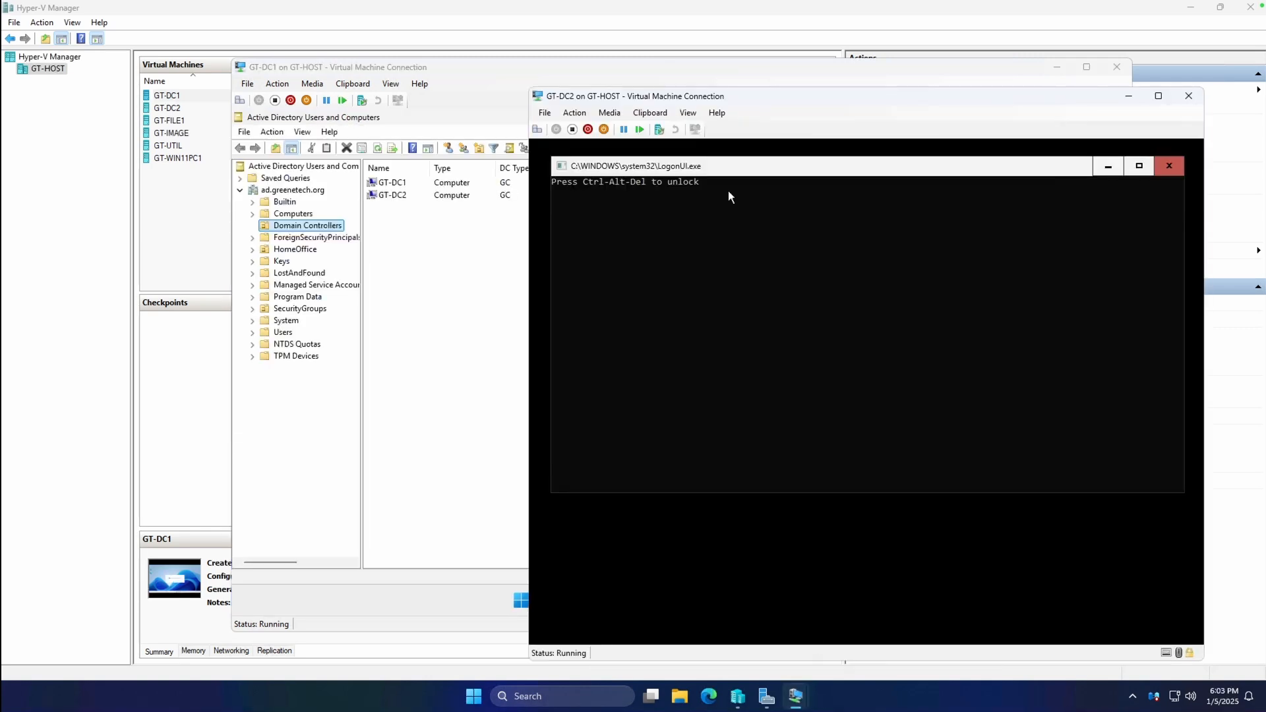
left_click(1129, 96)
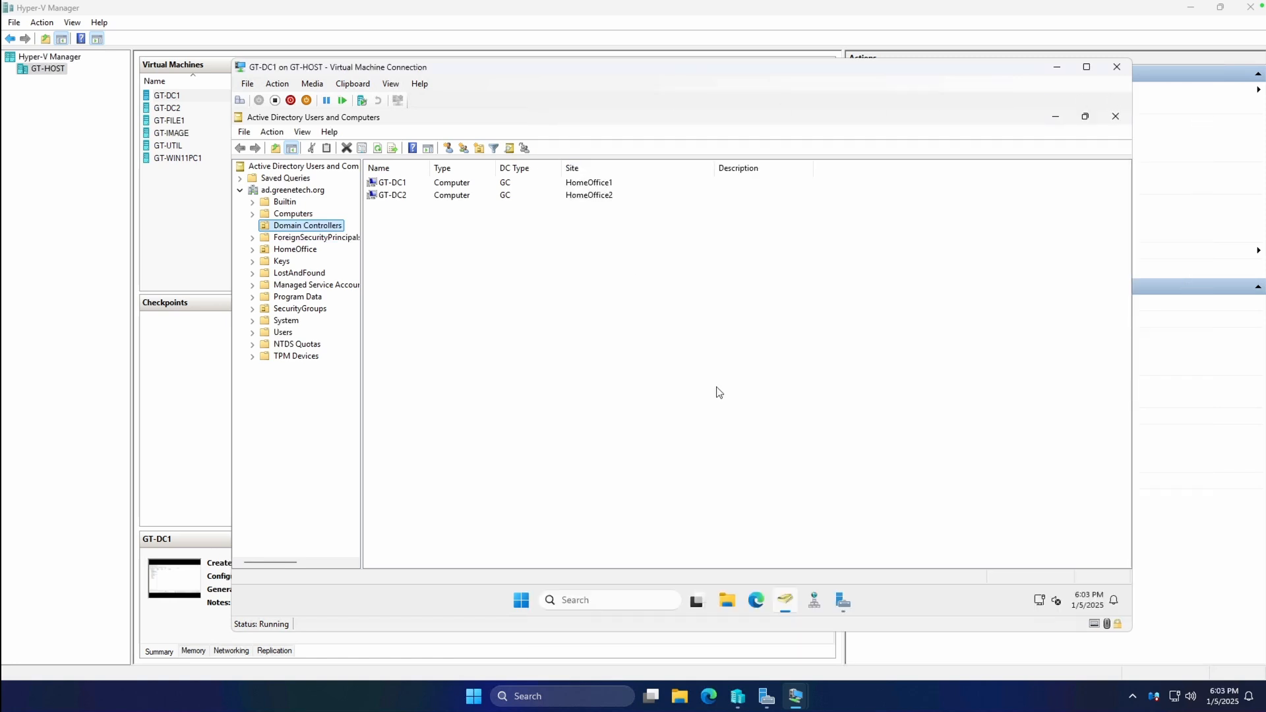
mouse_move(796, 699)
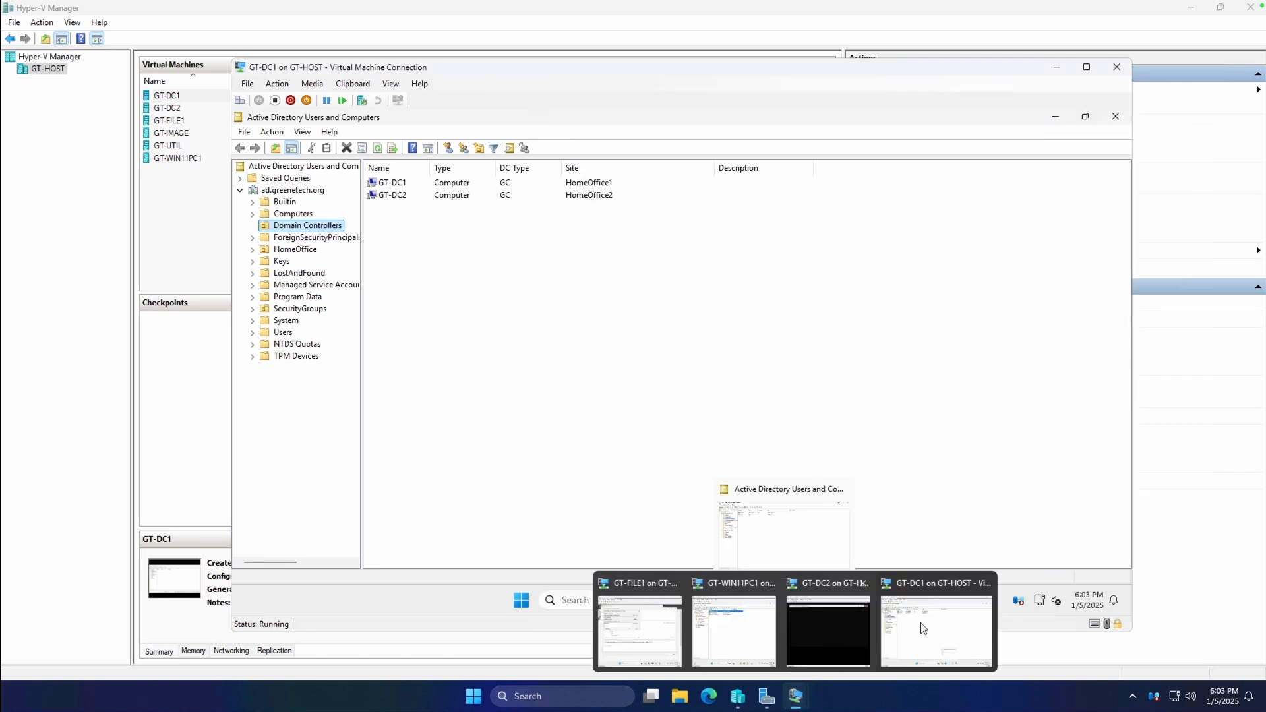
left_click(727, 628)
In Change Domain Controller for ad.greenetech.org, confirm GT-DC1 and GT-DC2 are Online, then cancel.
right_click(350, 176)
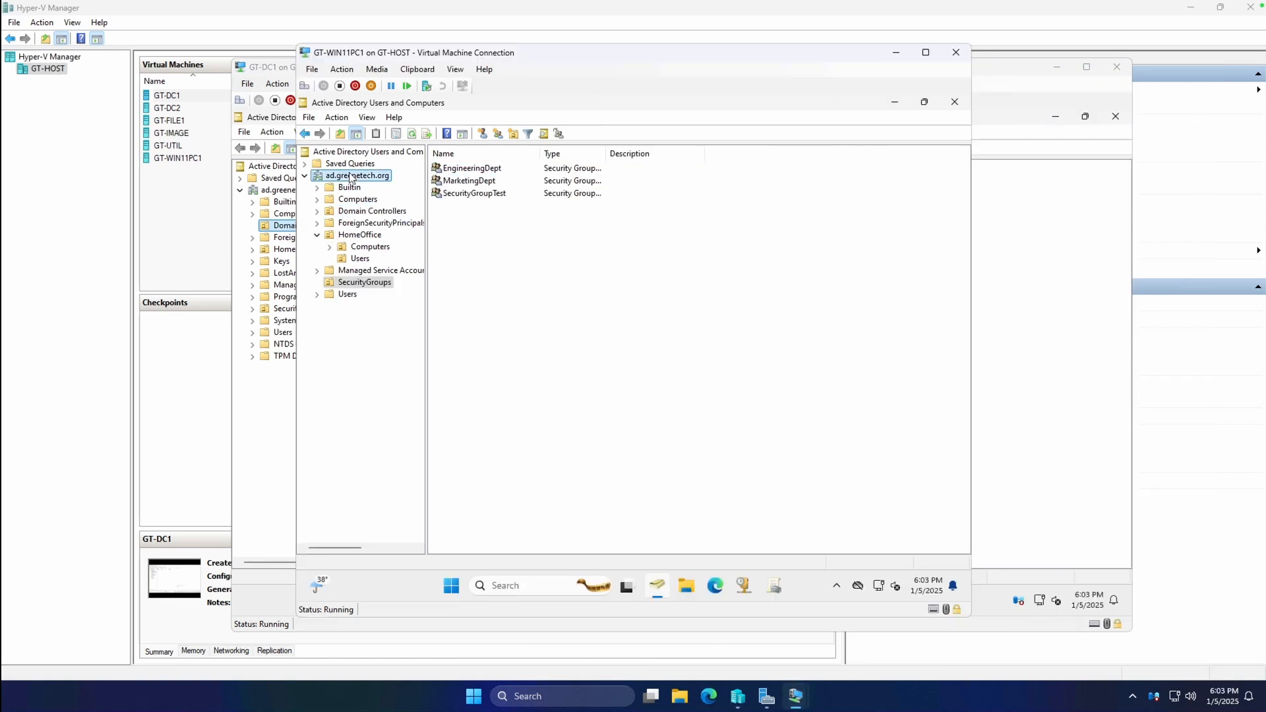
right_click(354, 151)
right_click(344, 175)
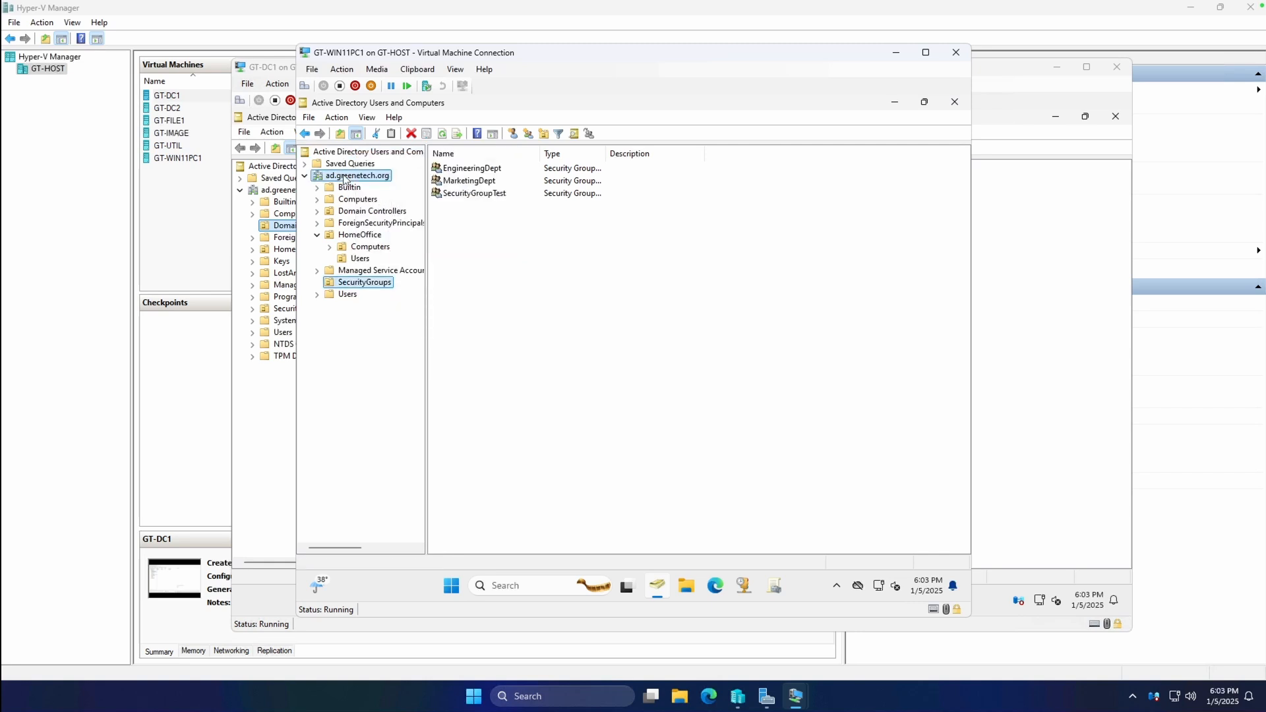
left_click(411, 242)
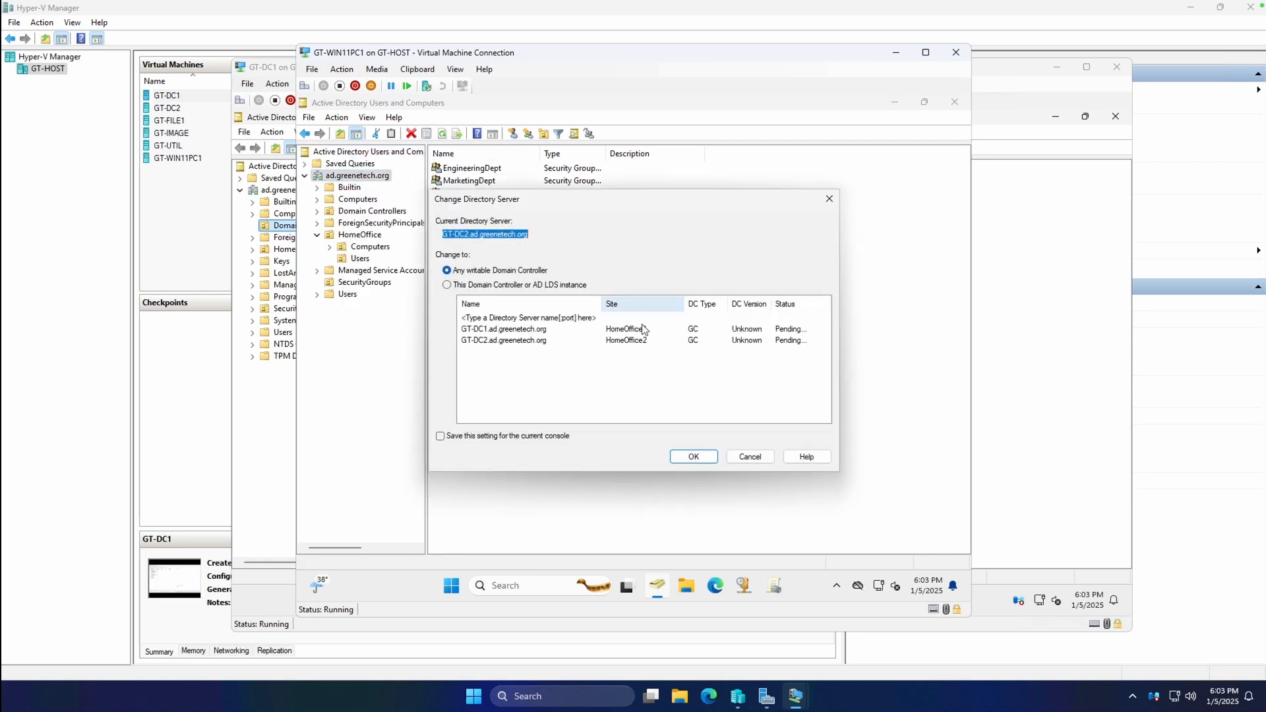
left_click(755, 459)
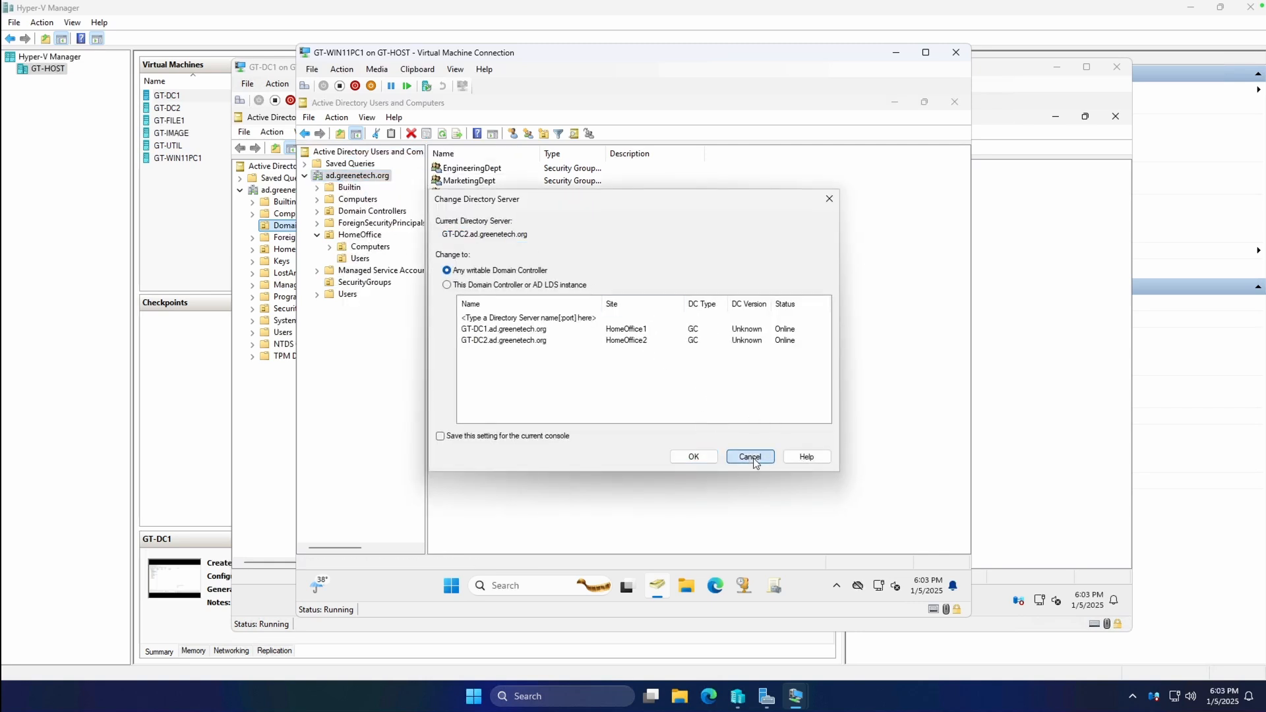
mouse_move(795, 697)
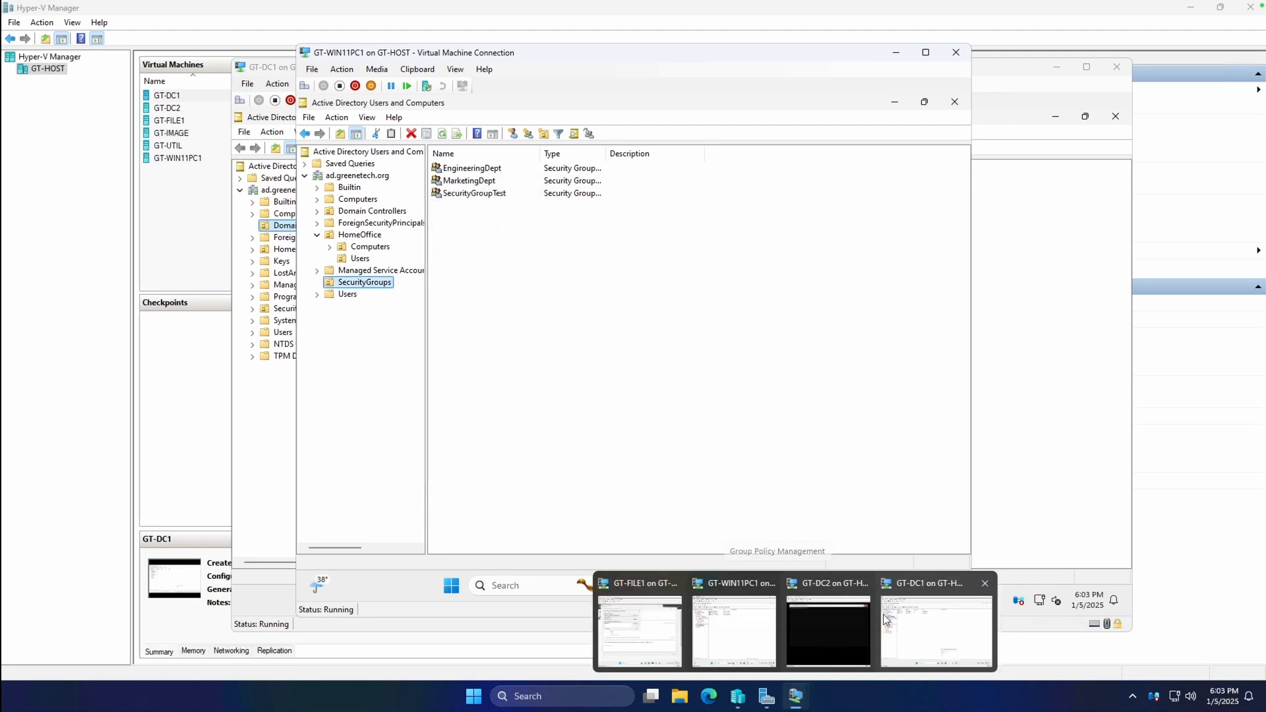
left_click(813, 617)
Sign in to GT-DC2 and let SConfig finish loading.
left_click(574, 113)
left_click(575, 113)
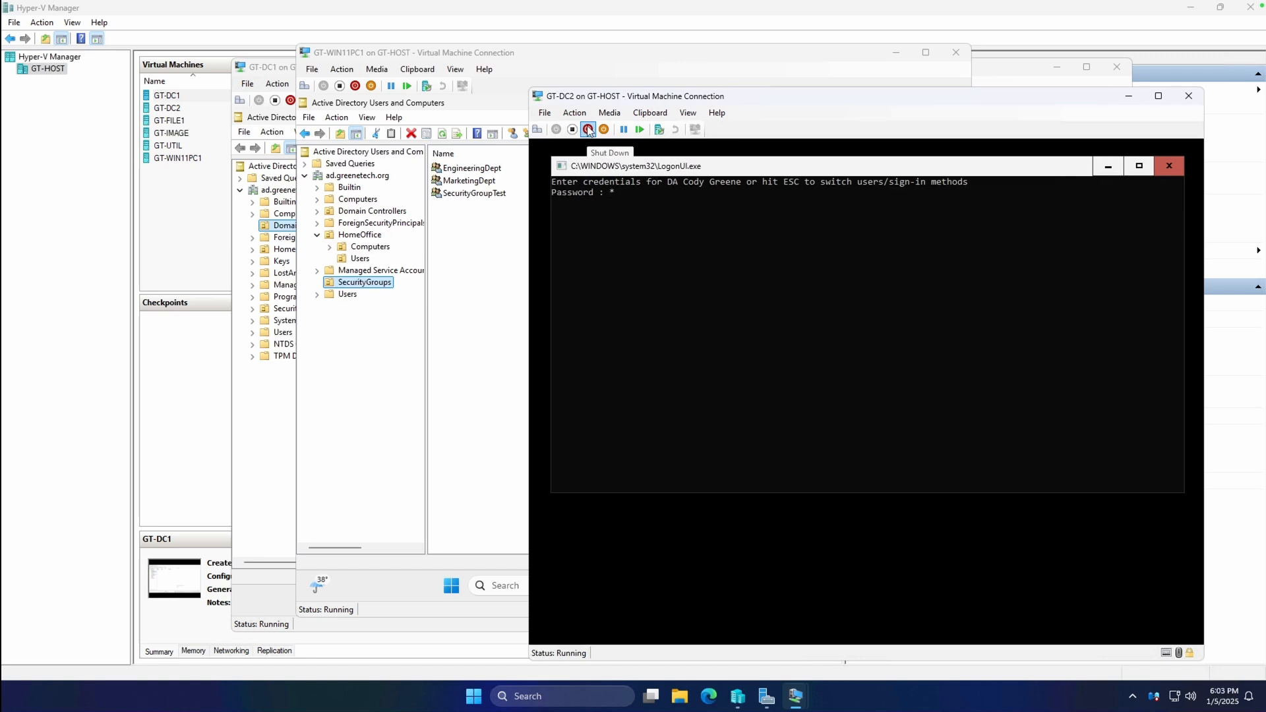
key("Return")
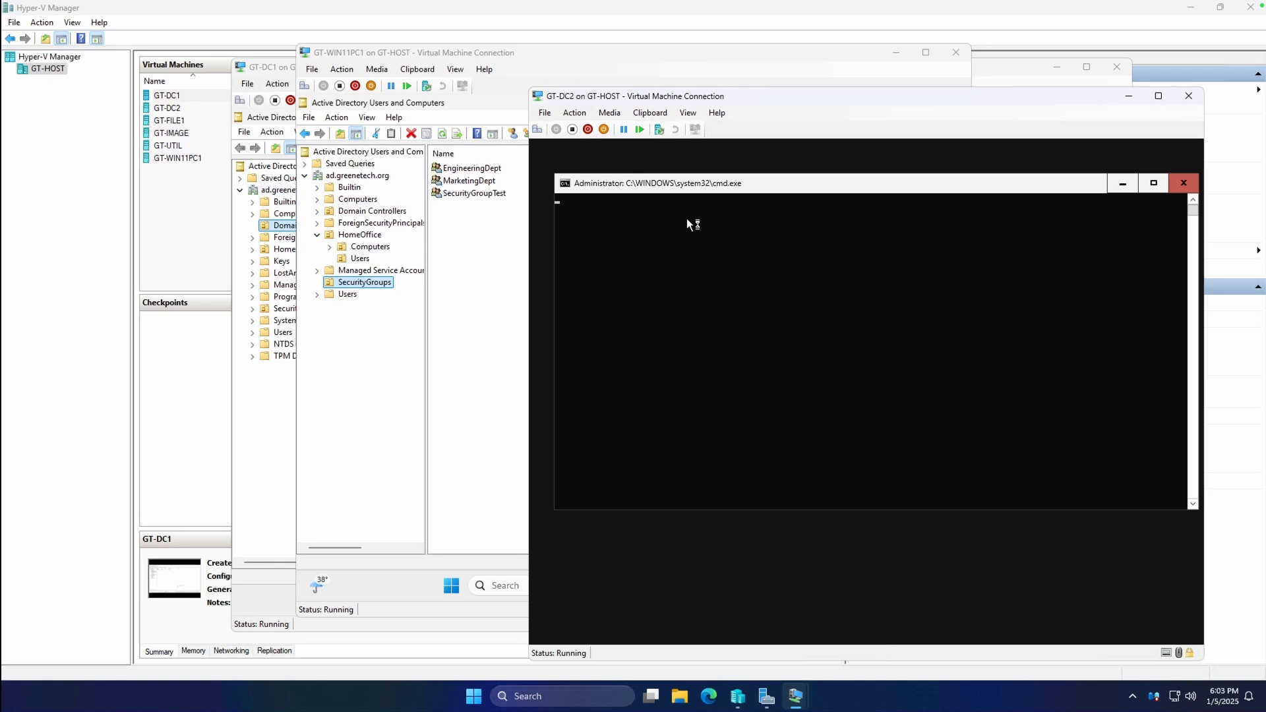
left_click(698, 271)
key("Return")
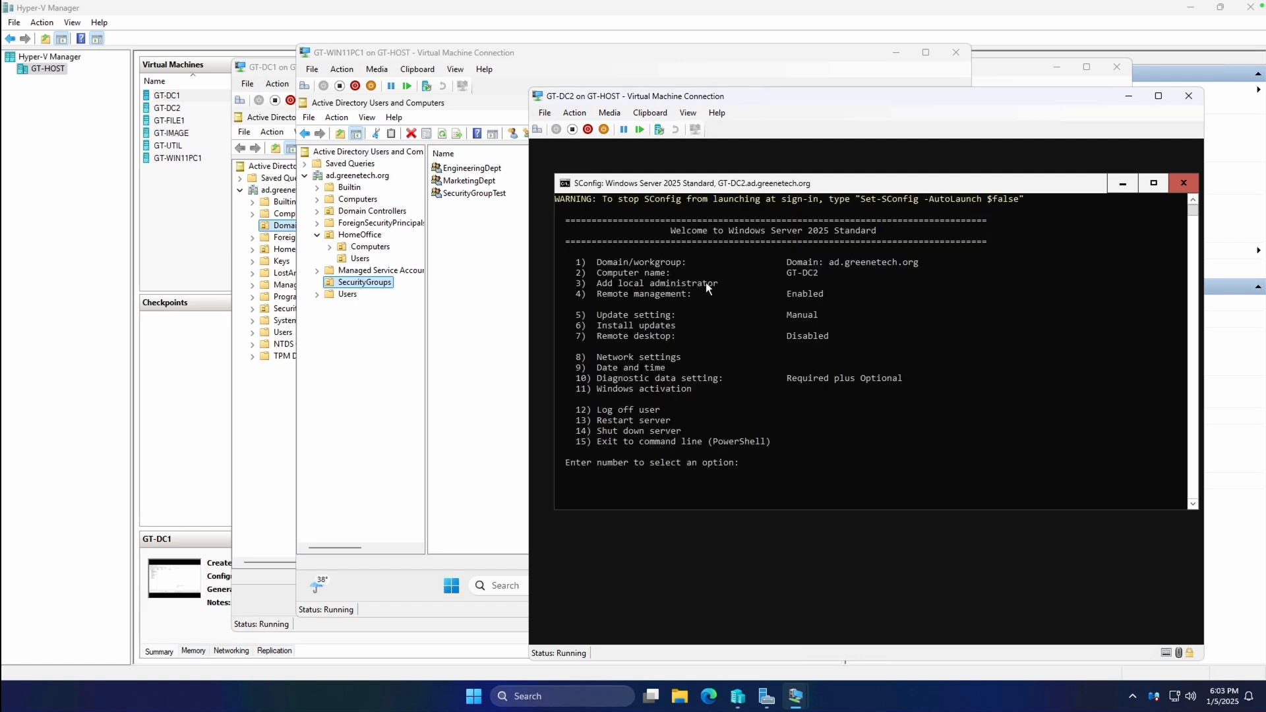
Exit SConfig with option 15, run 'repadmin /syncall /AeD', then minimize the GT-DC2 windows.
left_click(831, 379)
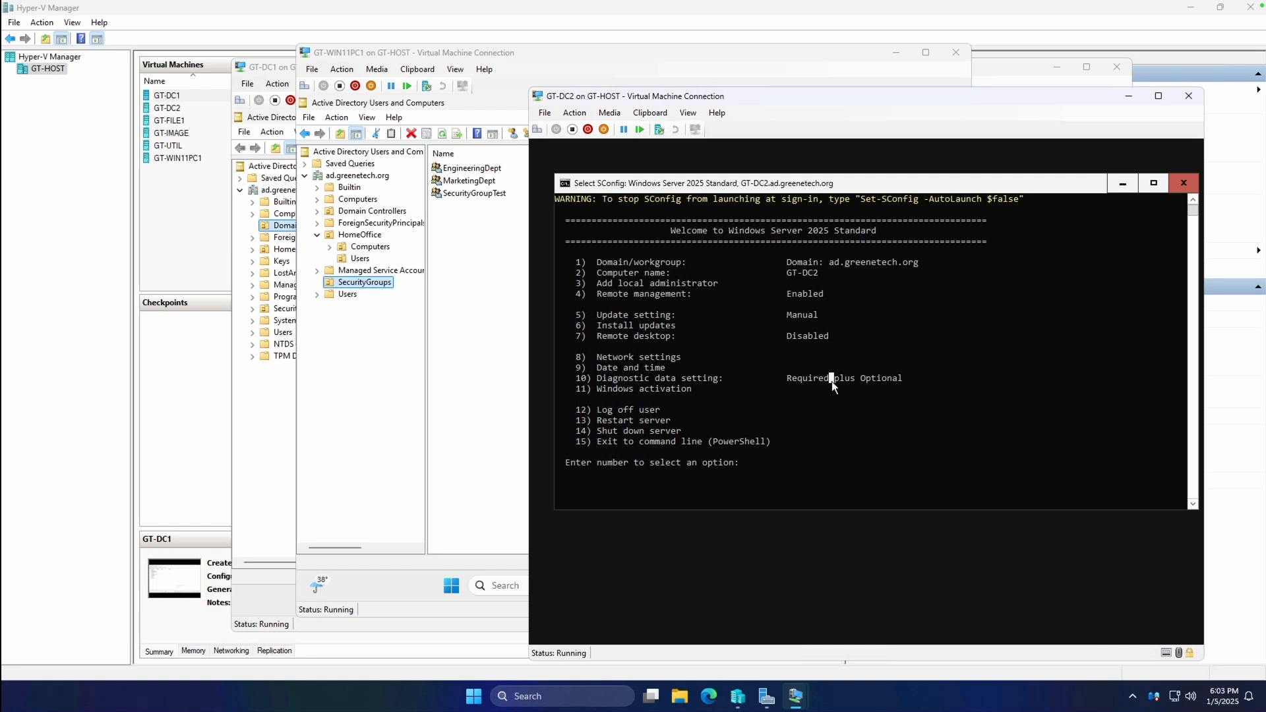
type("15")
key("Return")
type("repadmin /syncall /")
type("AeD")
key("Return")
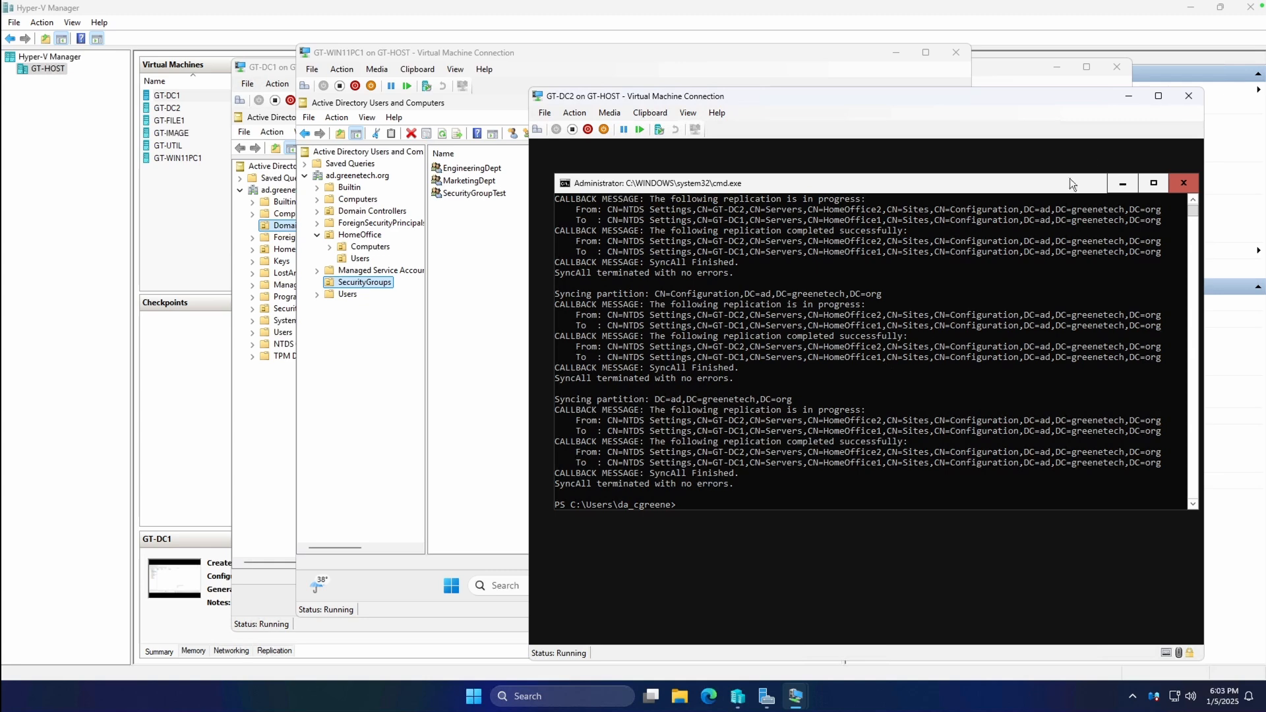
left_click(1121, 183)
left_click(1121, 97)
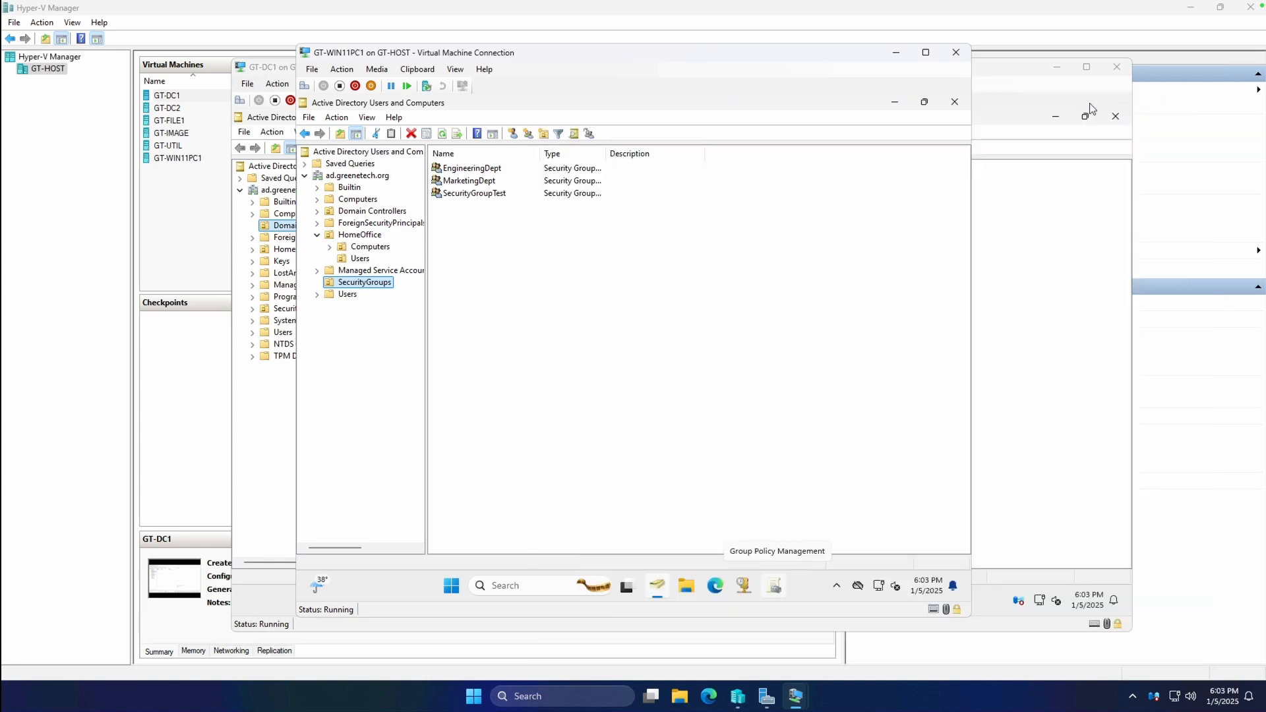
On GT-FILE1, resolve EngineeringDept and grant it Modify permission on the engineering folder.
right_click(170, 122)
left_click(191, 128)
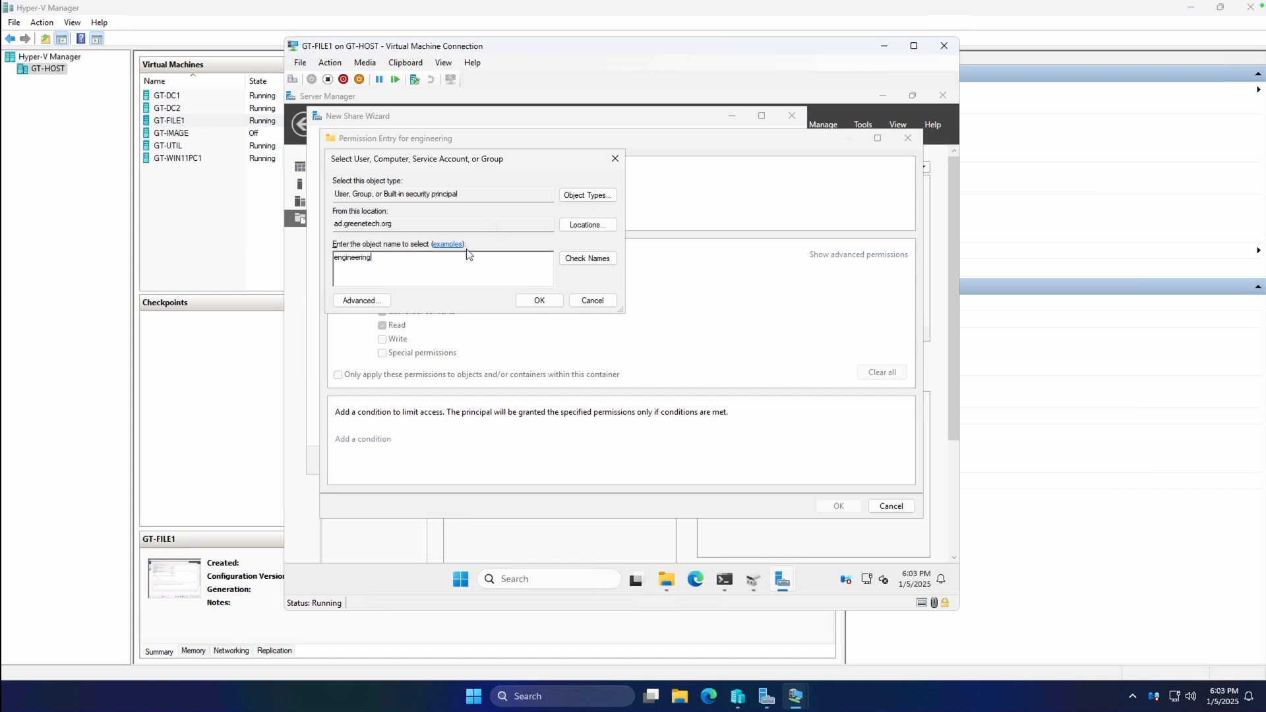
left_click(579, 260)
left_click(539, 301)
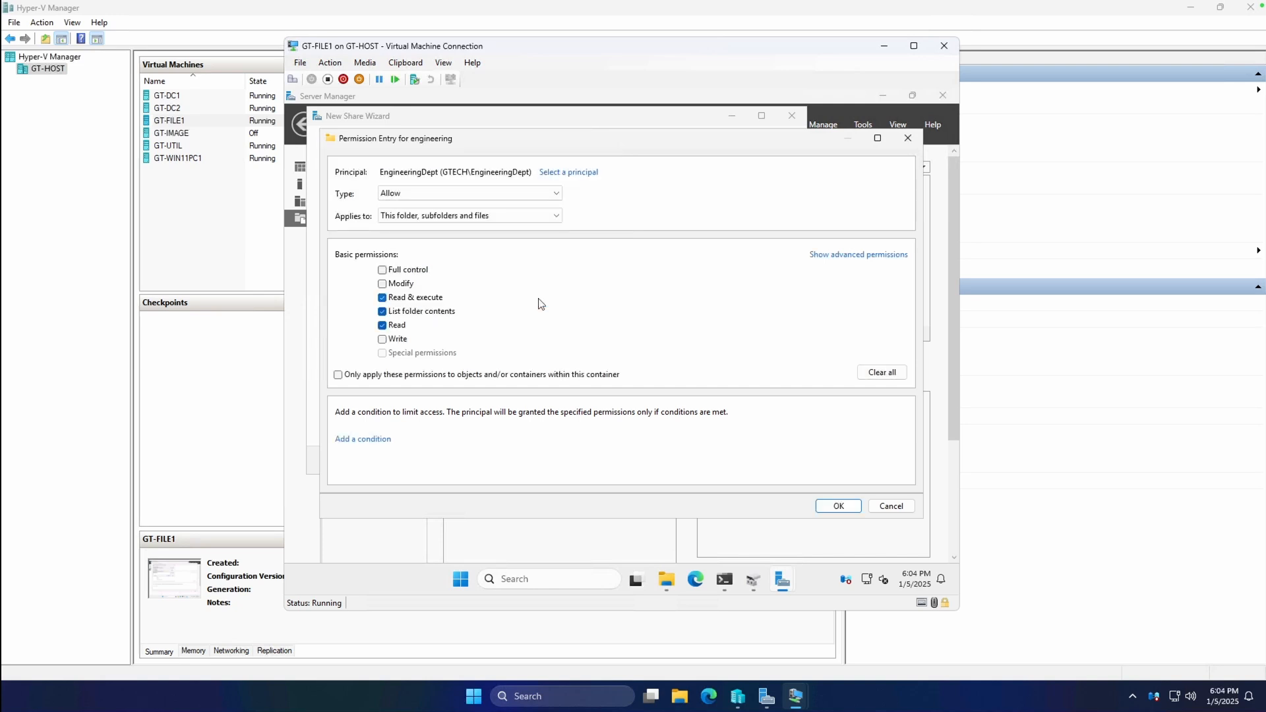
left_click(402, 285)
left_click(829, 502)
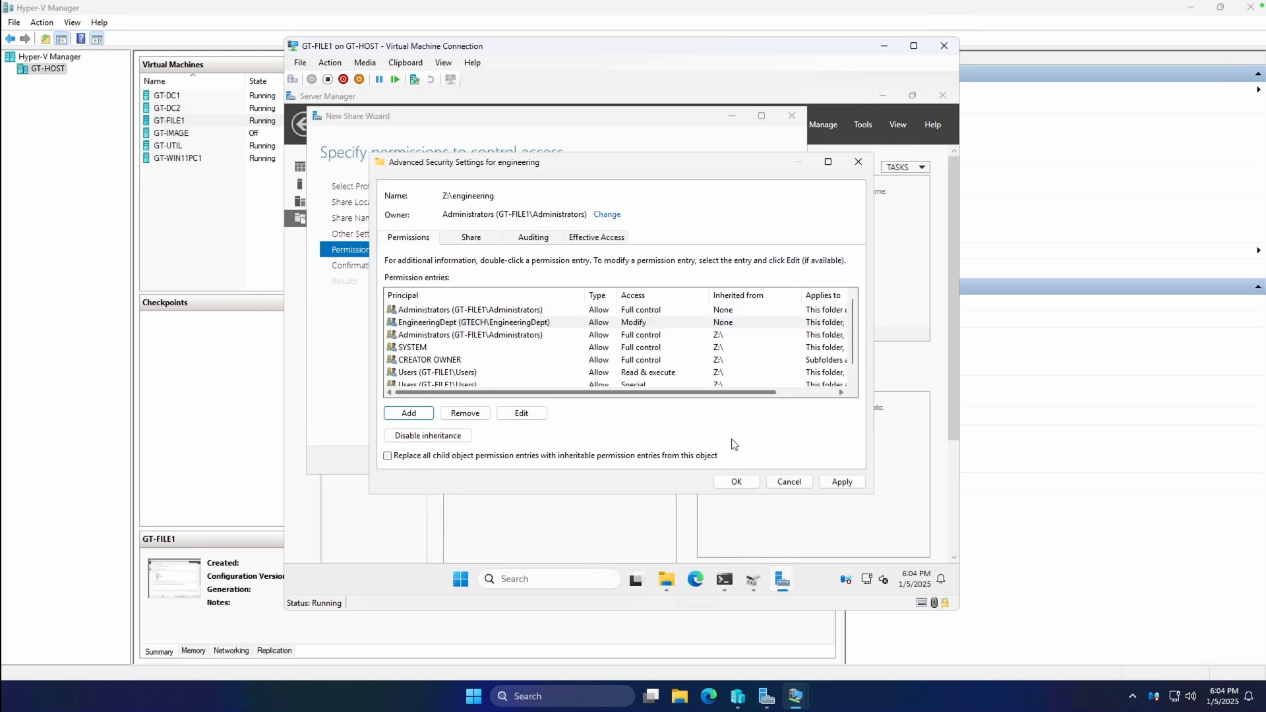
Apply the security settings and create the engineering share.
left_click(838, 482)
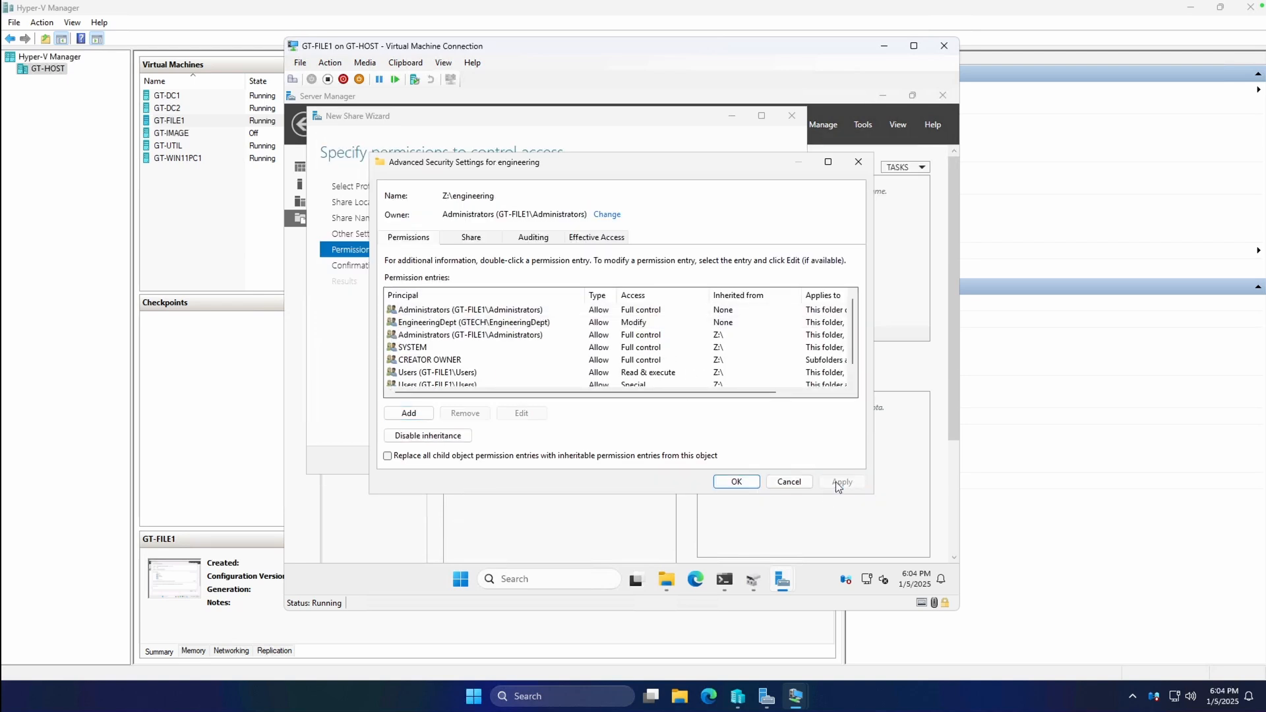
left_click(736, 482)
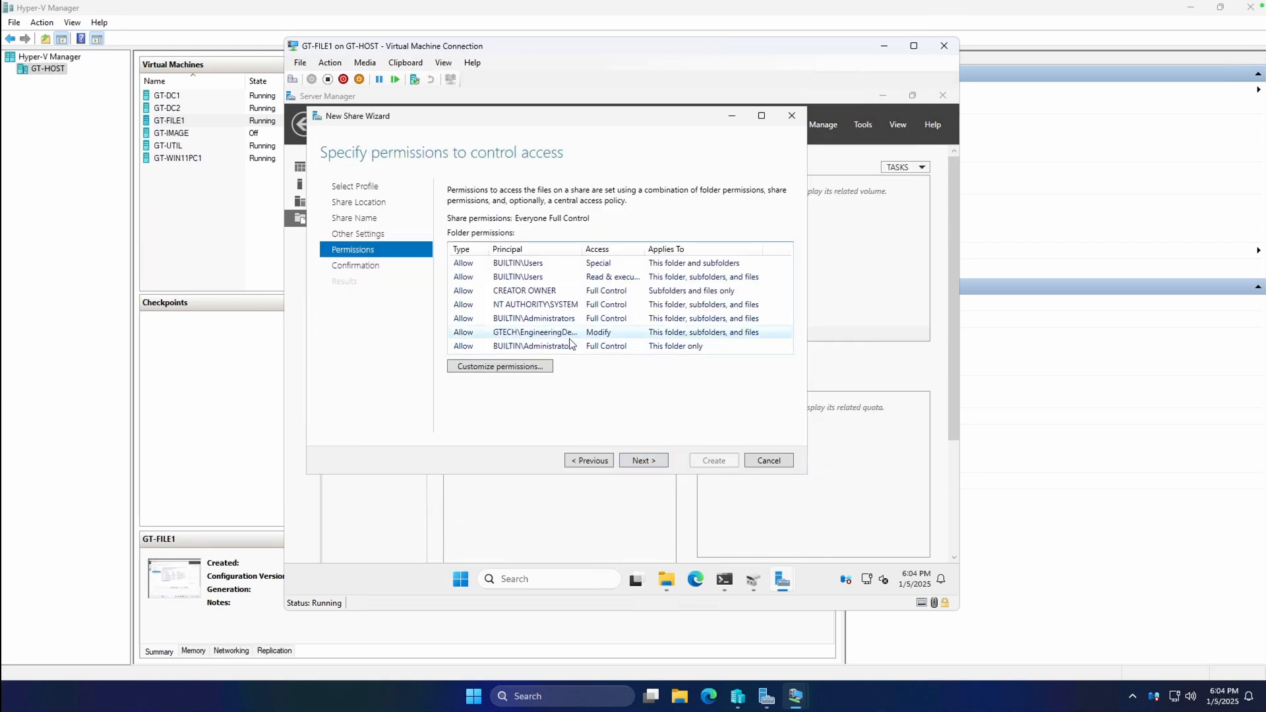
left_click(656, 462)
left_click(714, 461)
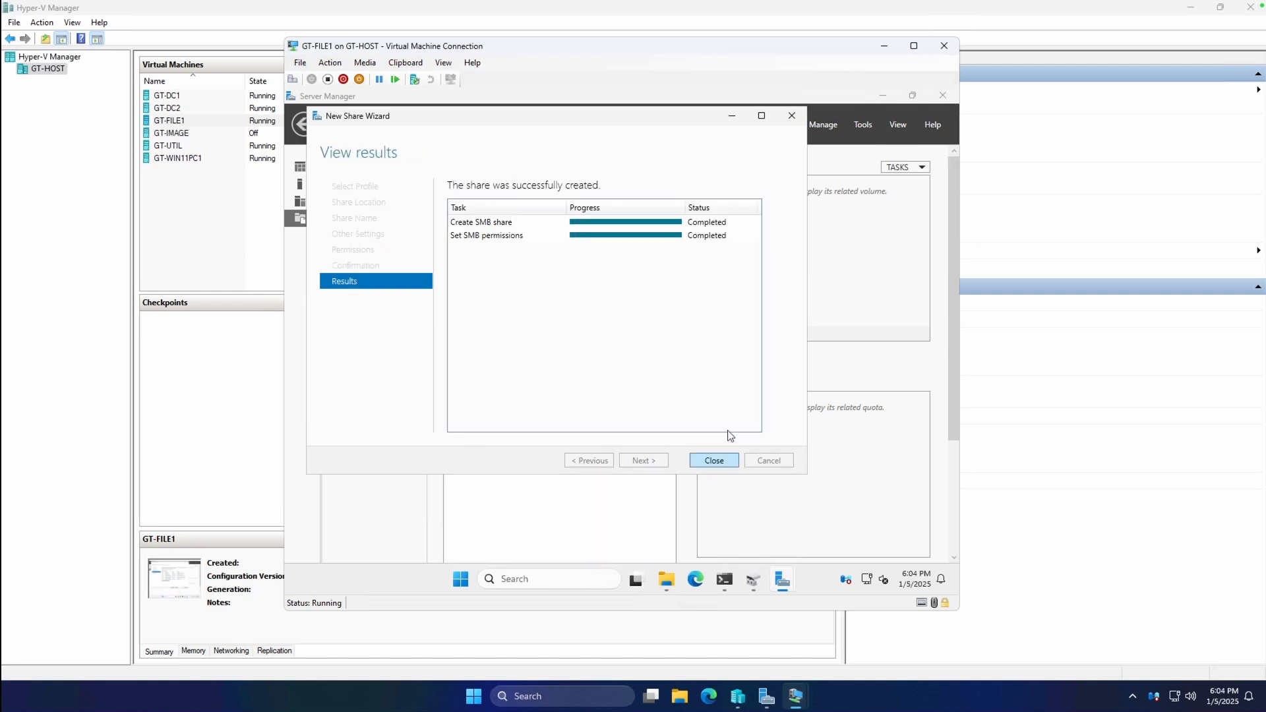
left_click(714, 461)
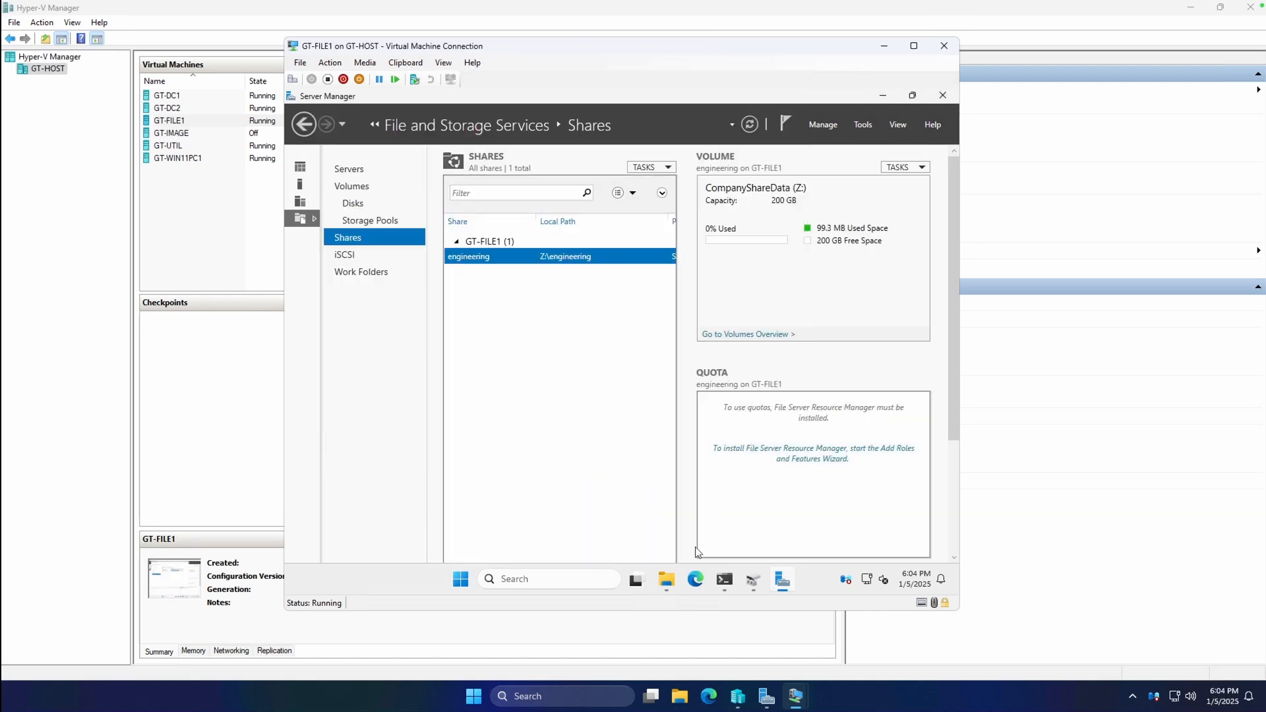
left_click(667, 580)
right_click(519, 251)
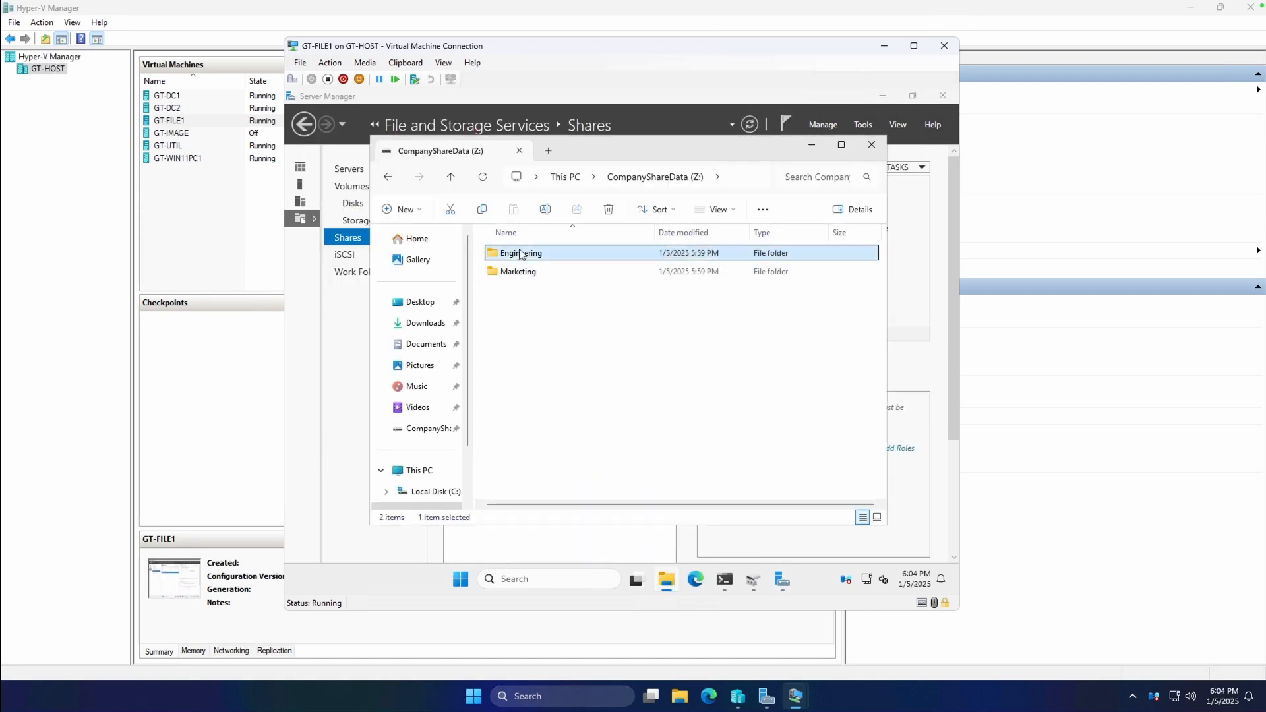
left_click(587, 502)
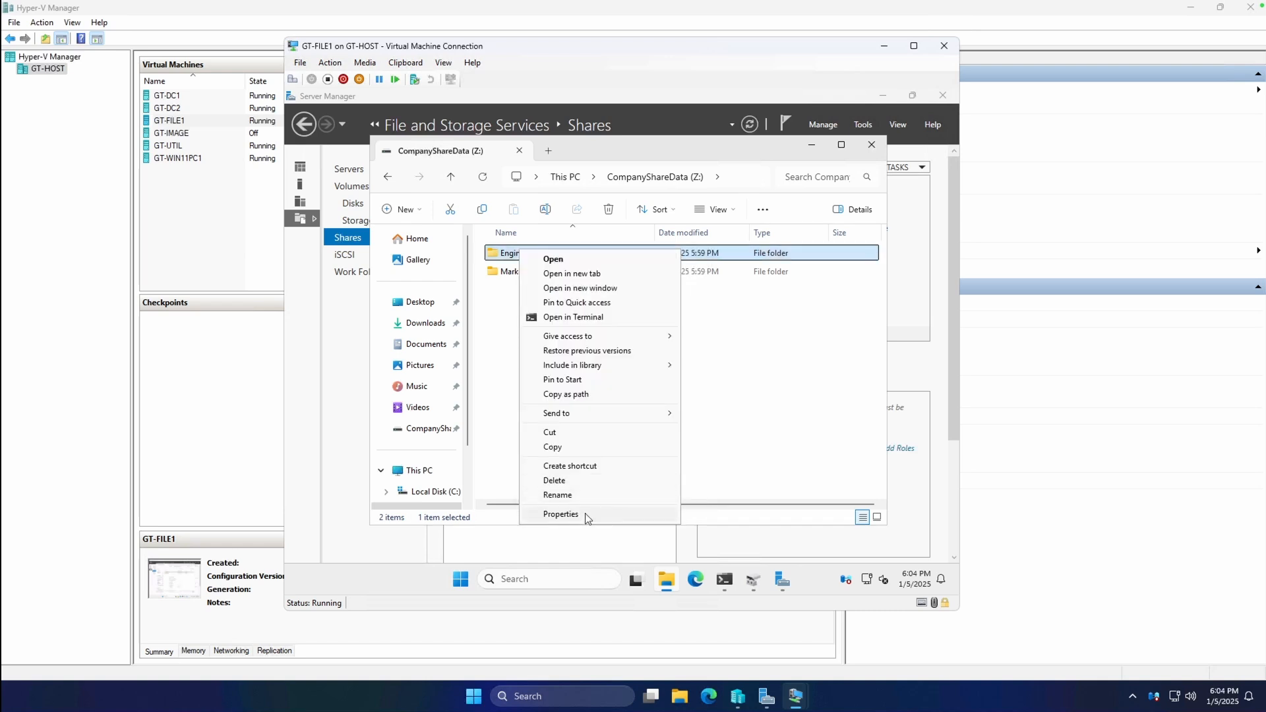
left_click(584, 513)
left_click(606, 277)
left_click(608, 356)
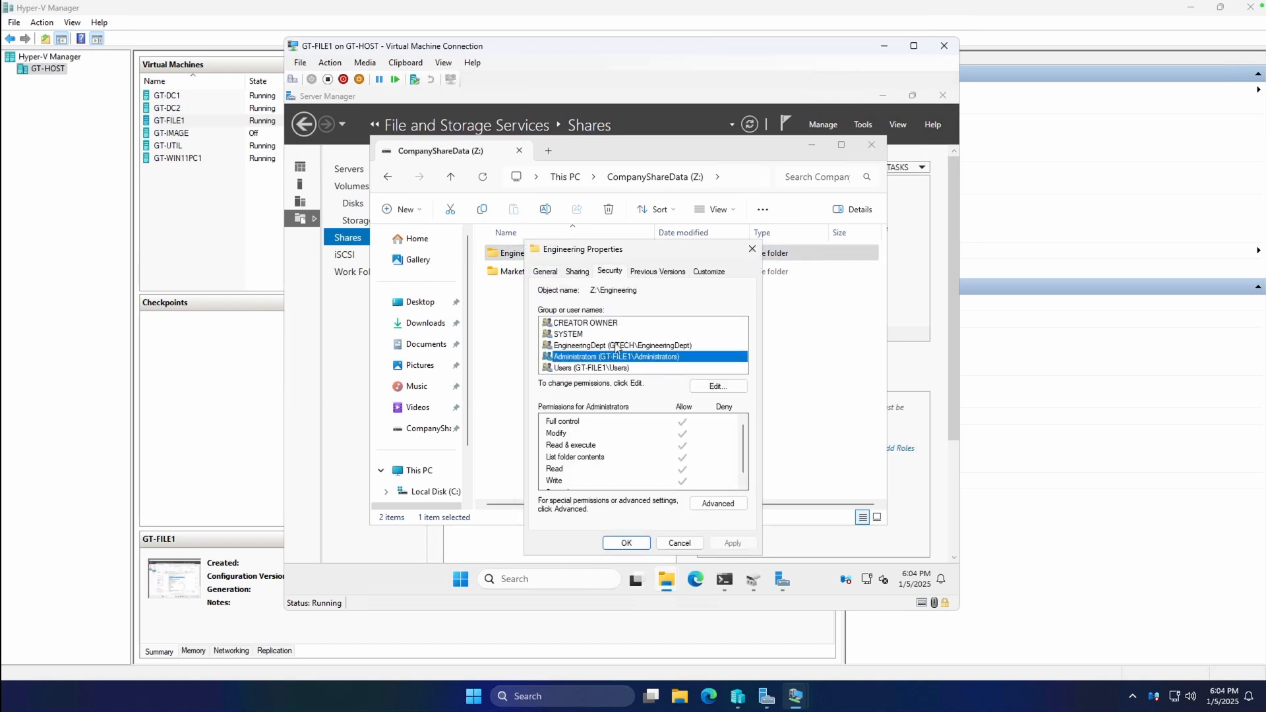
left_click(615, 347)
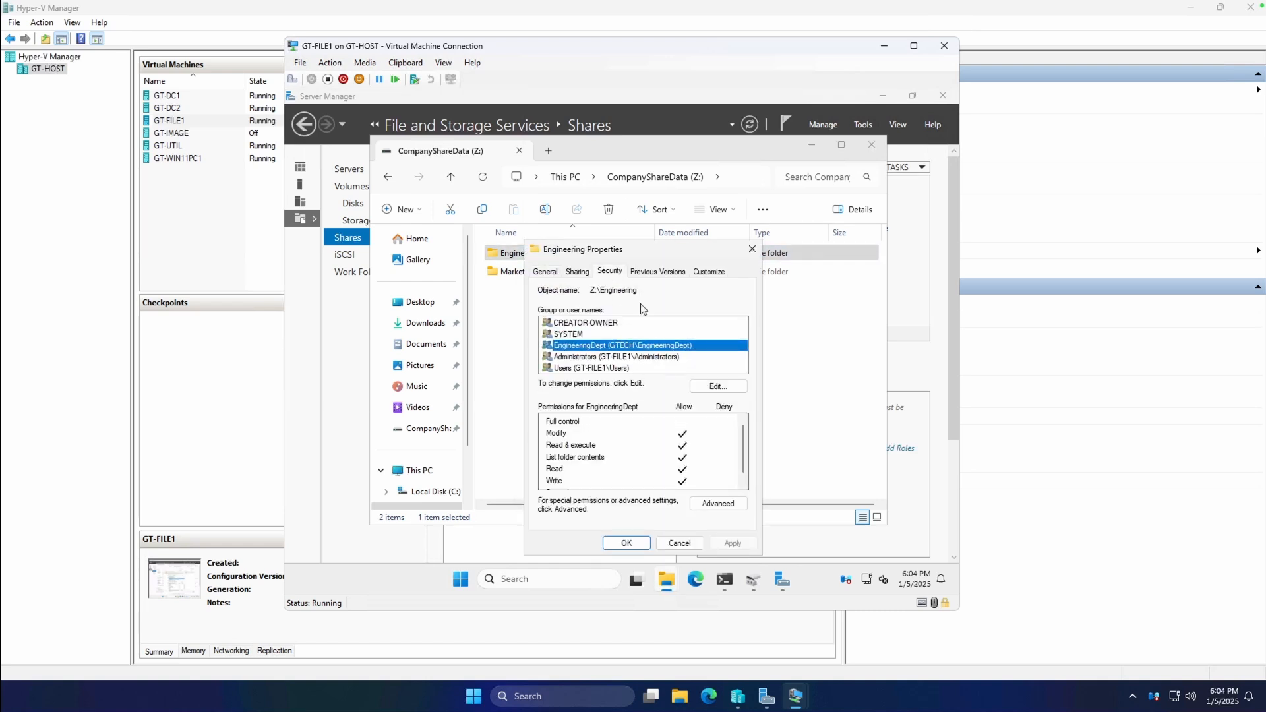
left_click(679, 543)
left_click(602, 328)
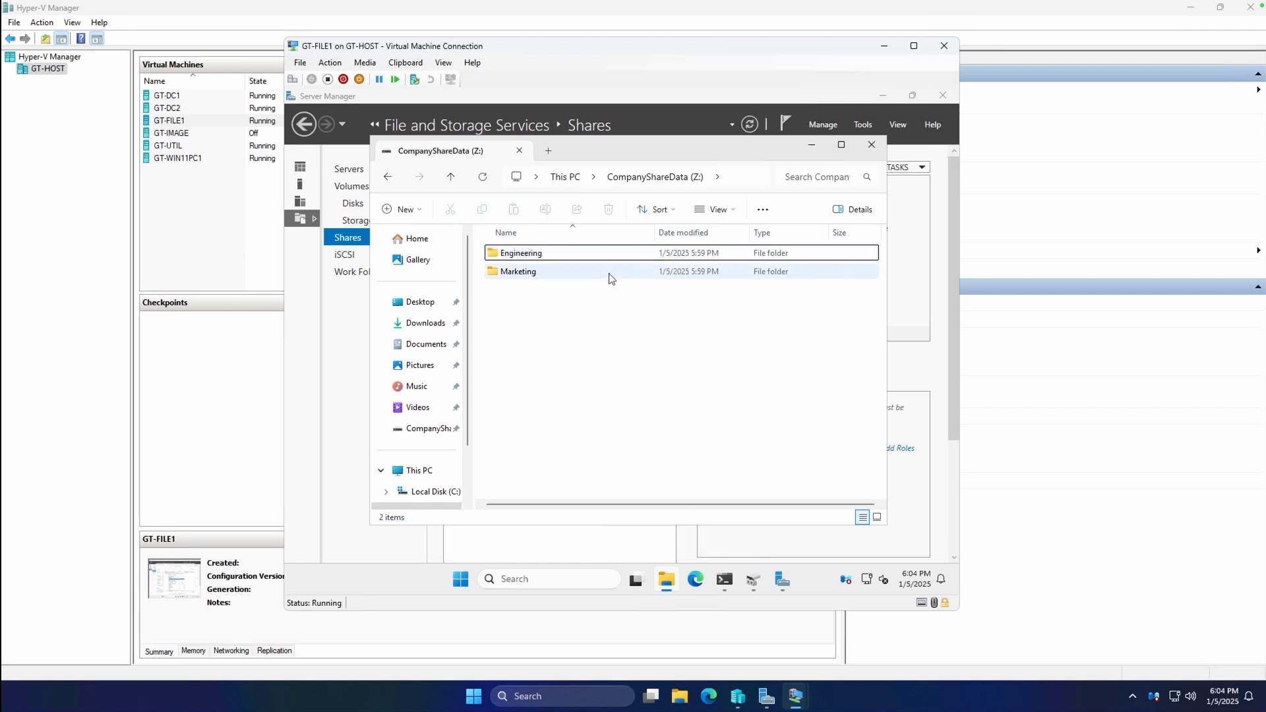
left_click(815, 149)
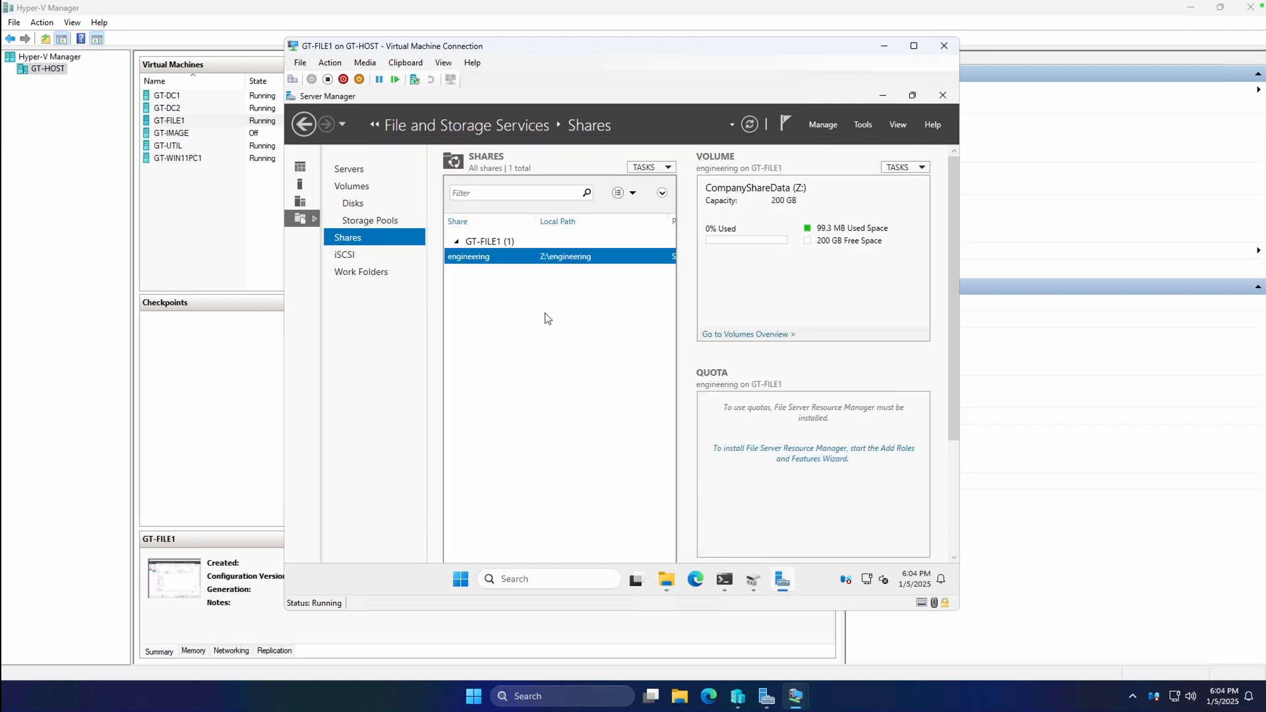
Start a new SMB Share - Quick share on the custom path Z:\marketing.
left_click(644, 168)
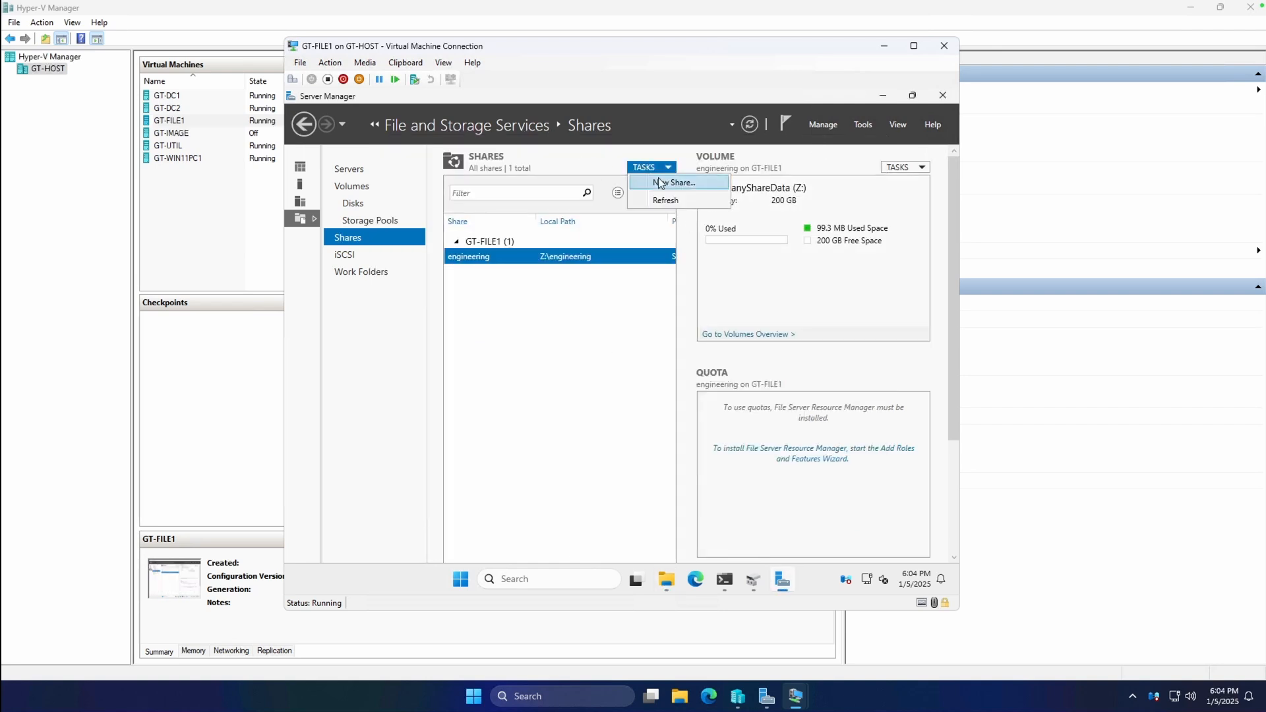
left_click(660, 184)
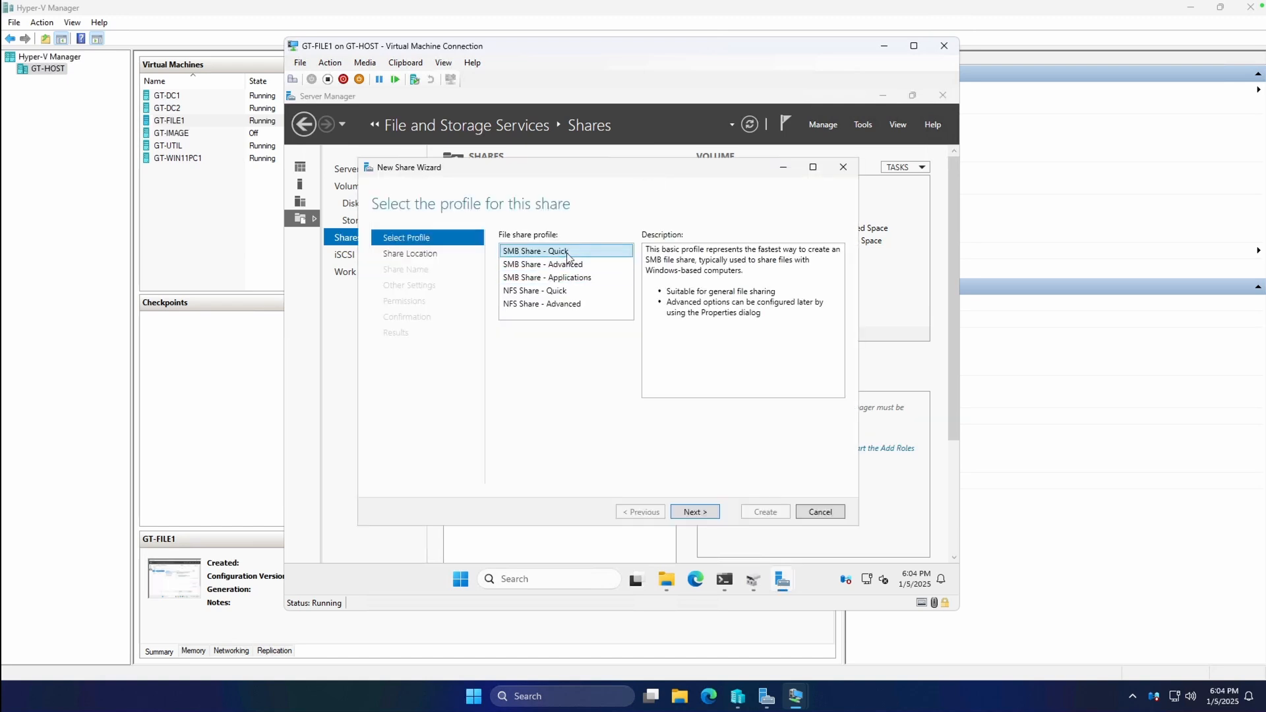
left_click(699, 515)
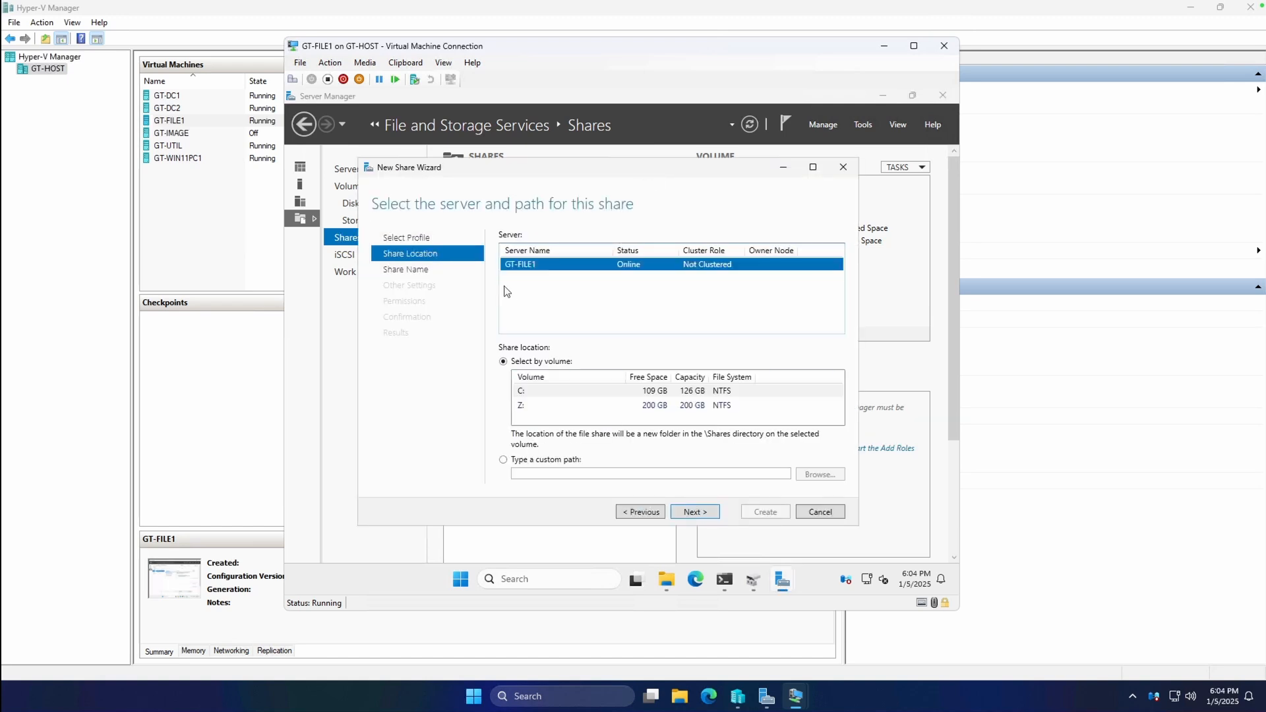
left_click(550, 460)
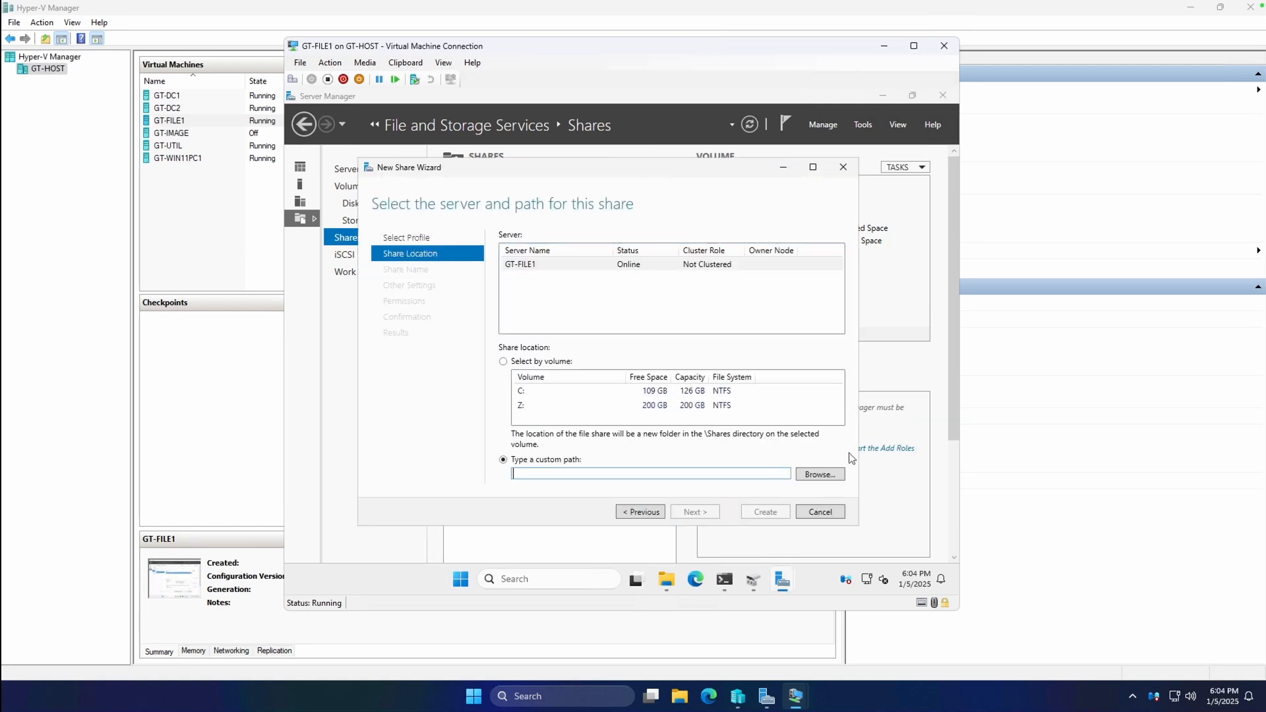
left_click(834, 475)
left_click(574, 248)
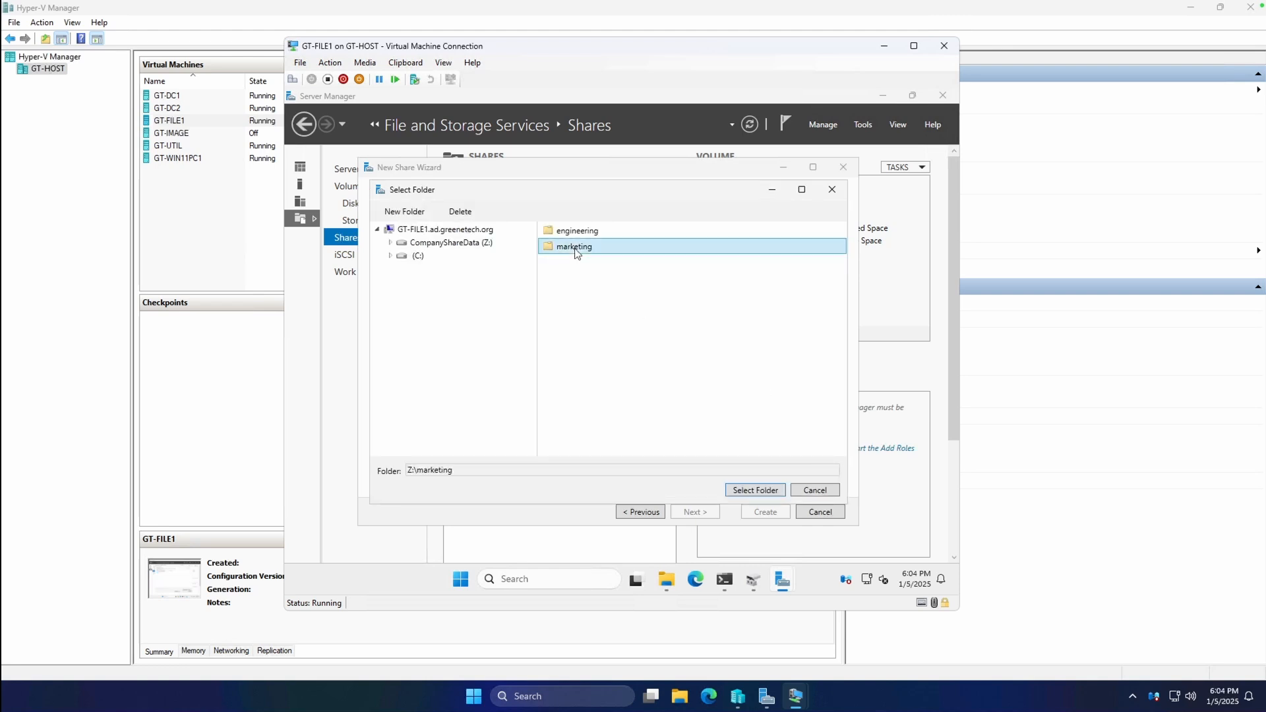
left_click(758, 485)
left_click(709, 511)
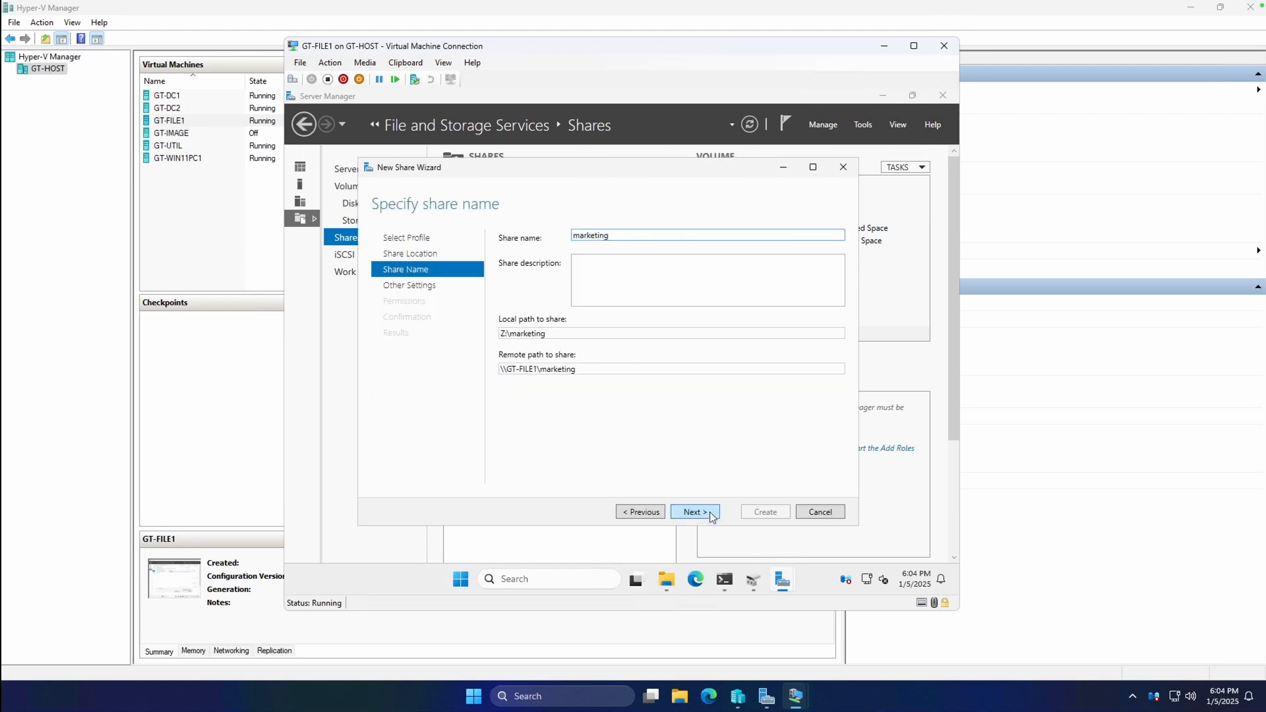
Enable access-based enumeration, turn off offline caching, and require encrypted access for the share.
left_click(620, 281)
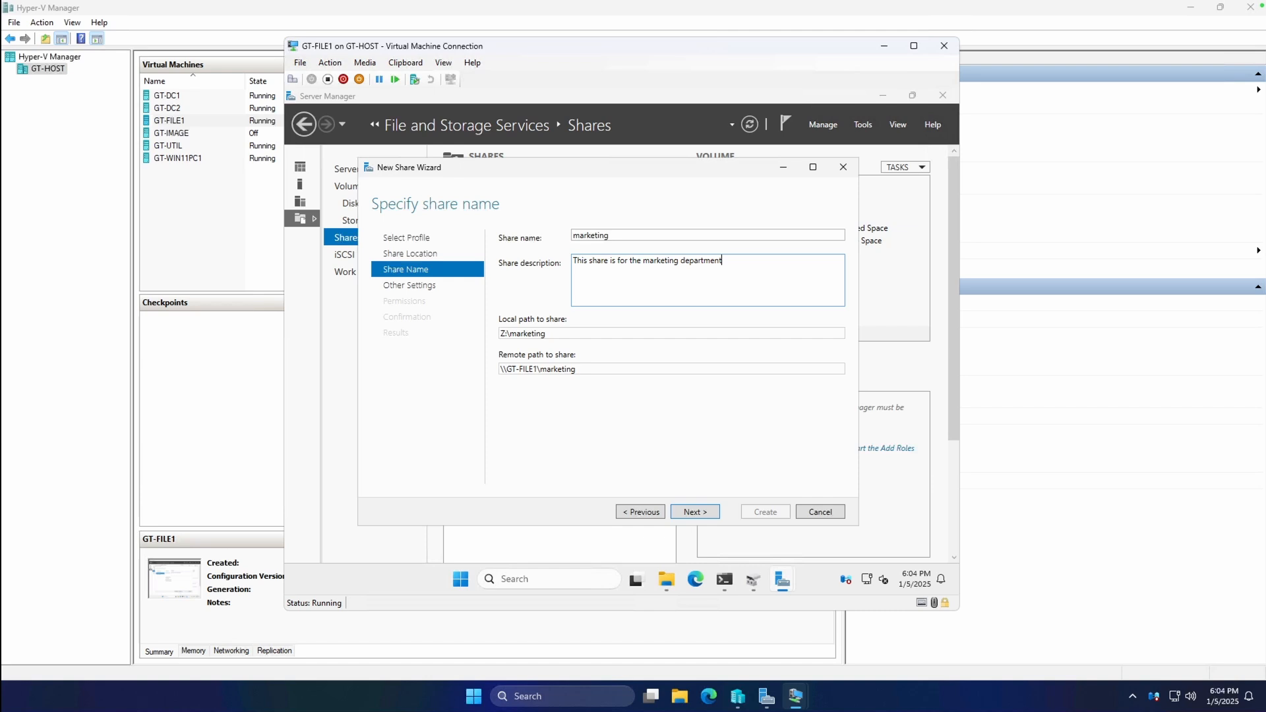
left_click(693, 512)
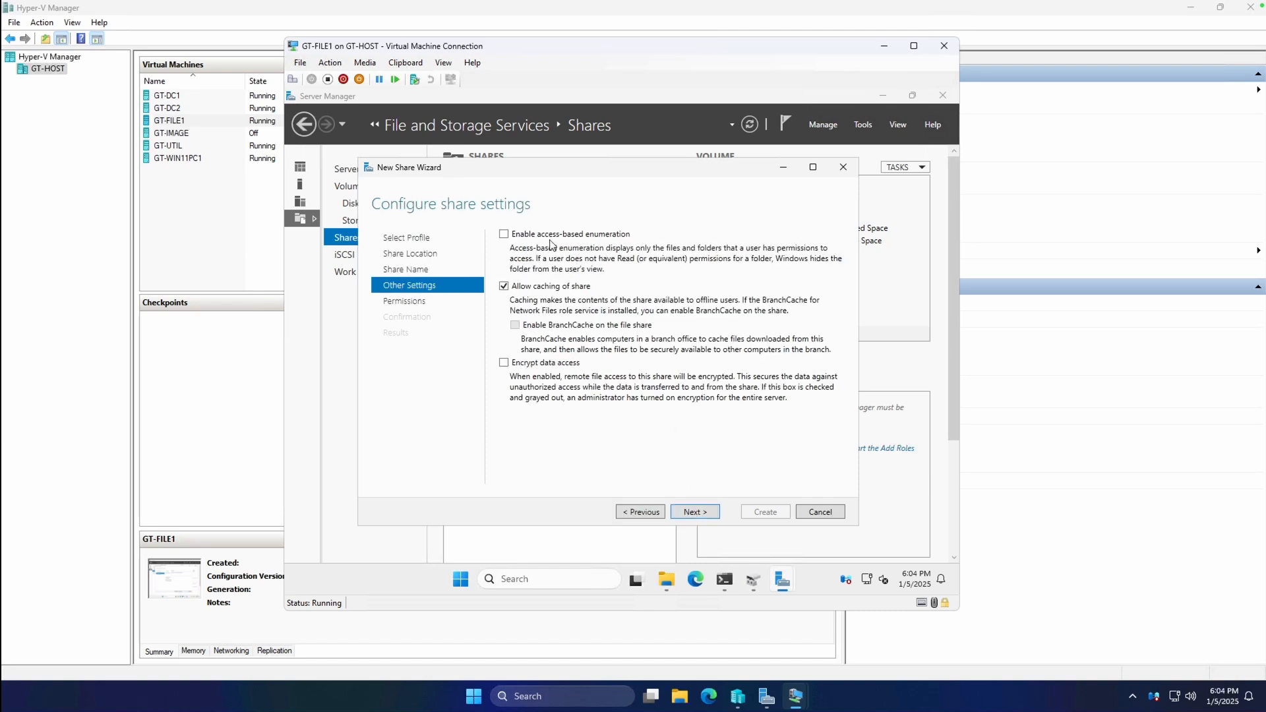
left_click(554, 288)
left_click(566, 234)
left_click(557, 364)
left_click(705, 516)
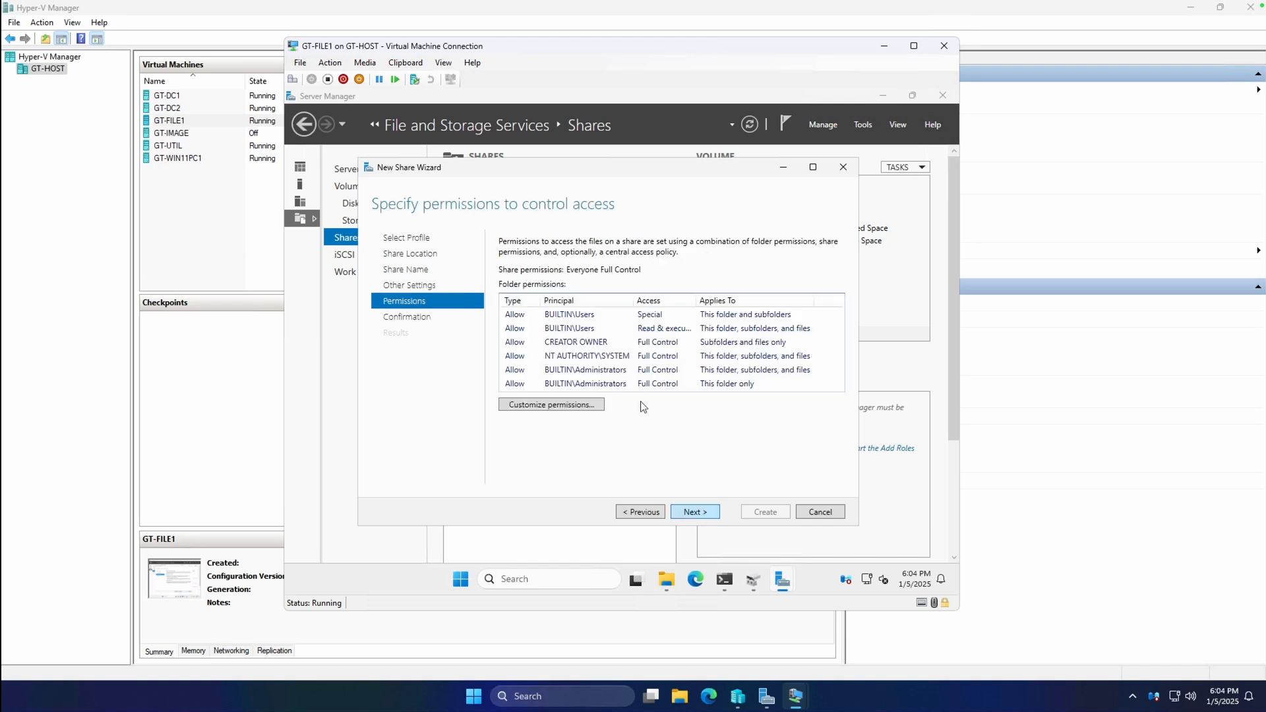
Add a permission entry for the marketing folder and look up the marketingdept group.
left_click(567, 404)
left_click(420, 414)
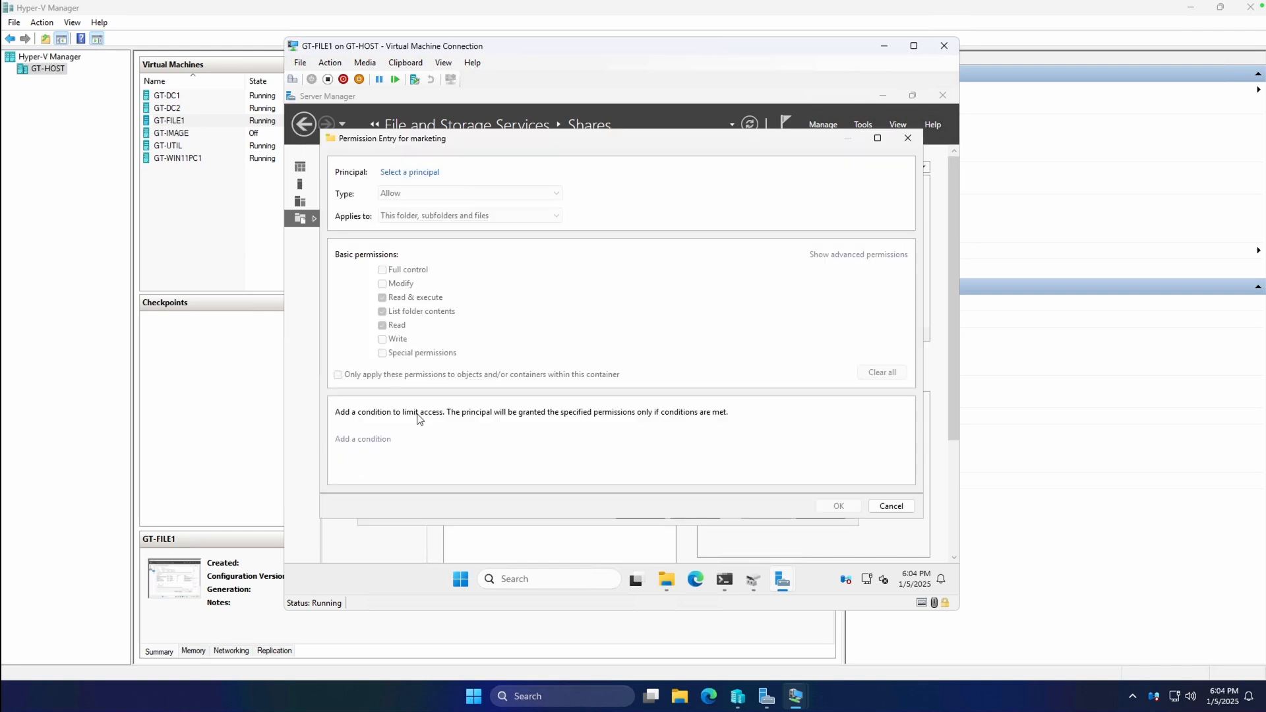
left_click(423, 173)
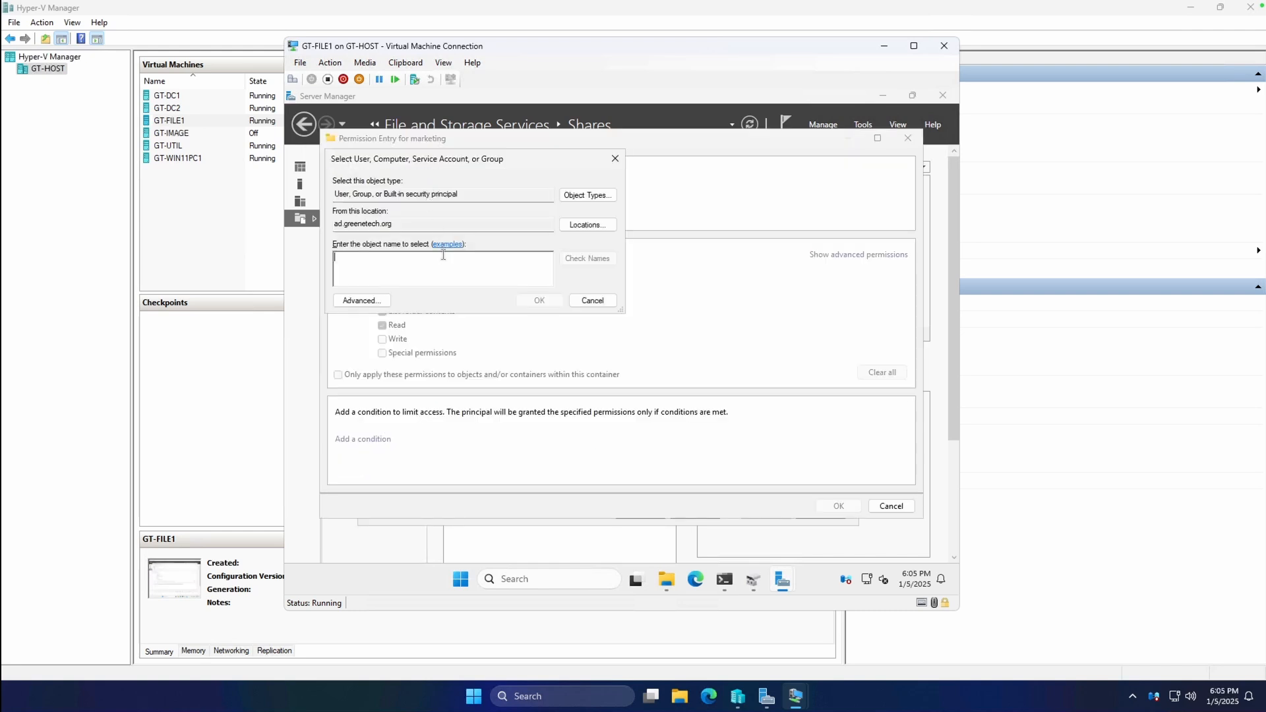
type("marketingde")
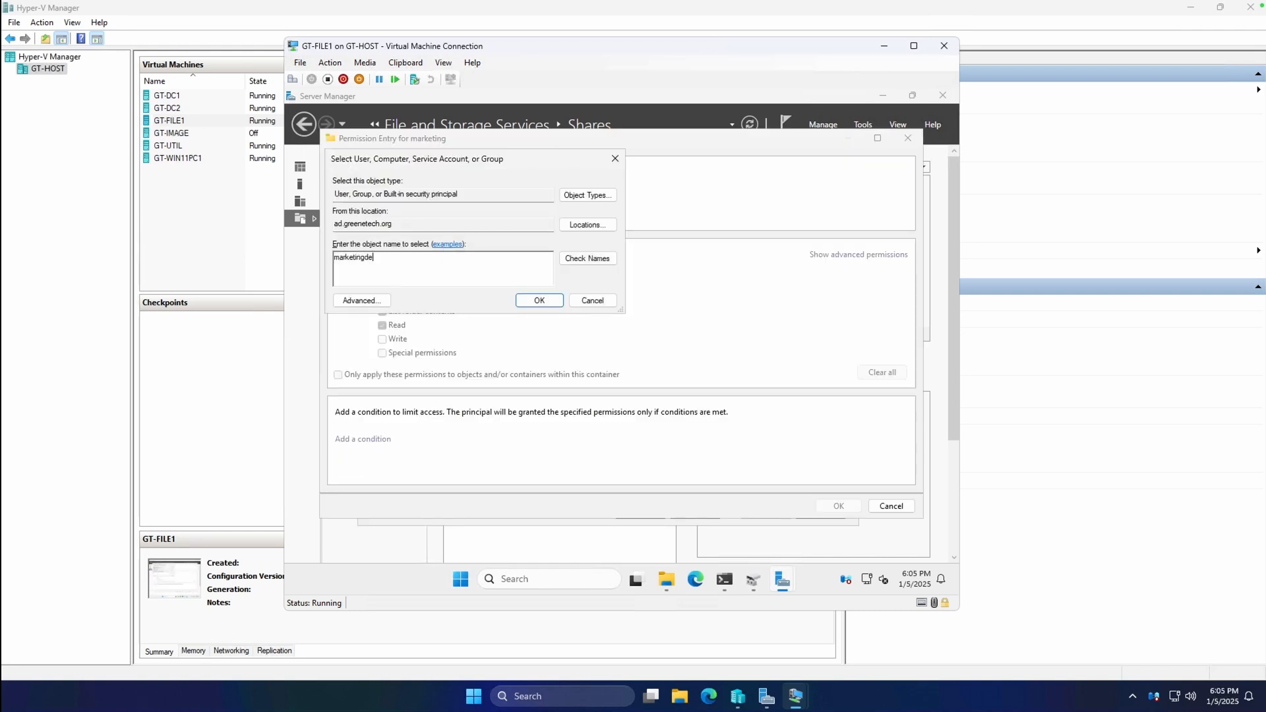
type("pt")
key("Return")
Enter the domain admin credentials, retrying once, to resolve MarketingDept.
type("da_cgreene")
key("Tab")
type("*")
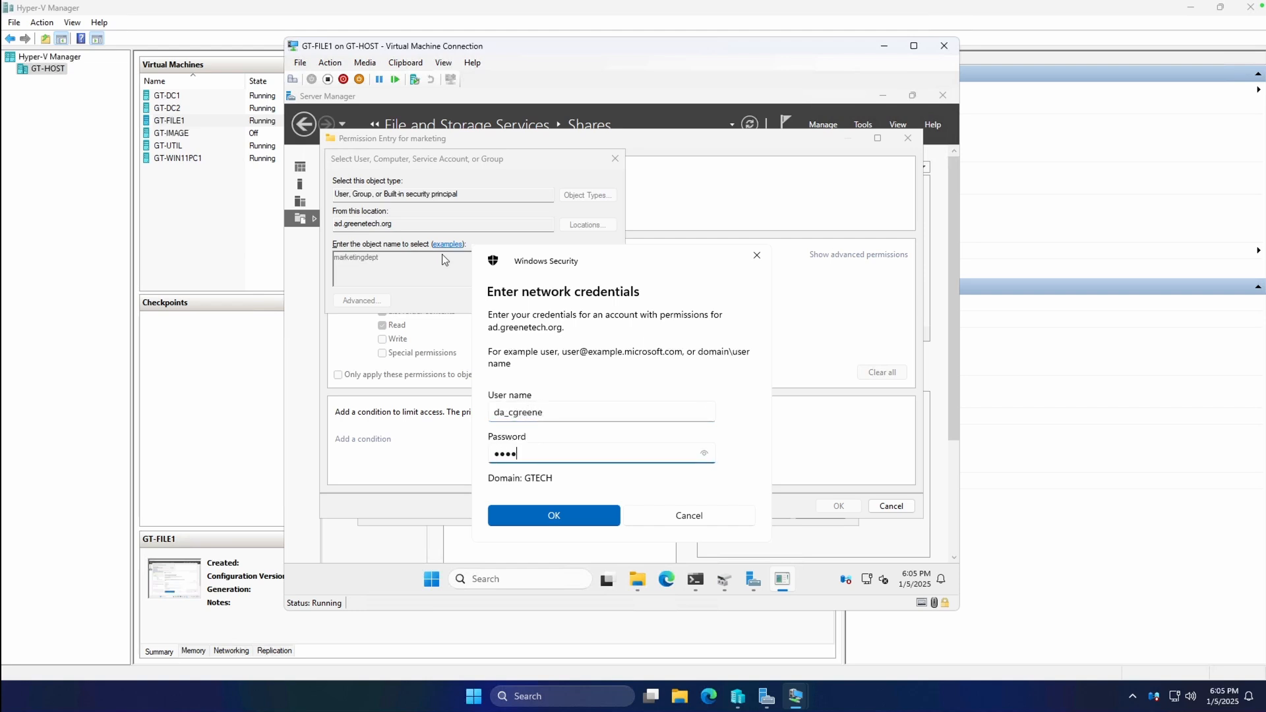
key("Return")
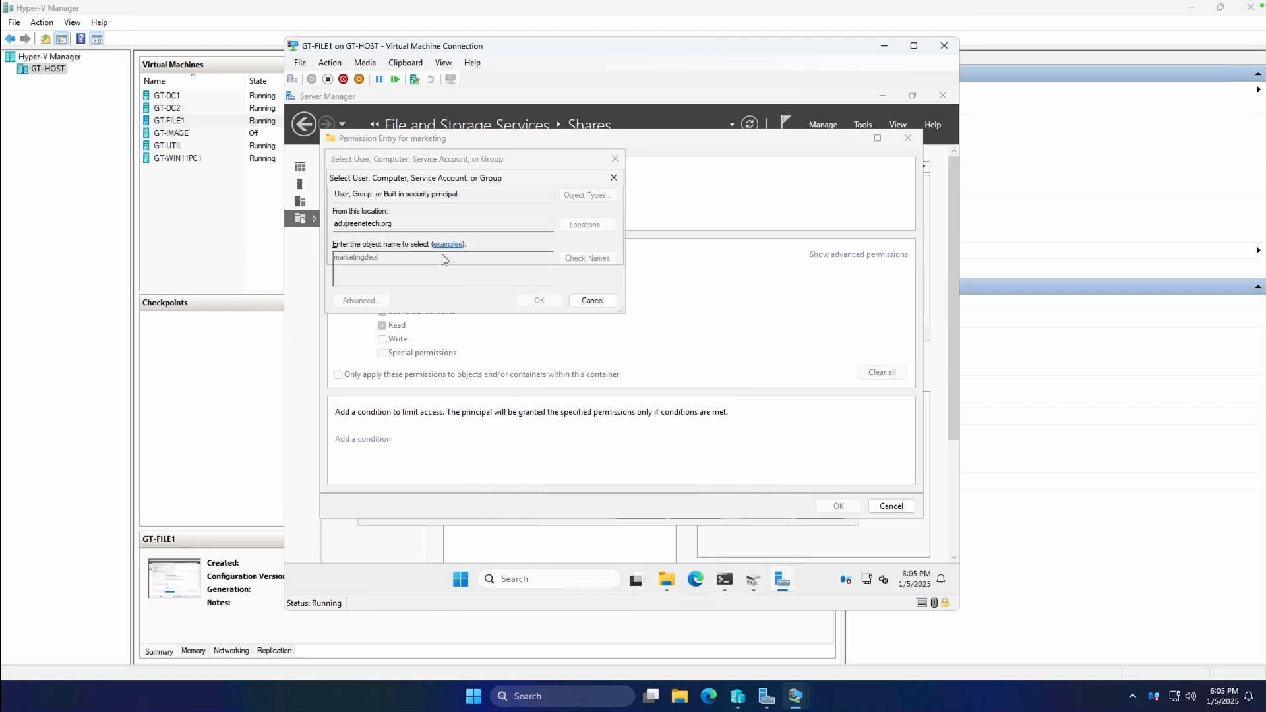
left_click(462, 250)
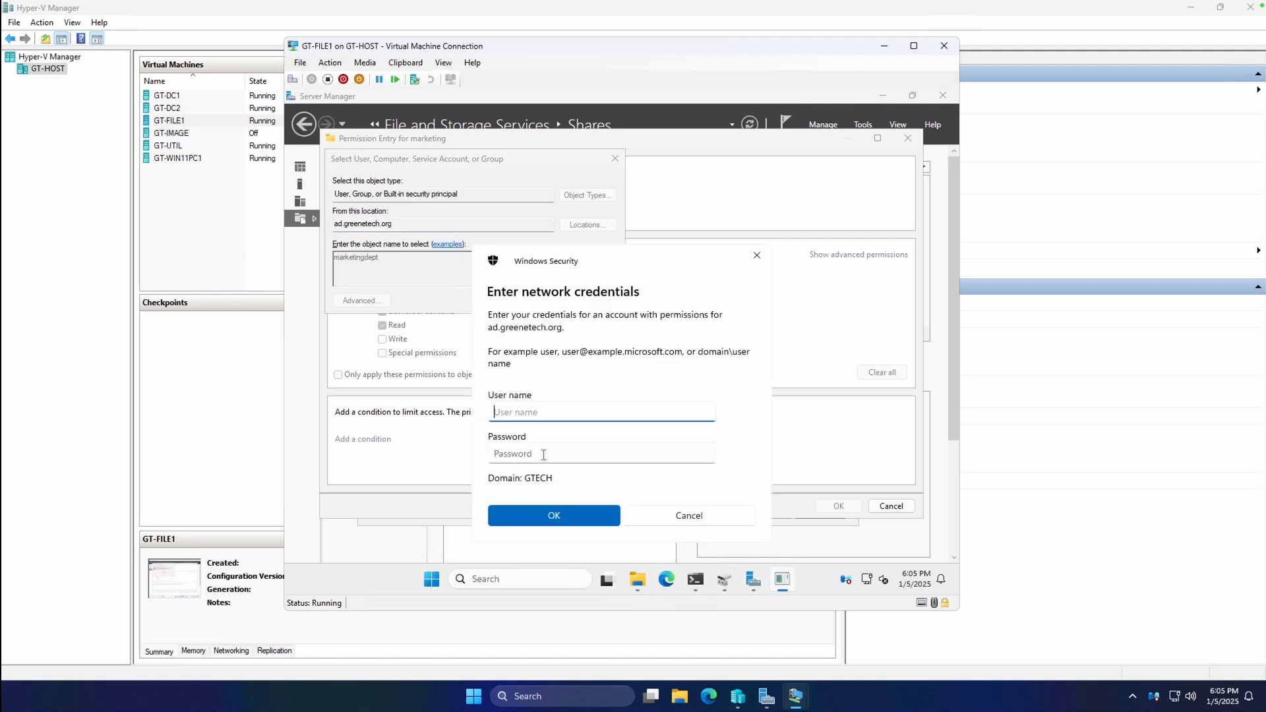
type("da_cgreene")
key("Tab")
type("*")
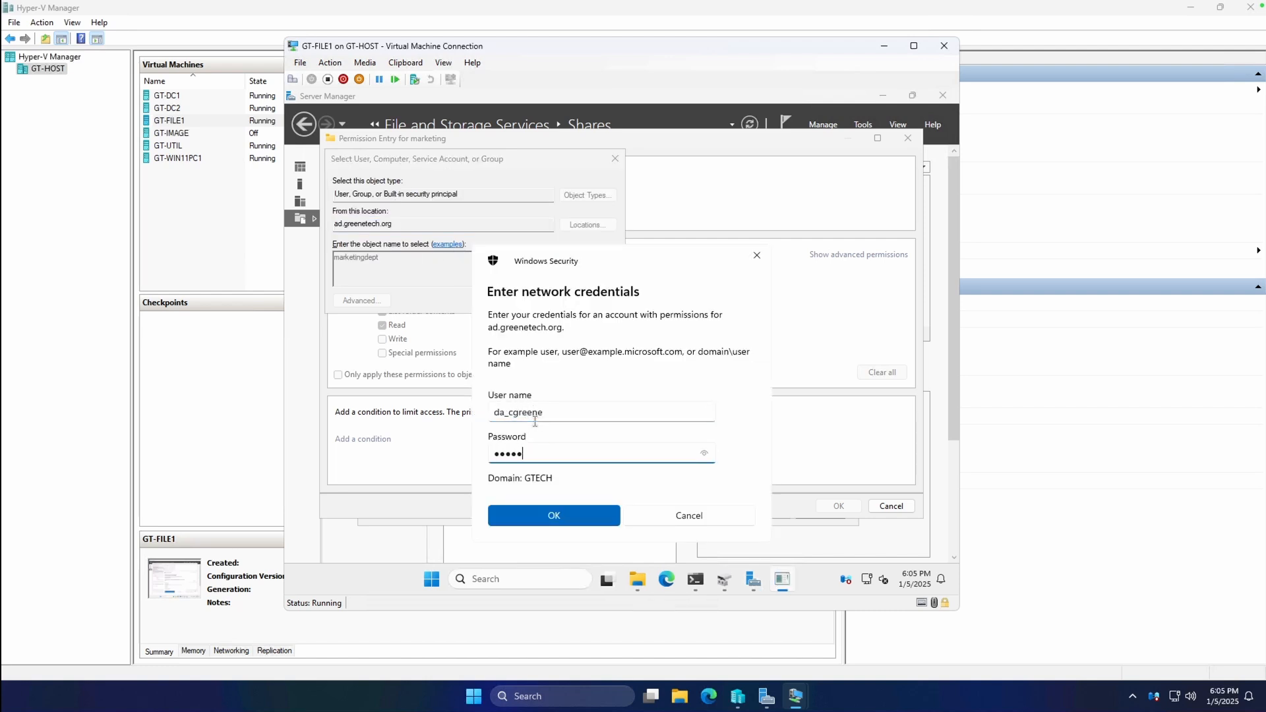
key("Return")
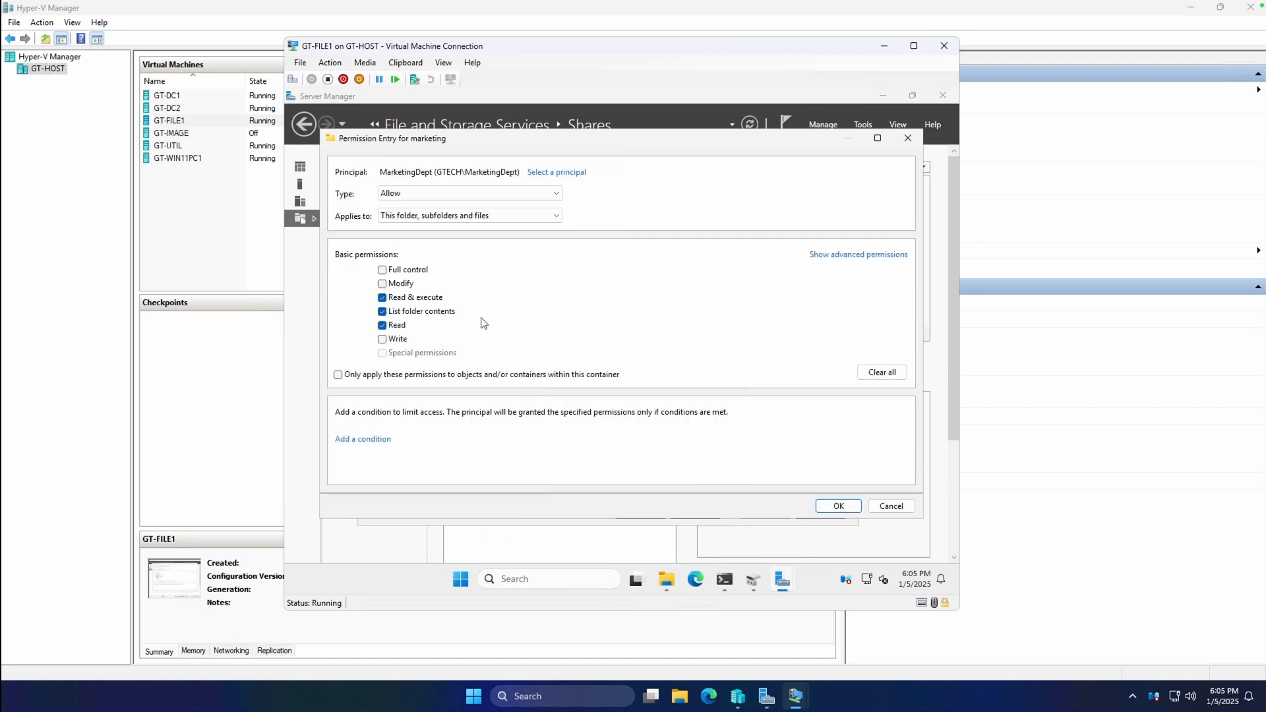
Grant MarketingDept Modify, apply the permissions, and create the marketing share.
left_click(402, 284)
left_click(838, 506)
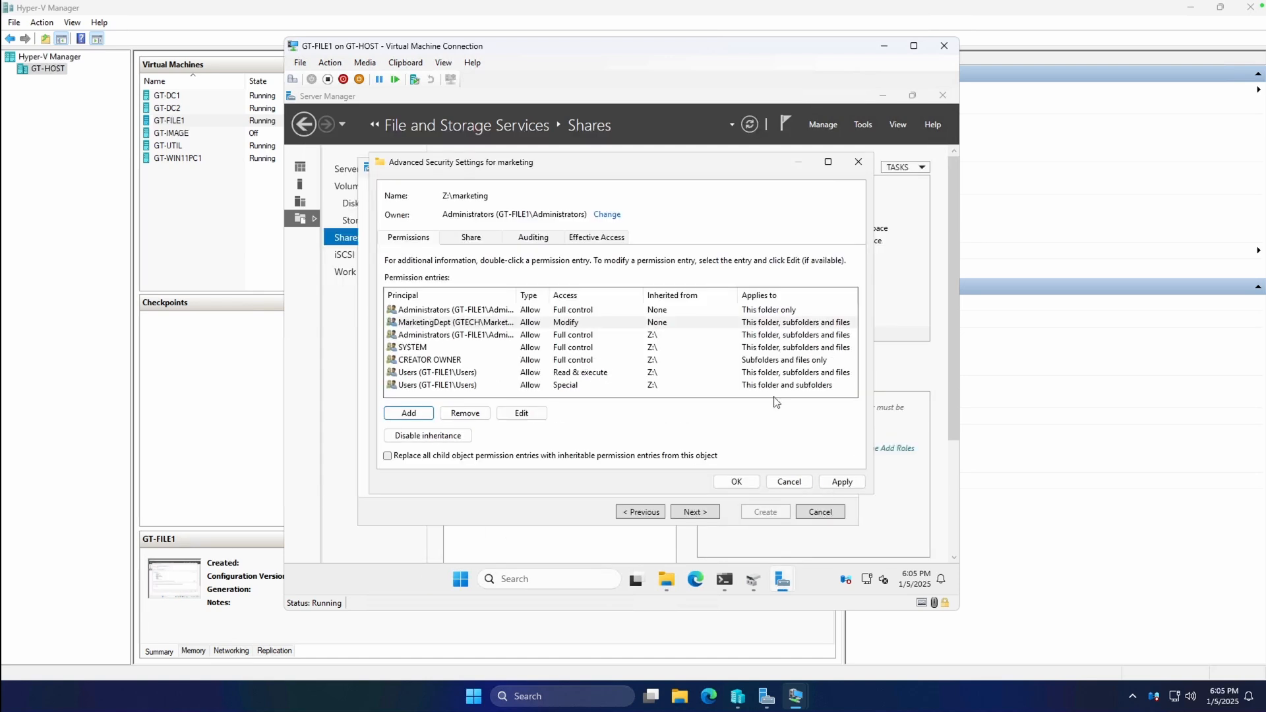
left_click(841, 483)
left_click(725, 482)
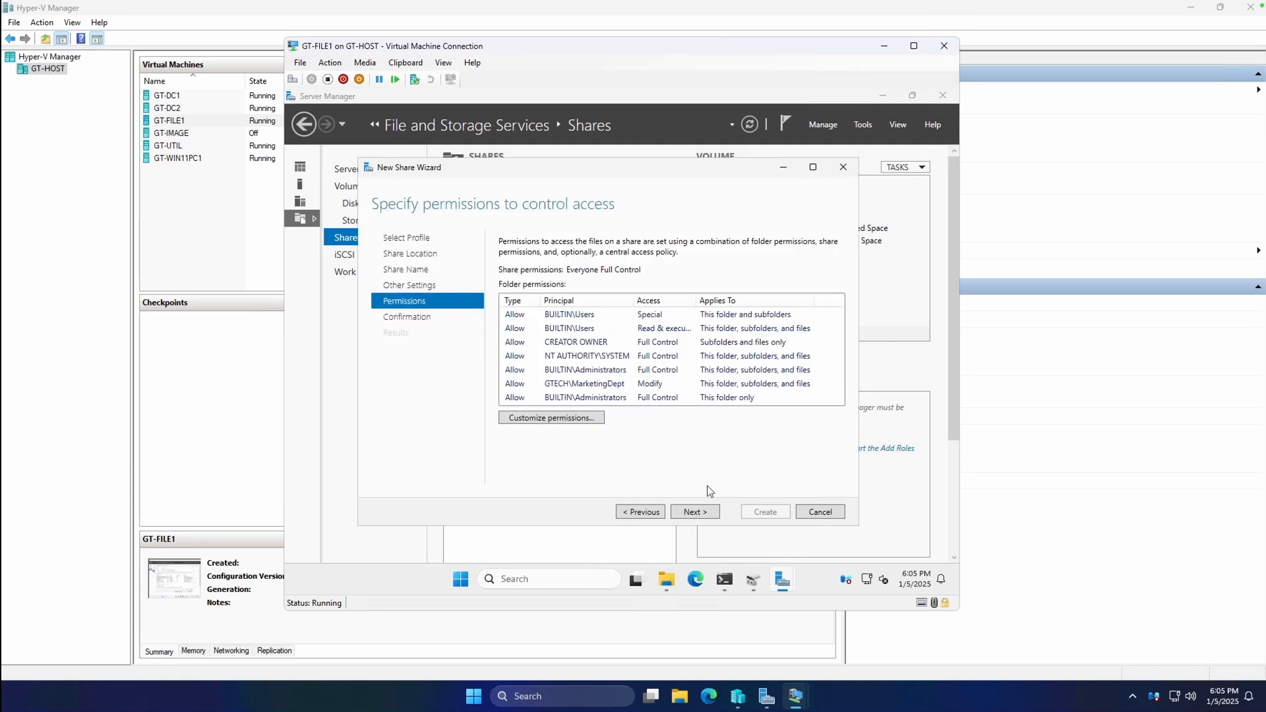
left_click(712, 516)
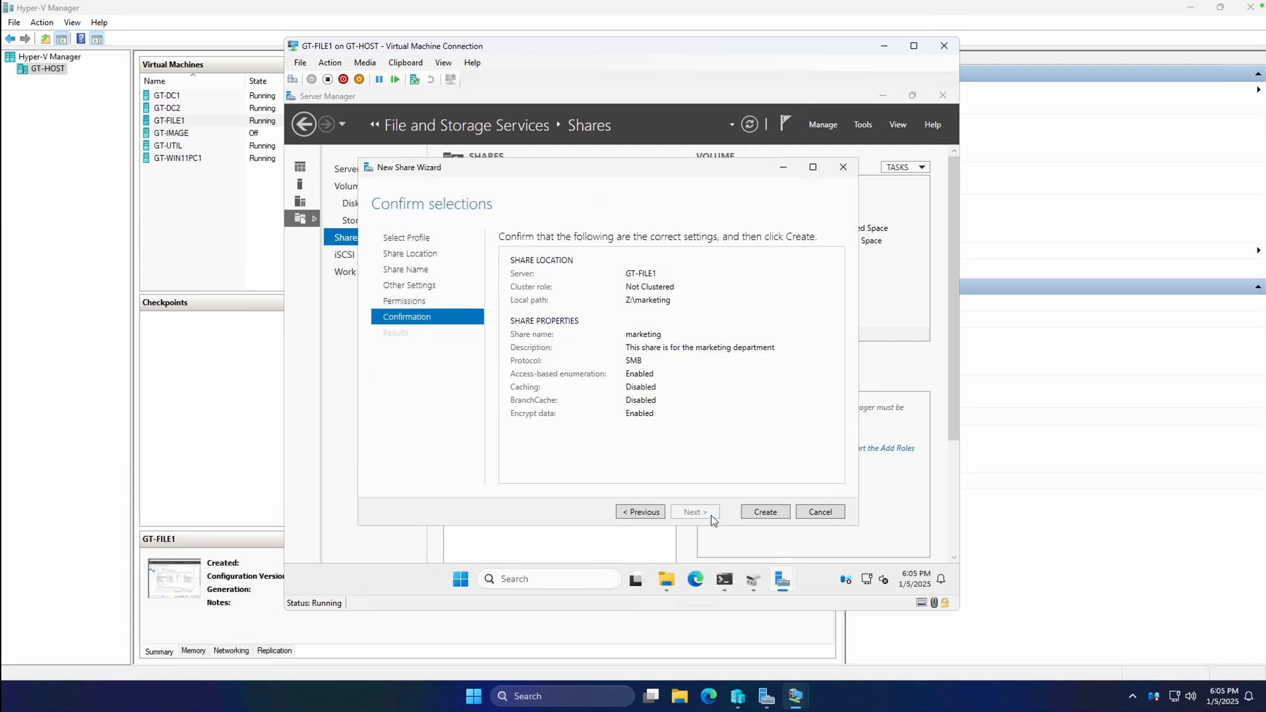
left_click(765, 514)
left_click(763, 512)
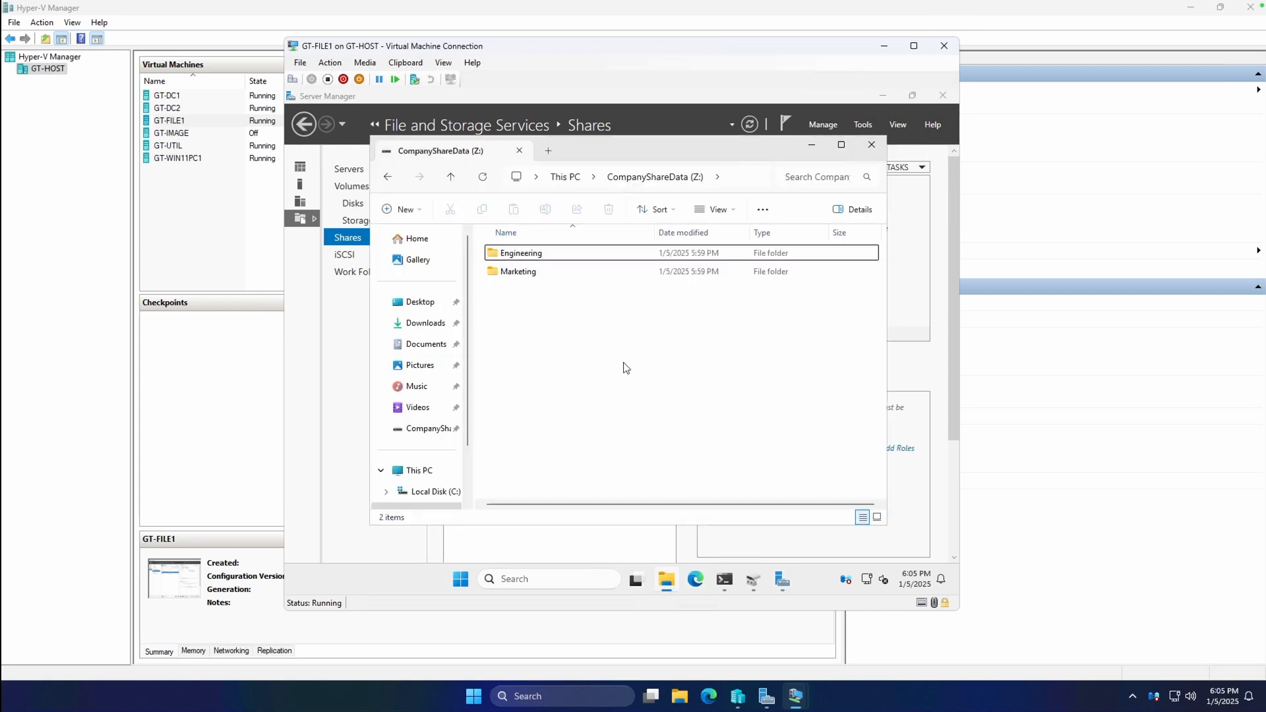
Browse \\GT-FILE1 to confirm its shares, then return to the CompanyShareData drive.
left_click(742, 177)
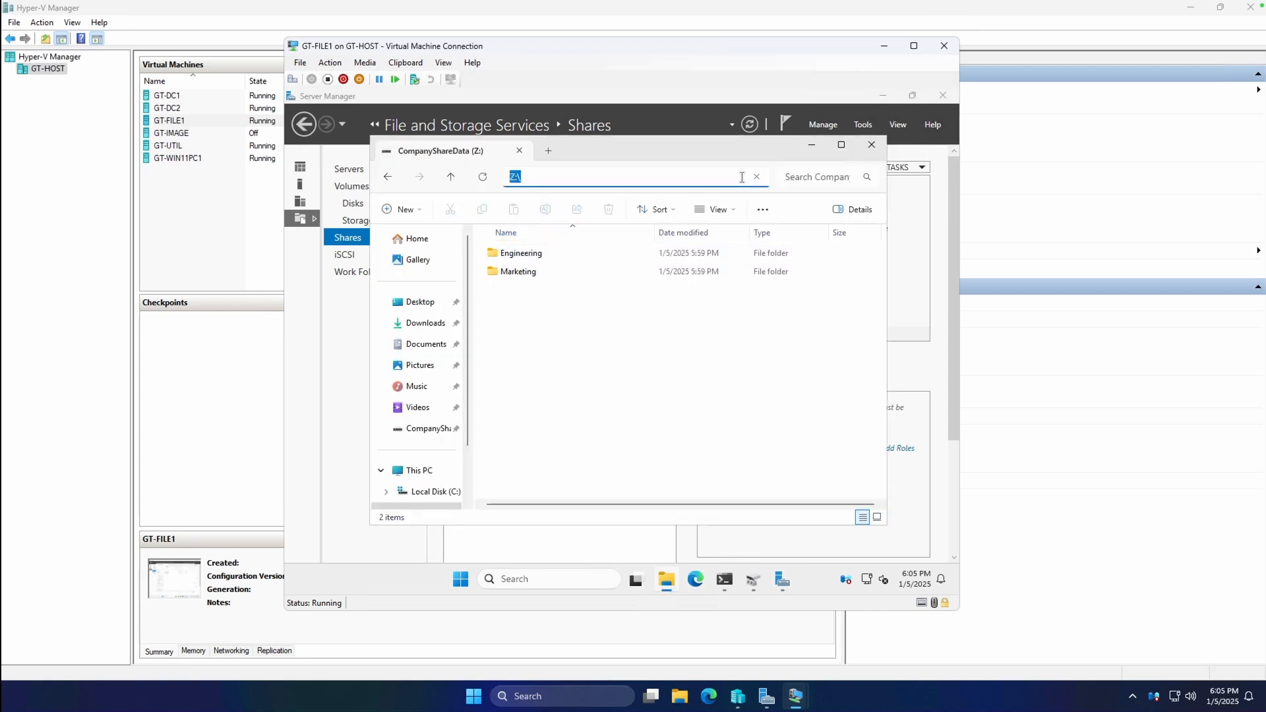
key("BackSpace")
type("\\\\GT-FILE1\\")
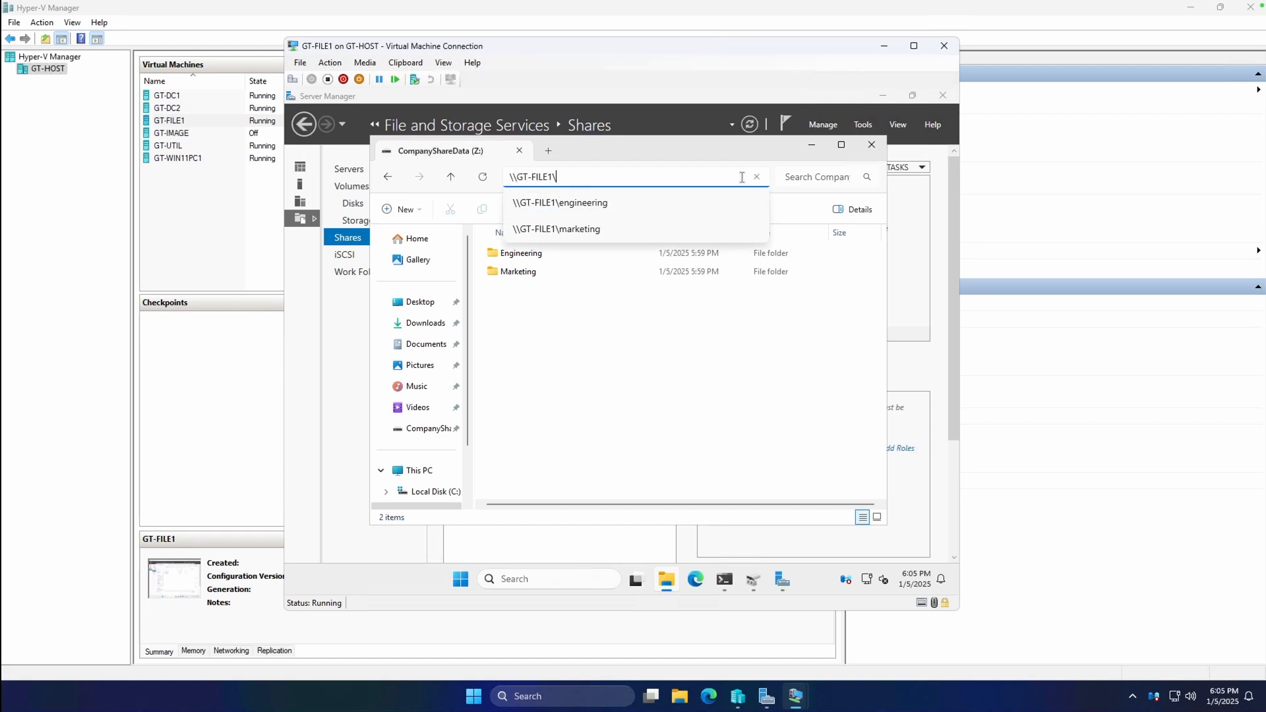
key("Return")
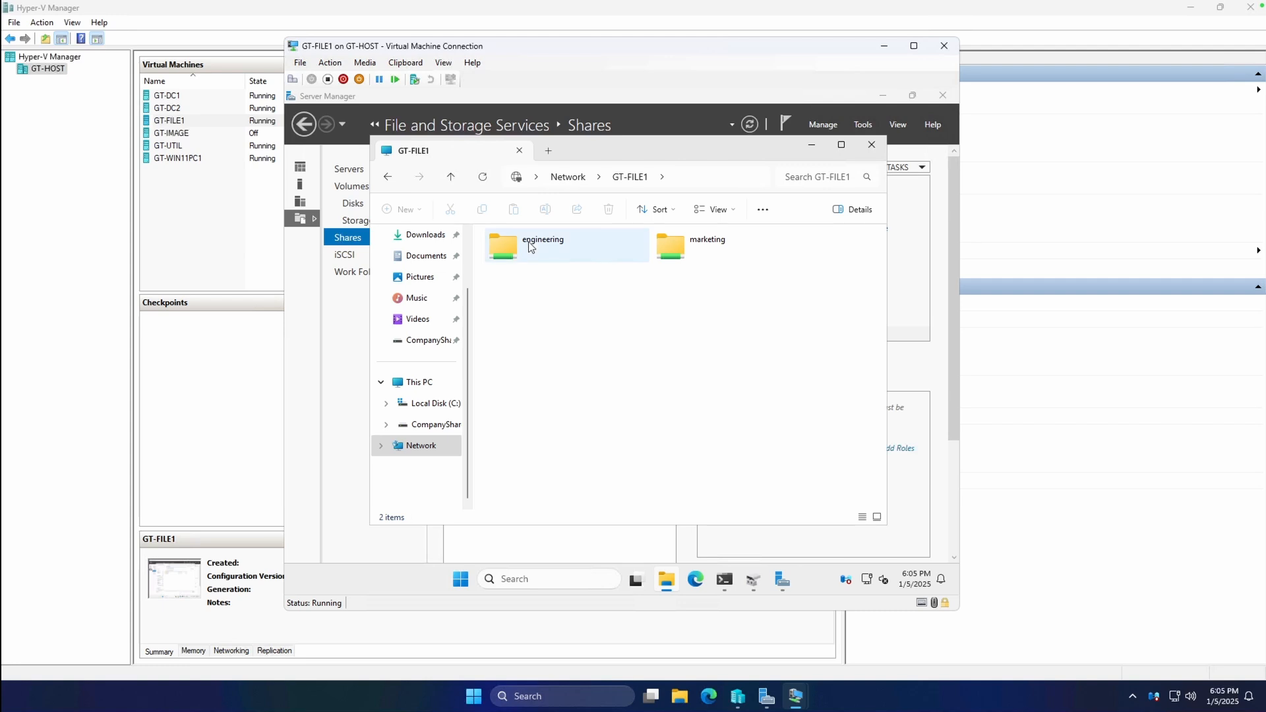
left_click(388, 177)
Create a new folder named PicsForPicnic inside the Marketing folder.
double_click(511, 269)
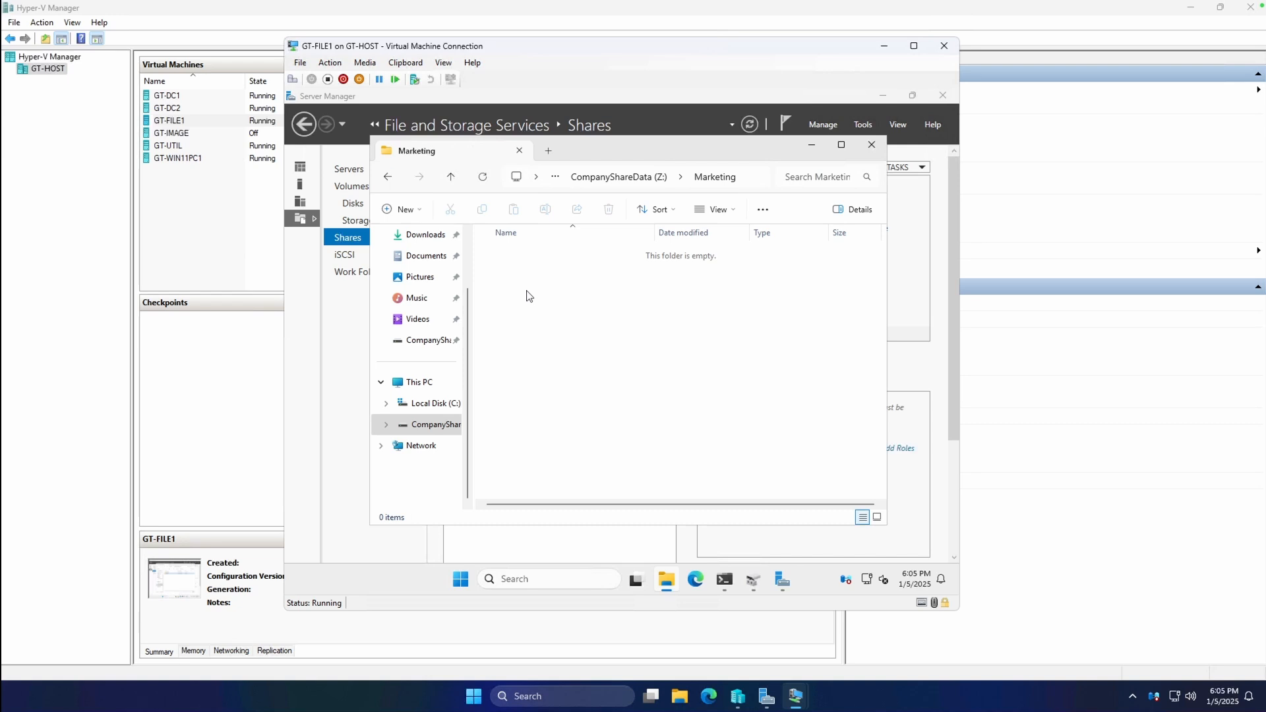
right_click(526, 293)
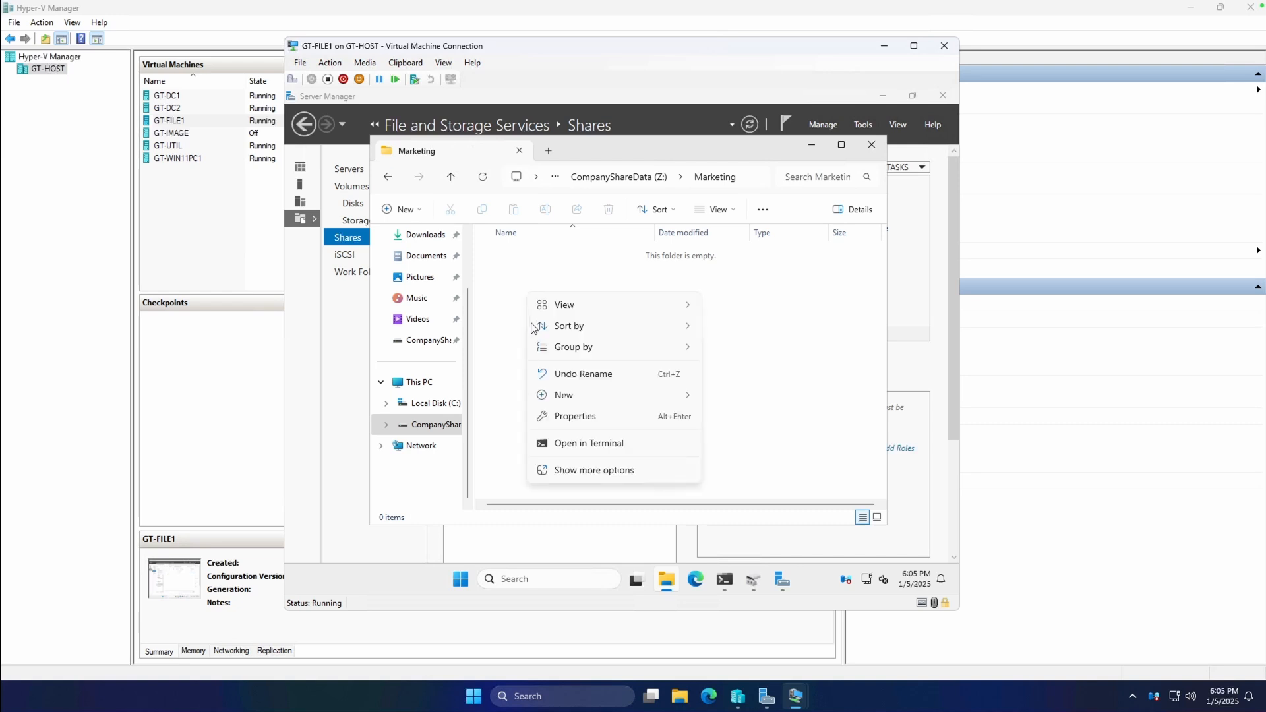
left_click(585, 472)
mouse_move(614, 450)
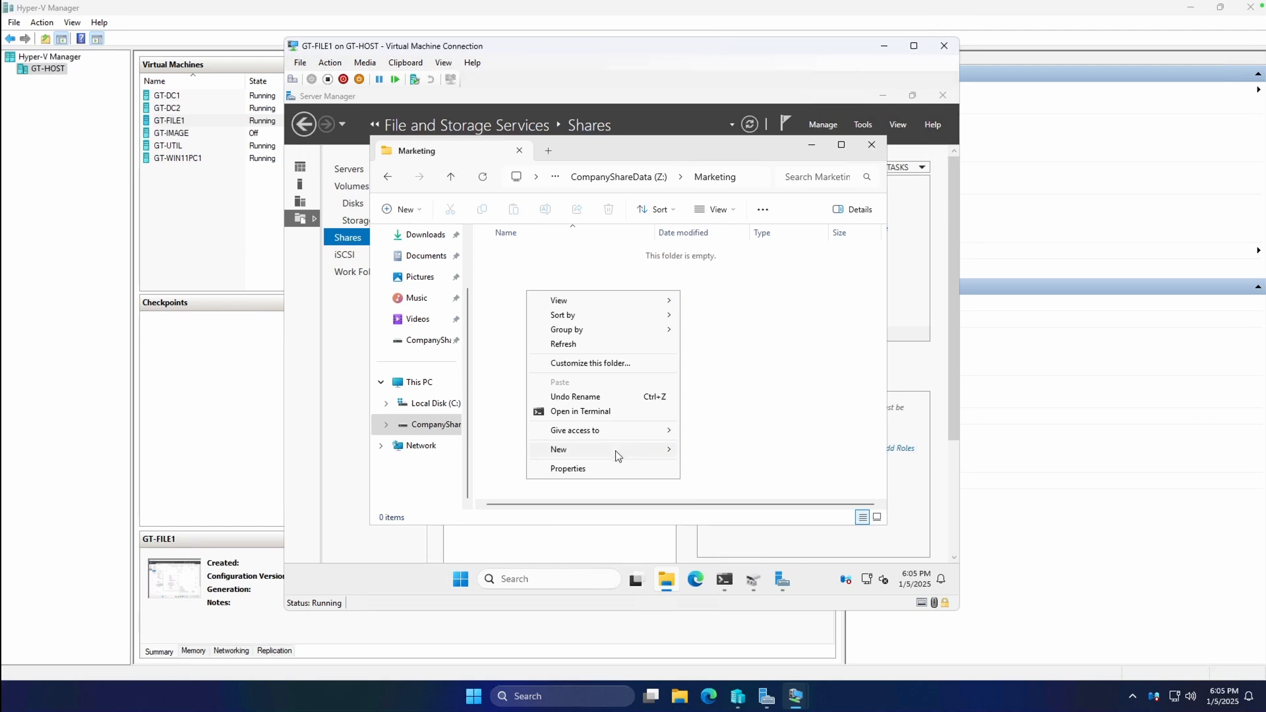
left_click(707, 449)
type("PicsForPicnic")
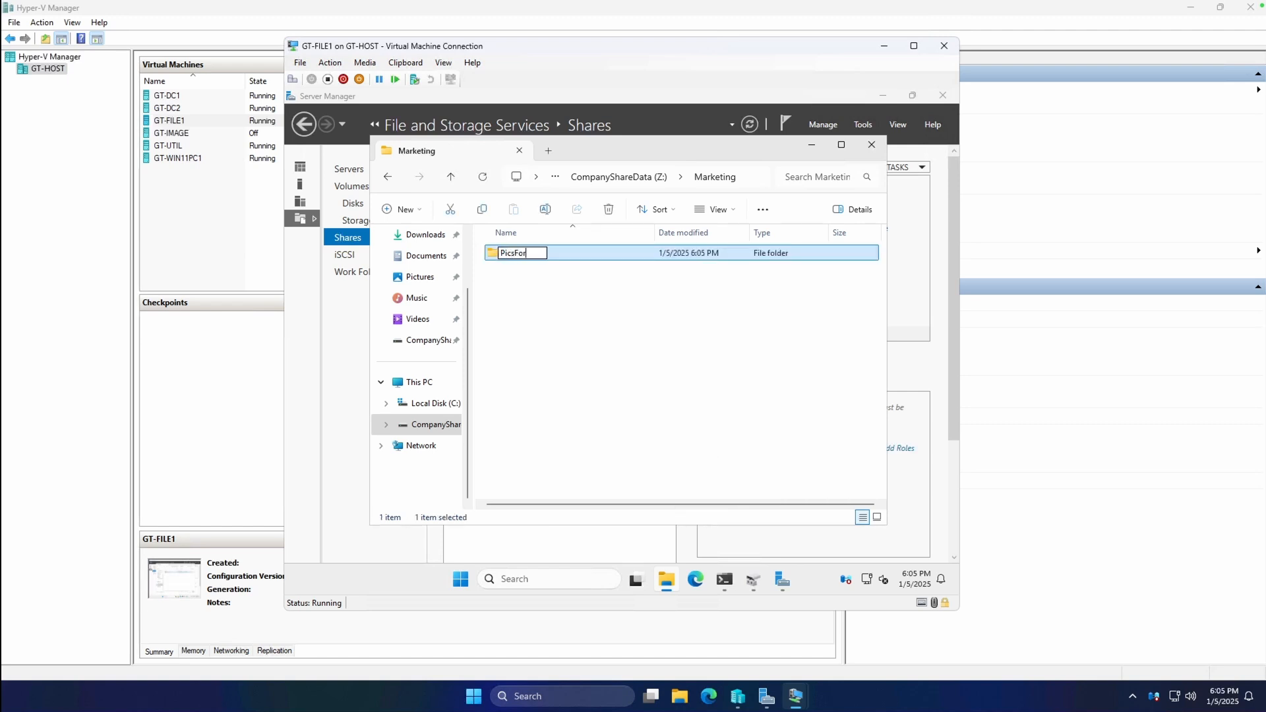
key("Return")
Check that PicsForPicnic's Security tab lists MarketingDept and Administrators, then cancel and go back to Z:.
right_click(549, 255)
left_click(620, 504)
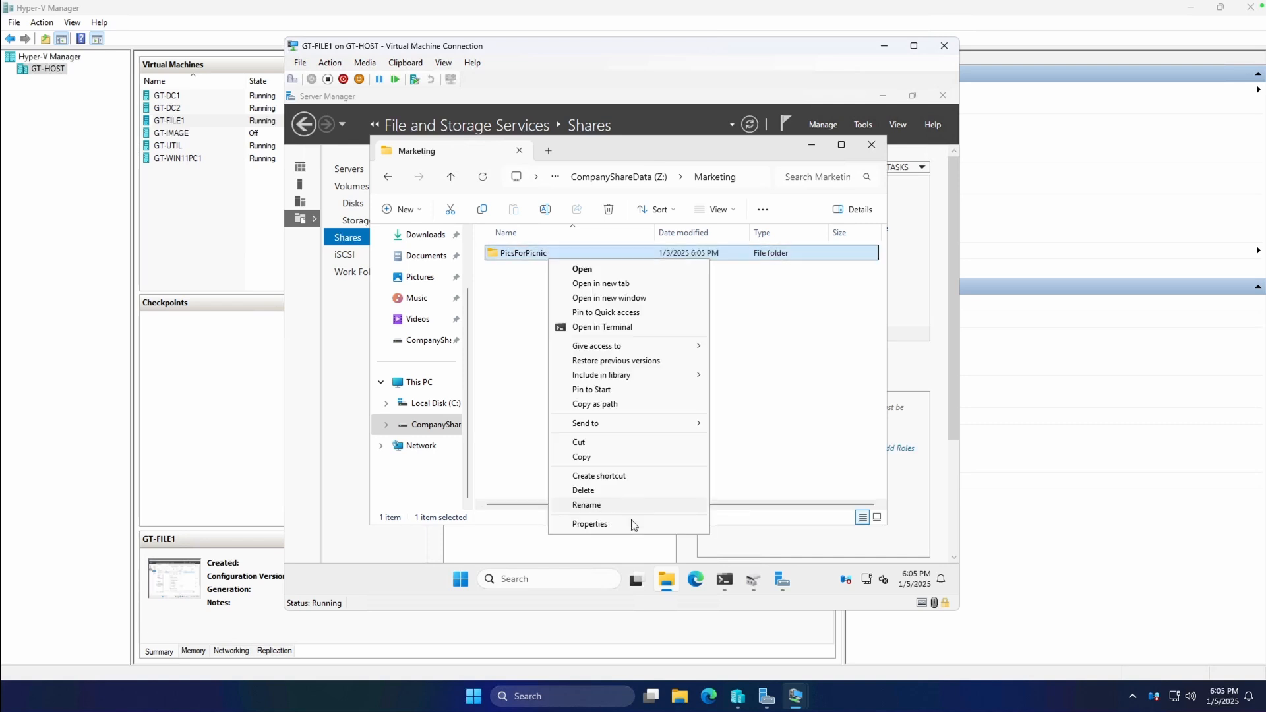
left_click(632, 526)
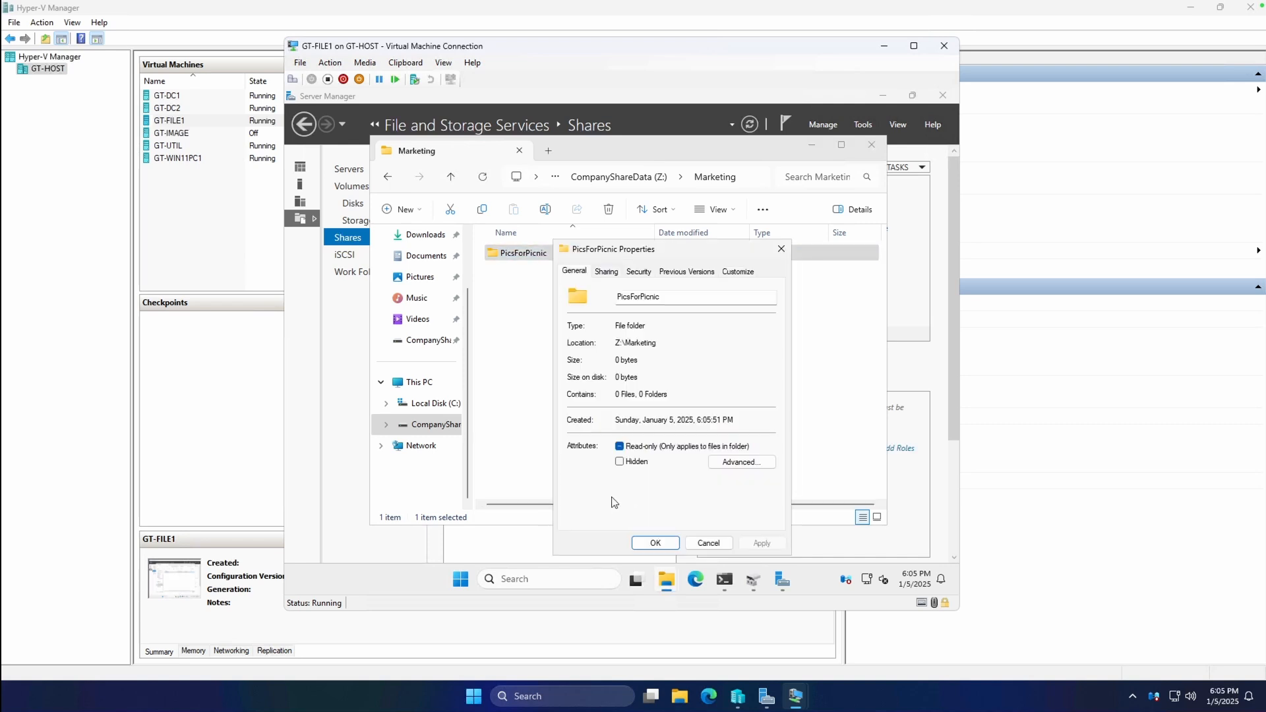
left_click(641, 272)
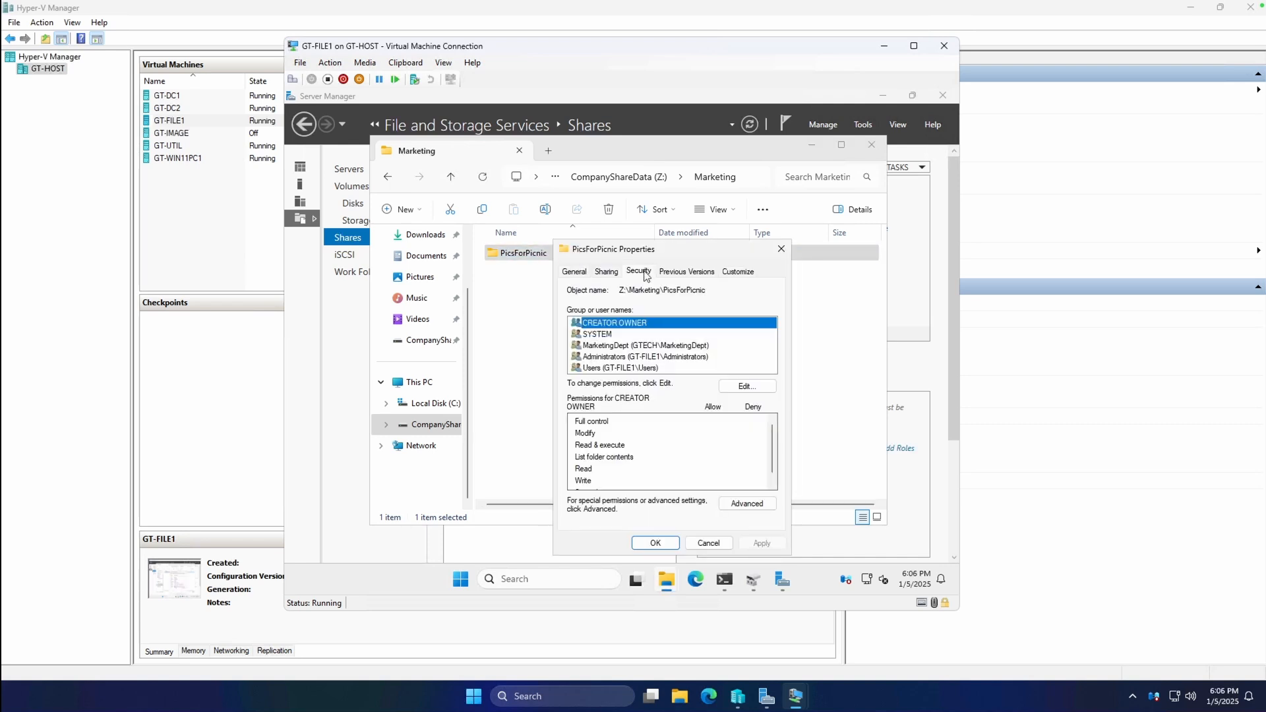
left_click(643, 347)
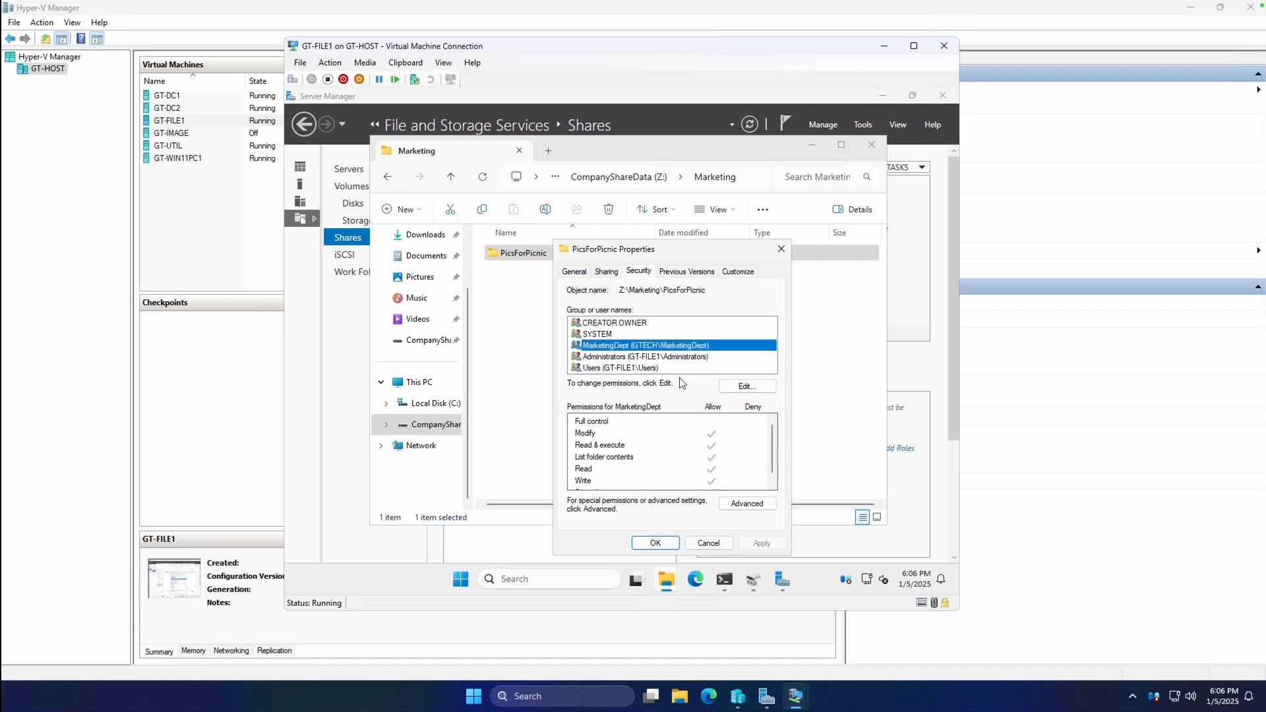
left_click(631, 357)
left_click(708, 543)
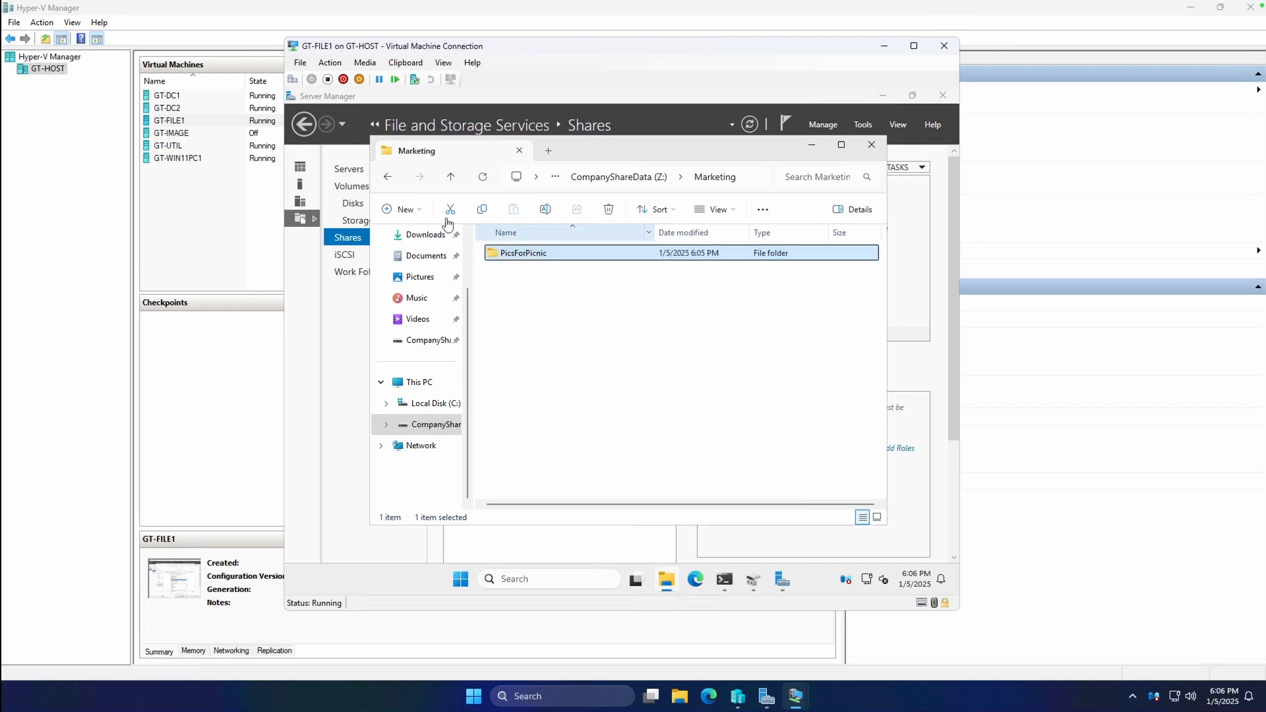
left_click(388, 178)
left_click(529, 283)
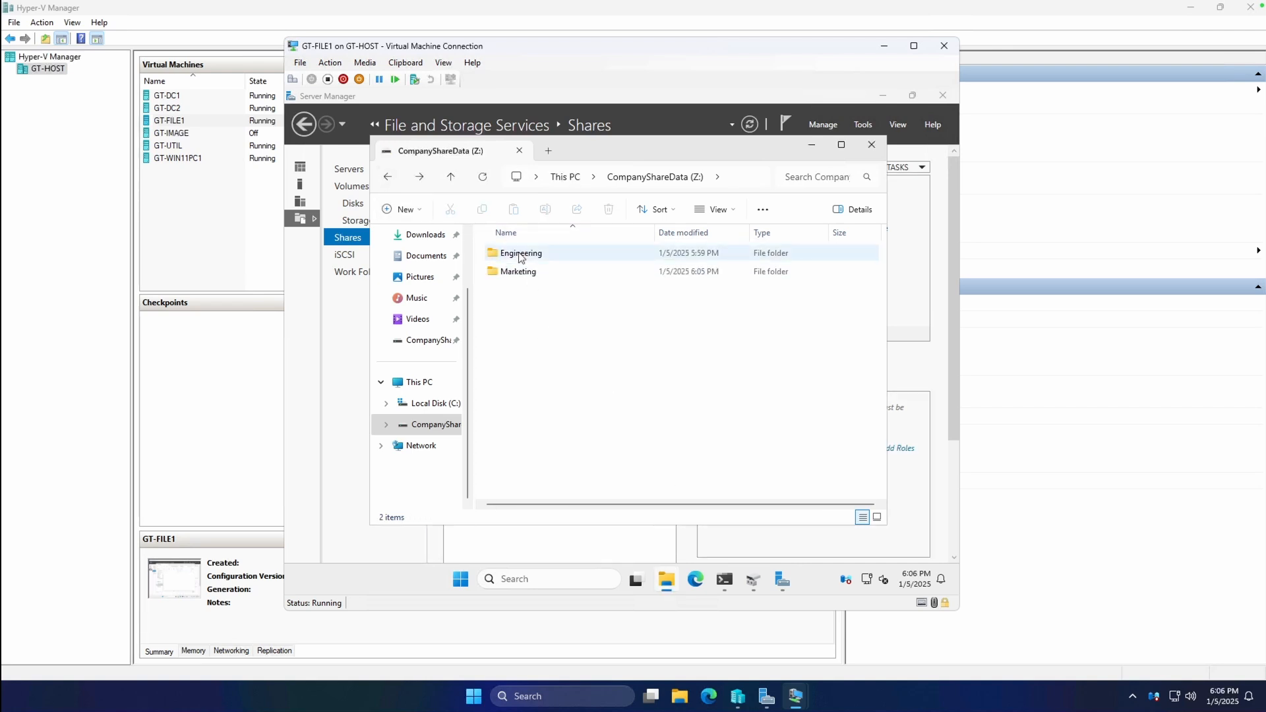
Open the CompanyShareData (Z:) drive's Security permissions for editing.
left_click(391, 178)
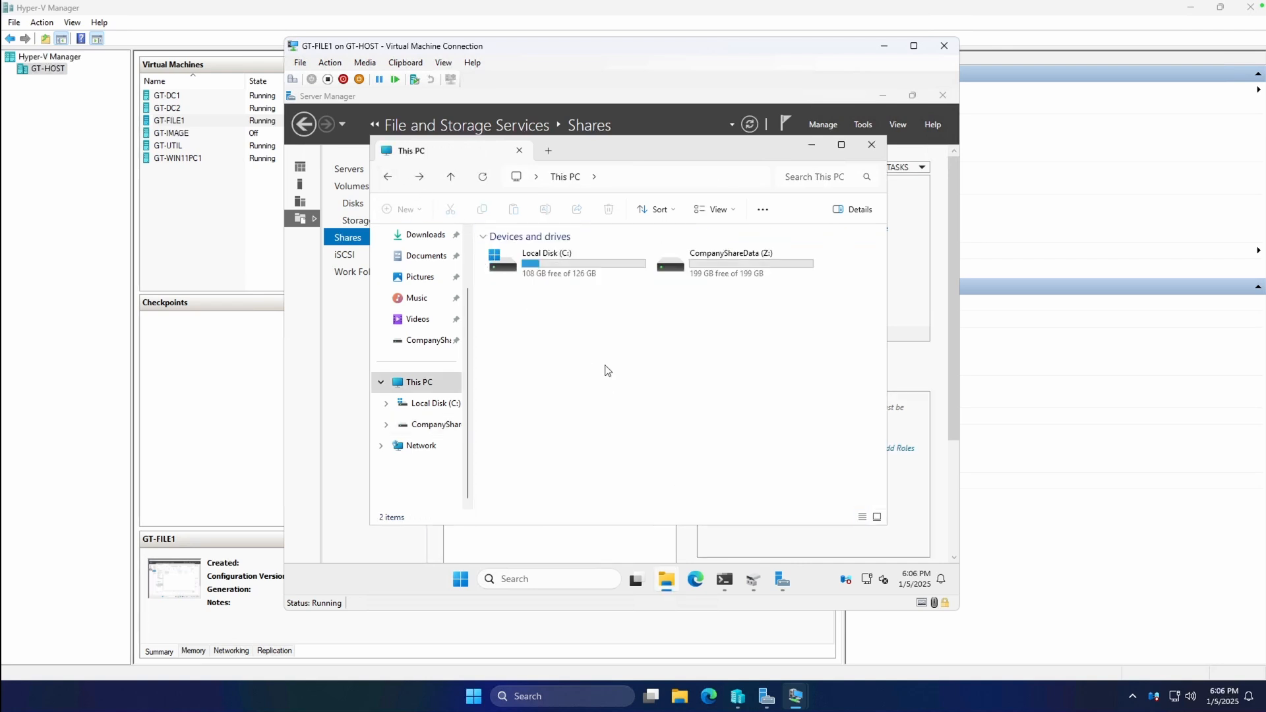
left_click(429, 425)
right_click(540, 376)
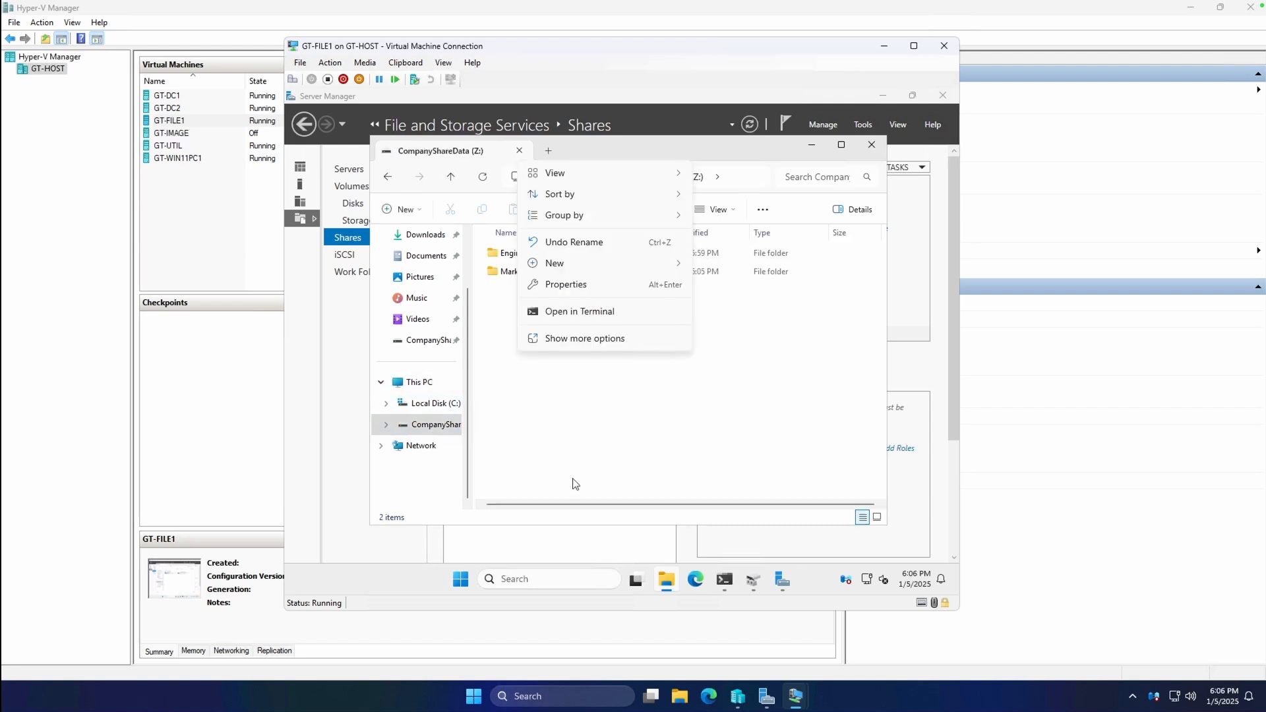
left_click(571, 342)
left_click(593, 529)
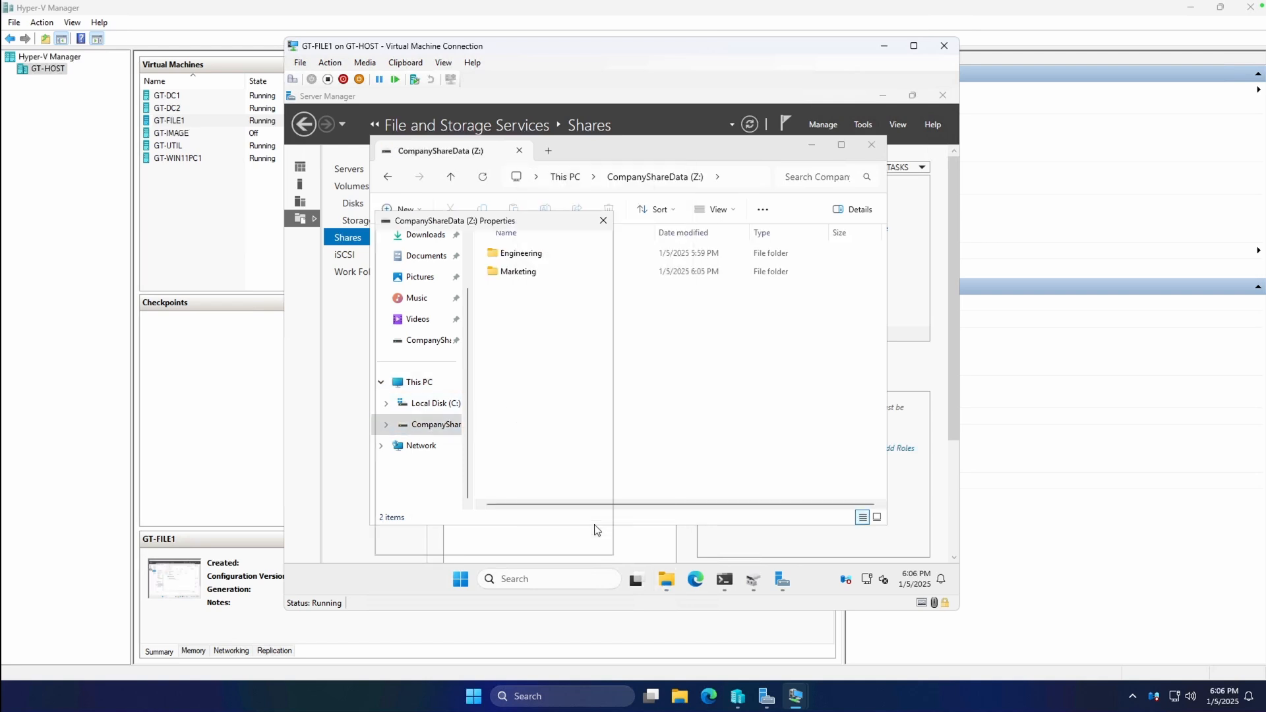
left_click(573, 255)
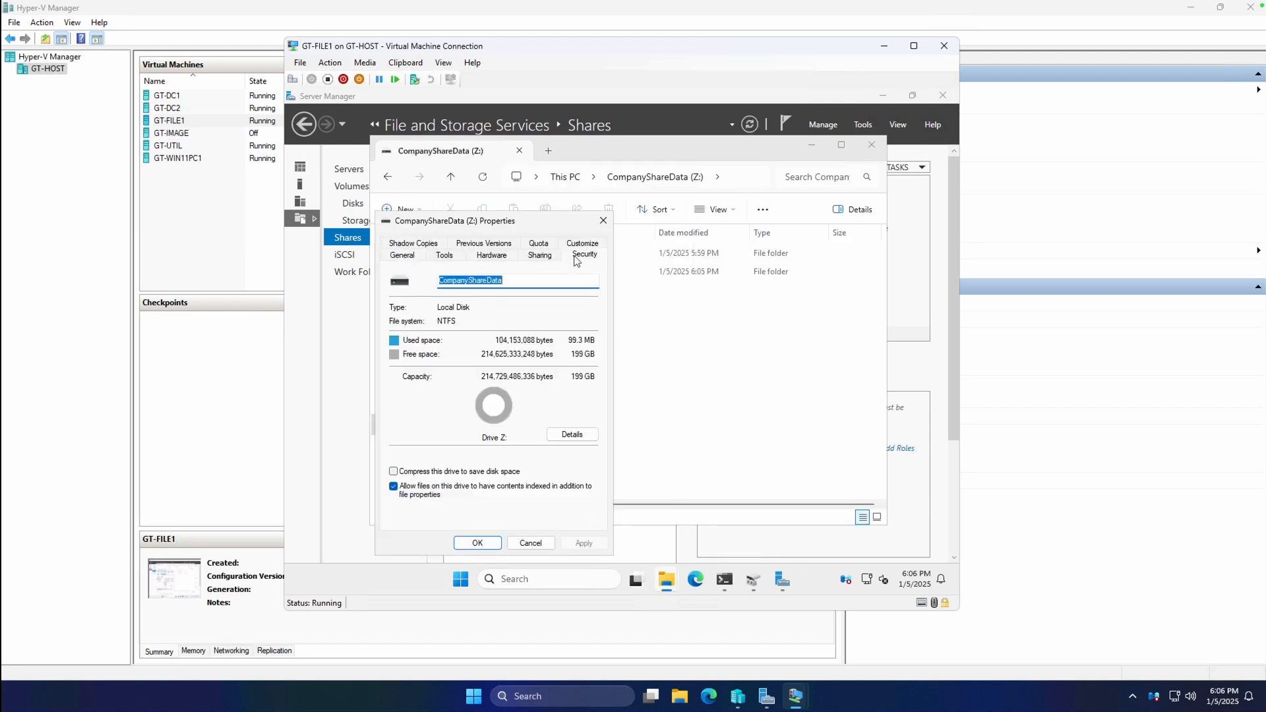
left_click(427, 341)
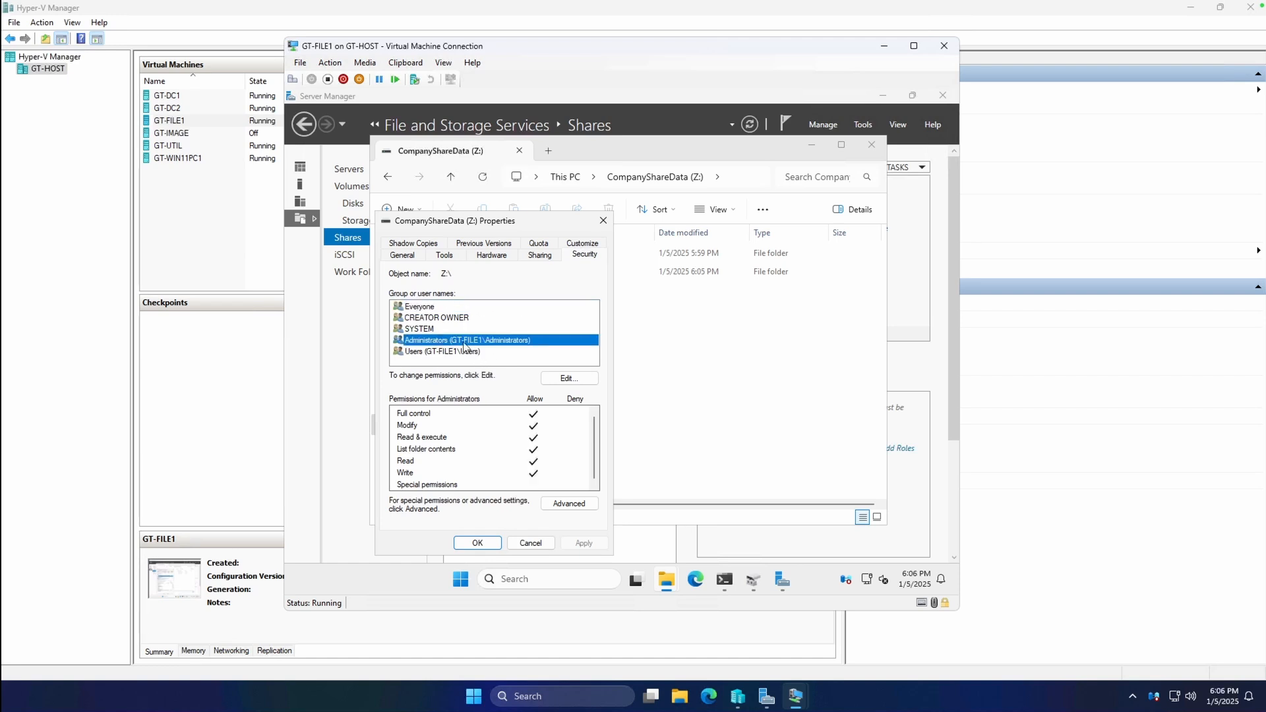
left_click(569, 378)
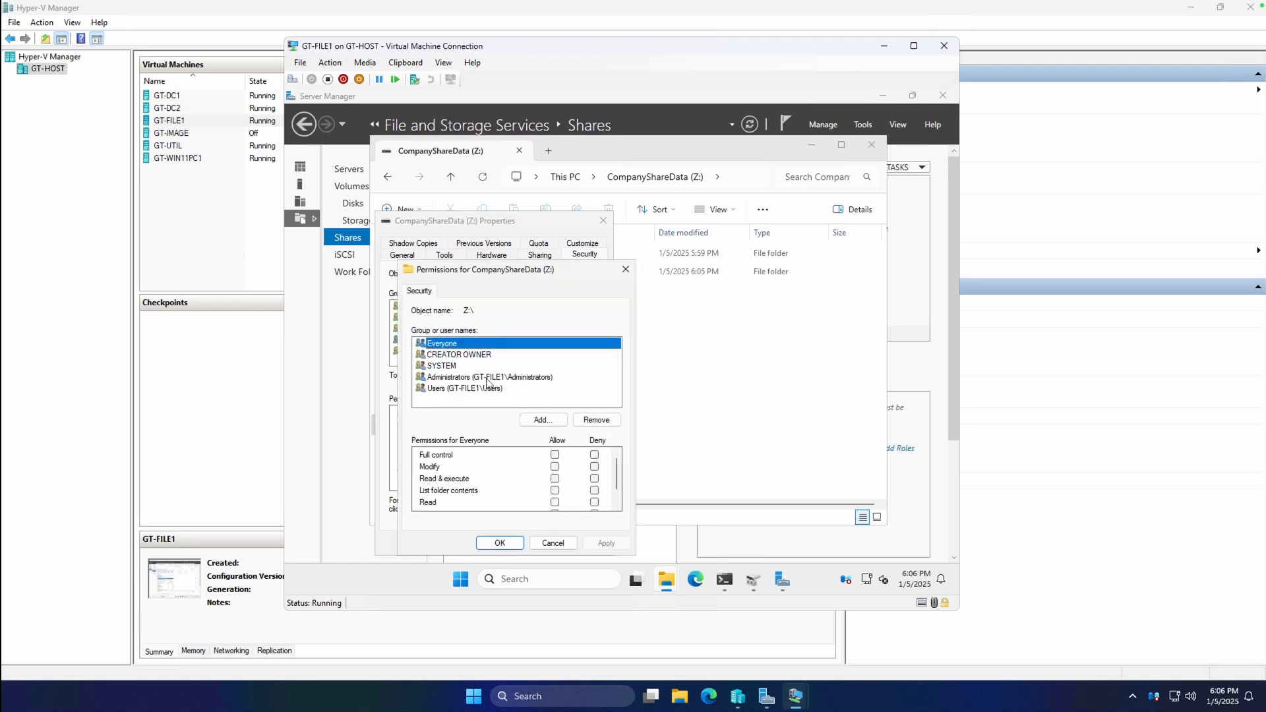
Begin adding the Domain Admins group by typing its name in Select Users or Groups.
left_click(534, 422)
type("dain")
key("BackSpace")
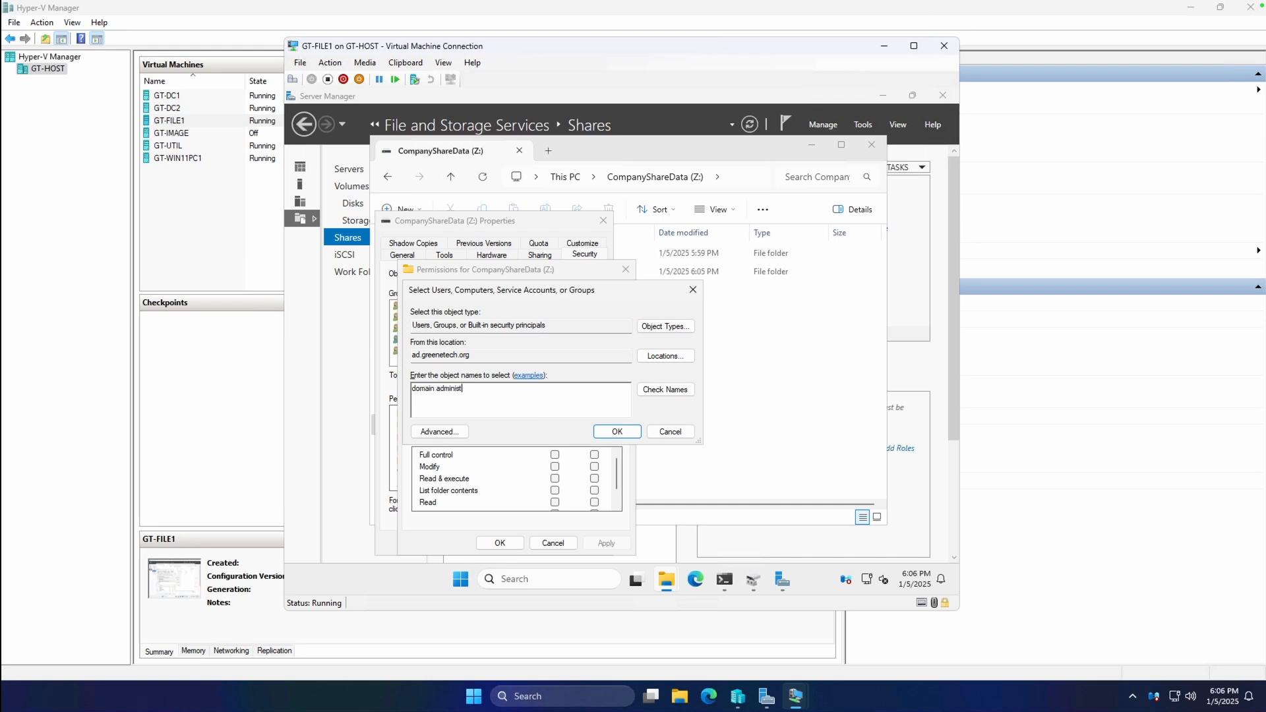
type("or")
key("Return")
Authenticate with the domain admin account, retrying after an incorrect password.
type("da_cgreene")
left_click(548, 409)
type("*****************")
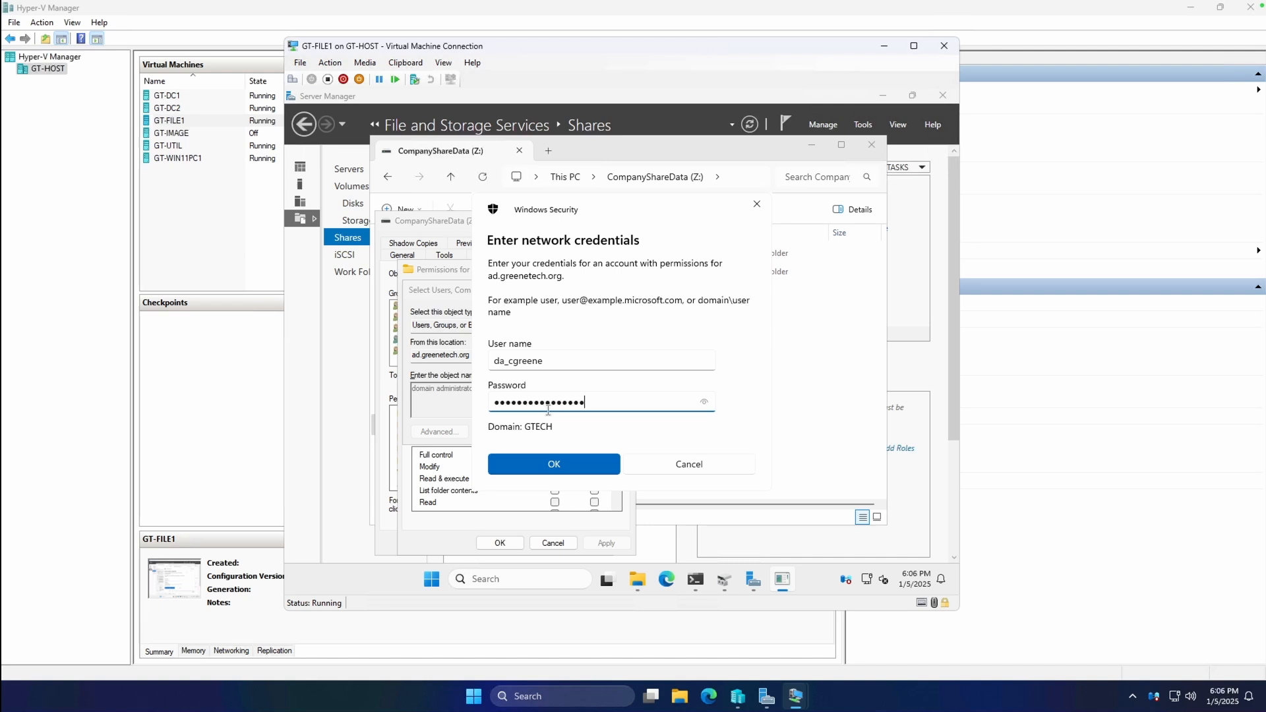
key("Return")
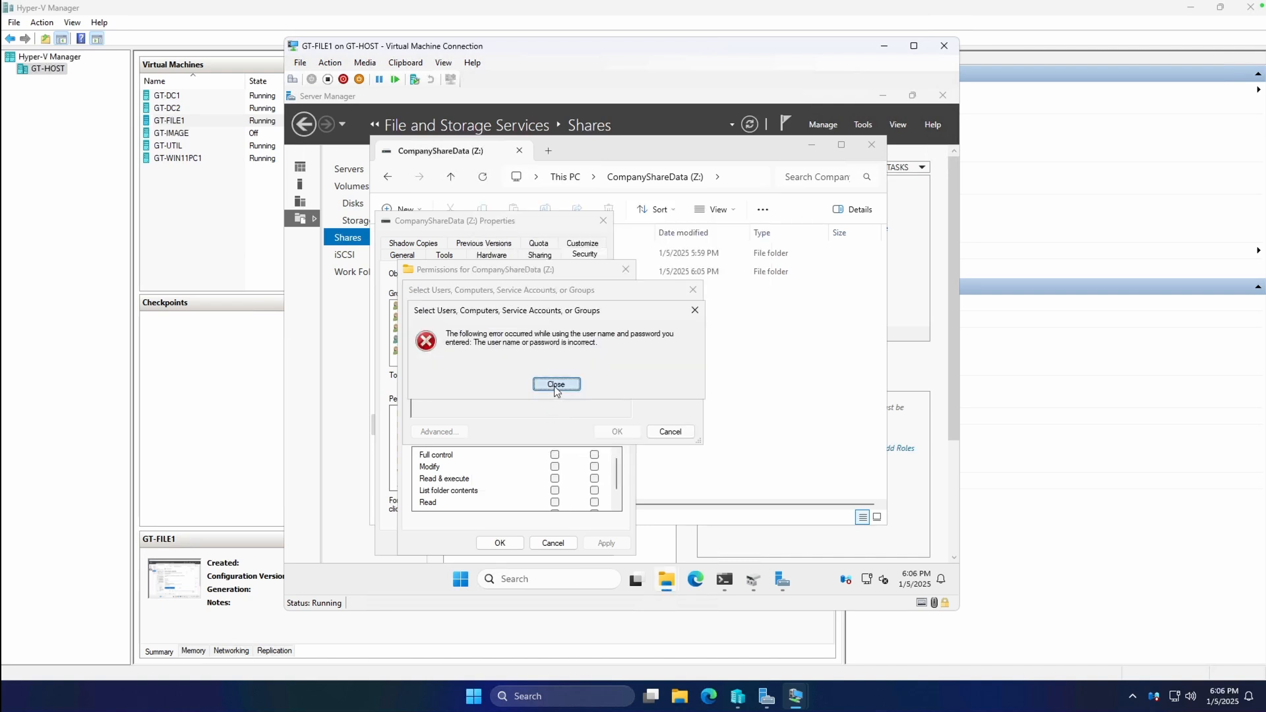
left_click(555, 385)
type("da_cgreene")
key("Tab")
type("**")
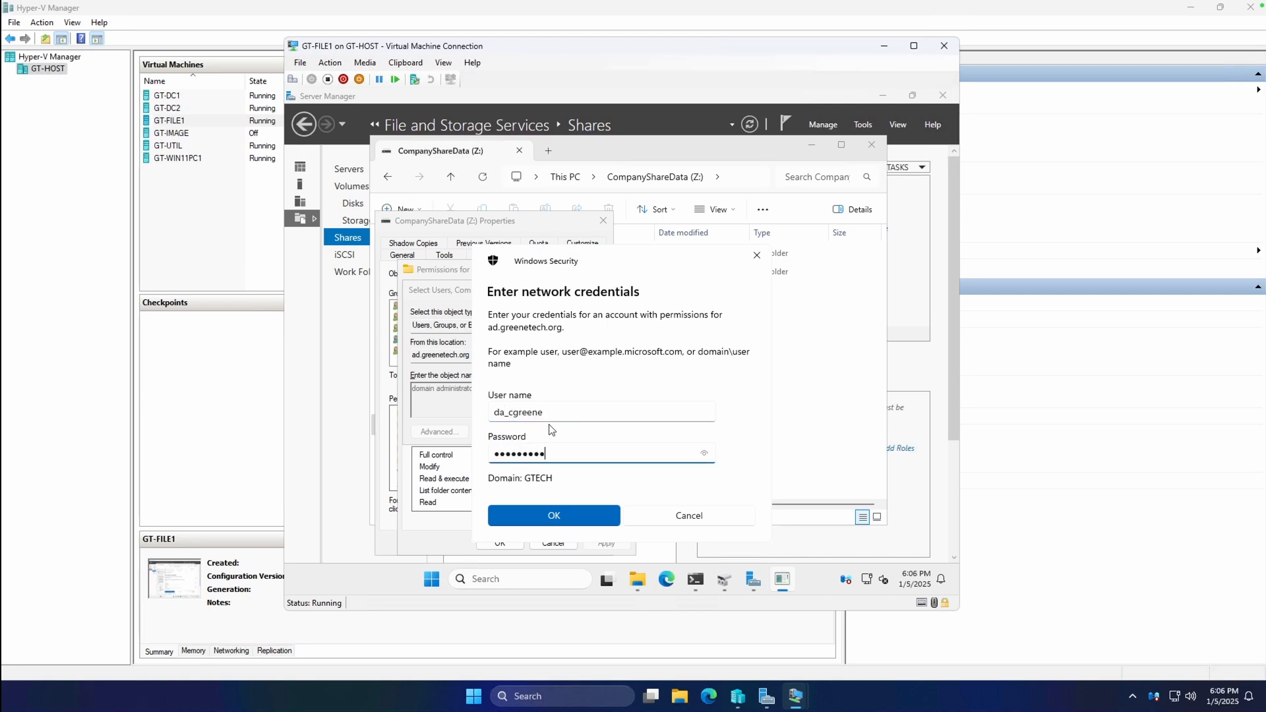
key("Return")
Correct the typed name until it resolves to Domain Admins and add the group.
left_click(687, 502)
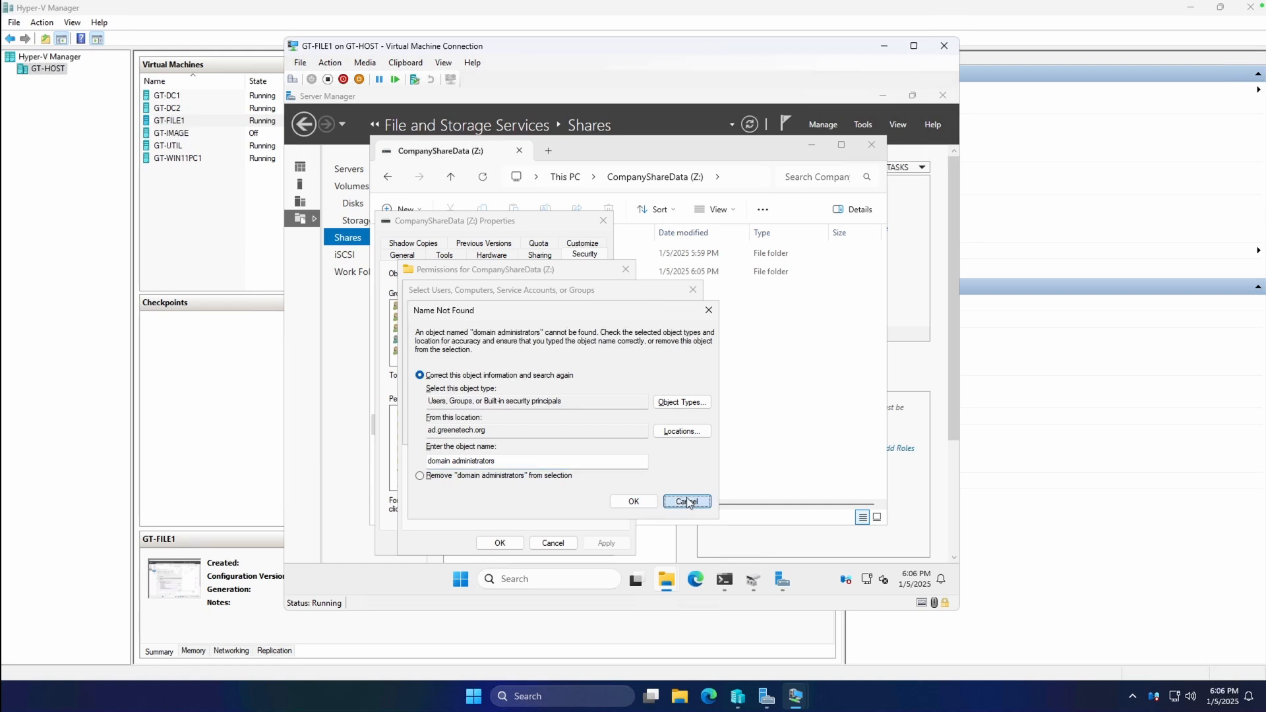
key("BackSpace")
key("BackSpace")
key("BackSpace")
key("BackSpace")
key("BackSpace")
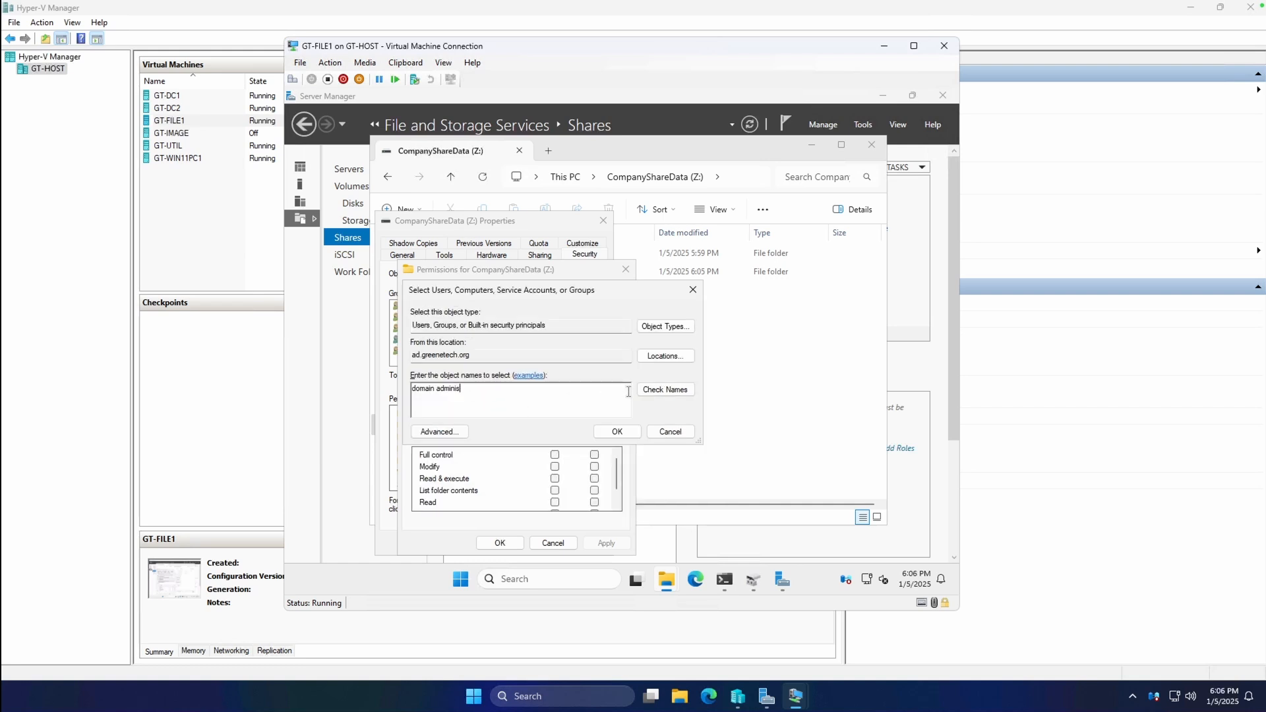
left_click(665, 390)
left_click(686, 502)
left_click(649, 390)
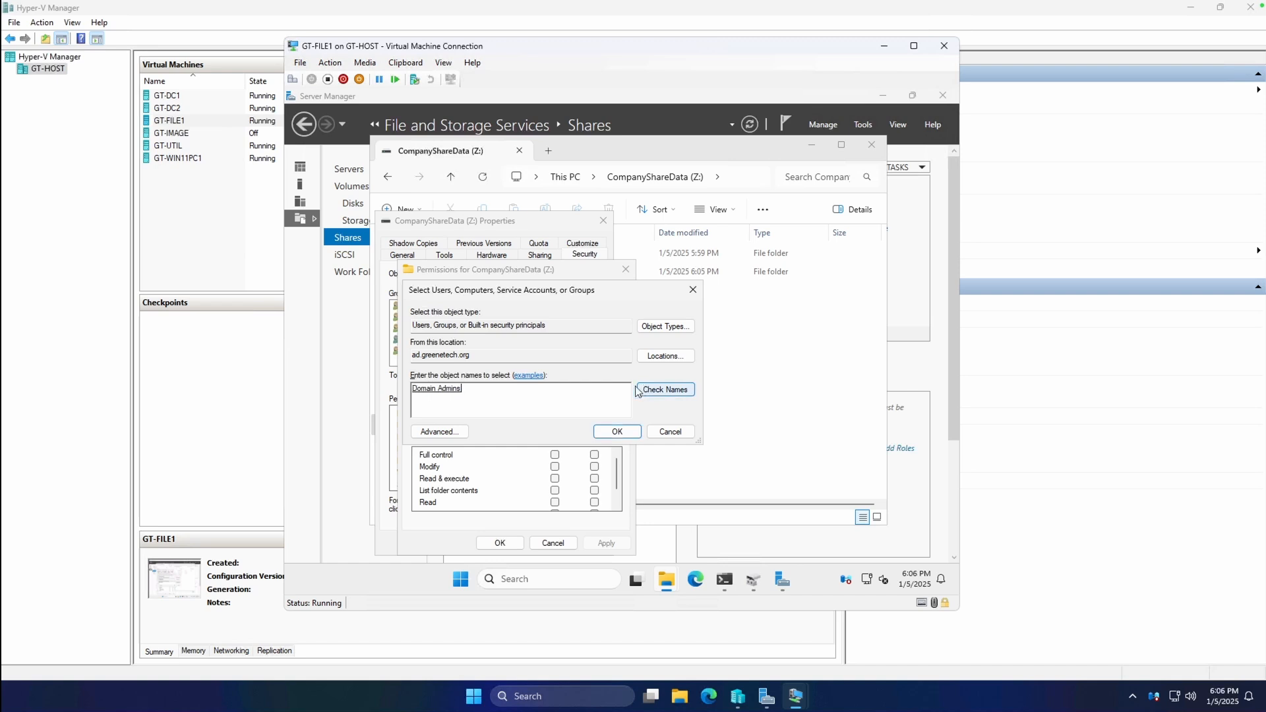
left_click(600, 433)
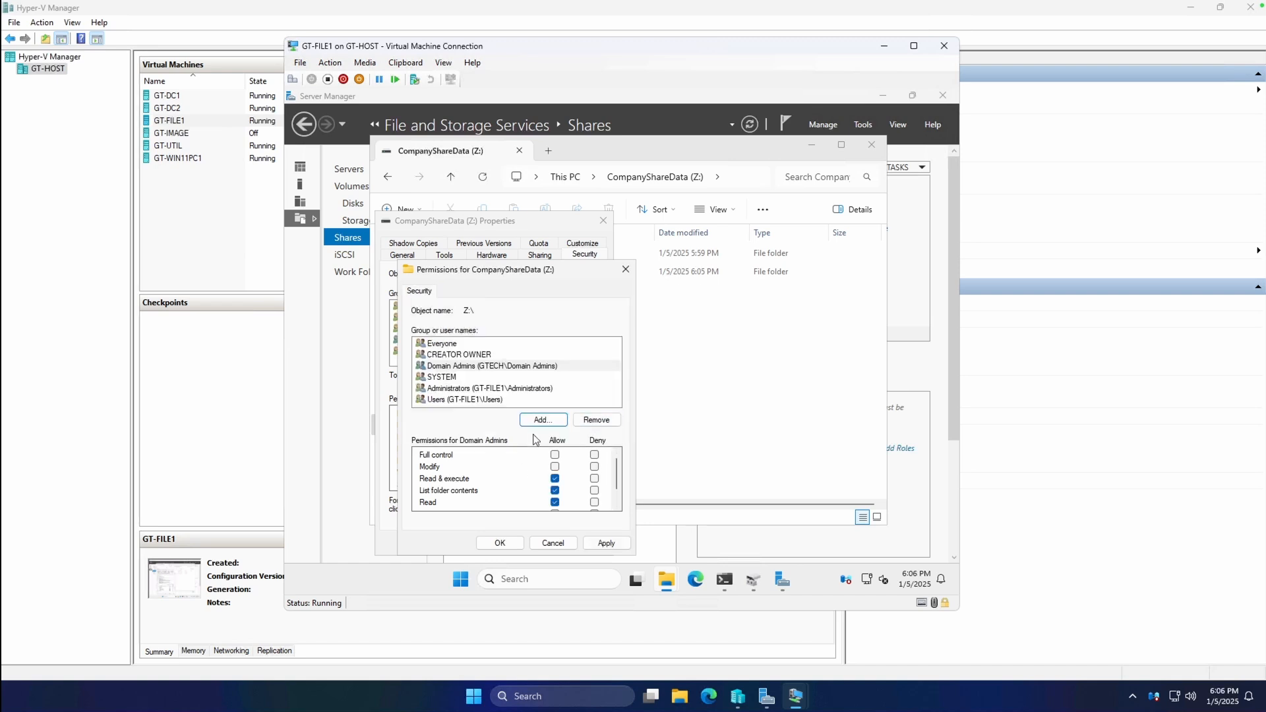
Grant Domain Admins Full control on Z:, apply, and close the dialogs.
left_click(555, 467)
left_click(554, 455)
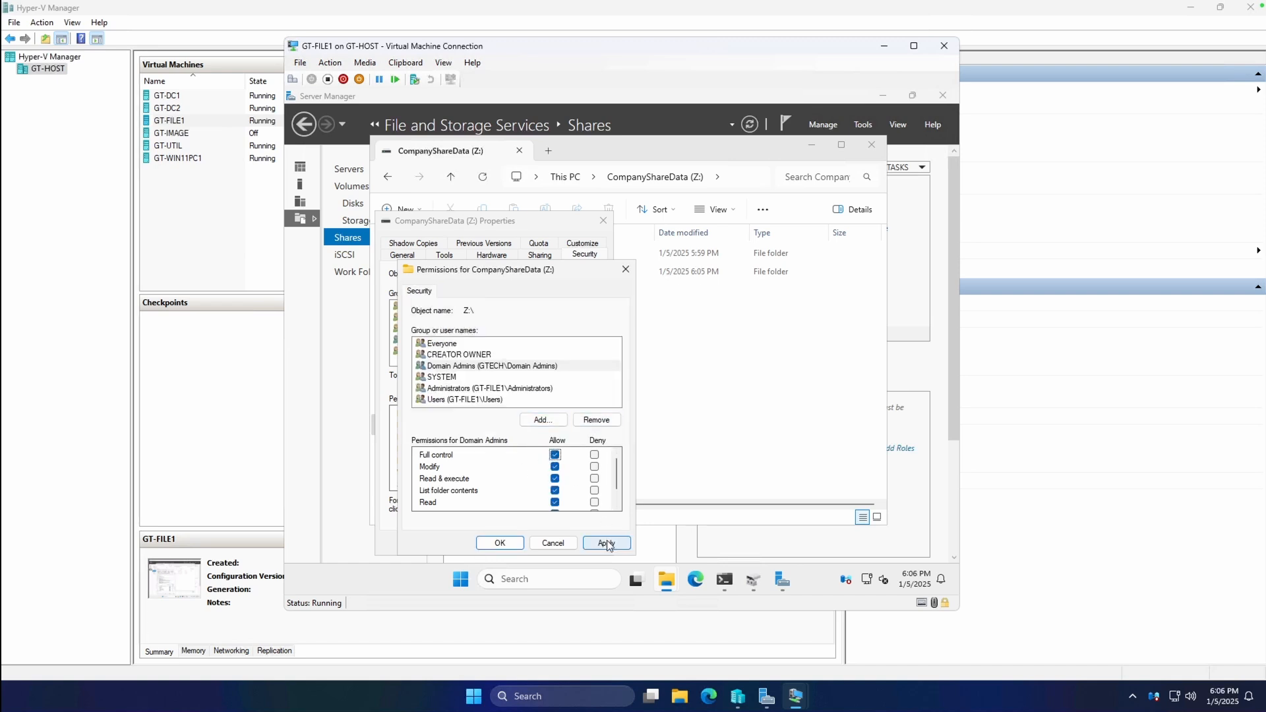
left_click(607, 541)
left_click(501, 542)
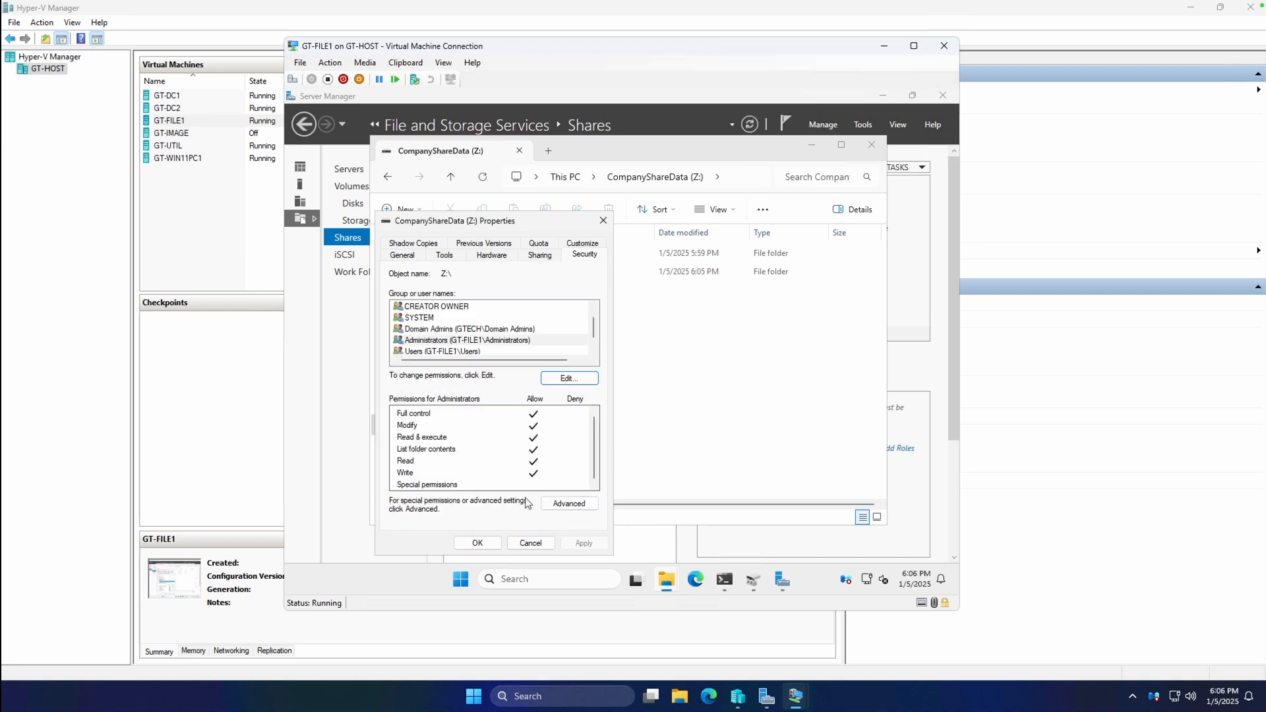
left_click(479, 542)
right_click(517, 259)
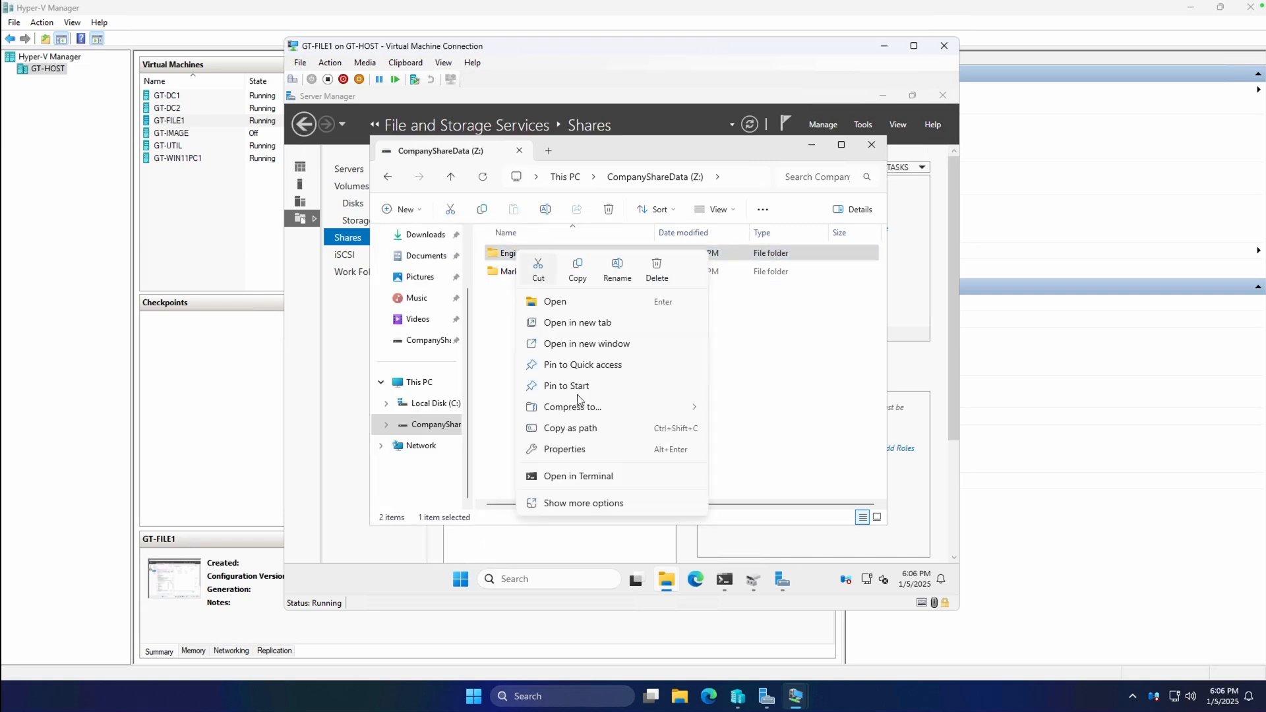
left_click(575, 505)
left_click(590, 518)
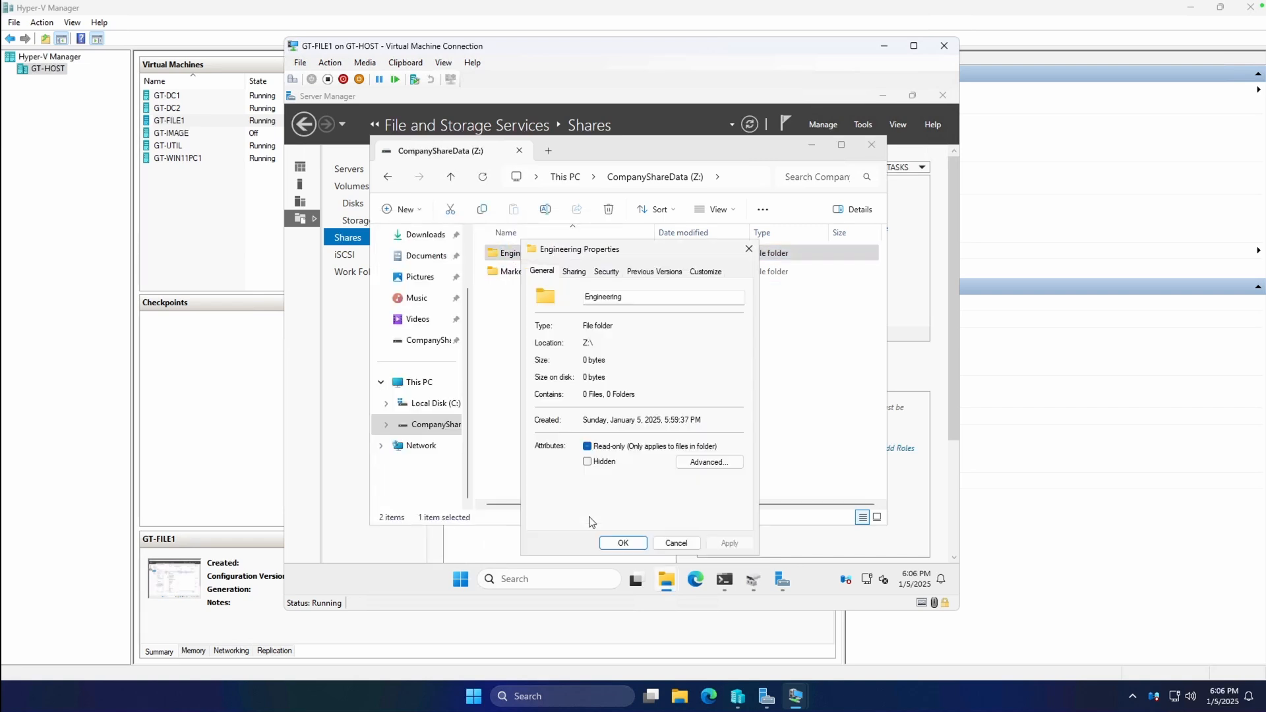
left_click(607, 271)
left_click(607, 356)
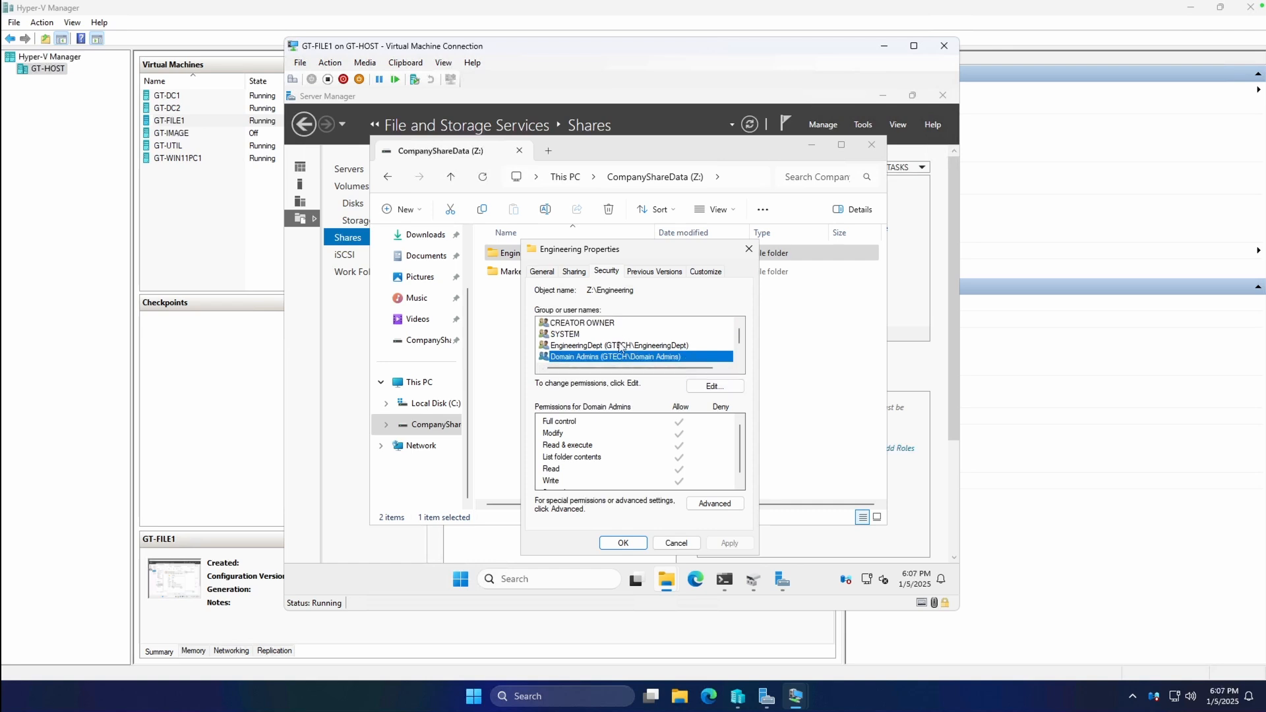
scroll(620, 350, "down", 1)
left_click(626, 542)
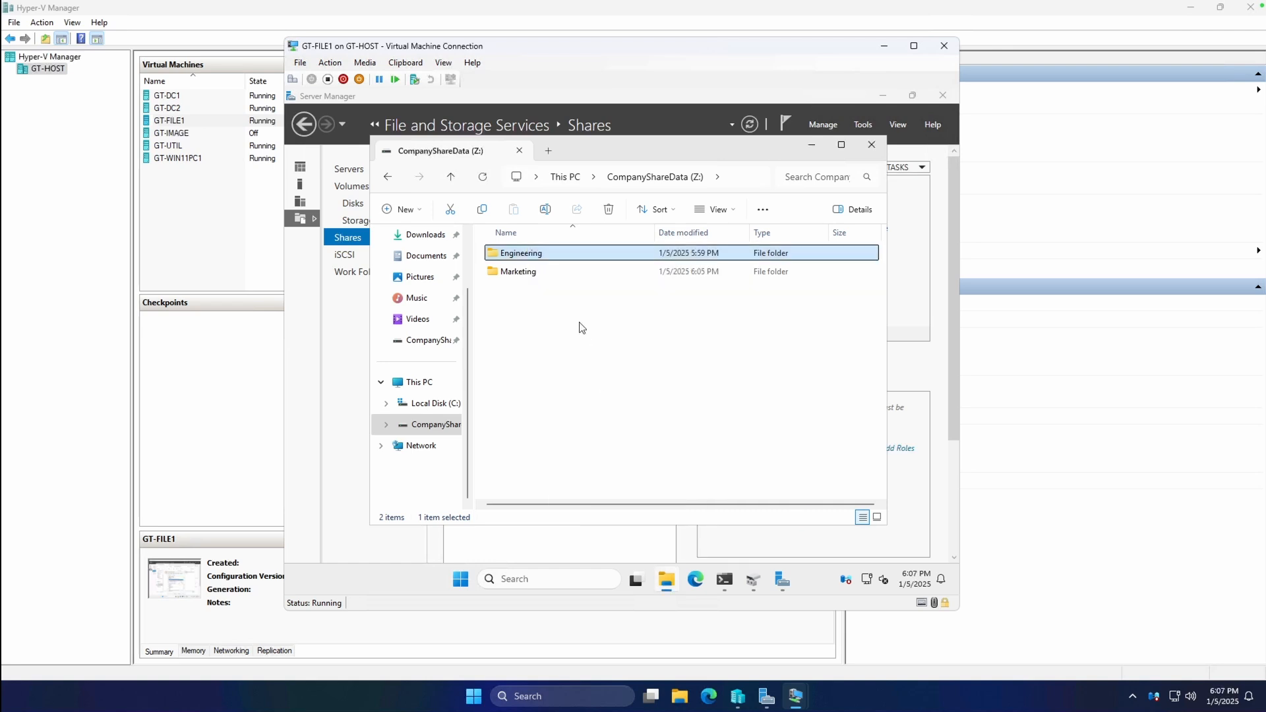
left_click(582, 328)
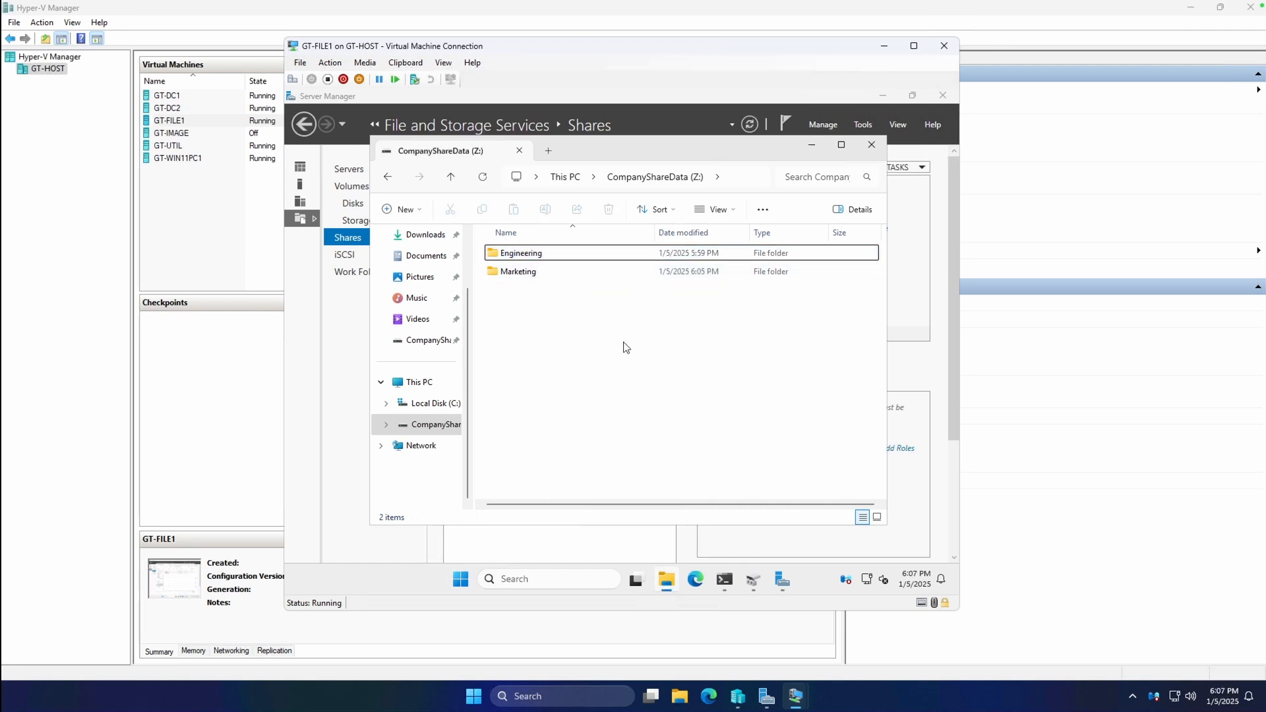
left_click(742, 176)
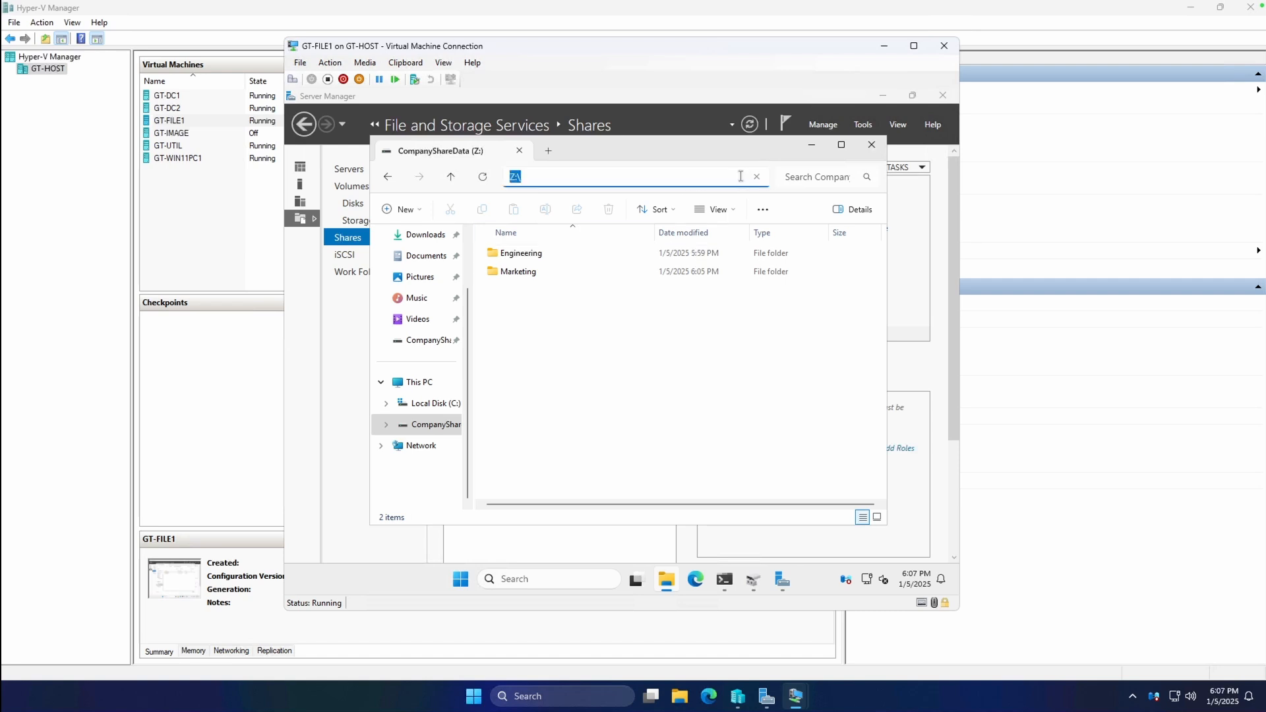
left_click(514, 438)
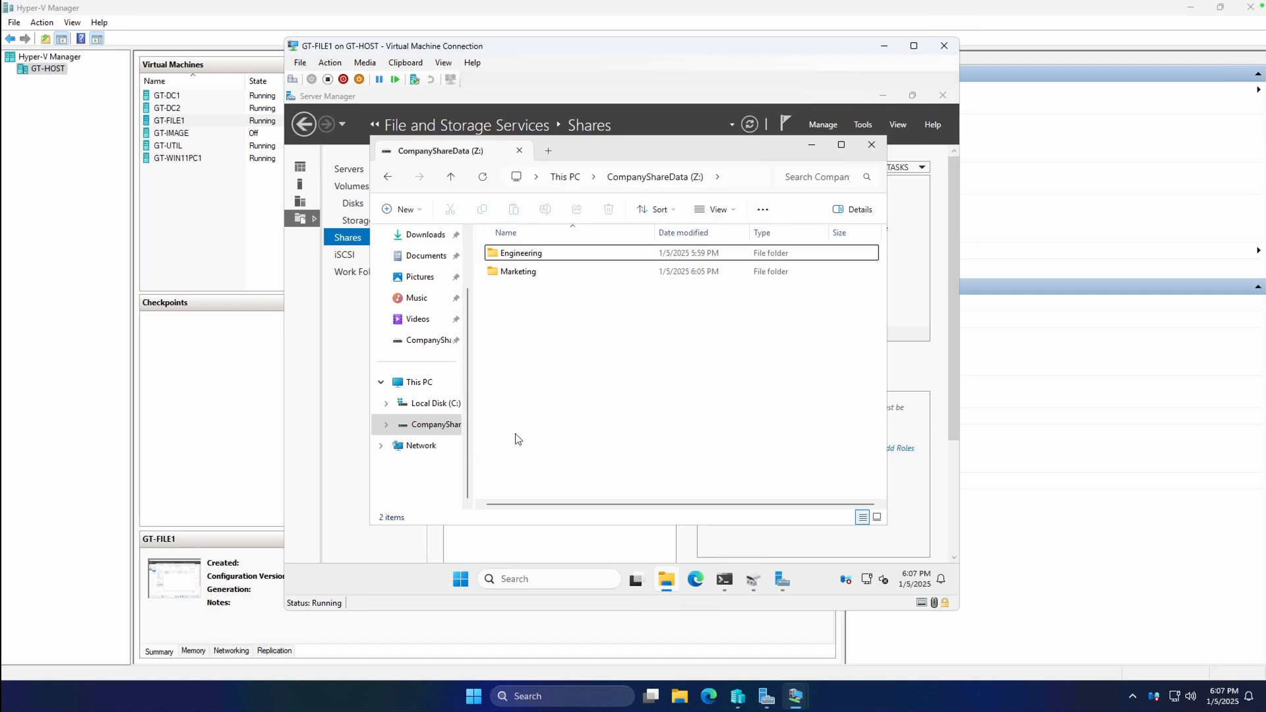
Start mapping a network drive from This PC and pick drive letter U:.
left_click(422, 386)
right_click(424, 387)
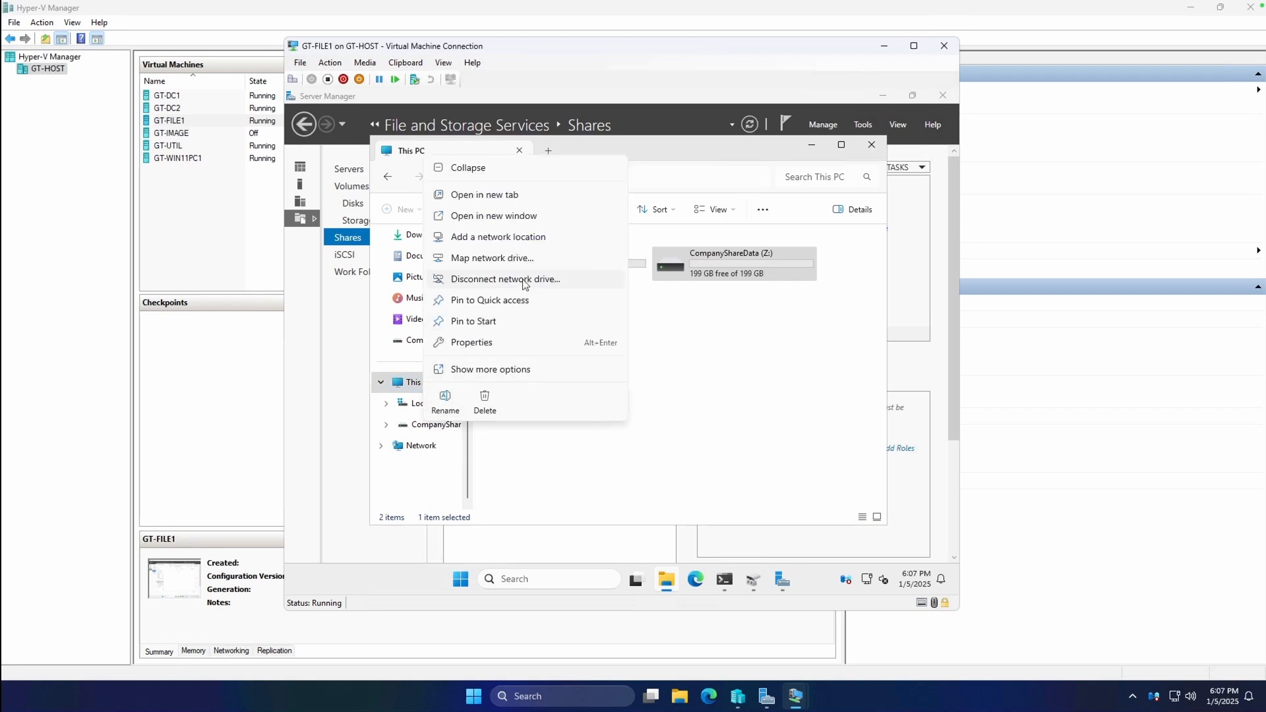
left_click(520, 262)
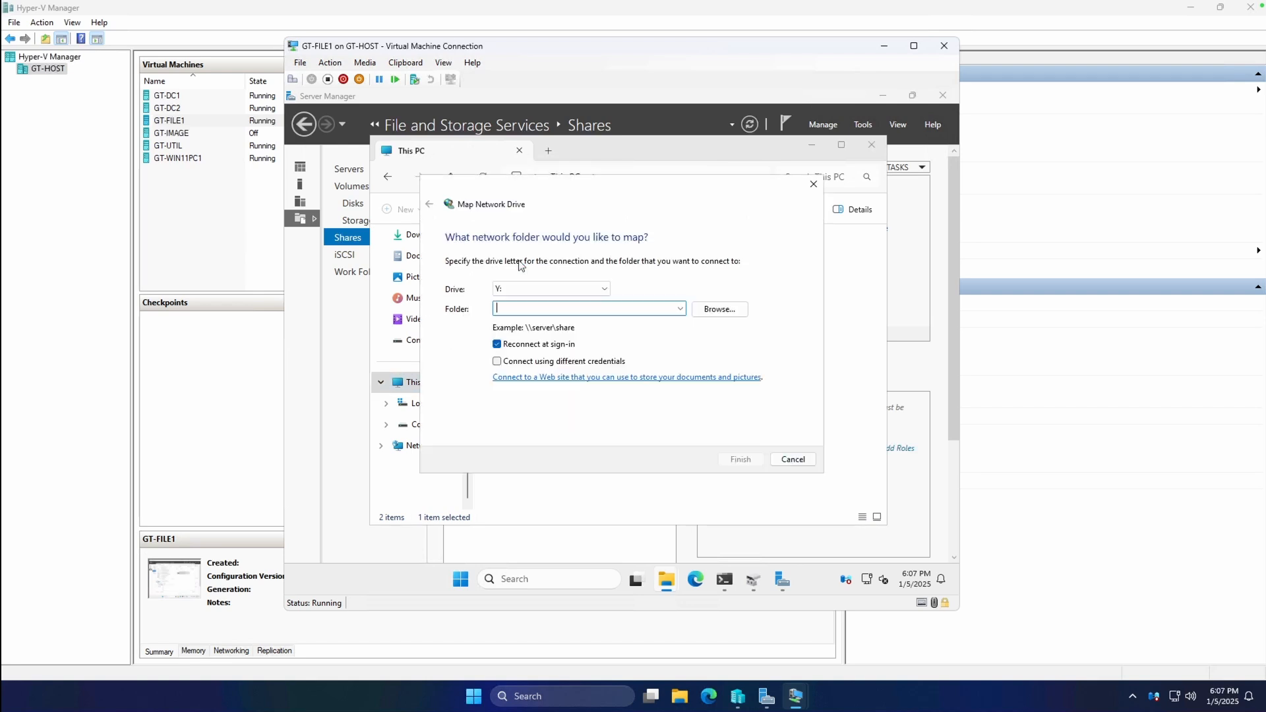
left_click(568, 292)
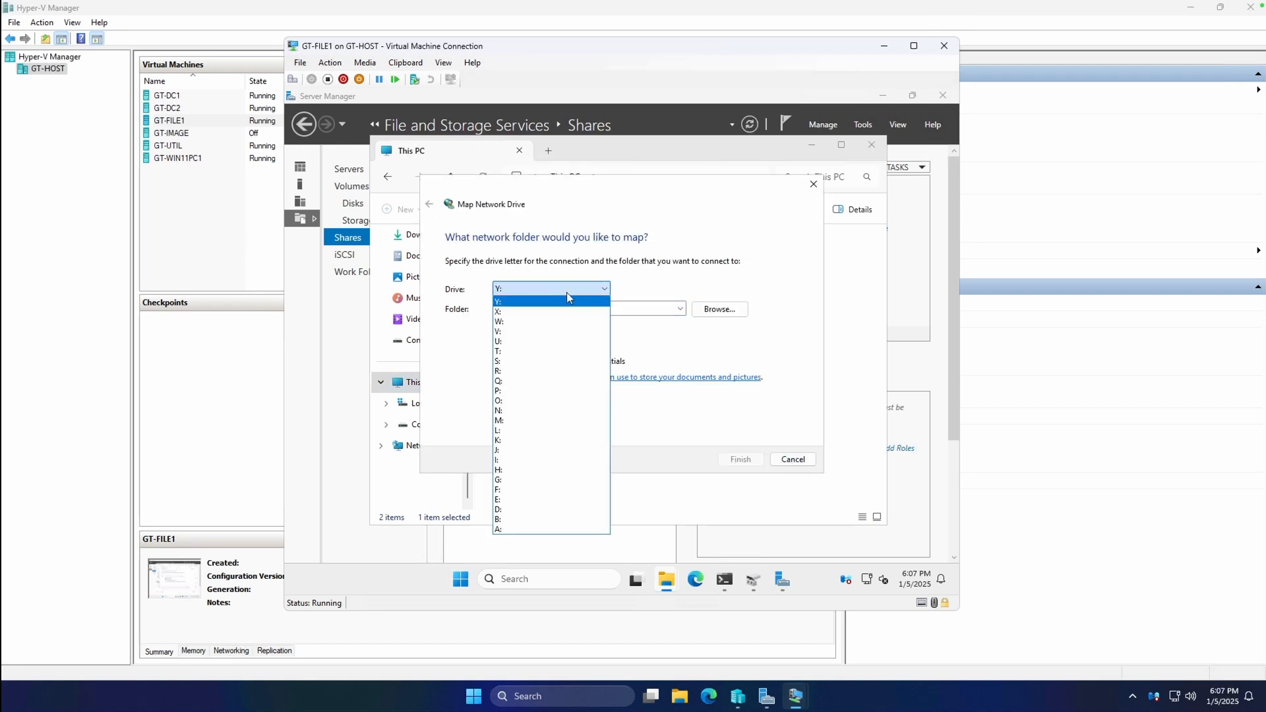
left_click(523, 342)
left_click(536, 310)
Map \\GT-FILE1\engineering to U: without reconnecting at sign-in, then return to This PC.
type("\\\\GT-FILE1\\engineering")
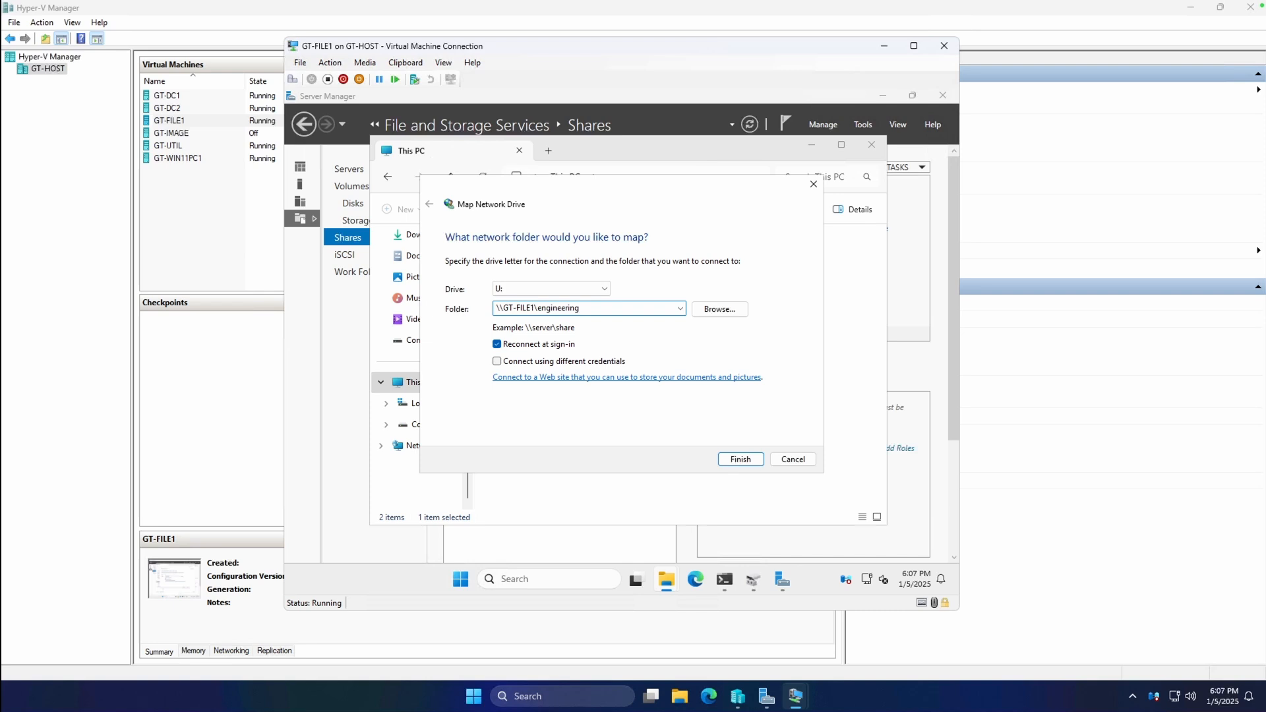
left_click(567, 347)
double_click(599, 307)
left_click(741, 459)
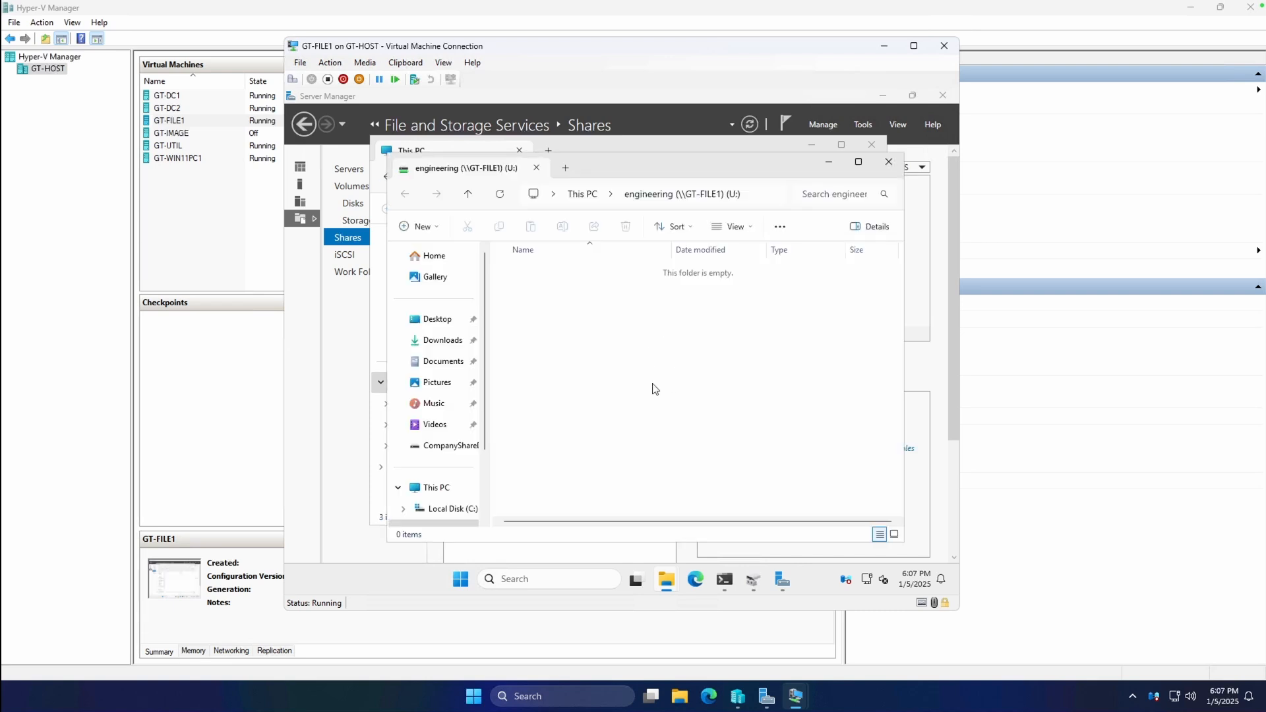
scroll(463, 455, "down", 2)
left_click(429, 400)
right_click(429, 400)
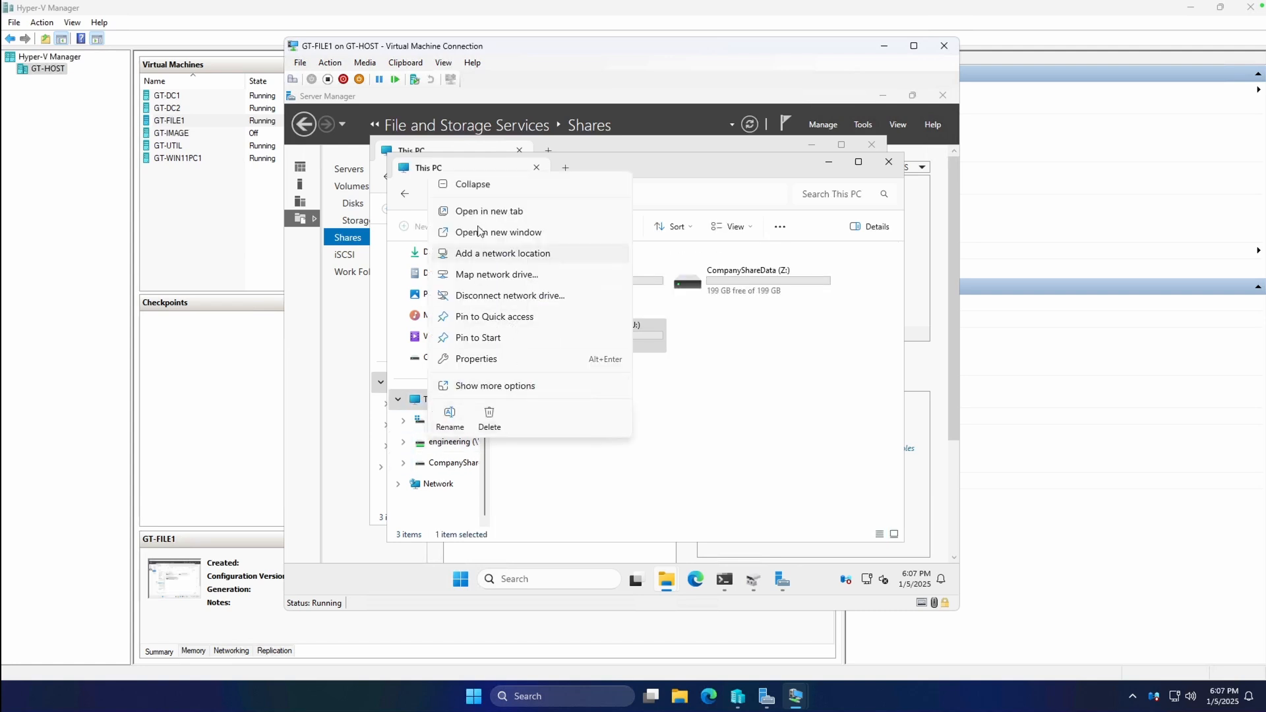
Map the \\GT-FILE1\marketing share as network drive V:.
left_click(497, 274)
left_click(557, 293)
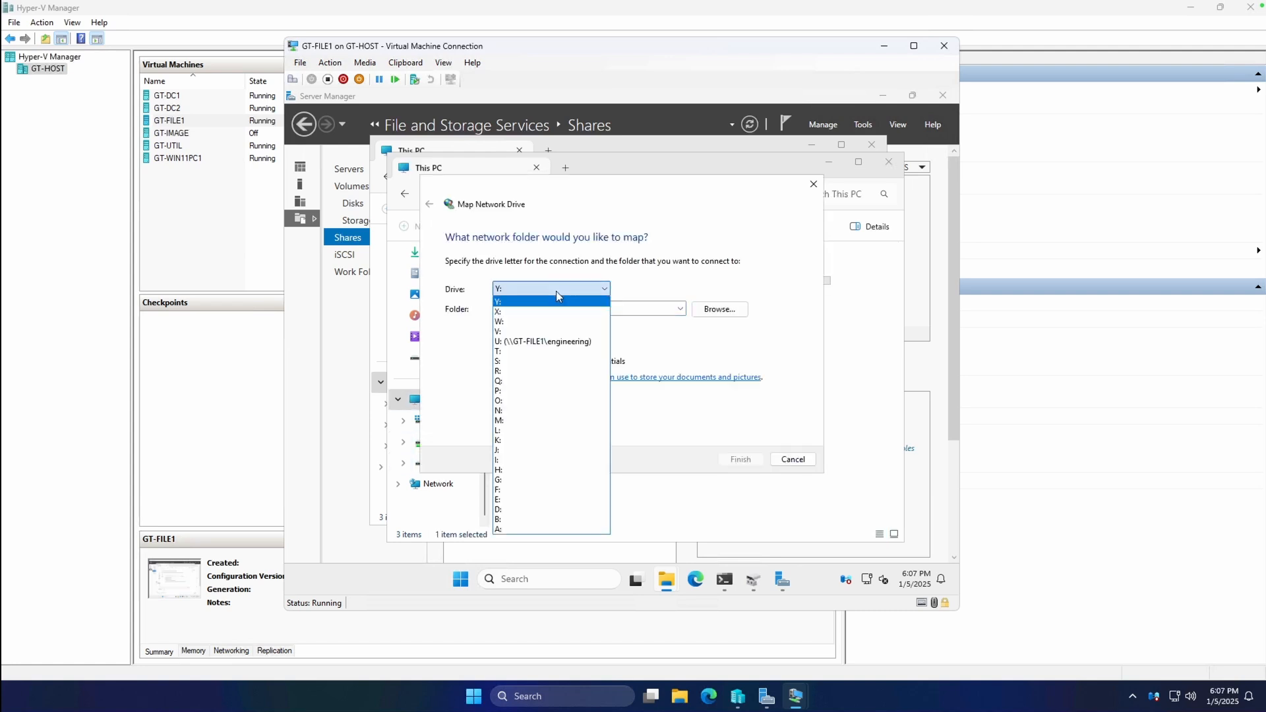
left_click(539, 331)
left_click(553, 308)
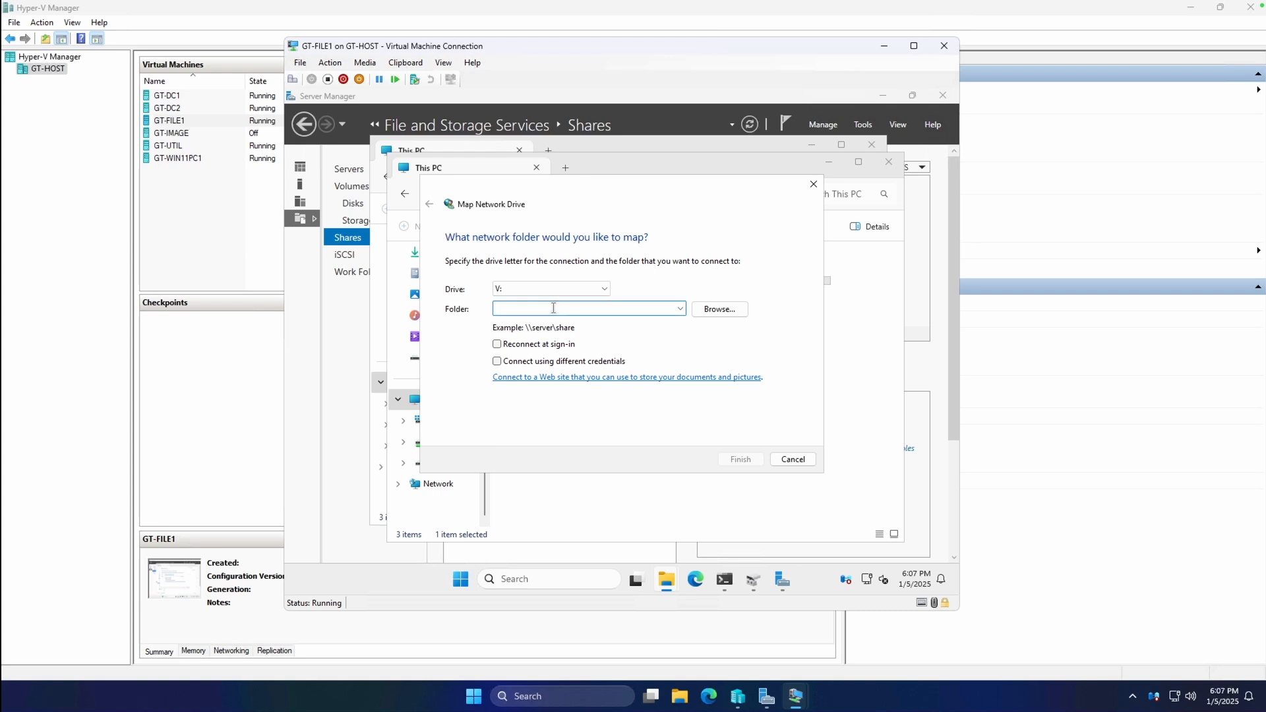
type("\\\\GT-FILE1\\marketing")
left_click(755, 463)
Open the PicsForPicnic folder, then close the extra windows and reposition This PC.
left_click(572, 210)
double_click(572, 215)
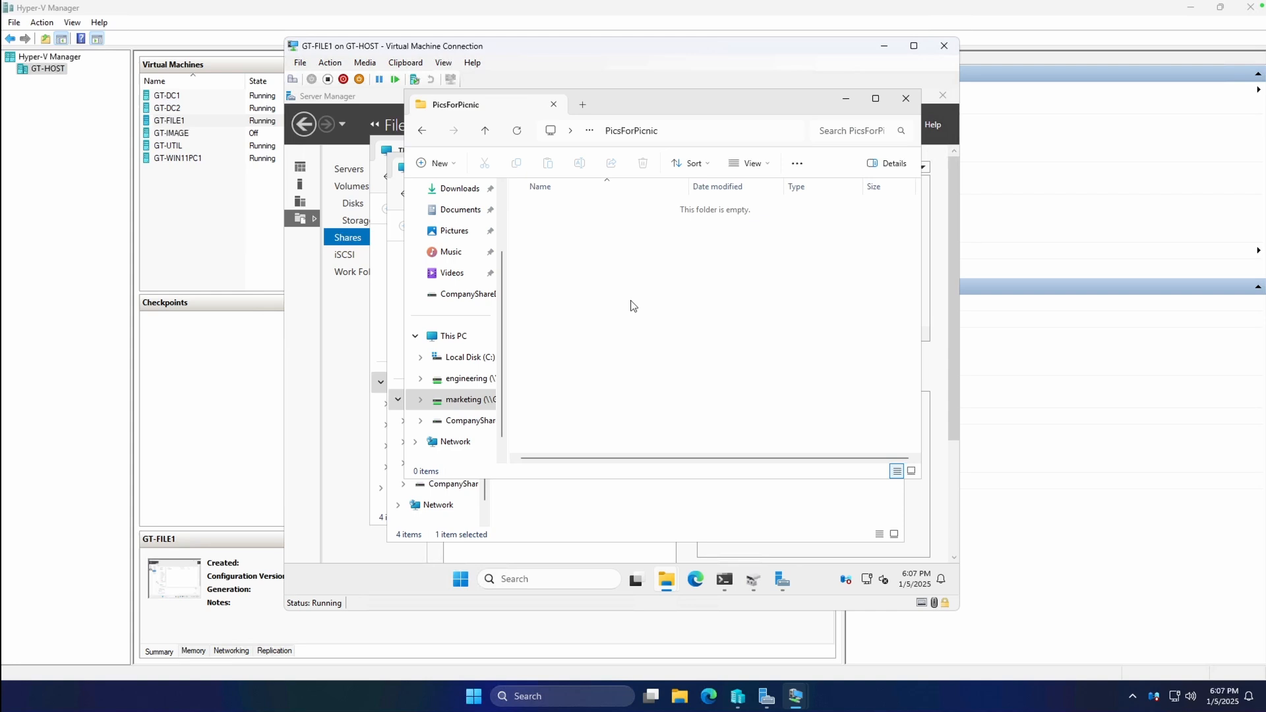
left_click(904, 100)
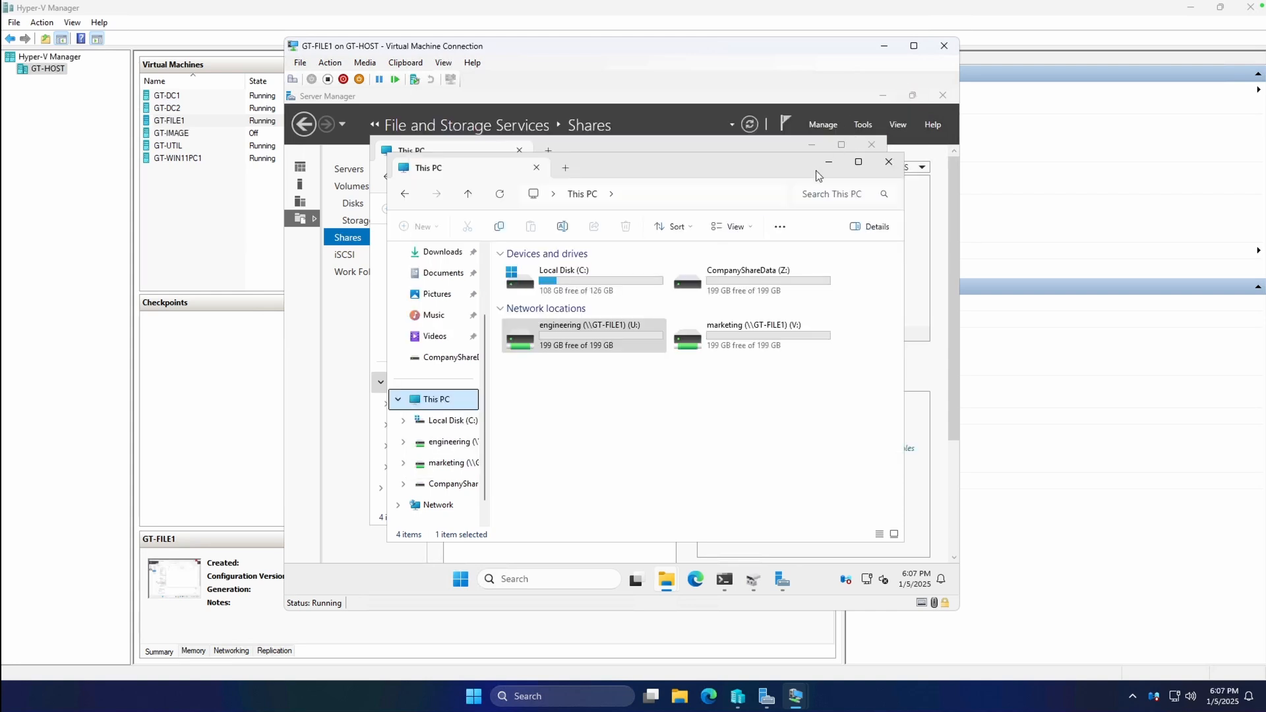
left_click(889, 162)
left_click_drag(705, 148, 691, 168)
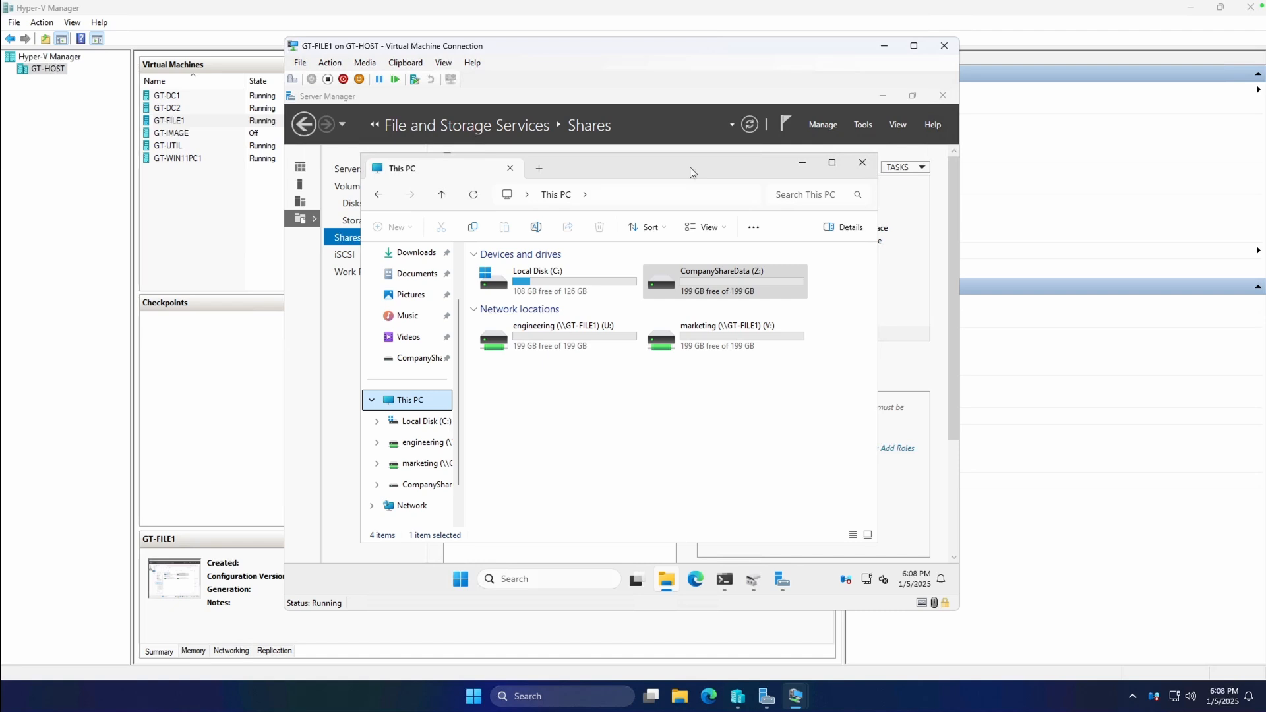
left_click(631, 424)
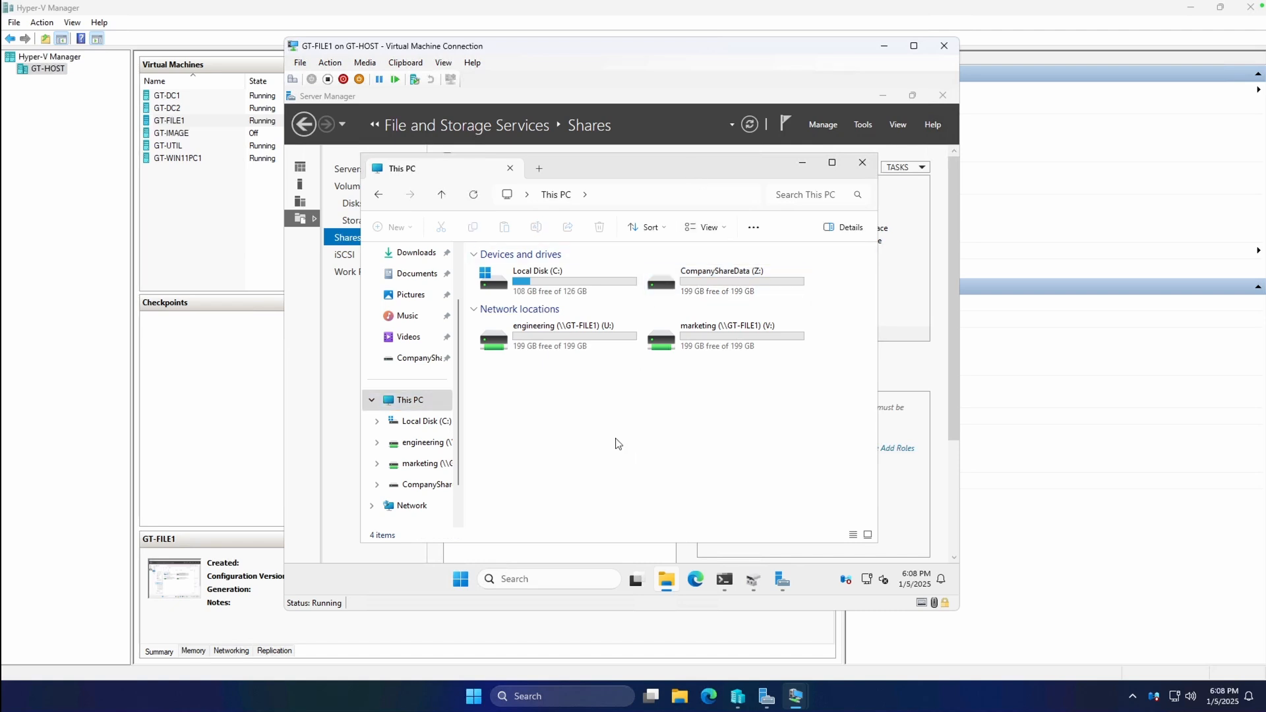
scroll(451, 469, "down", 1)
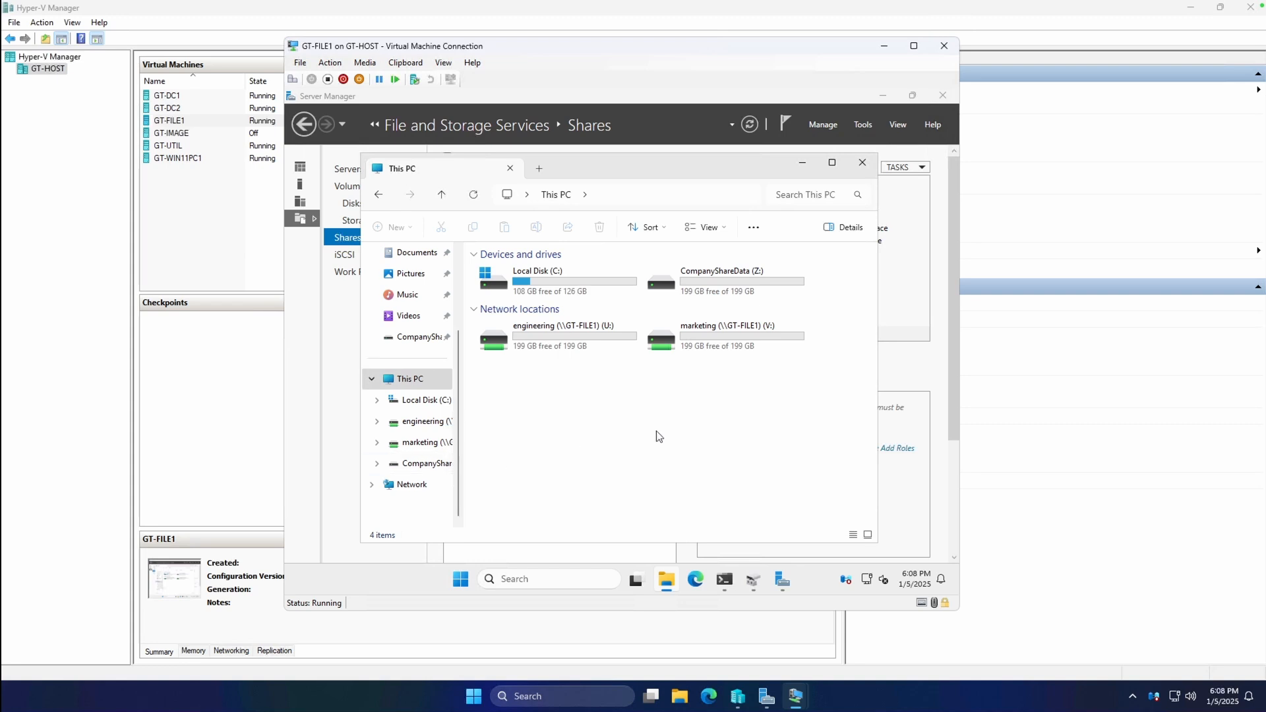
left_click(778, 583)
right_click(493, 263)
left_click(536, 302)
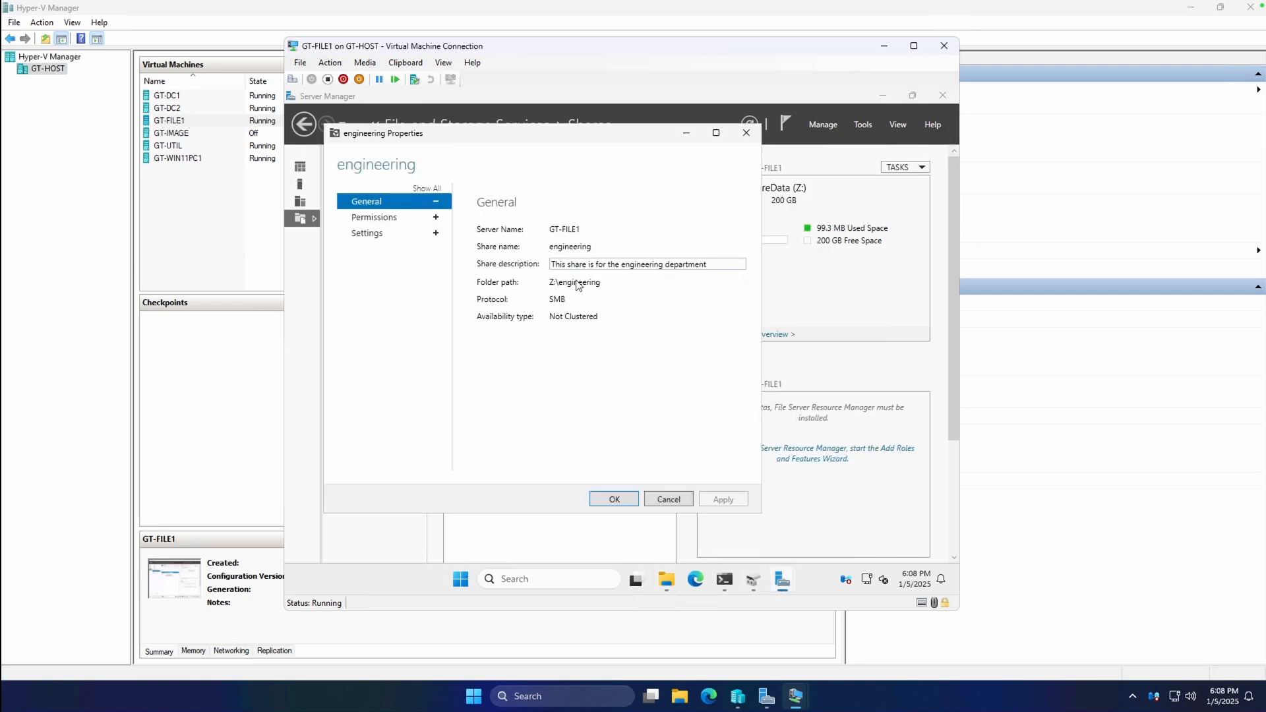
left_click(367, 233)
left_click(390, 221)
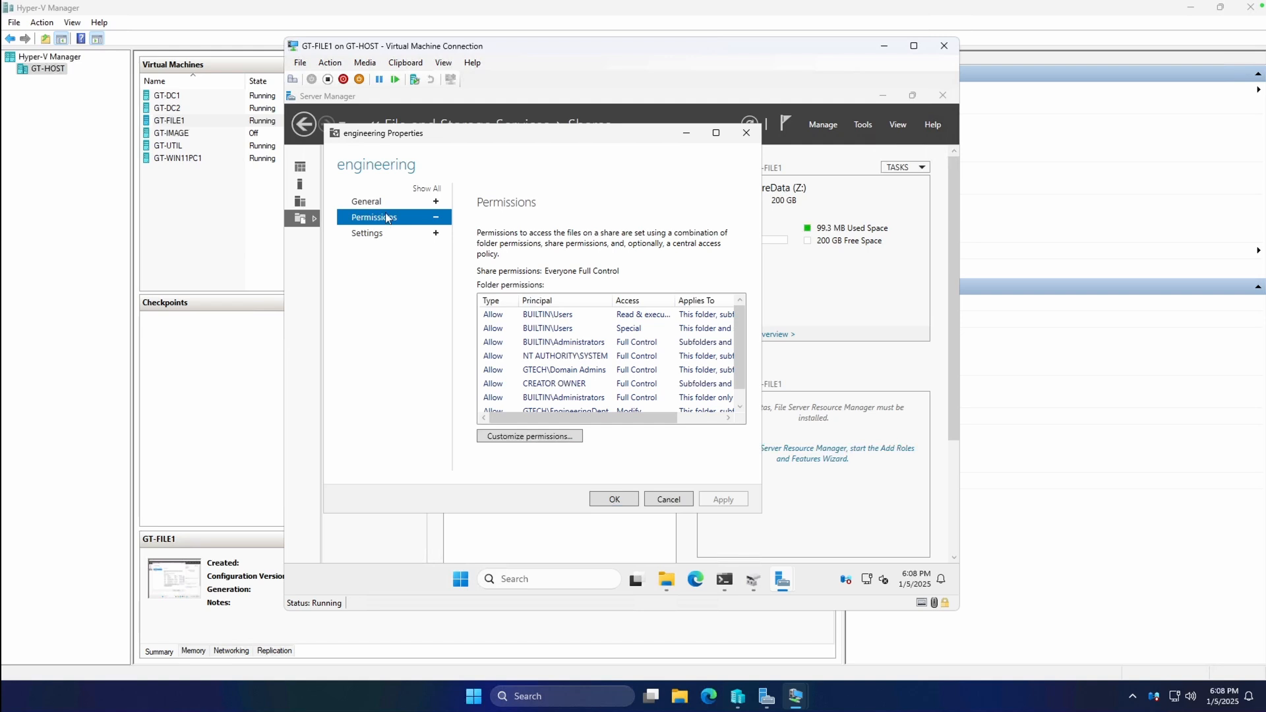
left_click(381, 205)
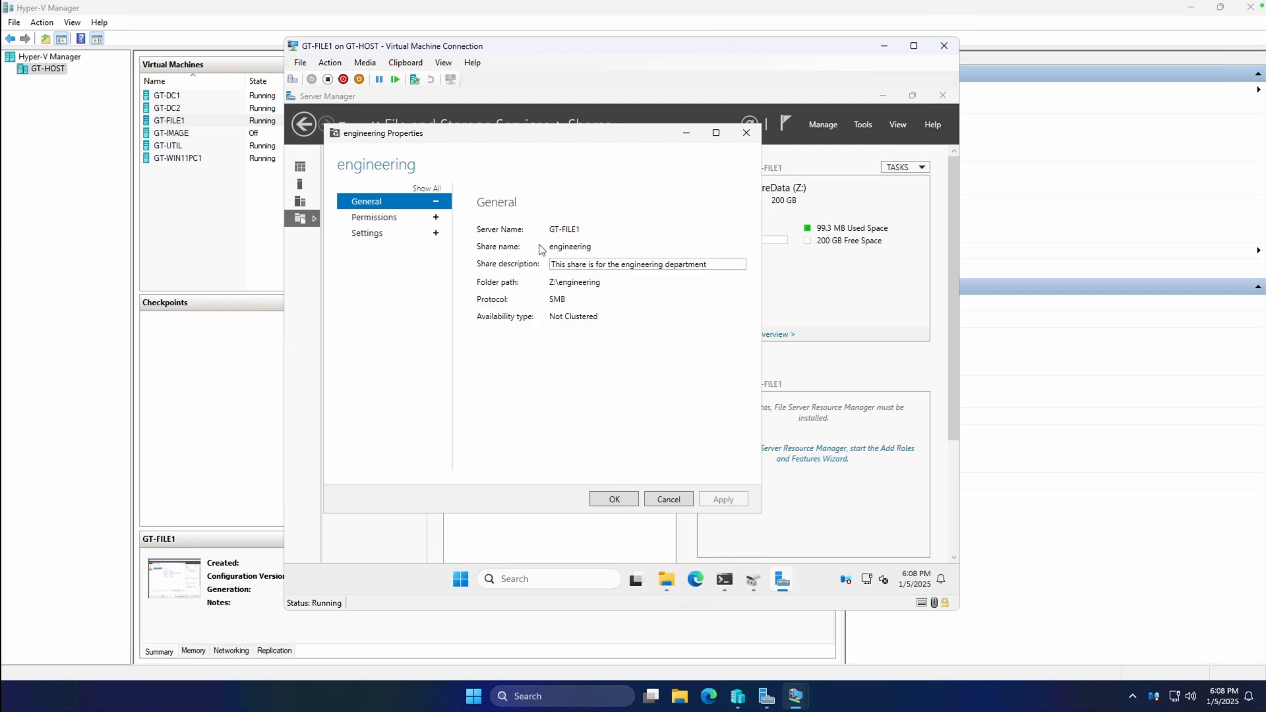
left_click(668, 499)
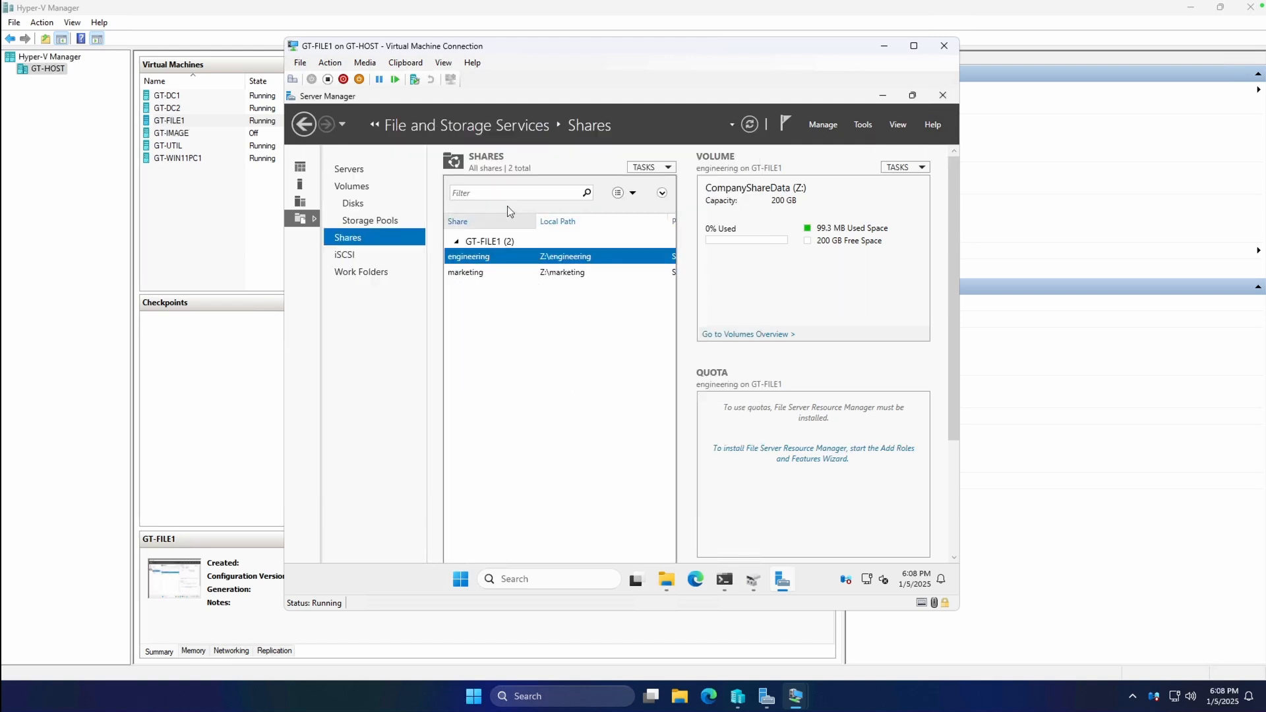
Start a New Share and create a new folder on the CompanyShareData (Z:) drive.
left_click(650, 167)
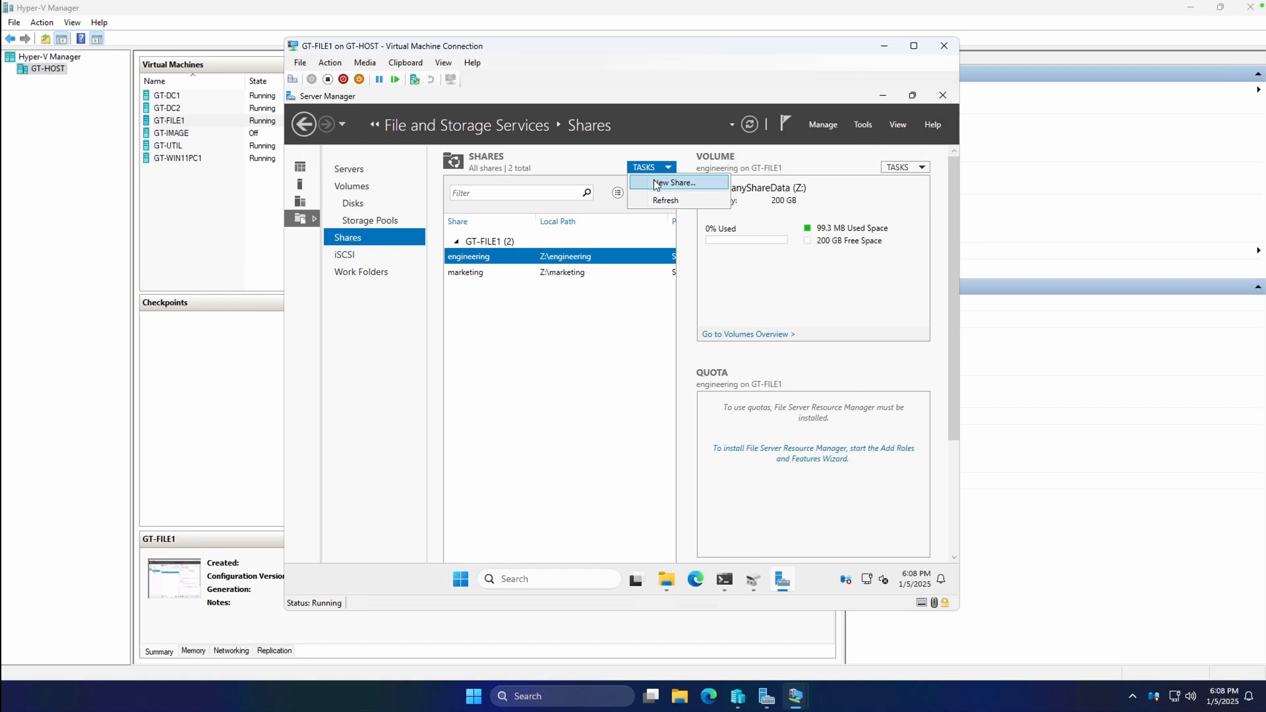
left_click(658, 184)
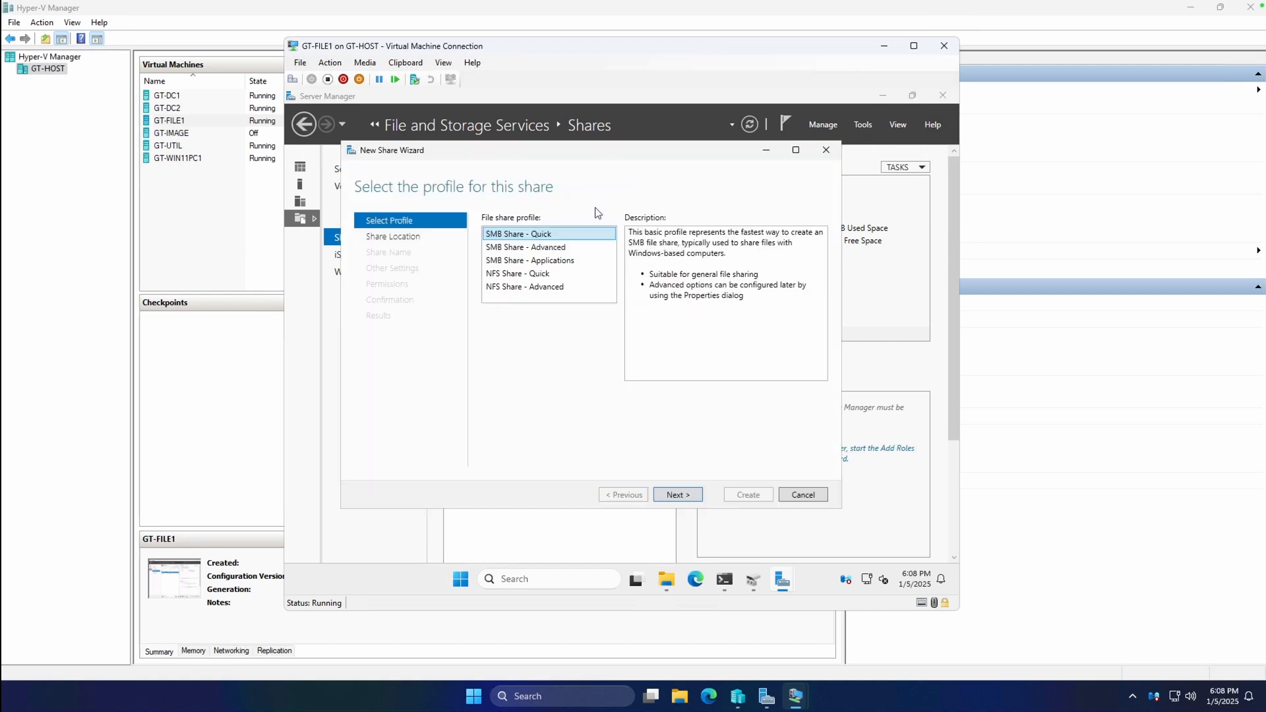
left_click(667, 581)
left_click(708, 291)
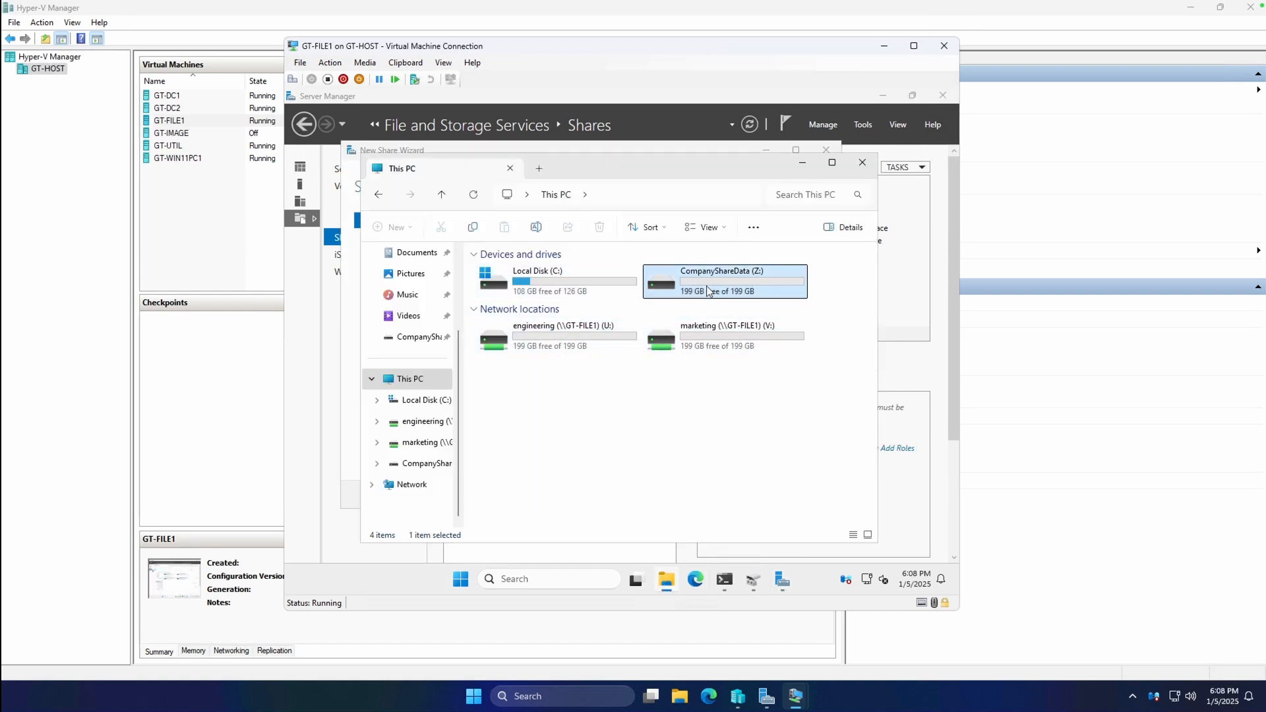
double_click(708, 291)
right_click(583, 379)
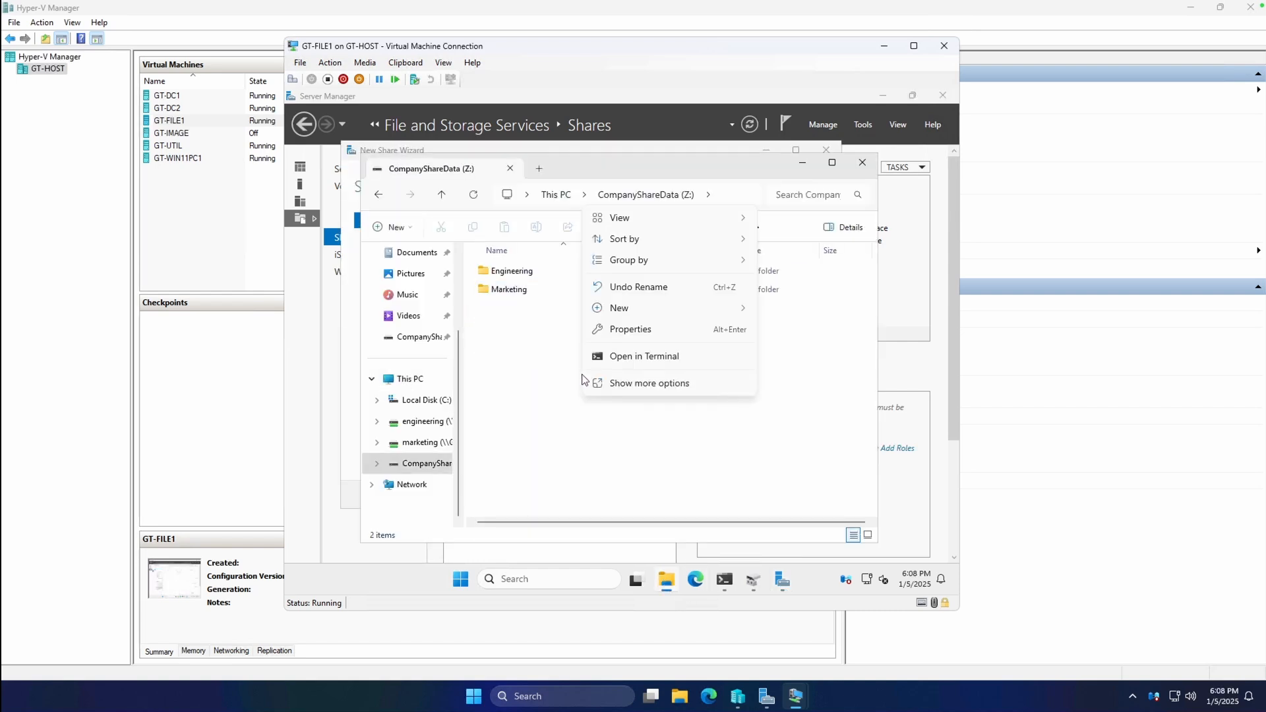
left_click(641, 383)
left_click(748, 371)
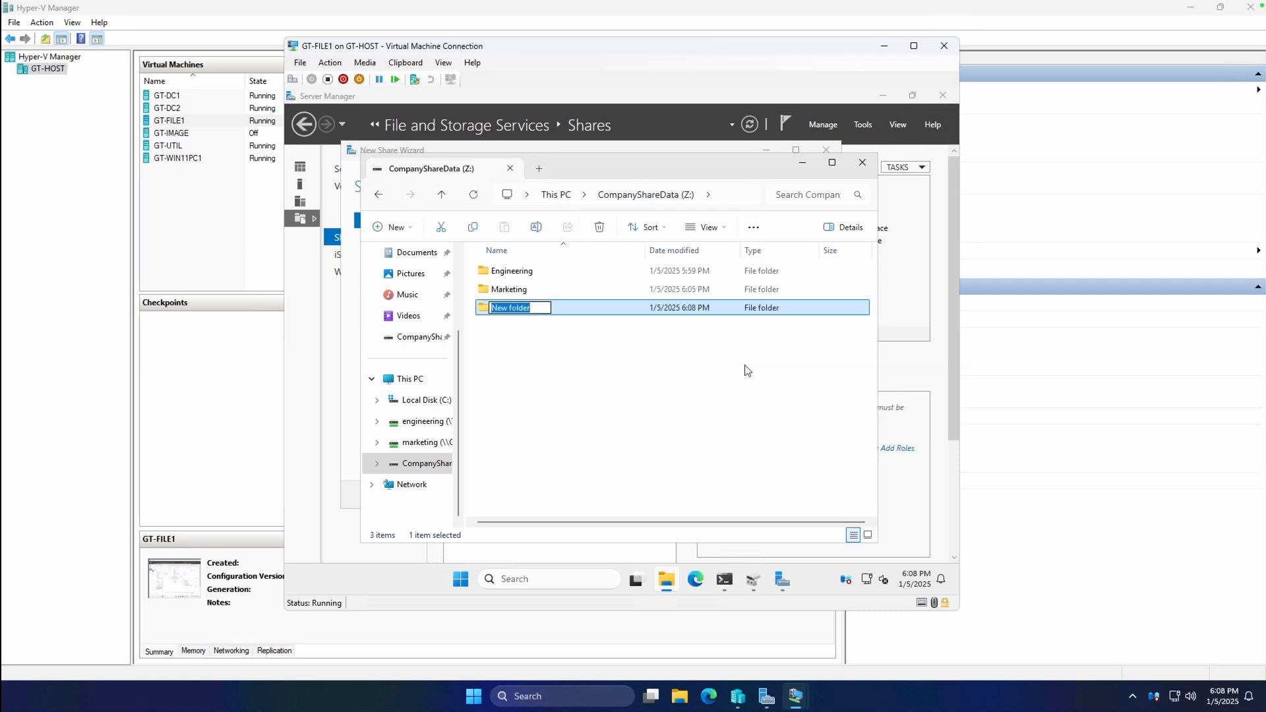
type("Accounting")
key("Return")
Choose the SMB Share – Quick profile with custom path Z:\hiddenshare.
mouse_move(782, 579)
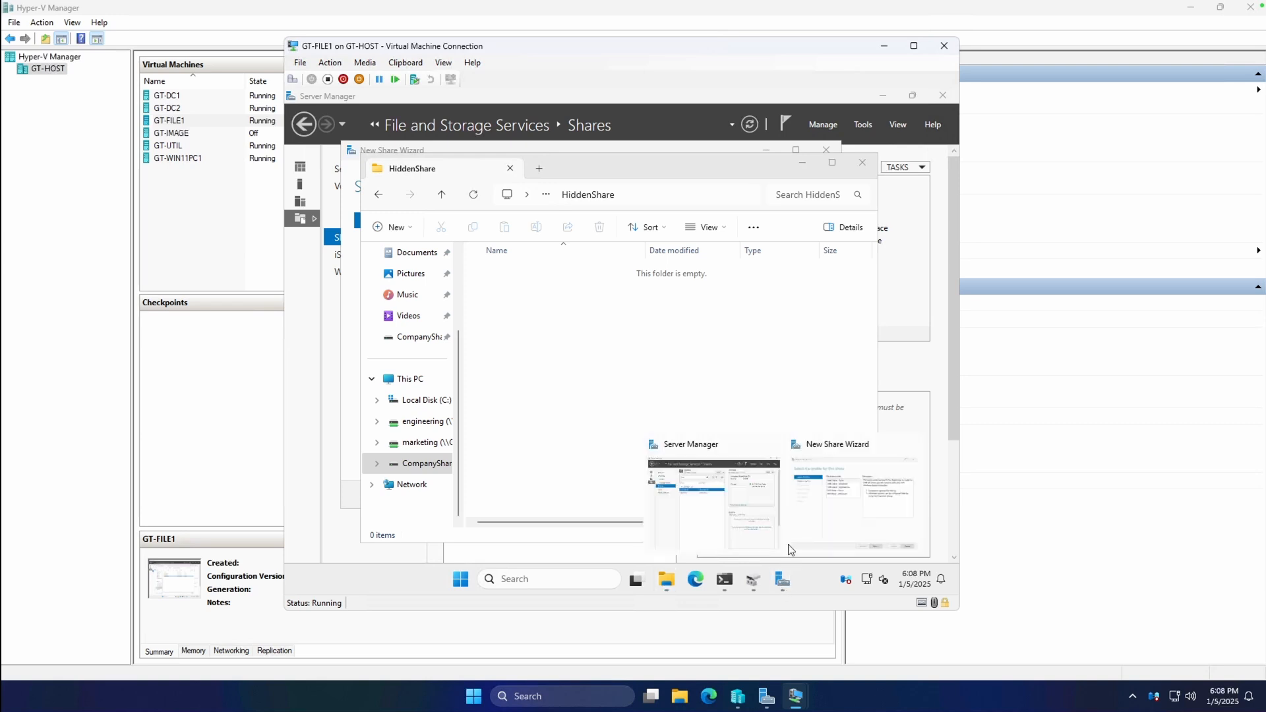
left_click(840, 507)
left_click(685, 494)
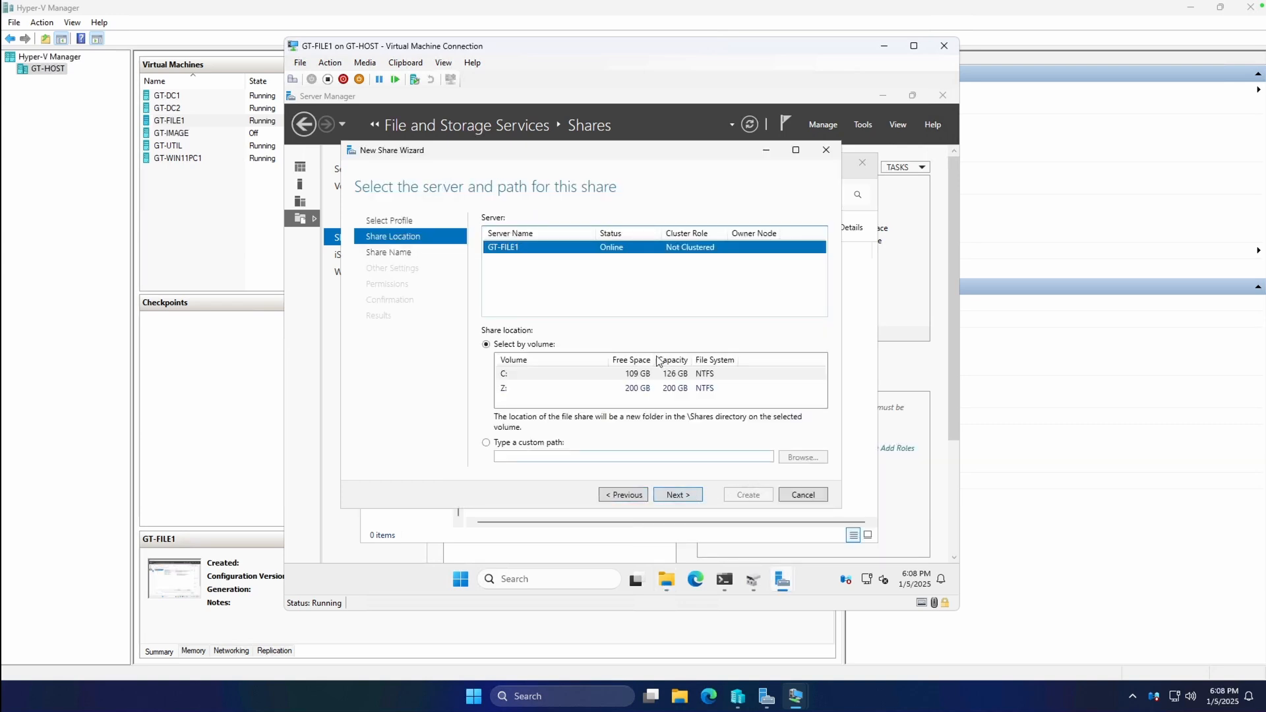
left_click(558, 443)
left_click(803, 457)
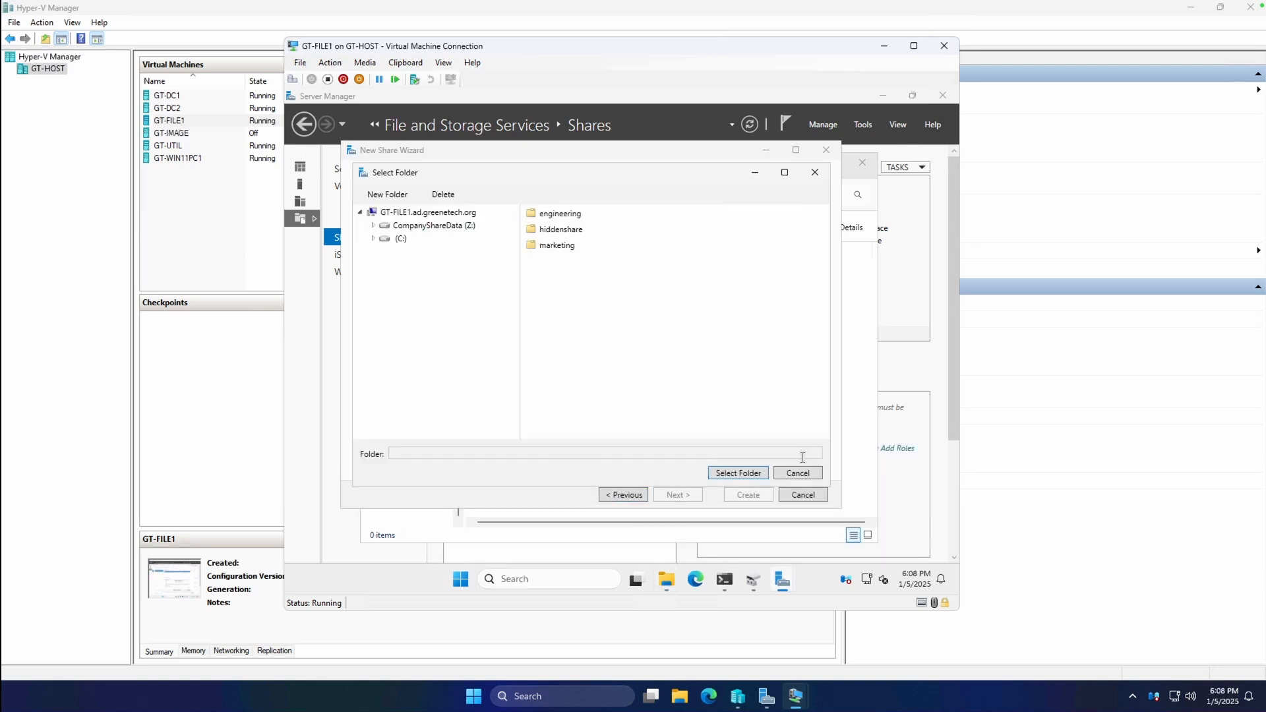
left_click(572, 231)
left_click(732, 472)
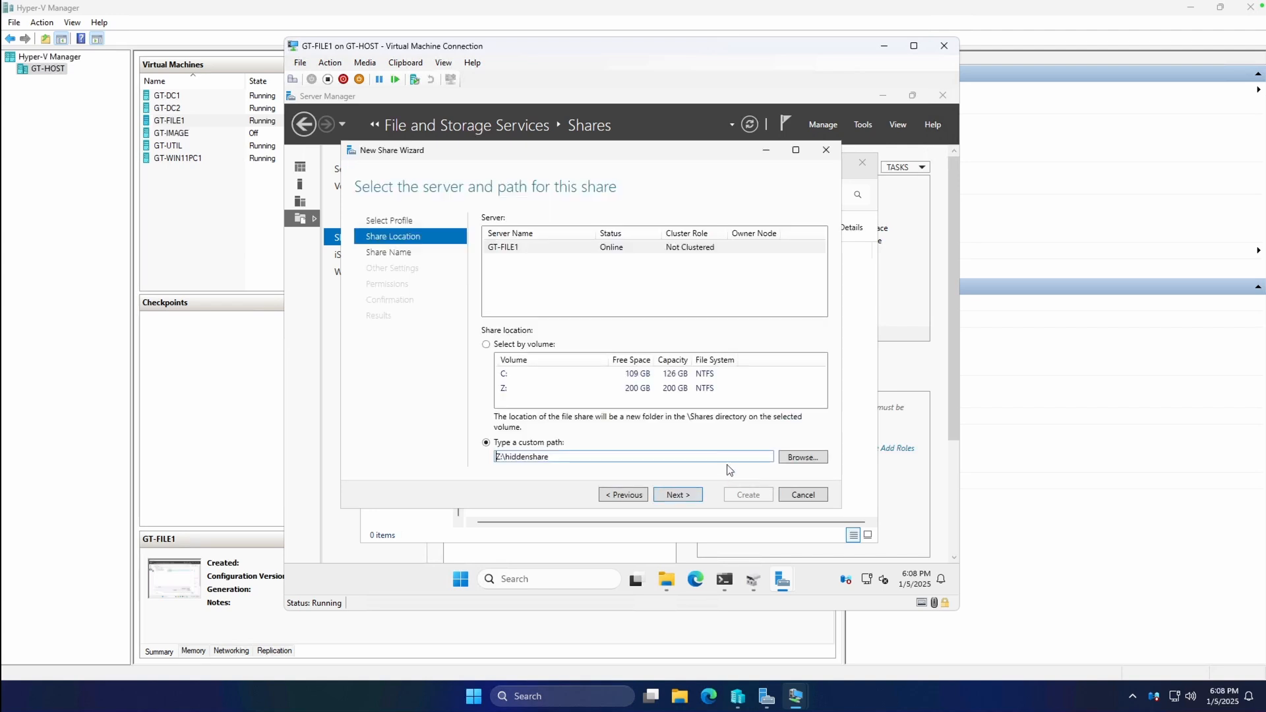
left_click(698, 495)
Name the share hiddenshare$ with description 'This is a test hidden share for demon'.
left_click(625, 220)
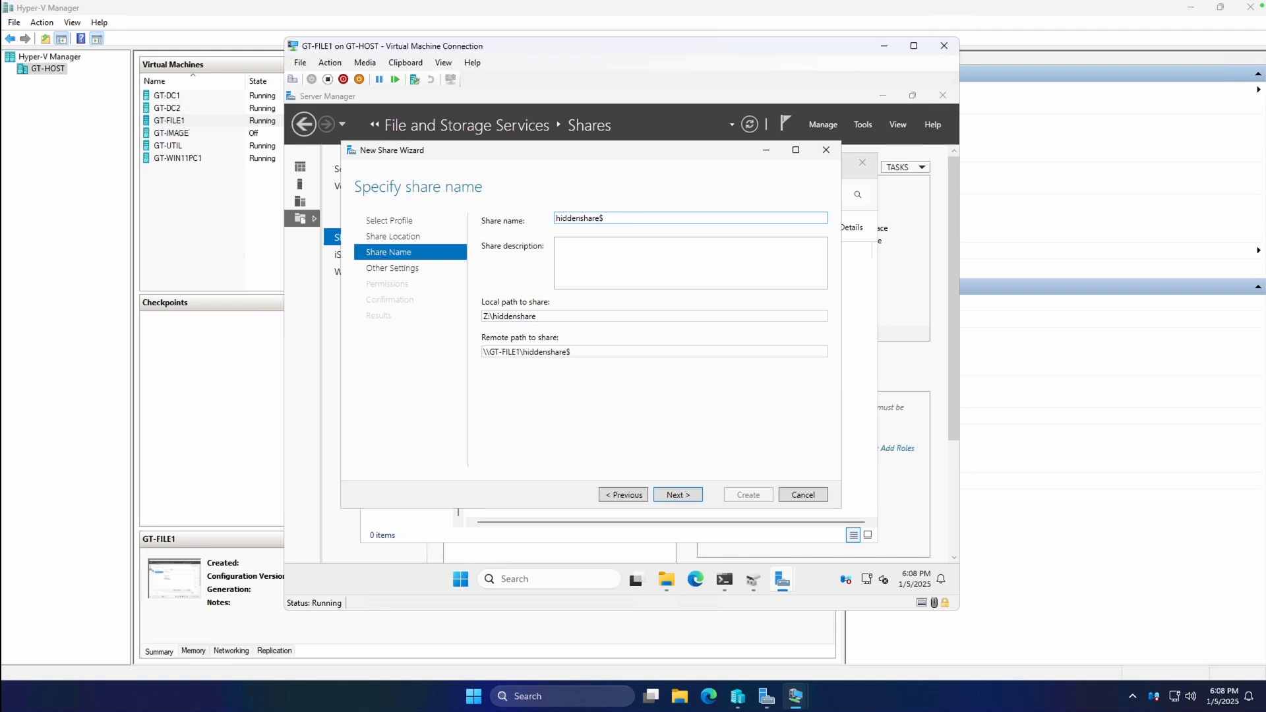
left_click(655, 271)
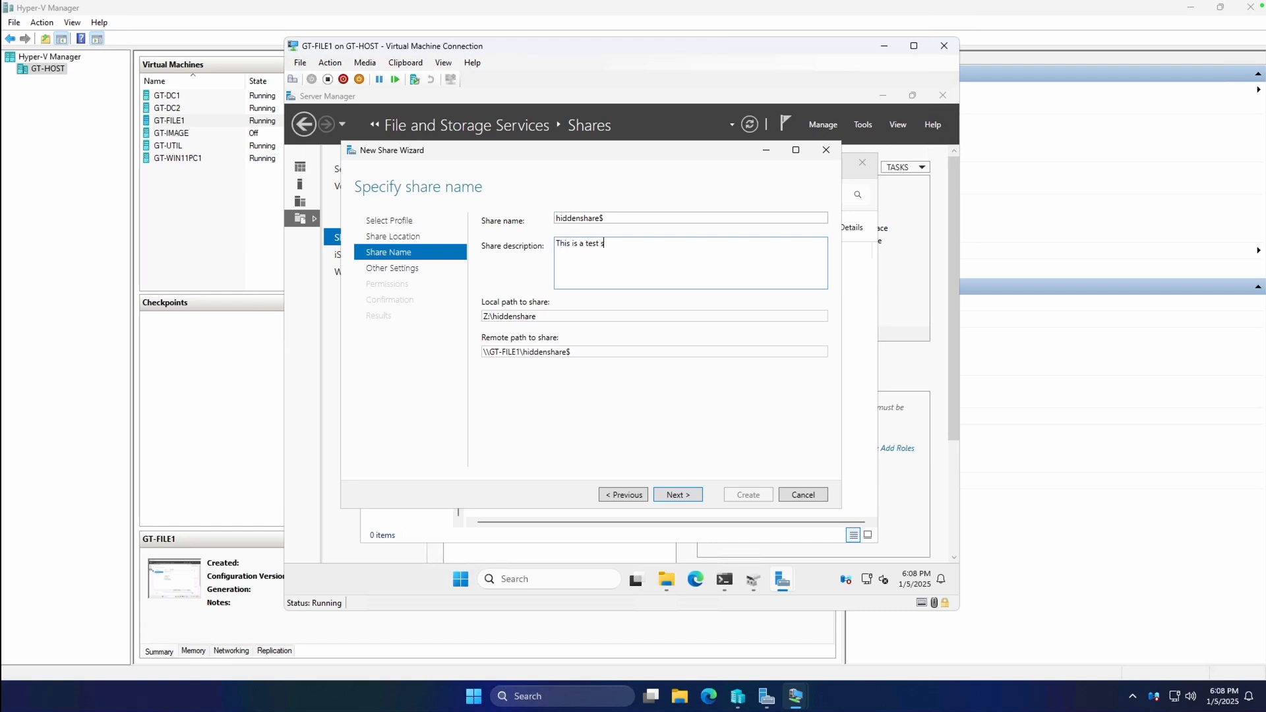
type("This is a test hidden share for demonstration purposes")
left_click(671, 492)
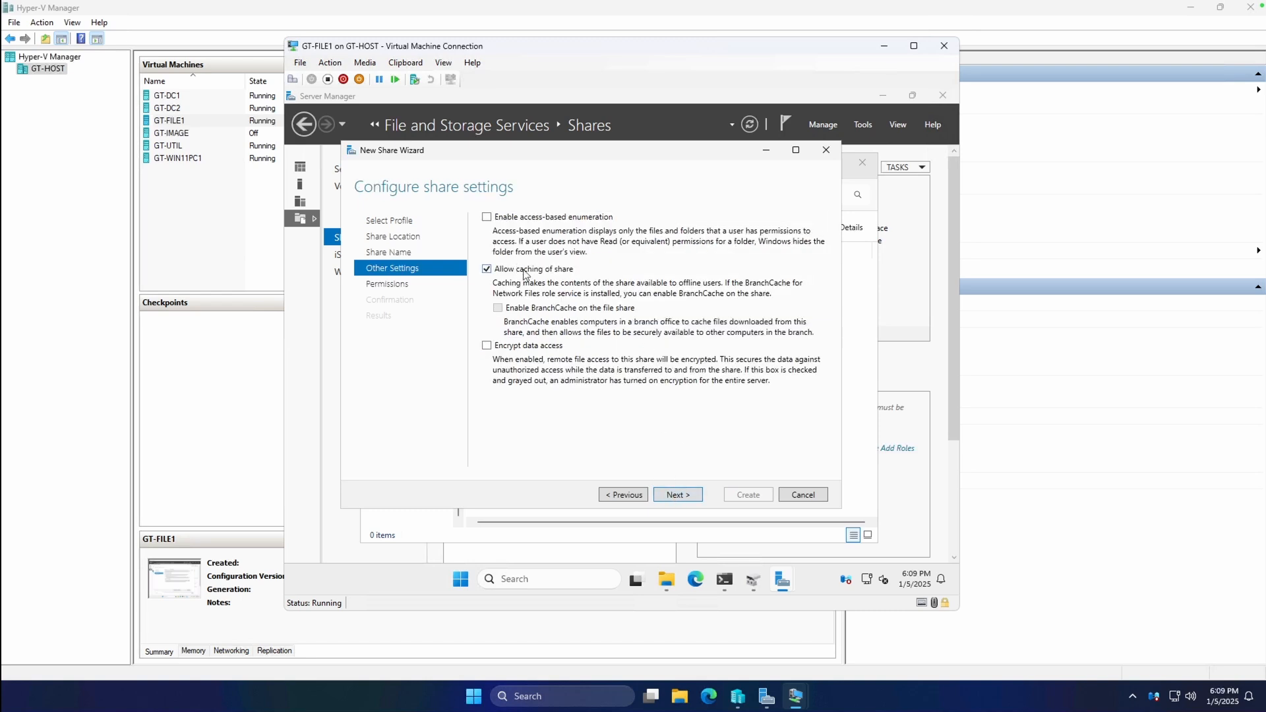
Enable access-based enumeration, keep default permissions, create the share, and close the folder window.
left_click(555, 217)
left_click(687, 493)
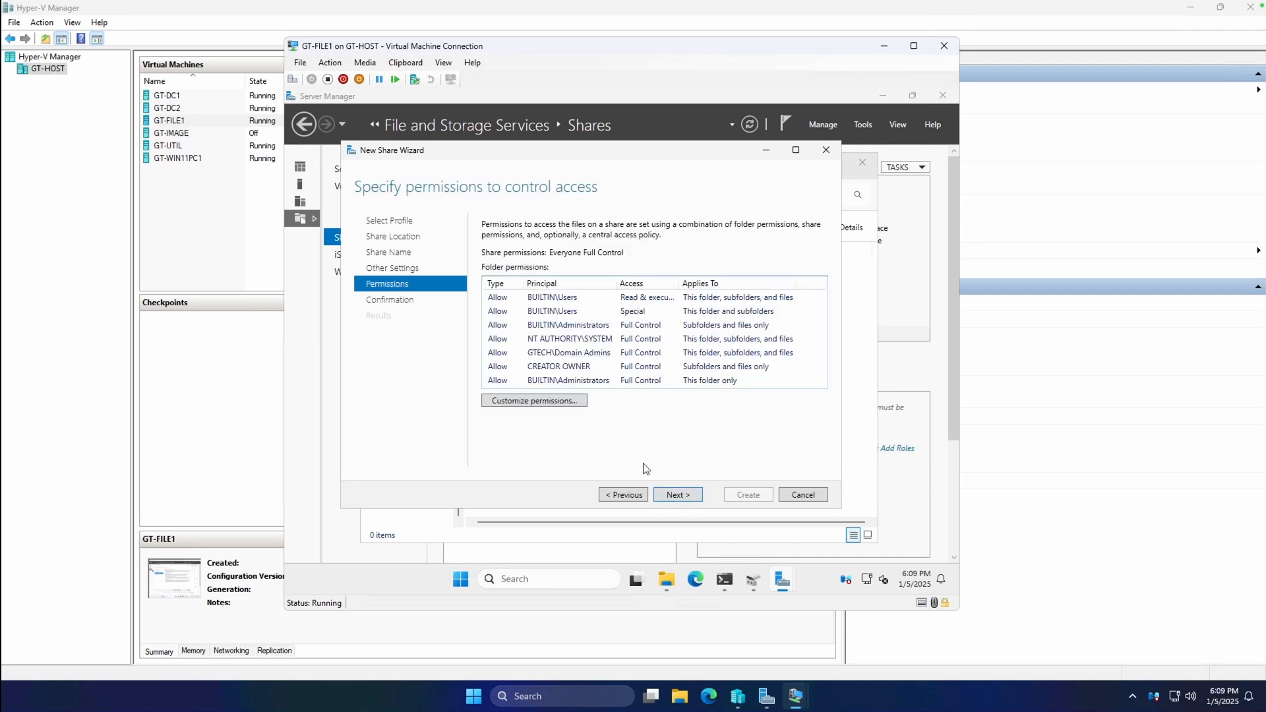
left_click(697, 495)
left_click(747, 496)
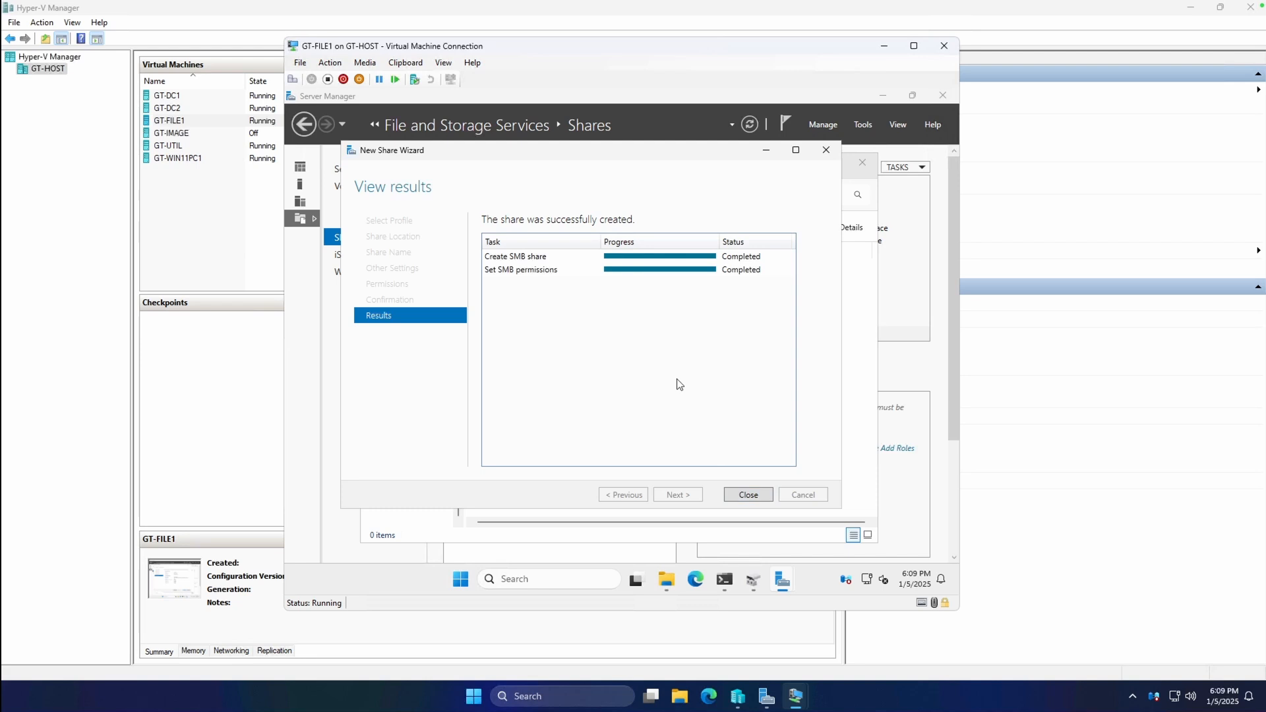
left_click(748, 495)
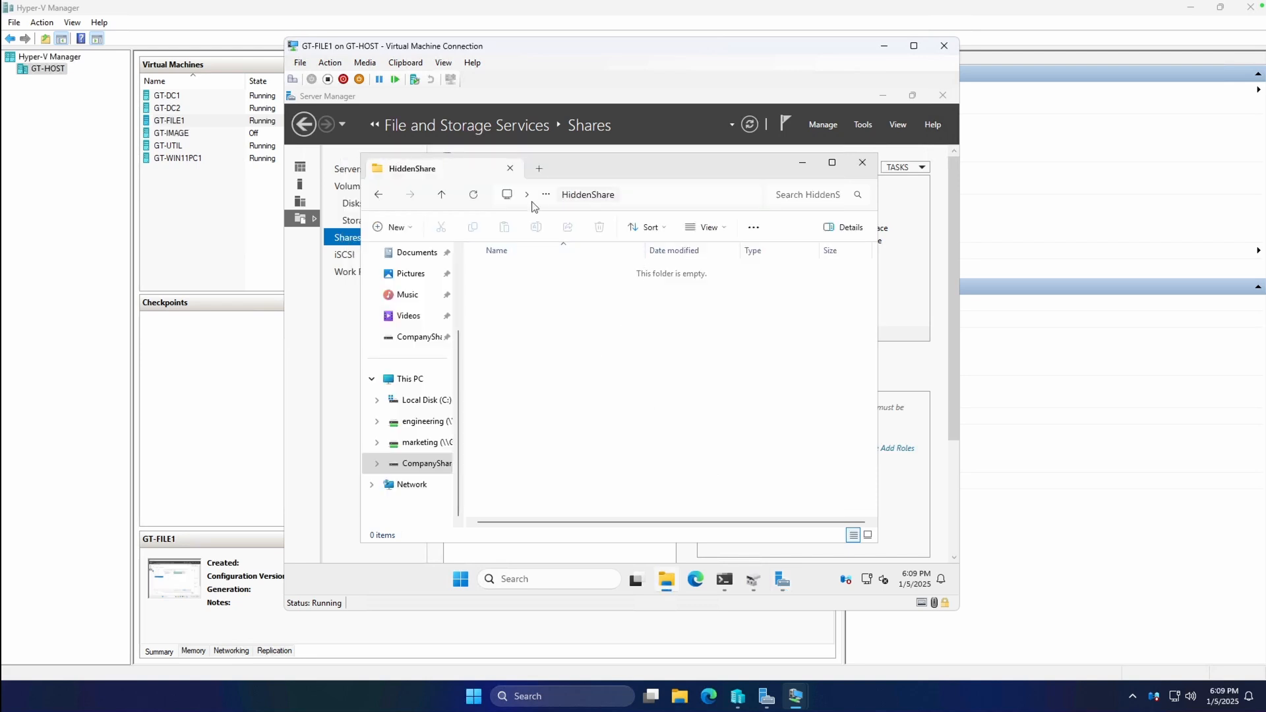
left_click(862, 162)
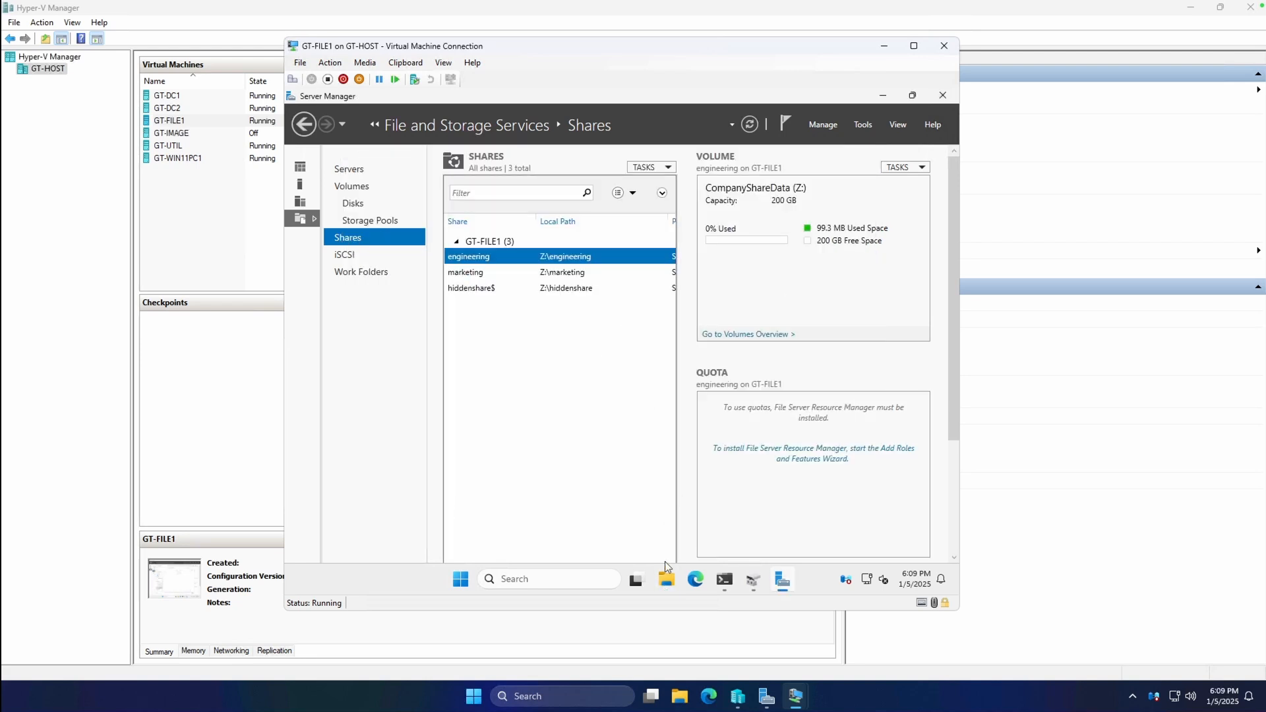
Open \\GT-FILE1\hiddenshare$ in a new File Explorer window via the address bar.
key("super+e")
left_click(622, 194)
type("\\\\GT-FILE1")
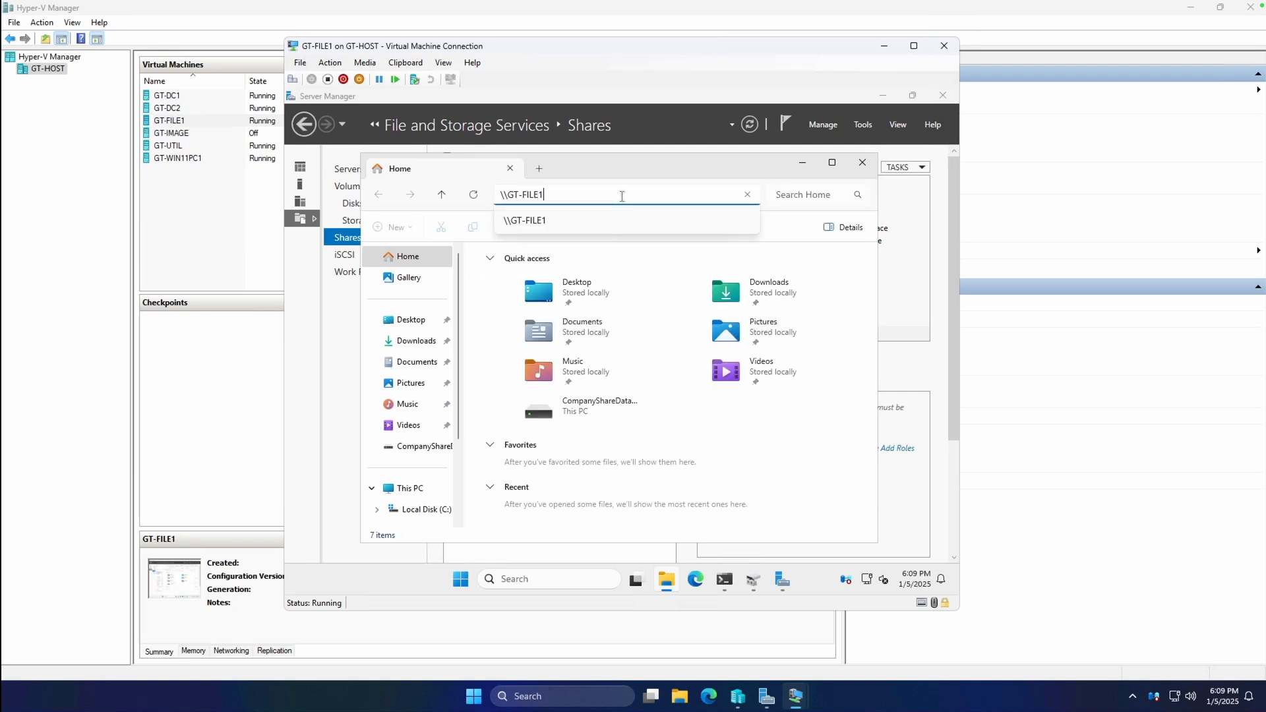
key("Return")
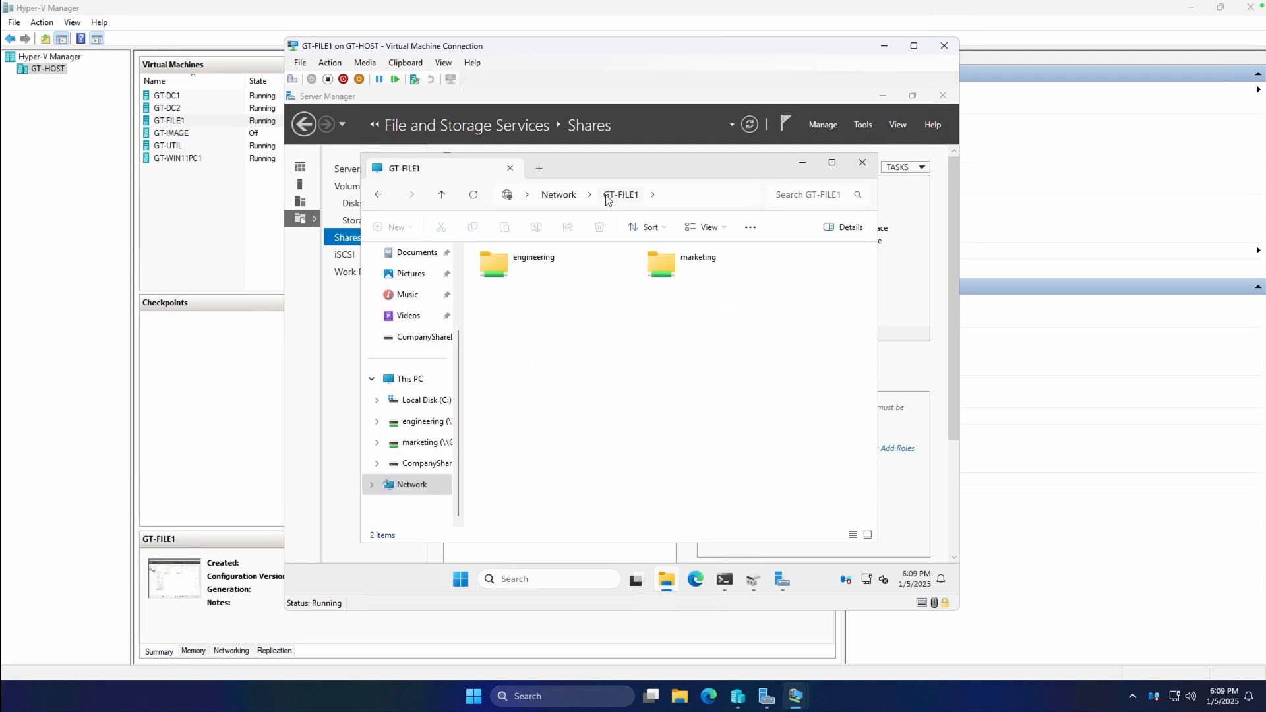
left_click(690, 197)
left_click(594, 317)
left_click(687, 197)
left_click(689, 196)
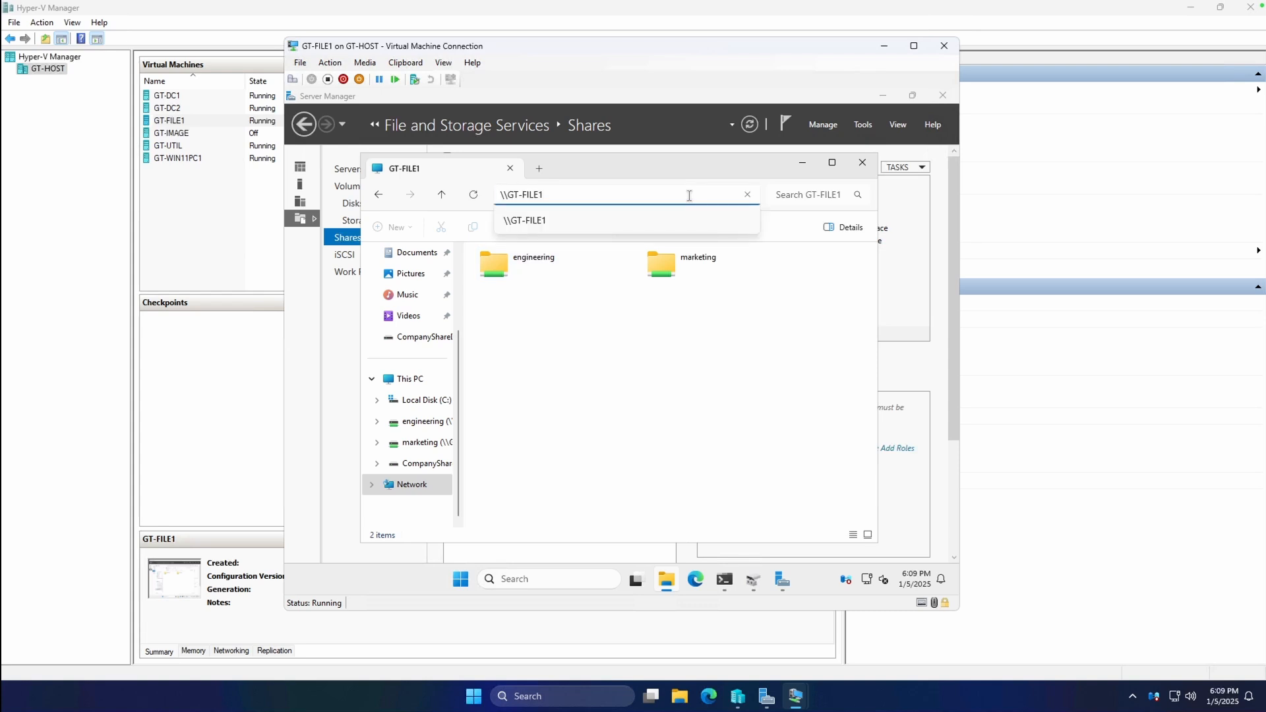
type("\\hidd")
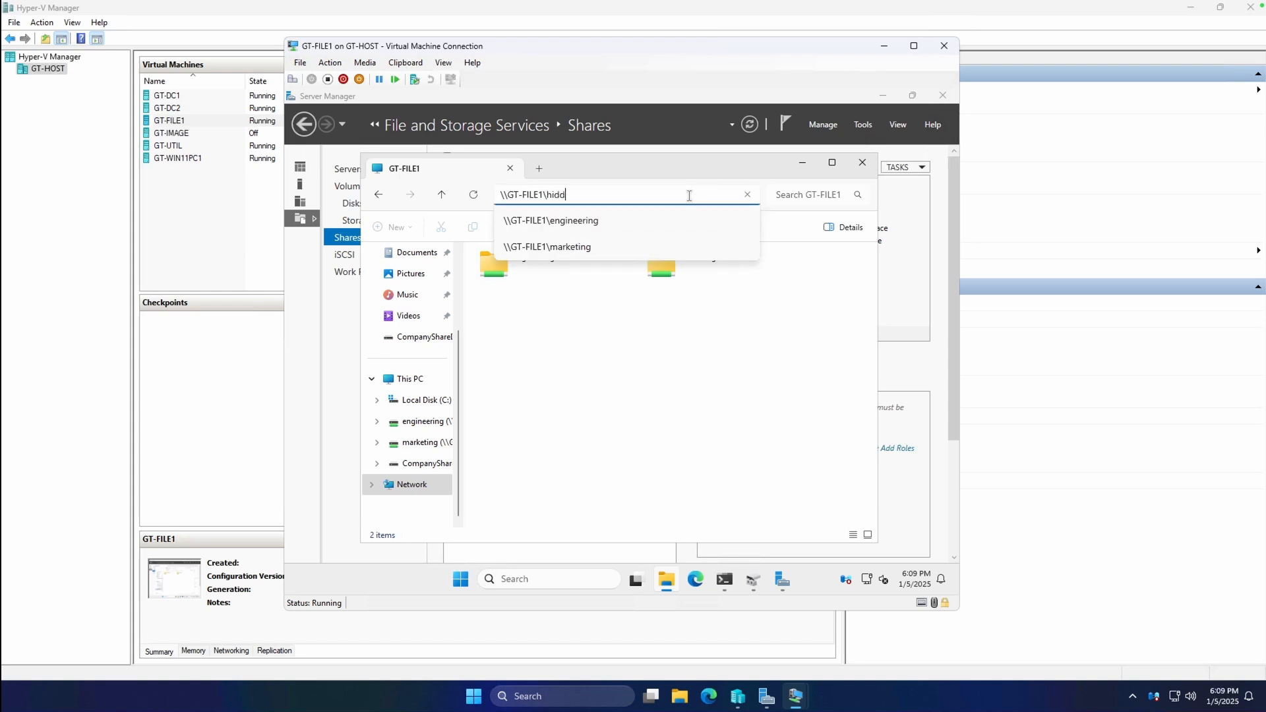
type("enshare$")
key("Return")
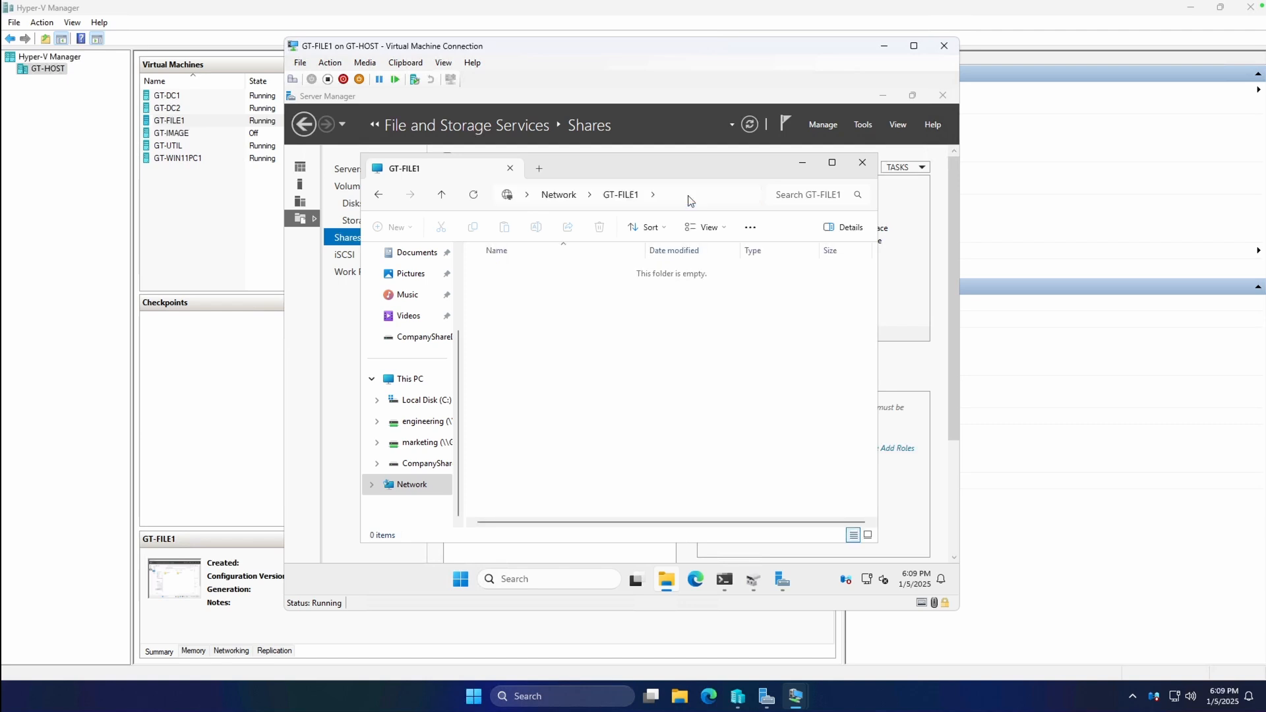
Create a Testing folder in the hidden share and close File Explorer.
right_click(629, 348)
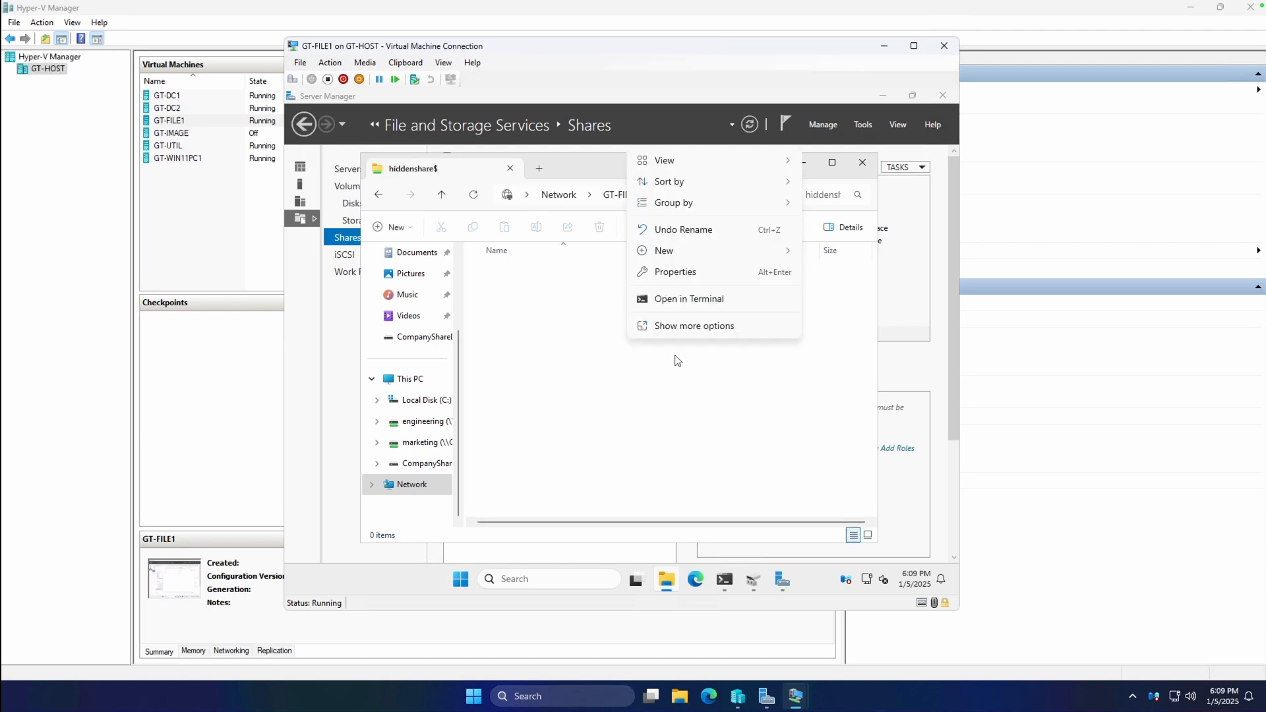
mouse_move(682, 254)
left_click(824, 261)
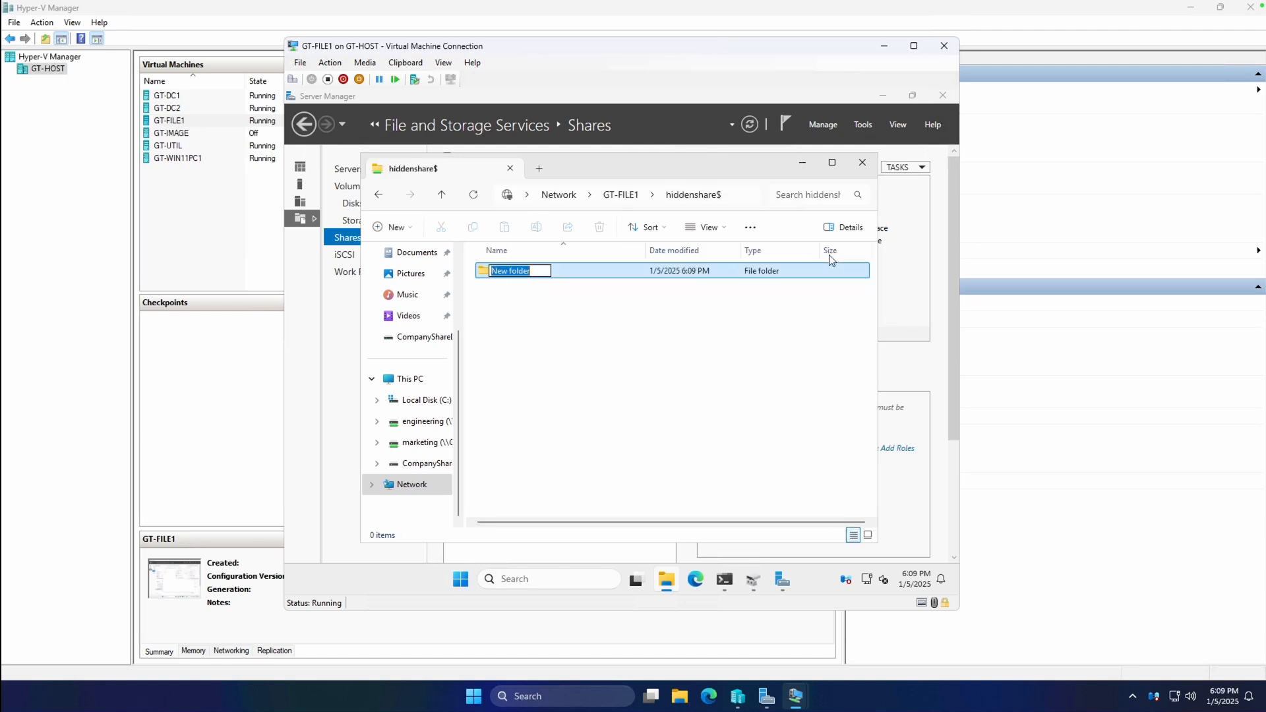
type("Testing")
key("Return")
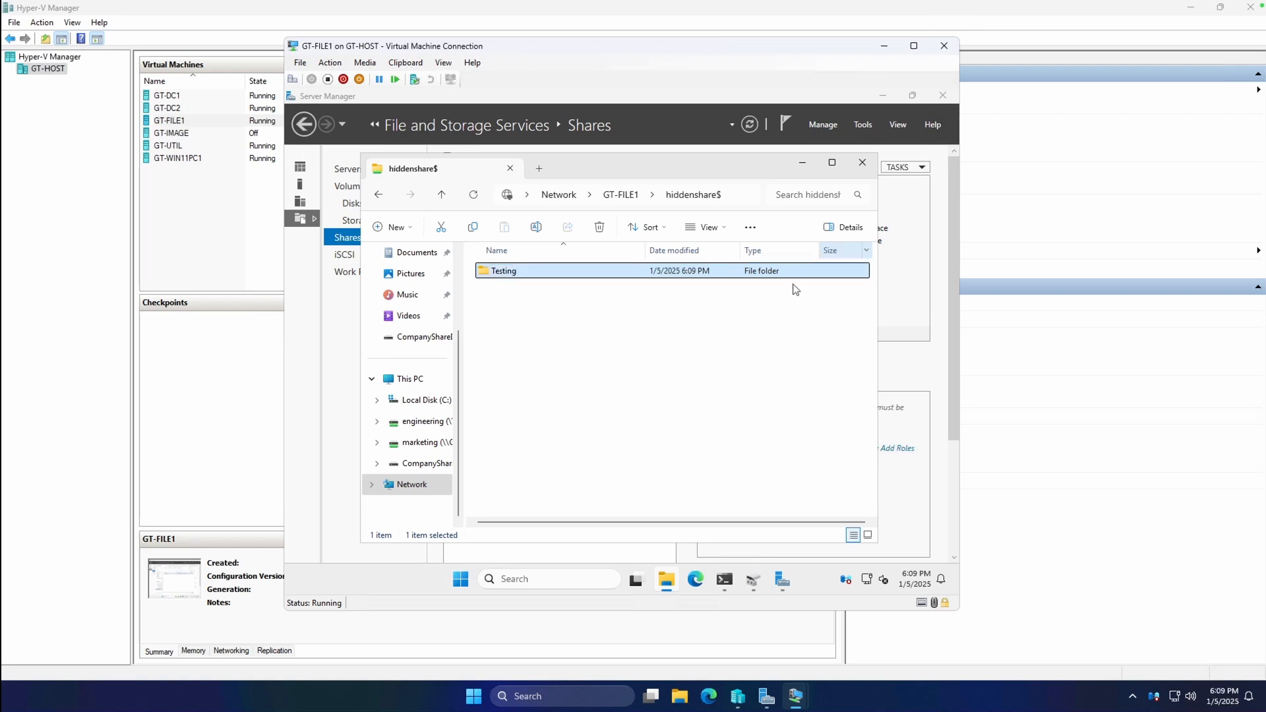
left_click(756, 310)
left_click(862, 162)
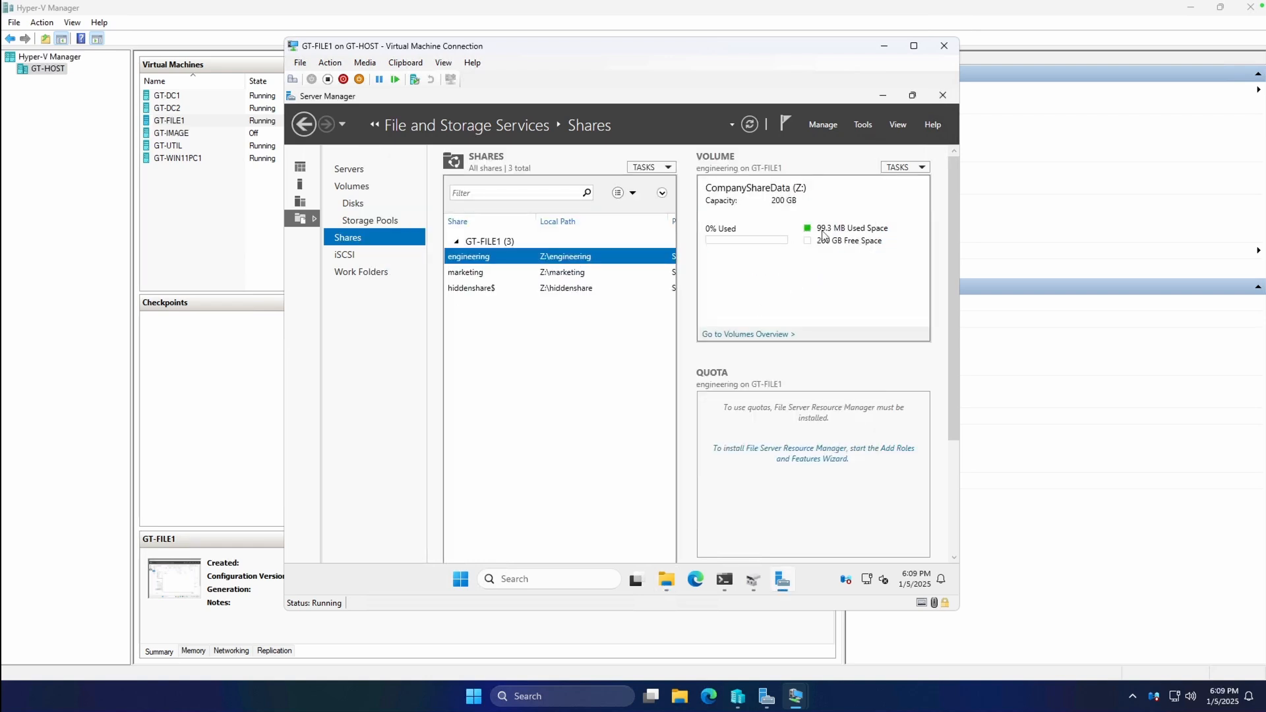
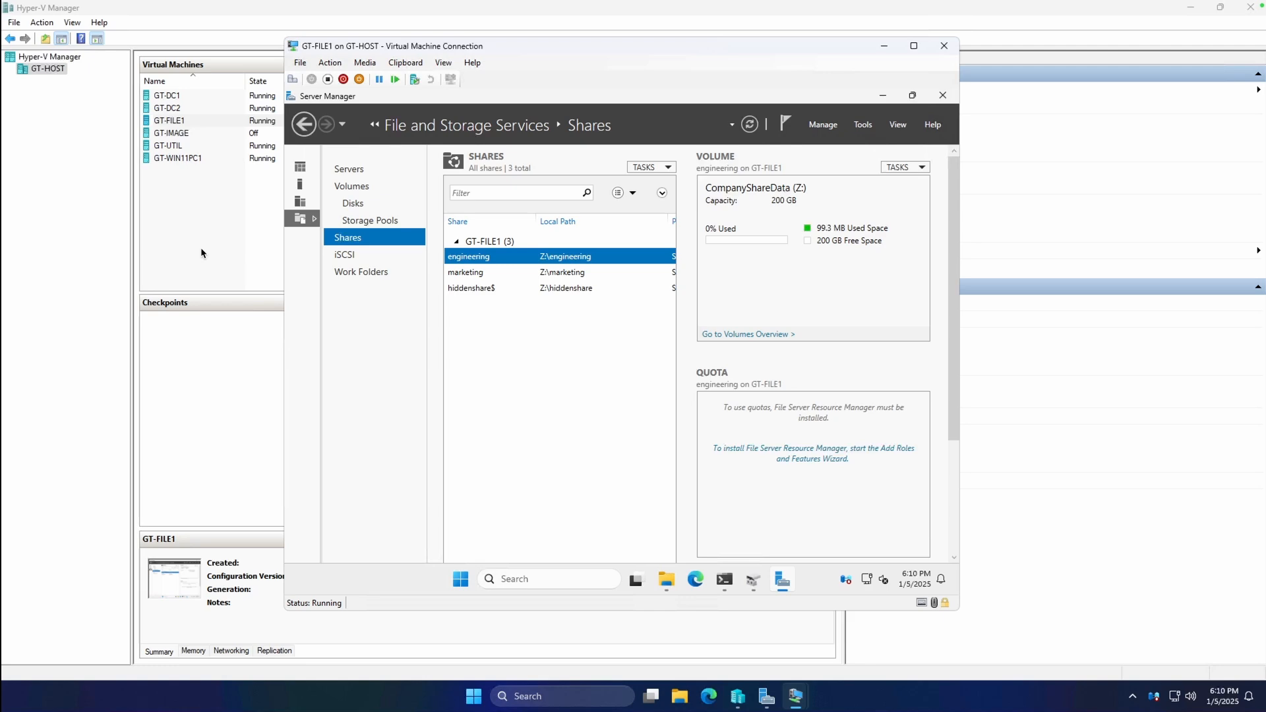
Connect to the GT-WIN11PC1 virtual machine and sign in with the account password.
right_click(186, 161)
left_click(212, 168)
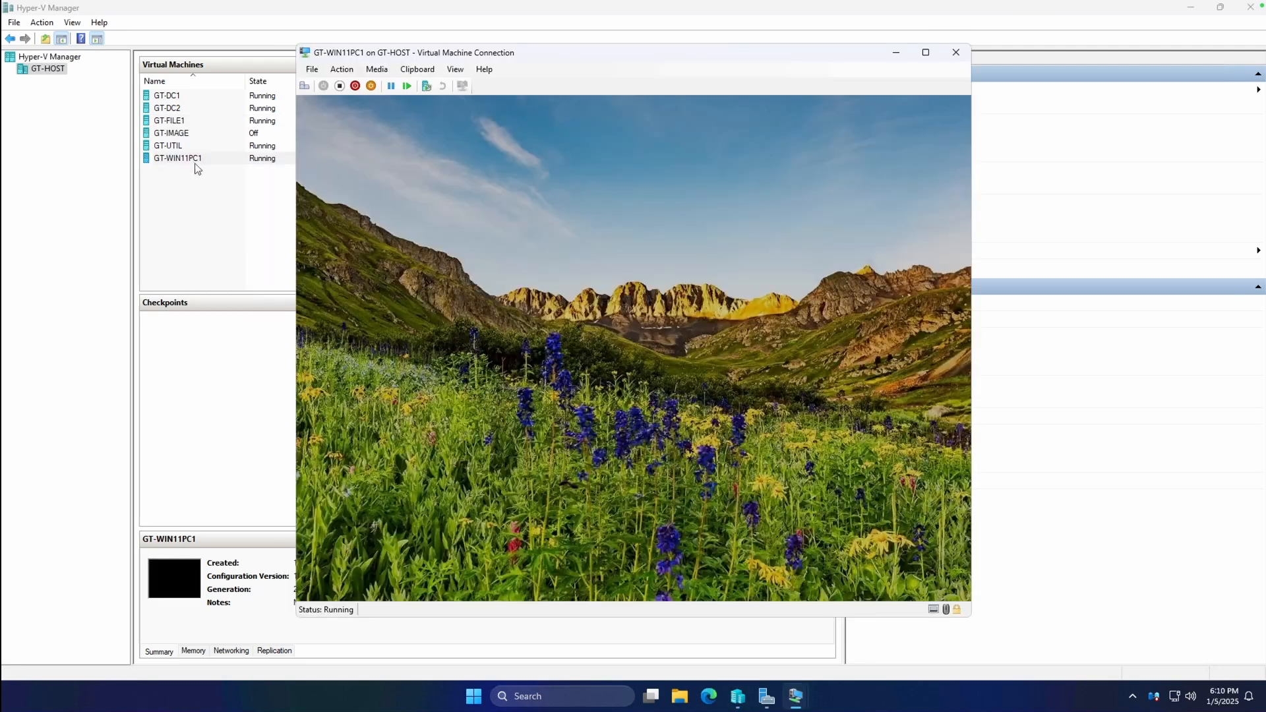
left_click(356, 70)
left_click(360, 85)
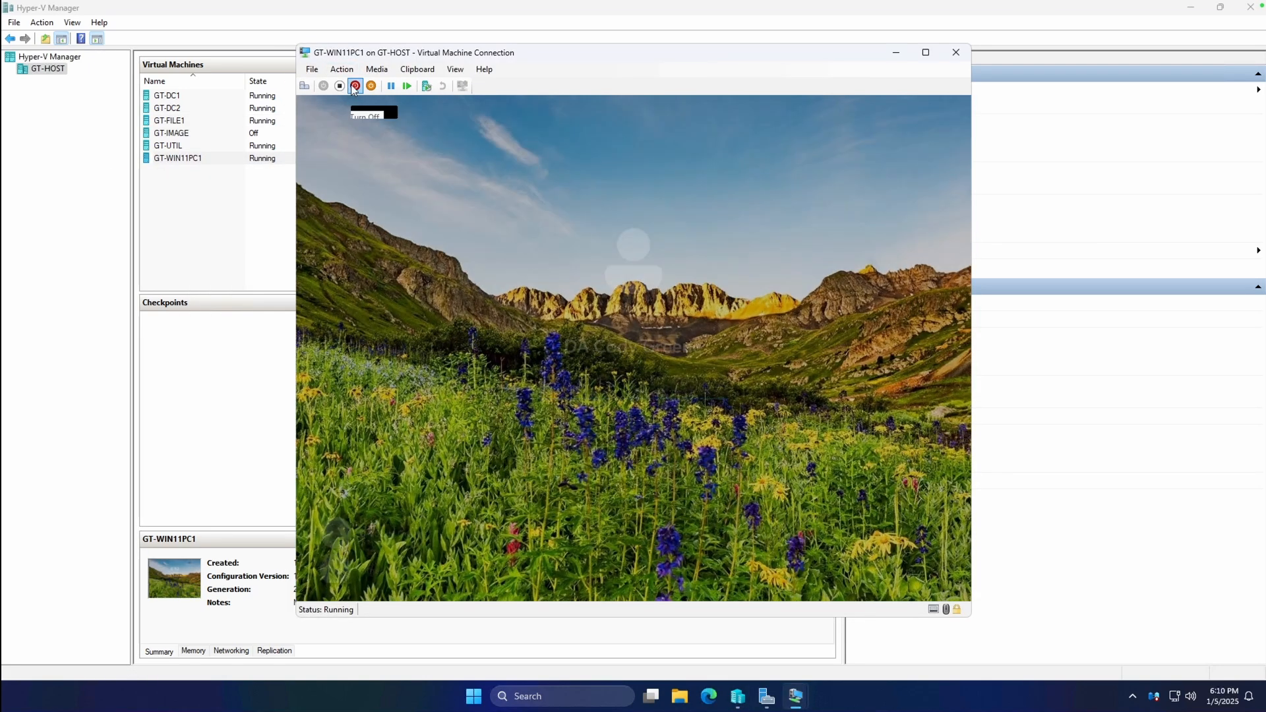
type("password")
key("Return")
left_click(774, 582)
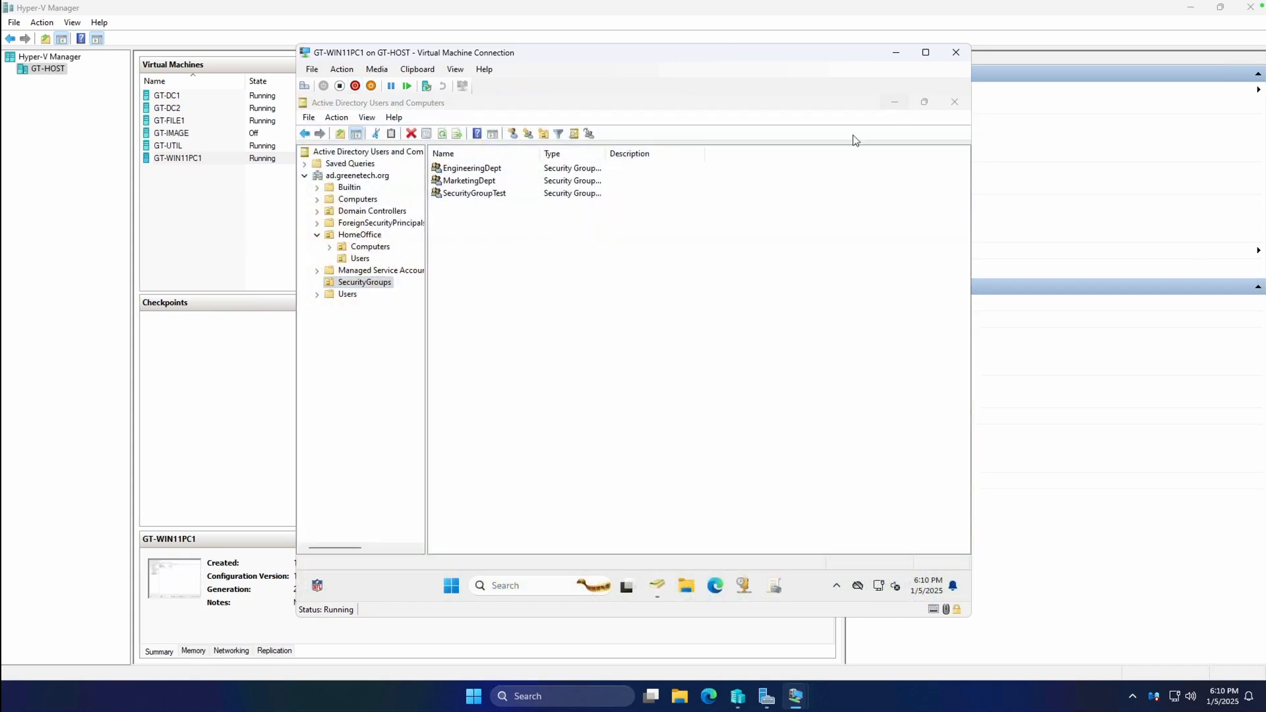
left_click(794, 545)
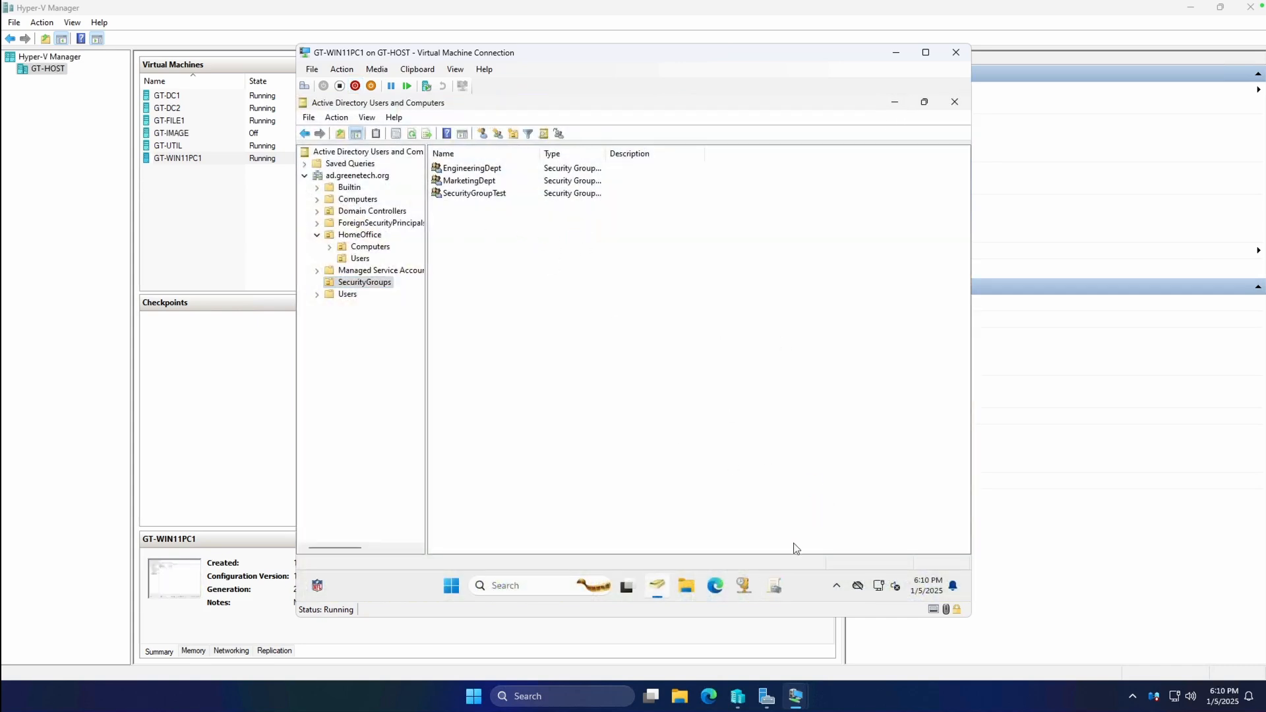
Create a new GPO named MarketingDeptShareDriveMapping under Group Policy Objects.
left_click(775, 587)
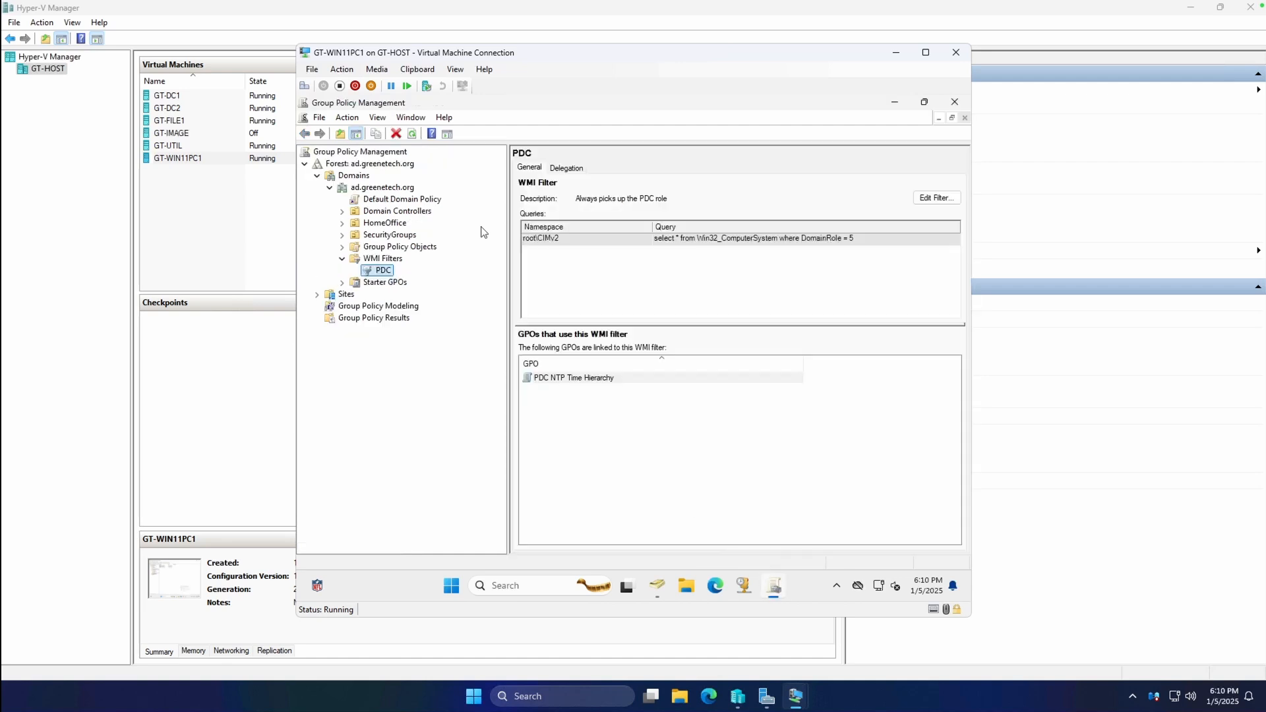
double_click(387, 249)
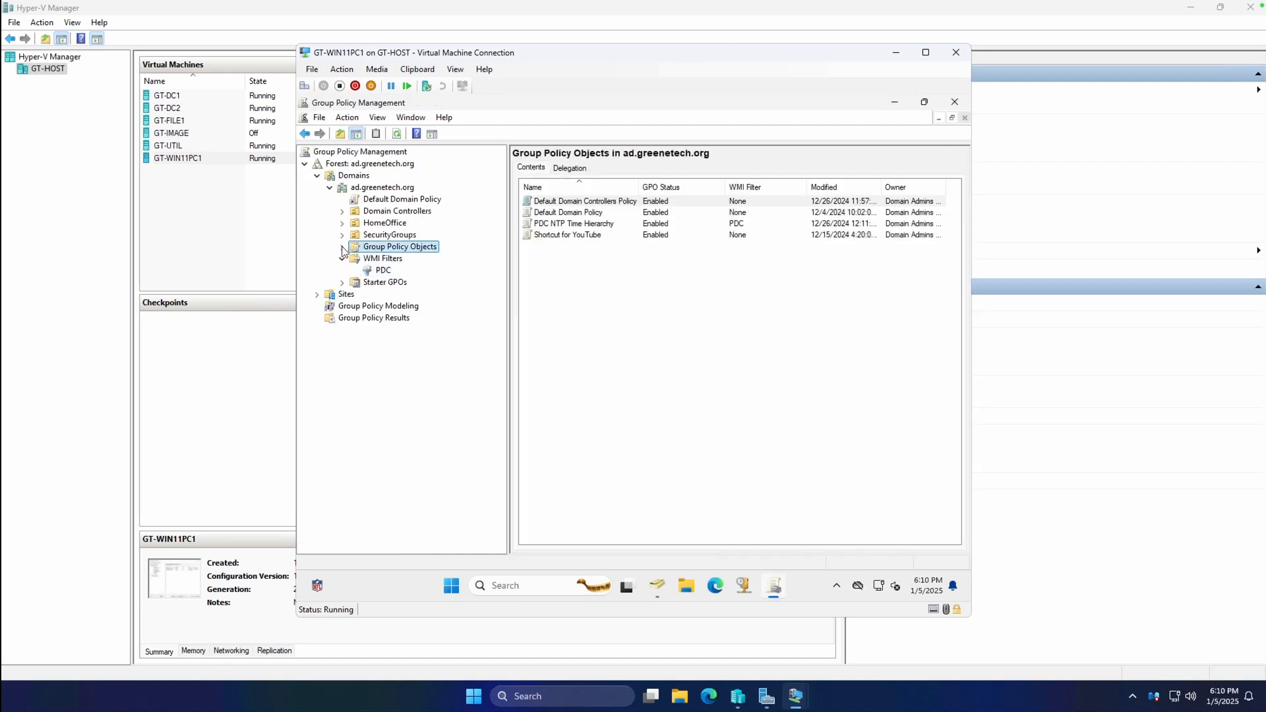
right_click(394, 251)
left_click(422, 257)
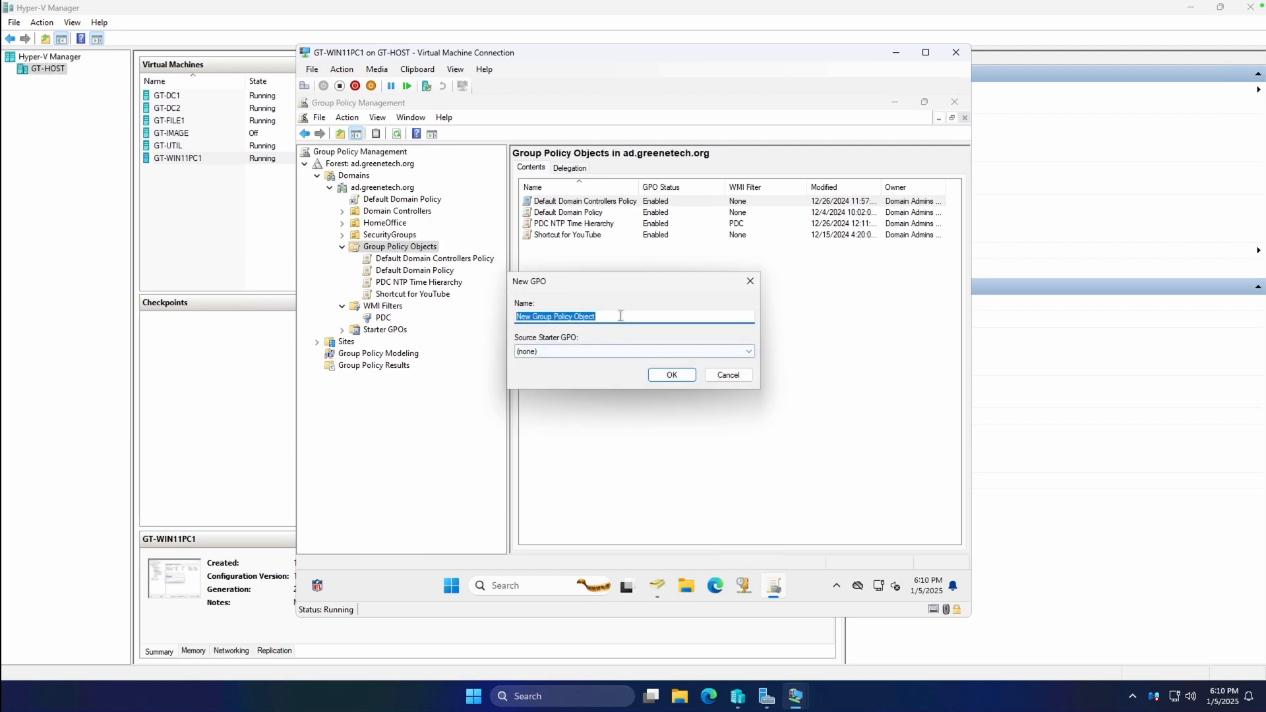
type("MarketingDeptShare")
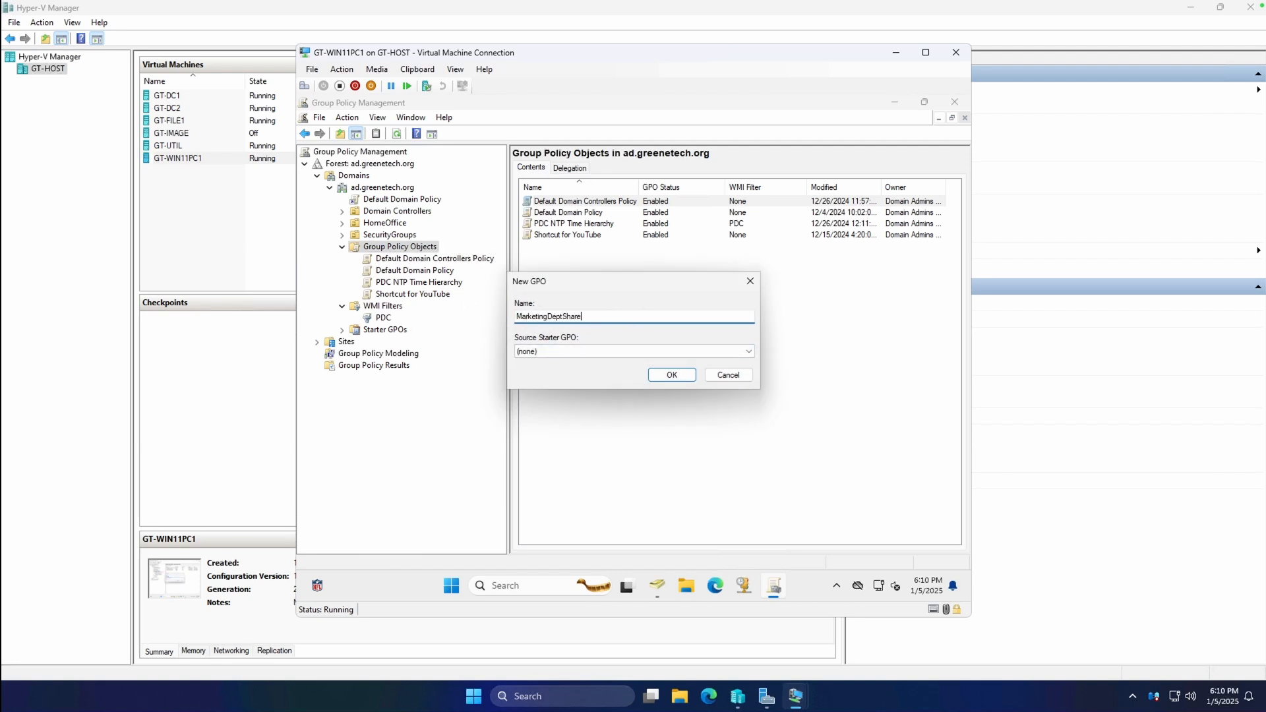
type("DriveMapping")
key("Return")
left_click(422, 282)
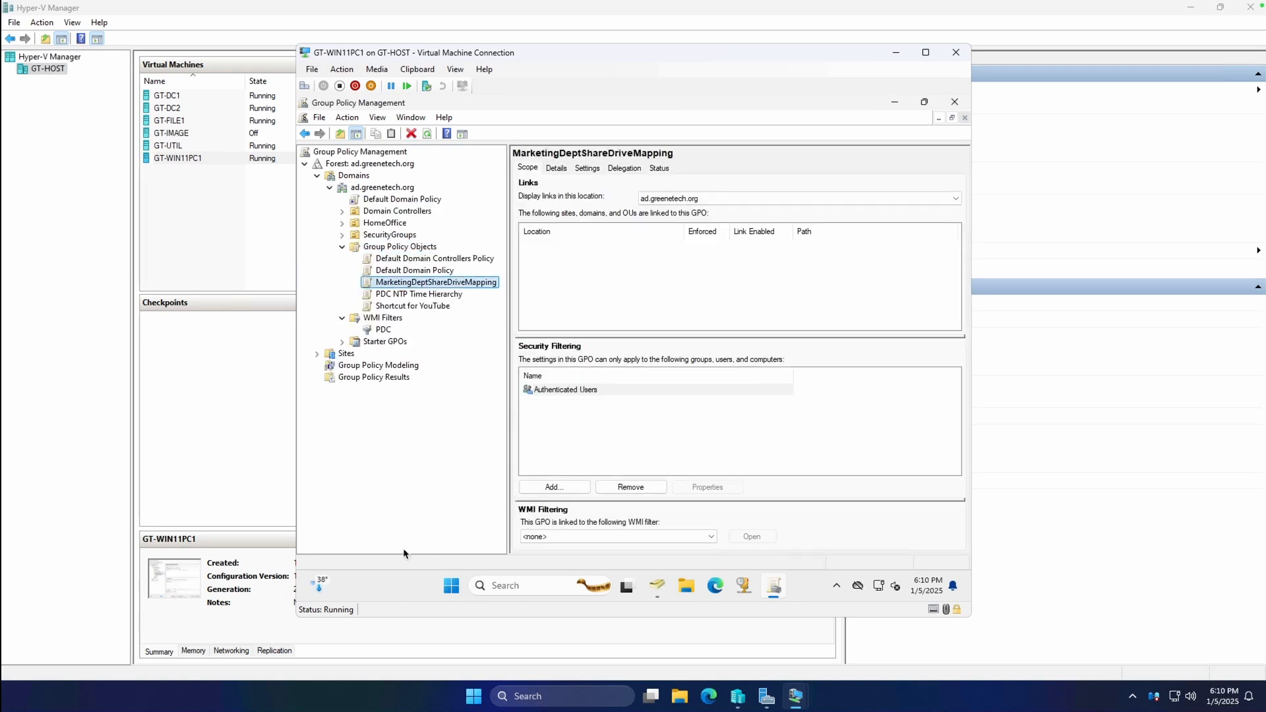
Edit the GPO and start a new Mapped Drive under User Configuration > Preferences > Drive Maps.
right_click(432, 285)
left_click(454, 292)
left_click(364, 256)
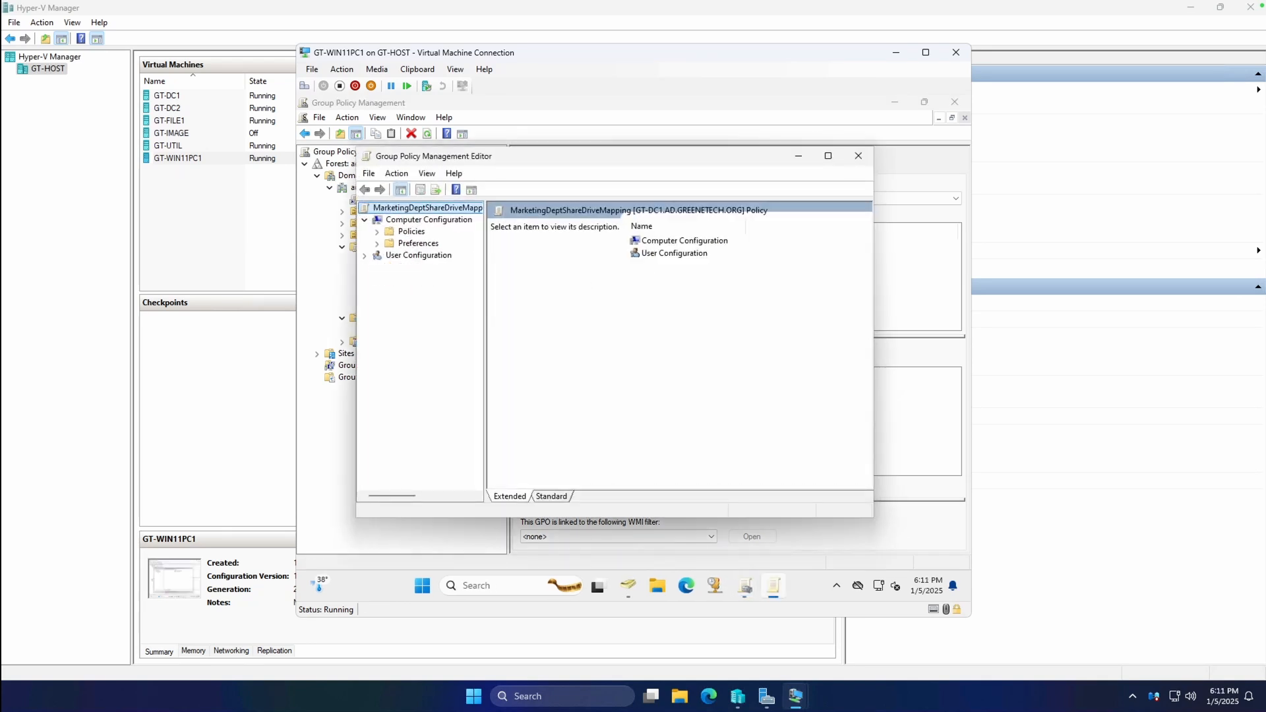
left_click(364, 257)
left_click(377, 278)
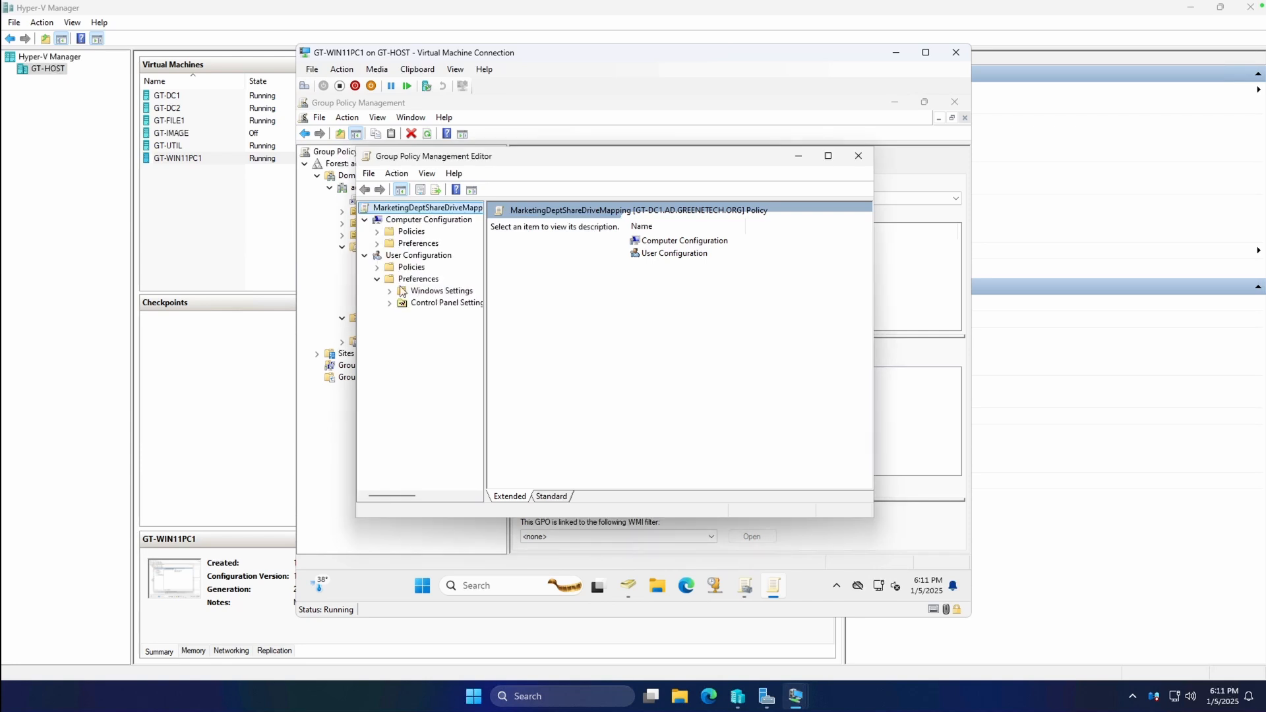
left_click(389, 292)
left_click(443, 315)
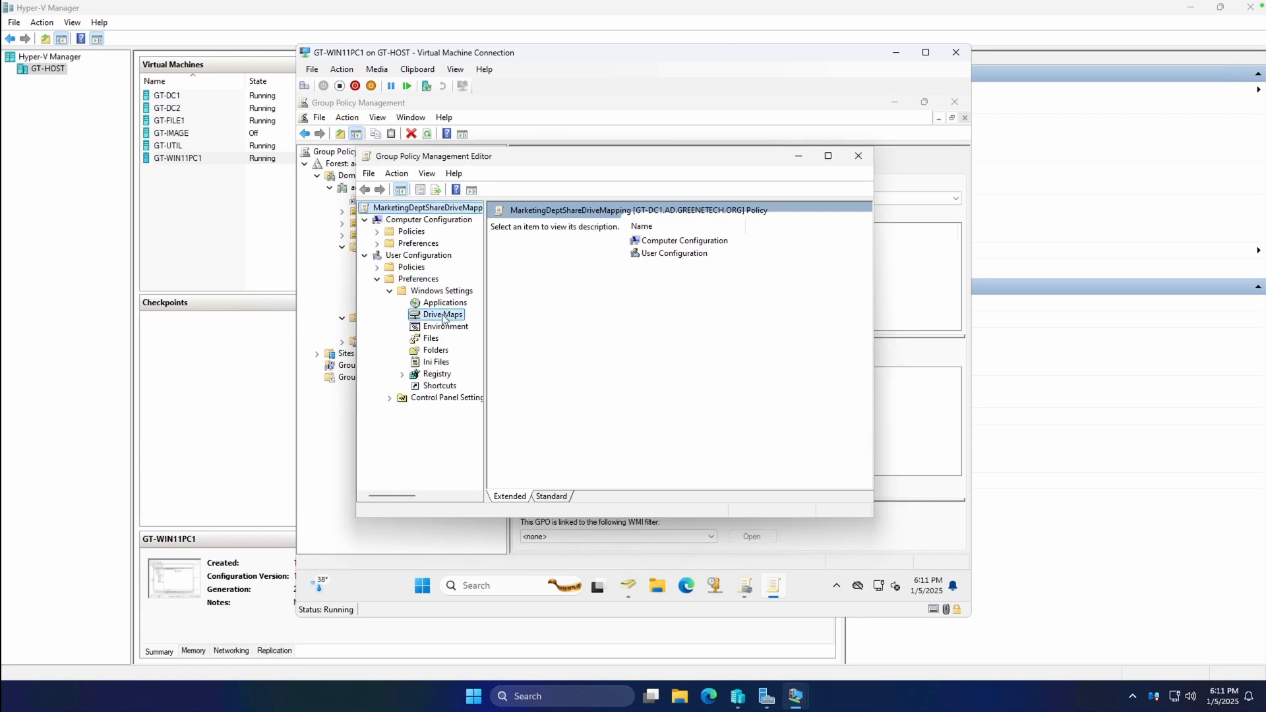
right_click(444, 317)
mouse_move(468, 320)
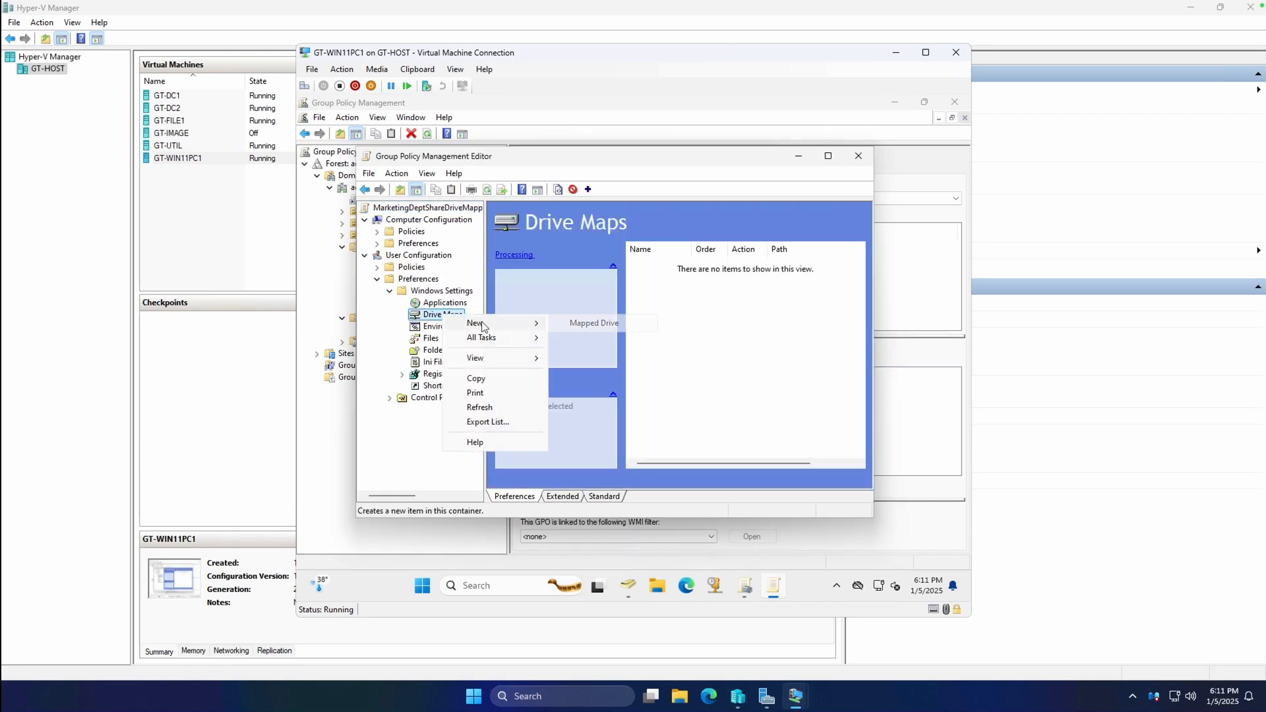
left_click(586, 323)
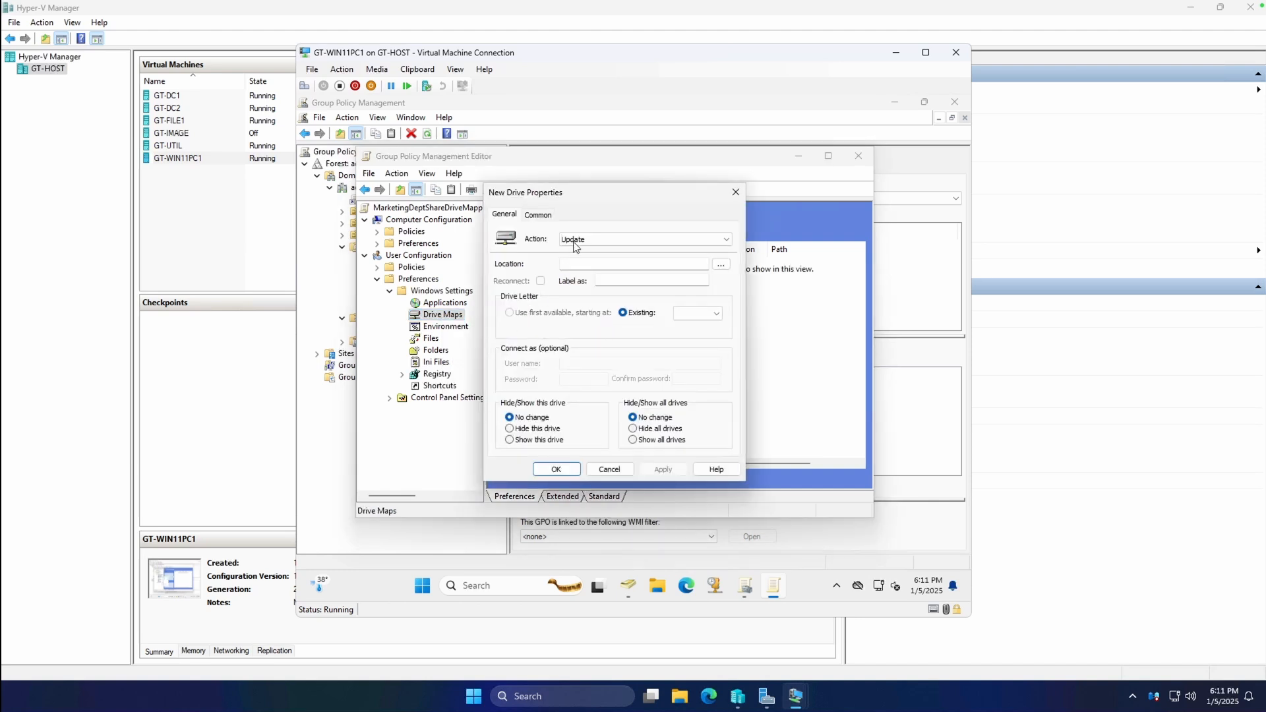
Keep the action at Update and enter the location \\GT-FILE1\marketing.
left_click(615, 240)
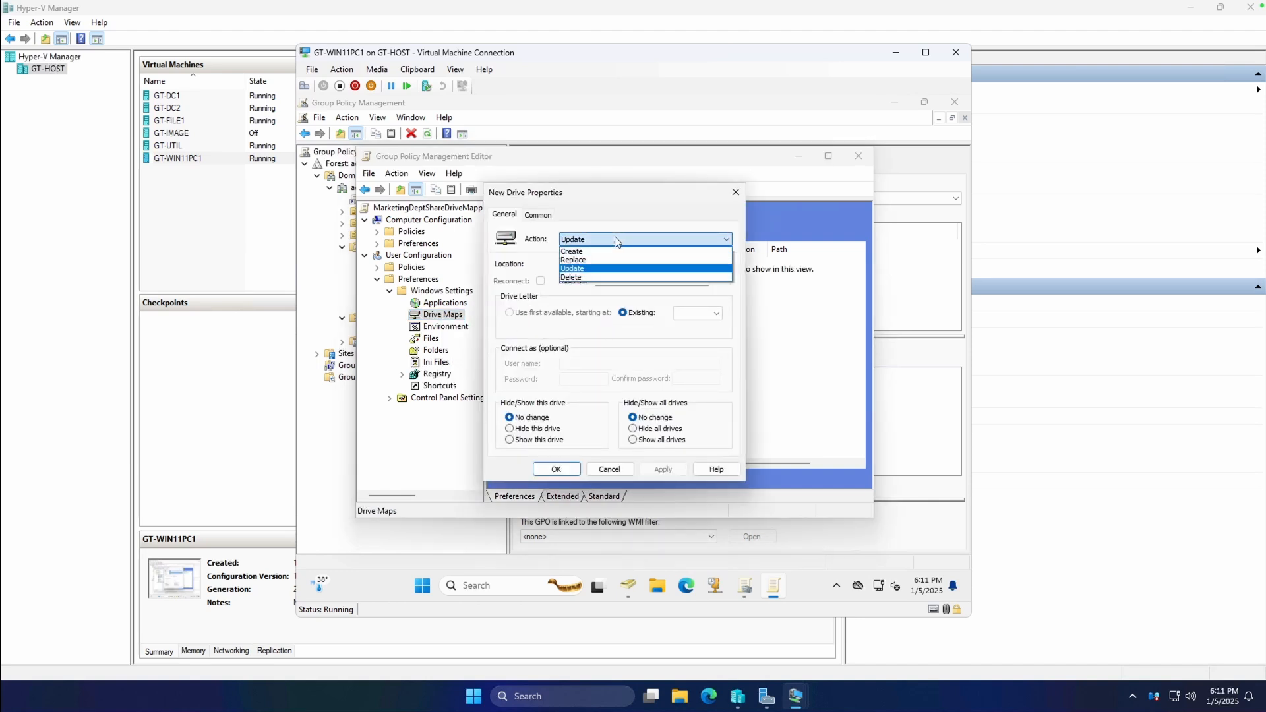
left_click(617, 241)
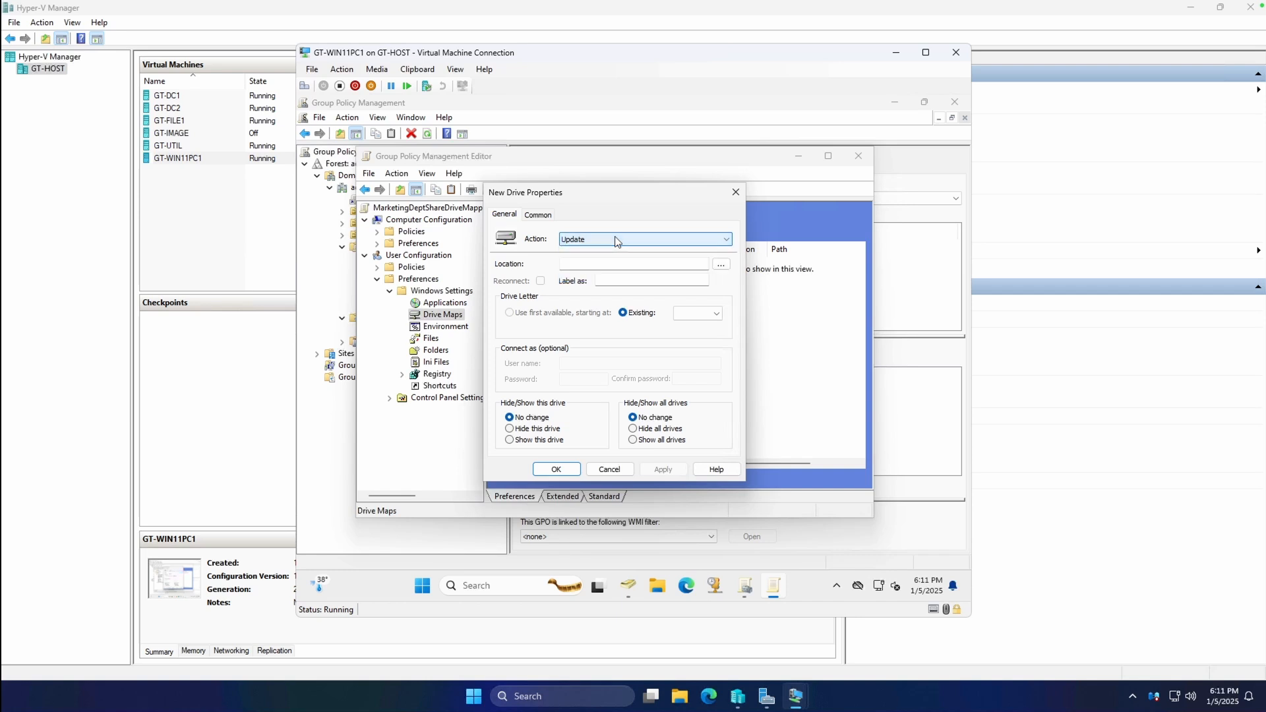
left_click(600, 242)
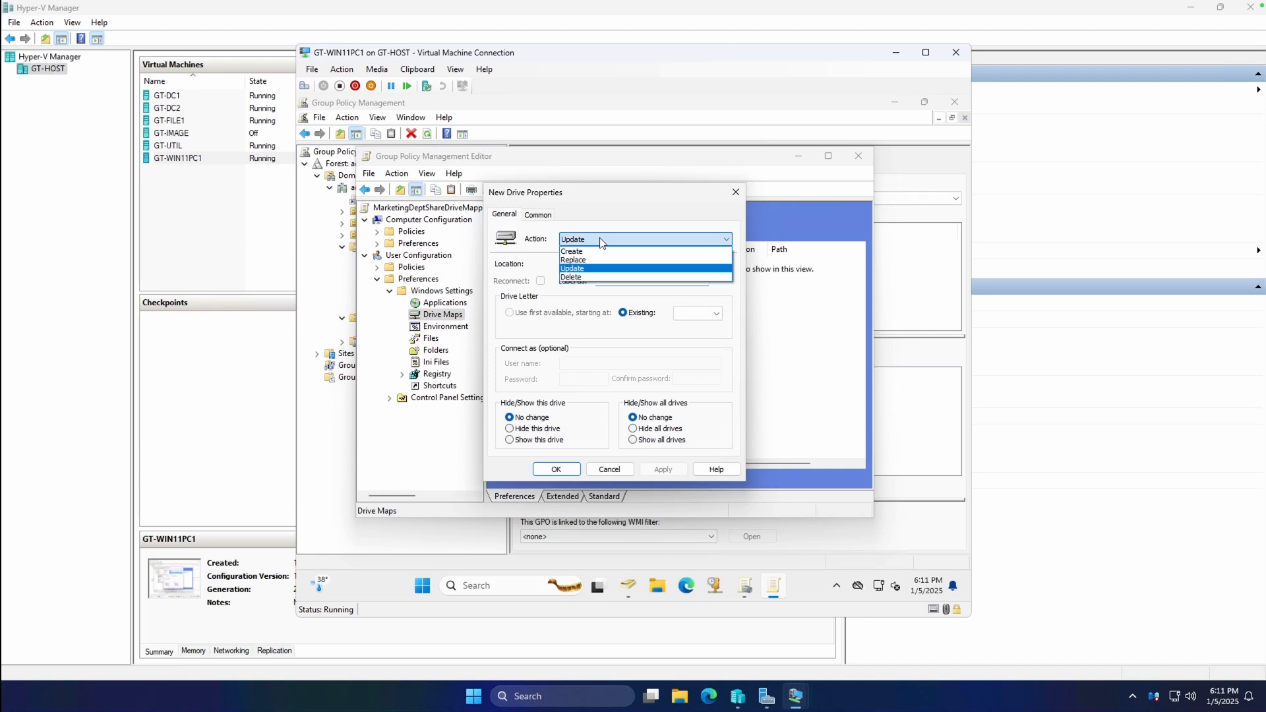
left_click(601, 241)
left_click(663, 264)
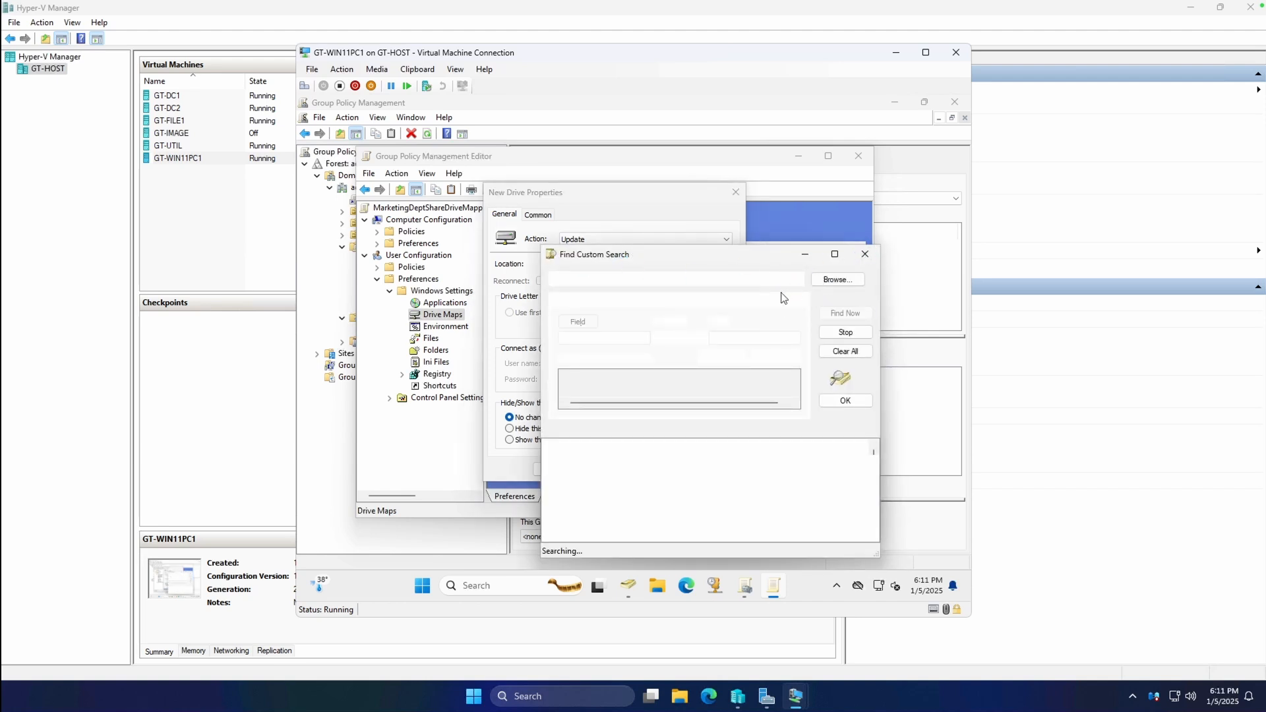
left_click(866, 254)
left_click(597, 262)
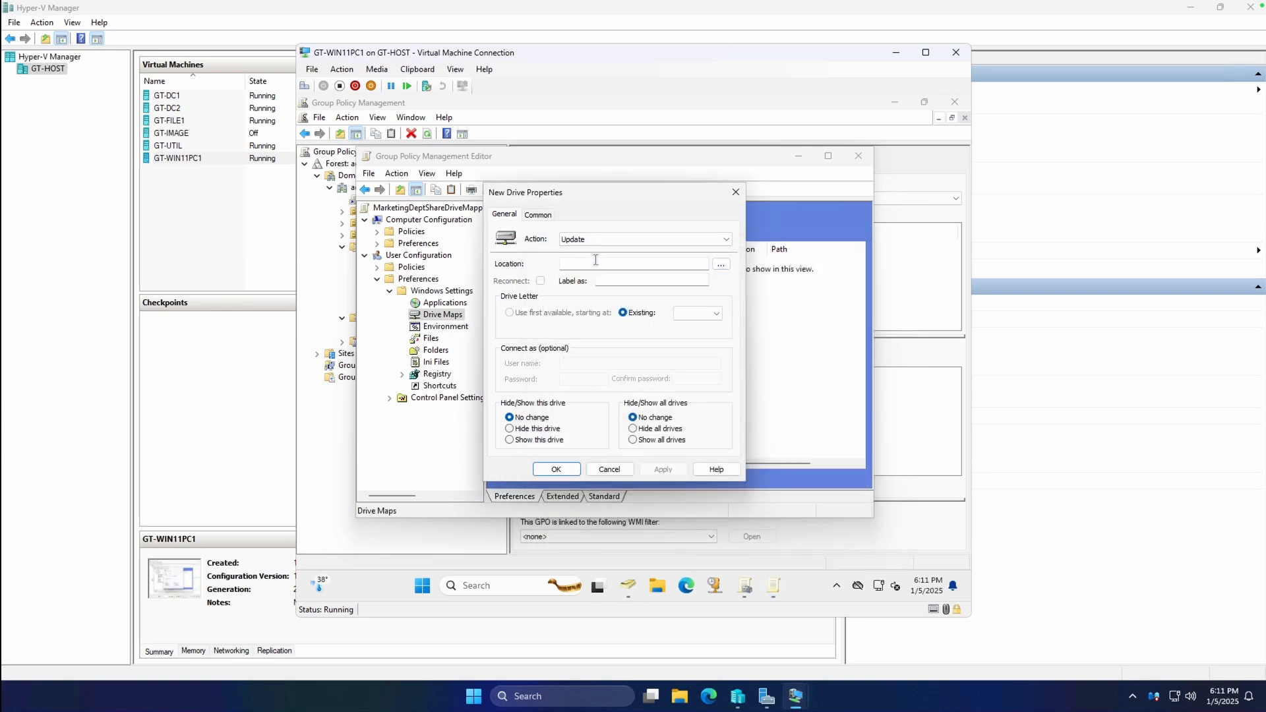
type("]\\\\GT-FILE1\\marketing")
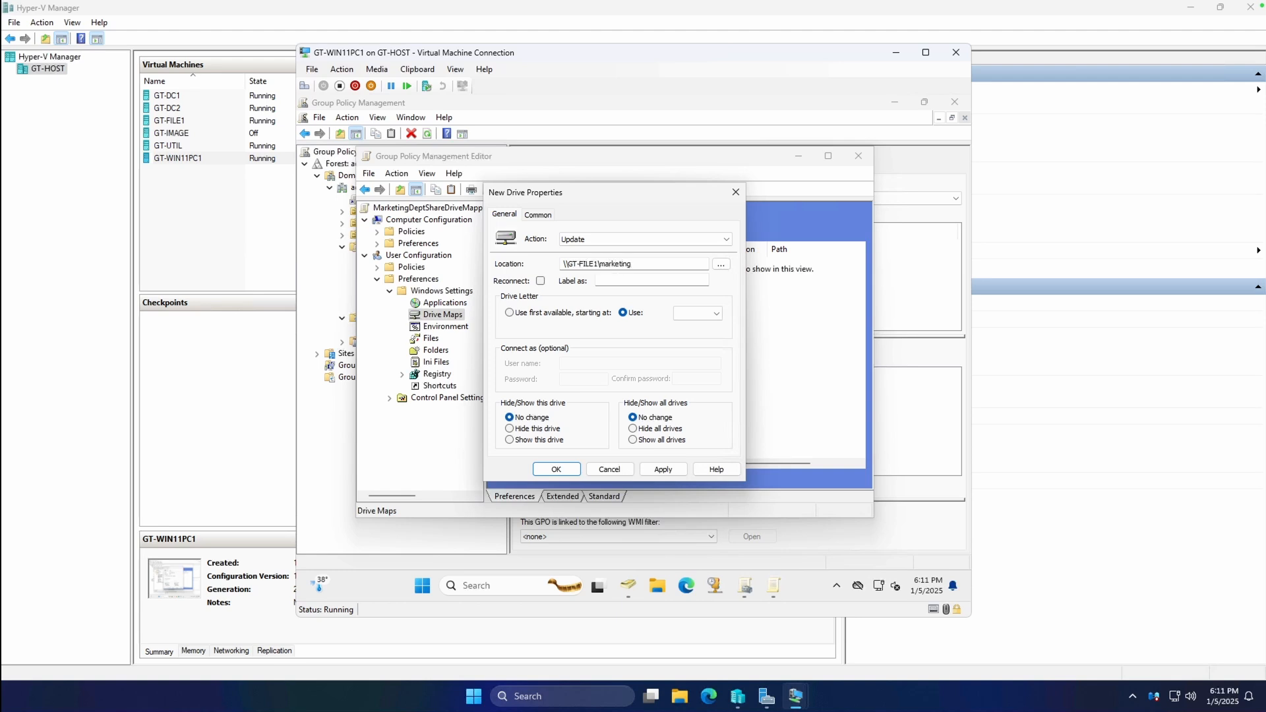
Turn on Reconnect, label the drive MarketingDept, and choose drive letter U.
left_click(540, 281)
left_click(613, 278)
type("MarketingDept")
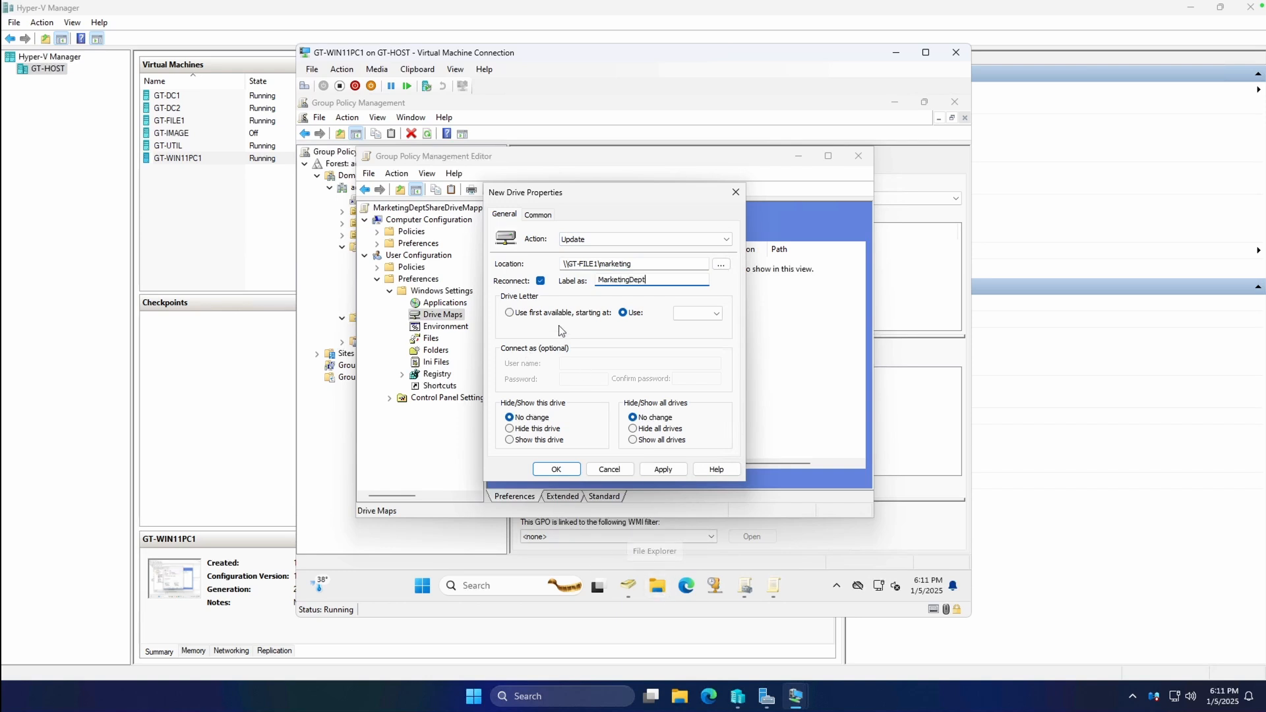
left_click(697, 313)
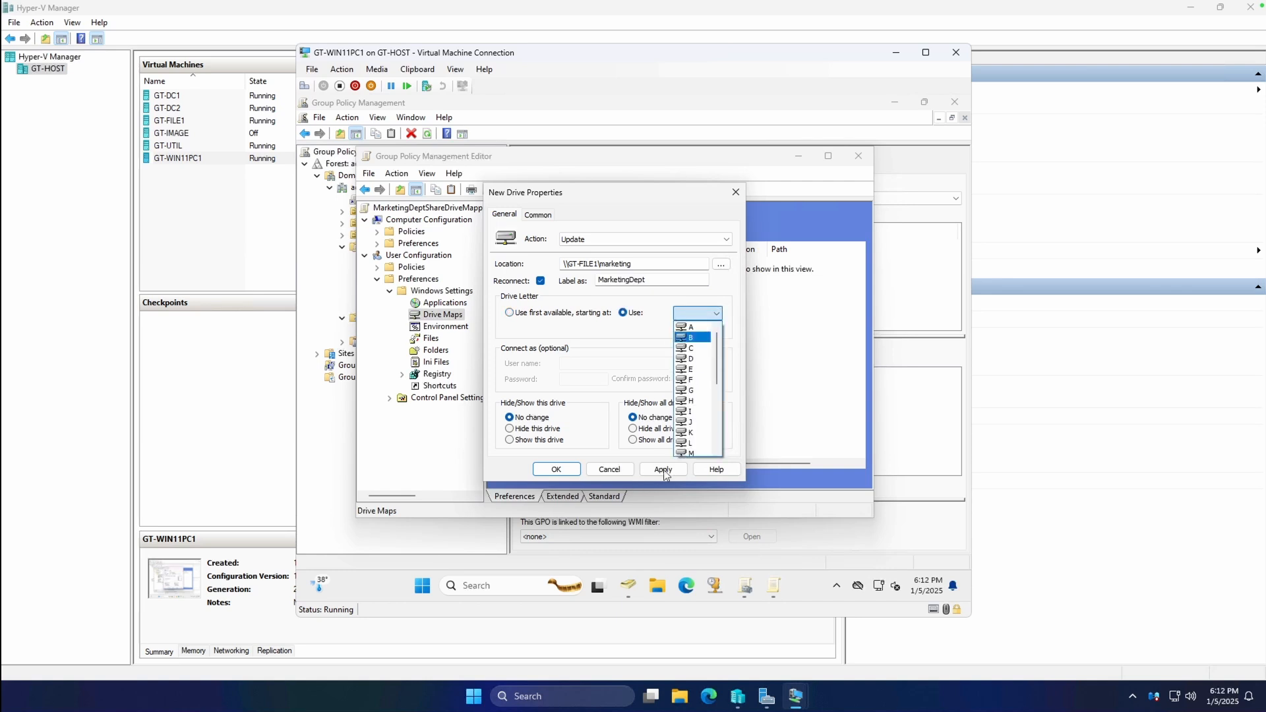
scroll(692, 402, "down", 4)
left_click(687, 404)
mouse_move(795, 696)
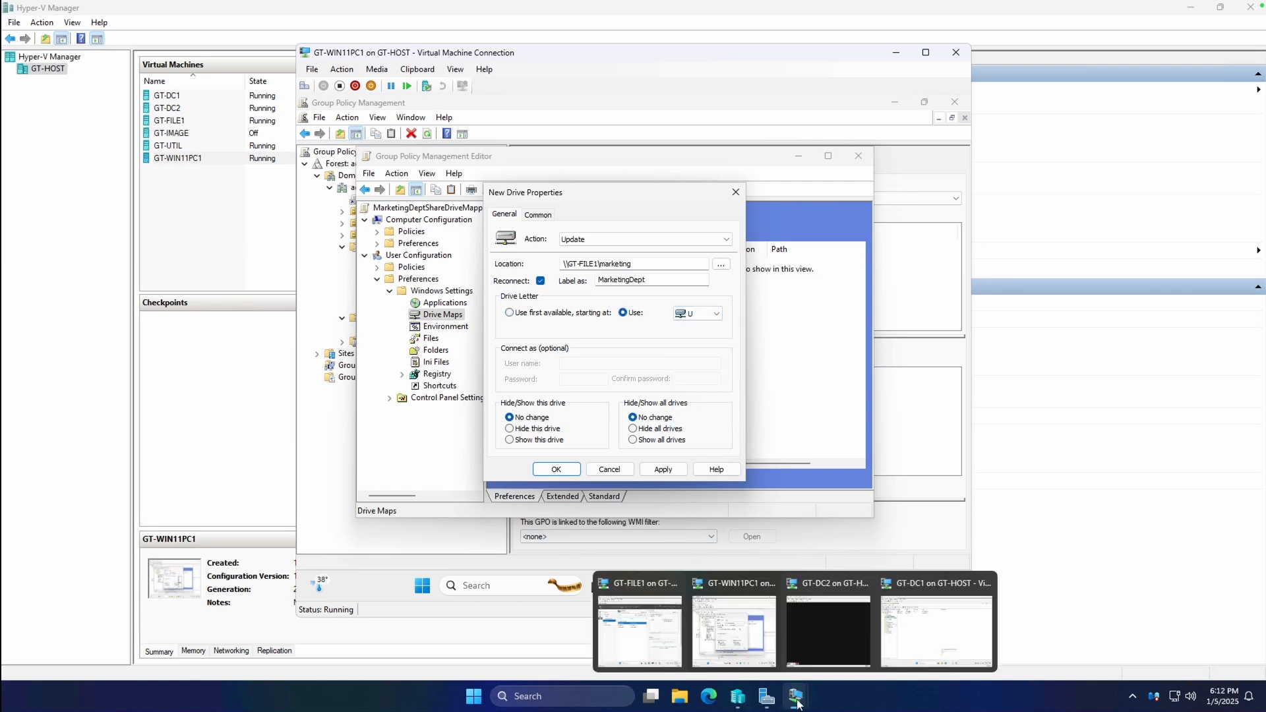
left_click(731, 632)
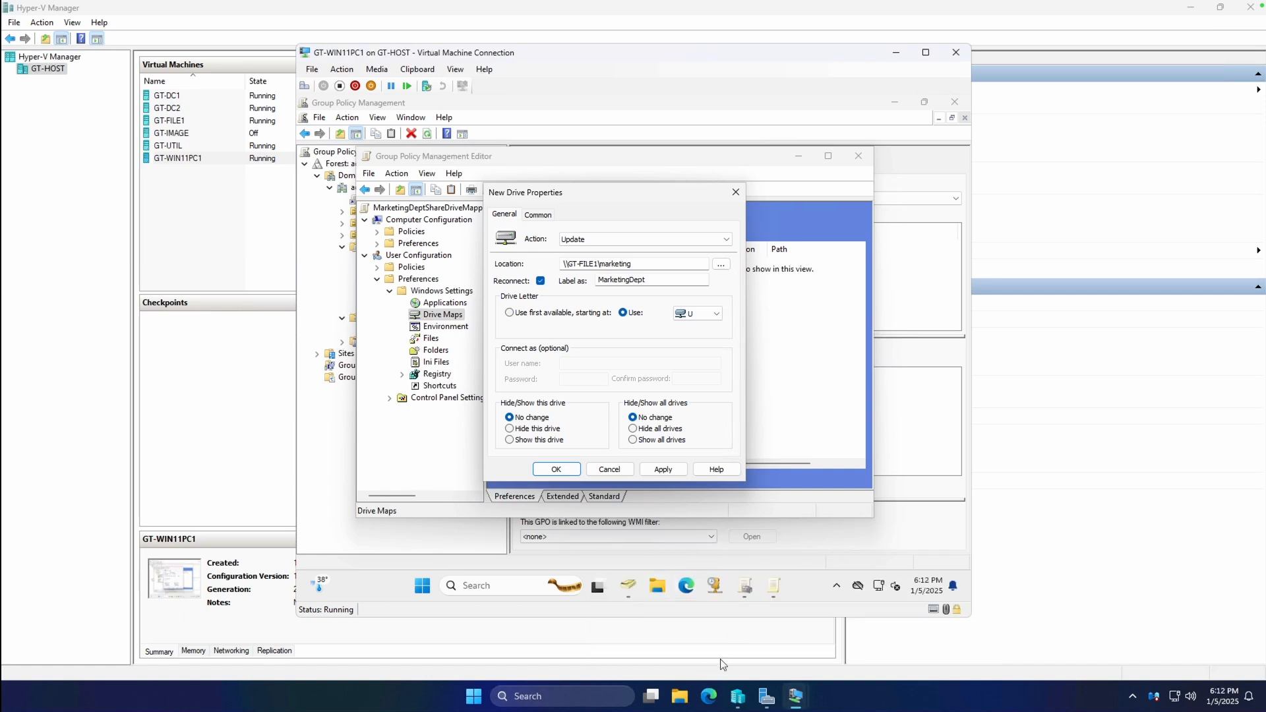
Open the marketing (V:) drive in File Explorer on GT-FILE1.
mouse_move(800, 696)
left_click(641, 619)
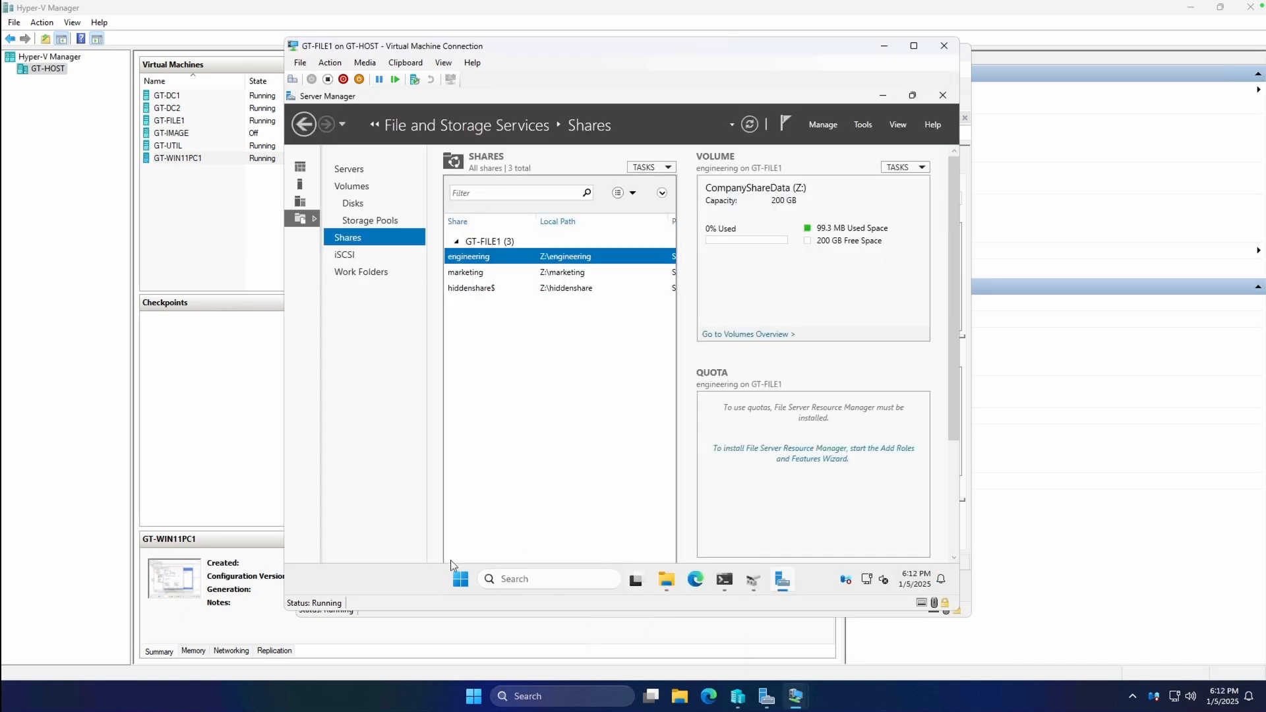
left_click(665, 581)
left_click(422, 442)
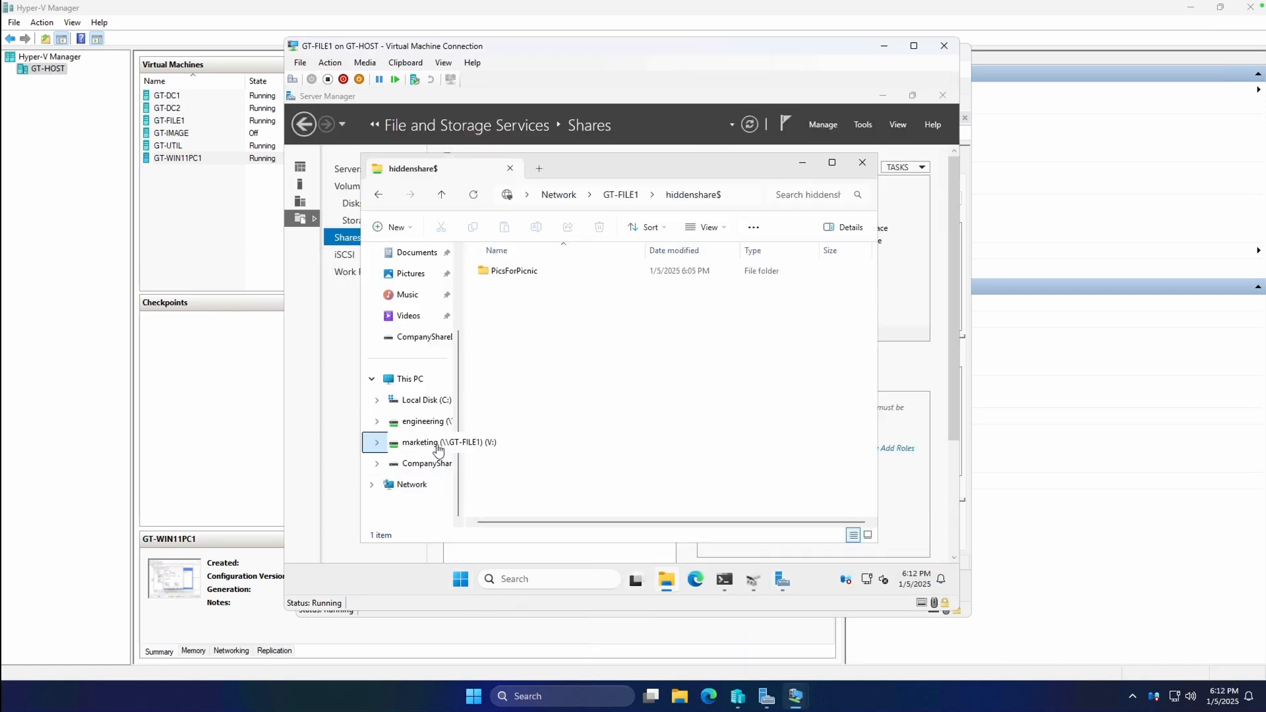
Return to GT-WIN11PC1's New Drive Properties dialog and its drive letter list.
mouse_move(795, 696)
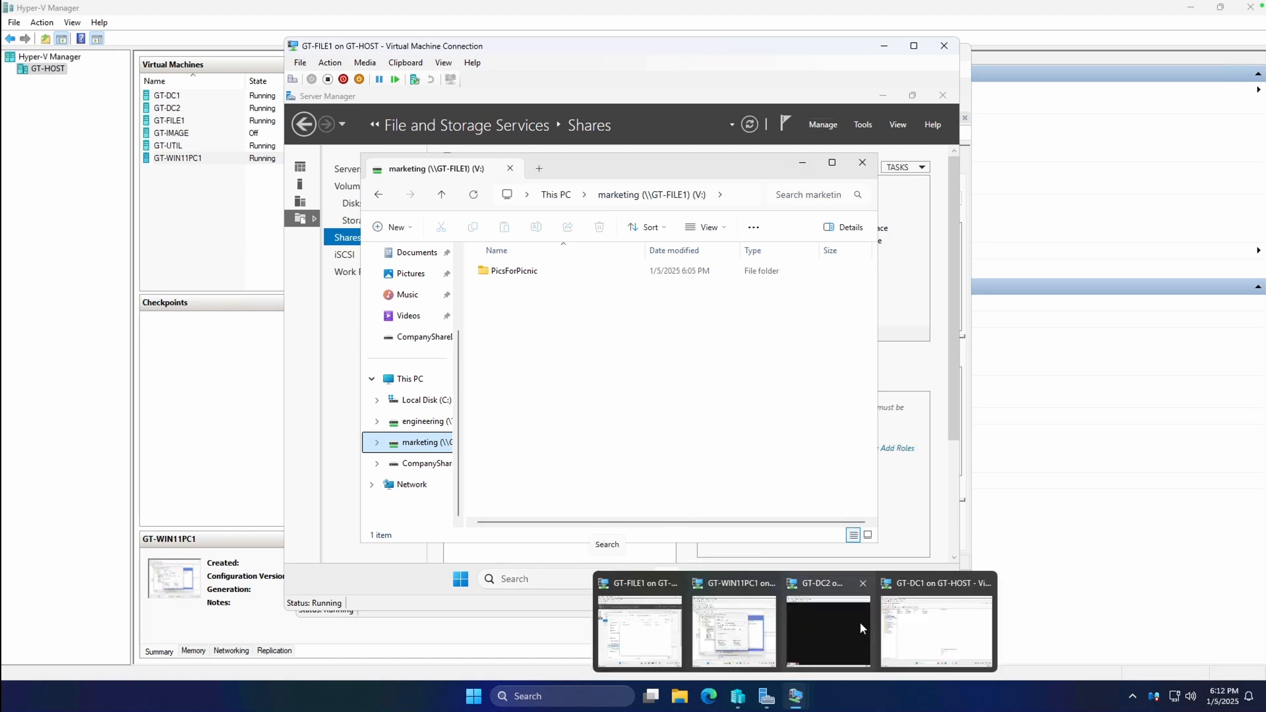
left_click(751, 618)
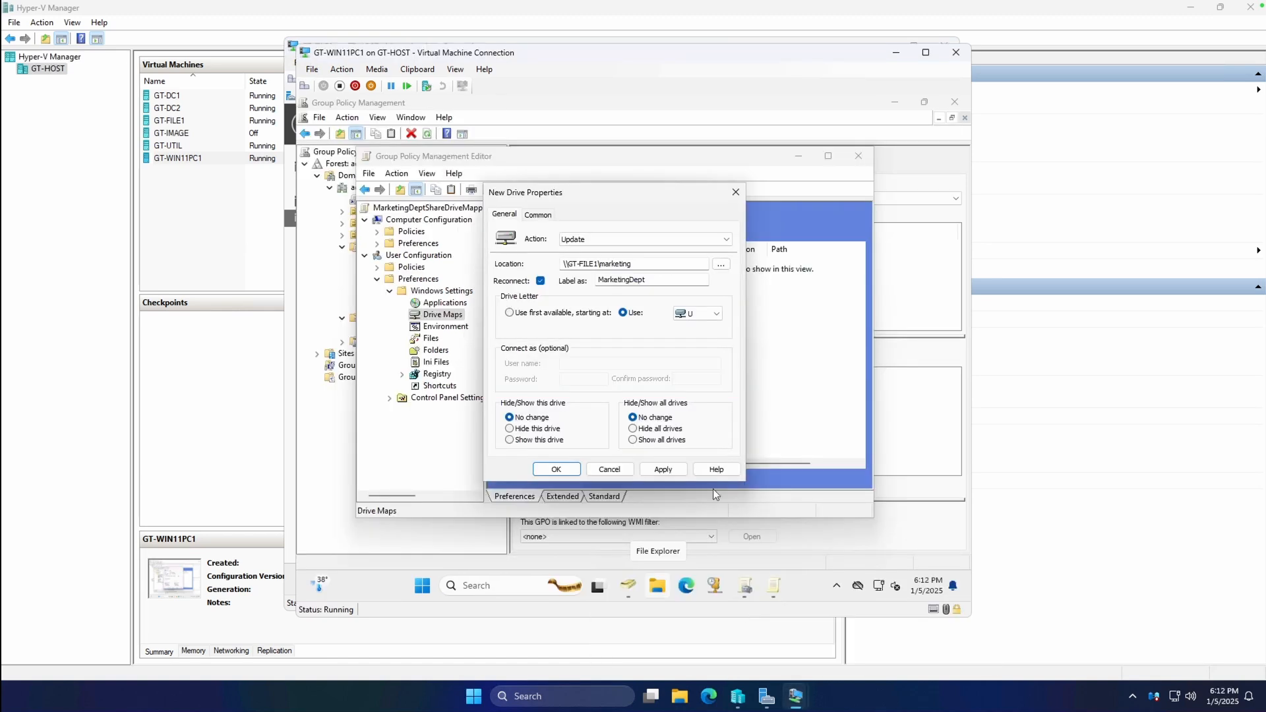
left_click(715, 314)
Switch the drive letter to V, then apply and save the MarketingDept mapping.
left_click(693, 401)
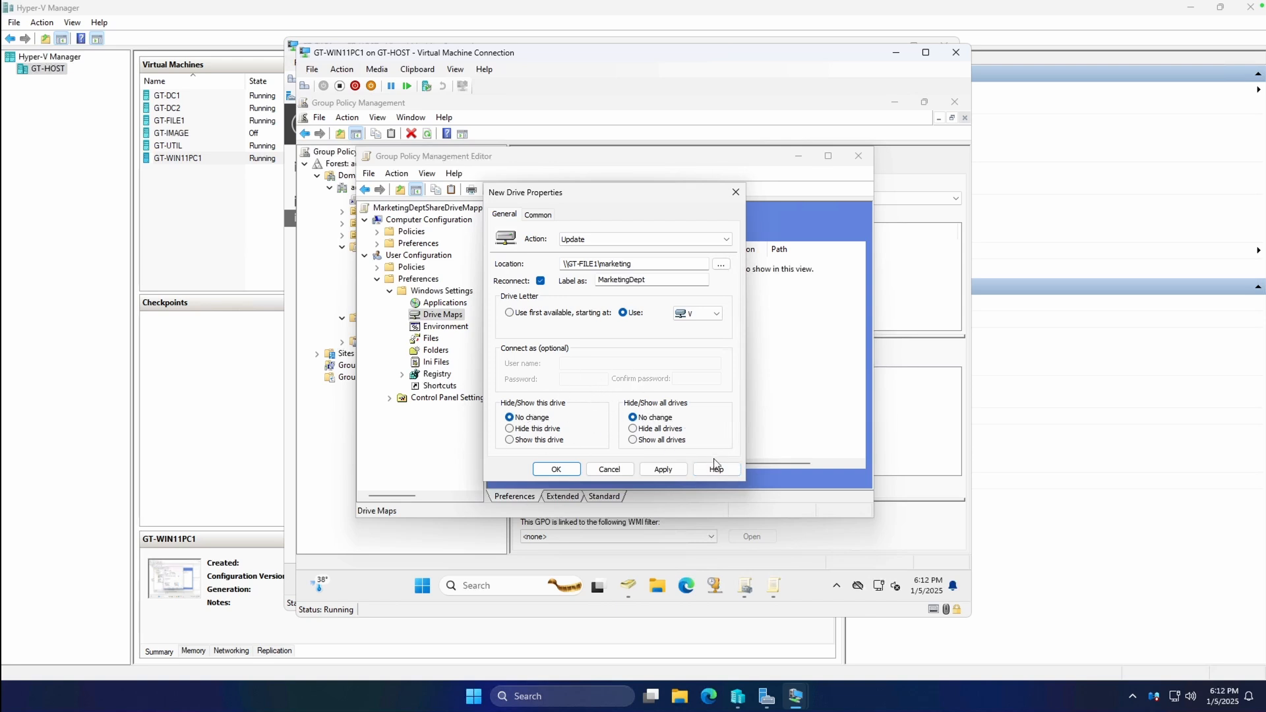
left_click(663, 470)
left_click(549, 466)
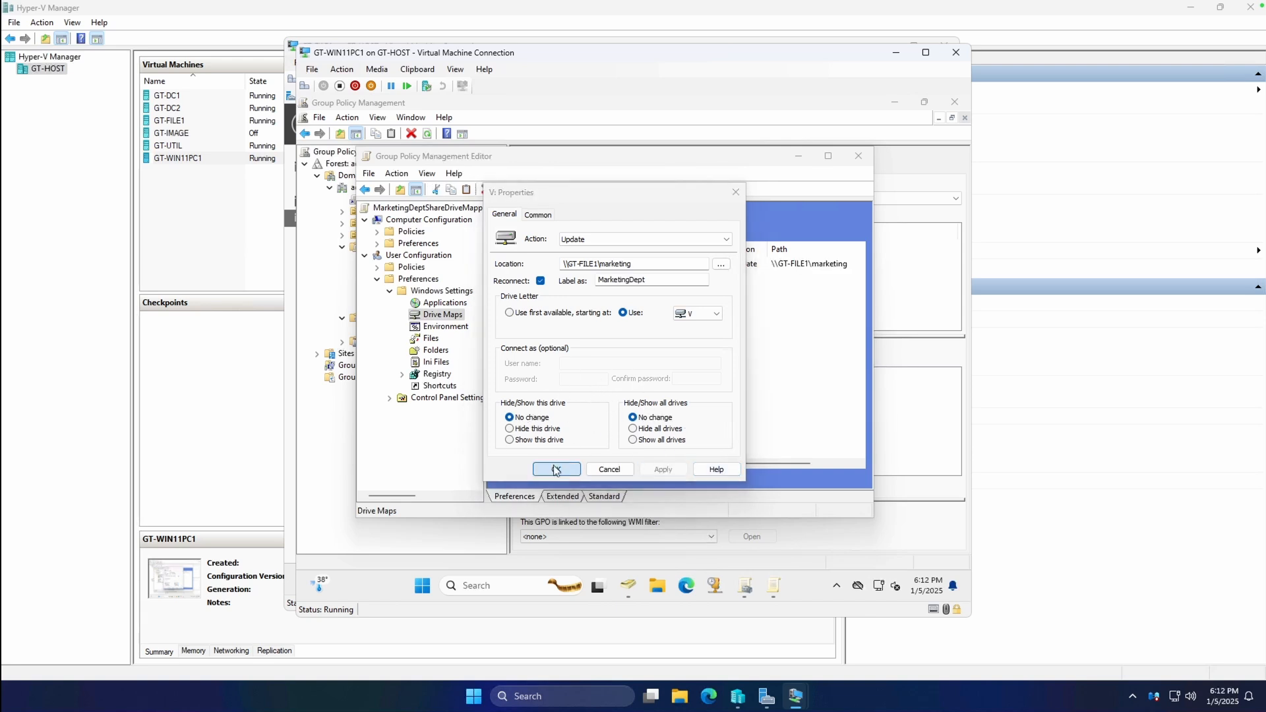
left_click(650, 267)
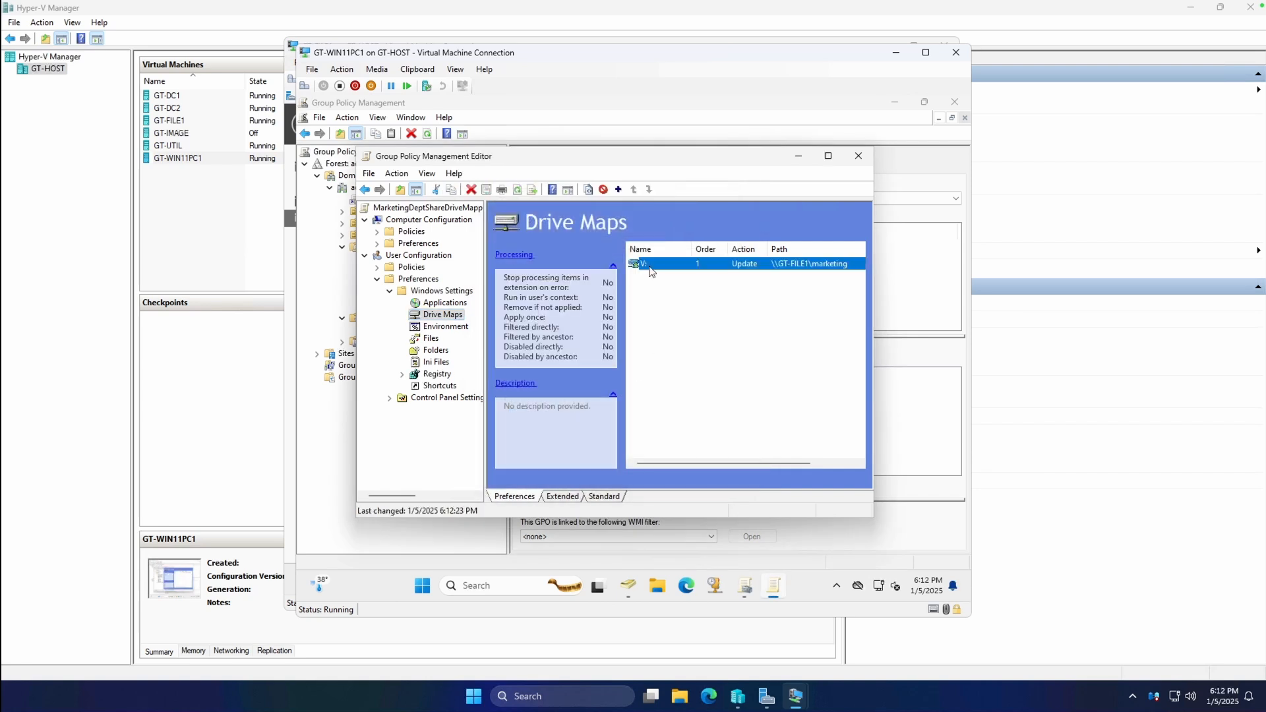
left_click(717, 338)
Close the policy editor and show the HomeOffice OU in Active Directory Users and Computers.
left_click(864, 161)
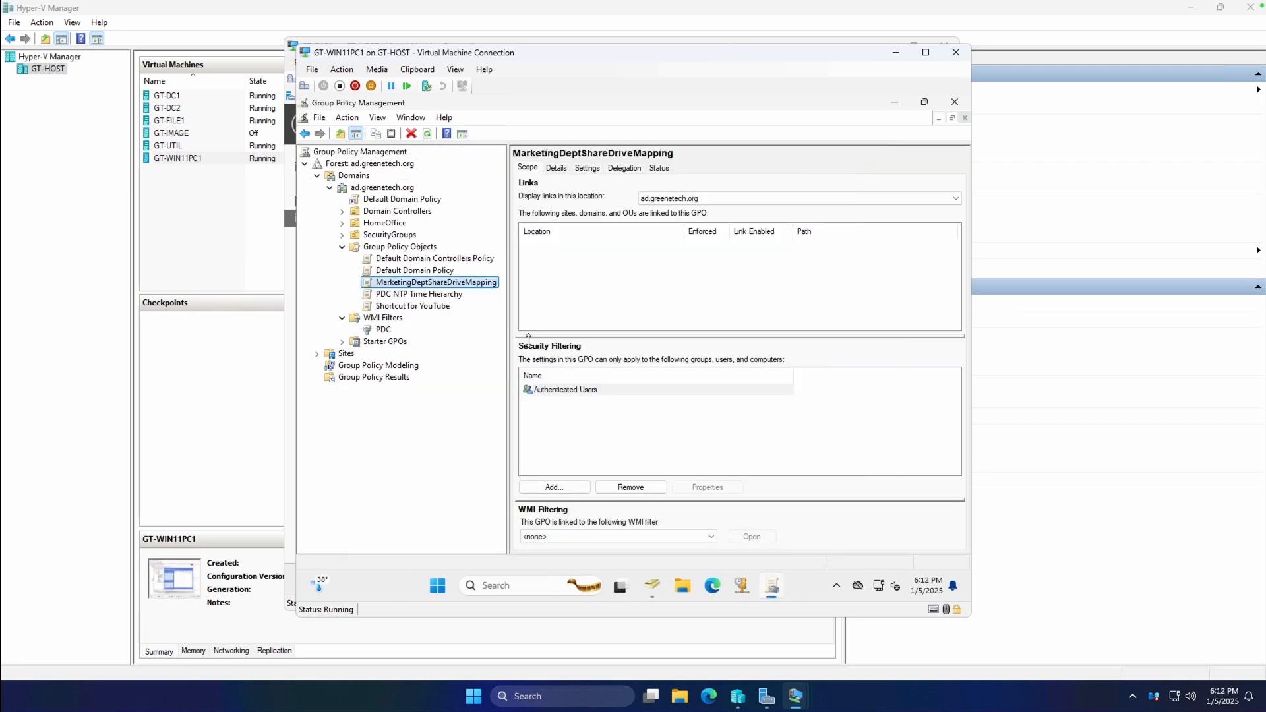
right_click(422, 285)
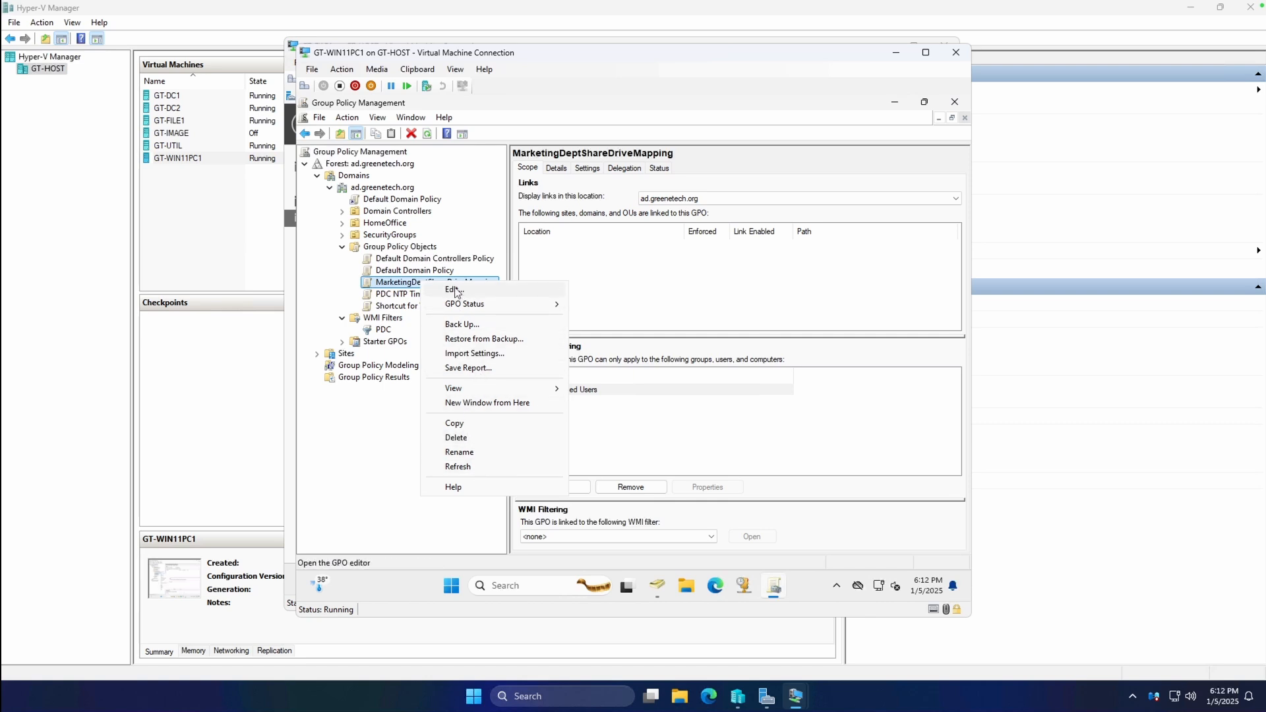
left_click(363, 456)
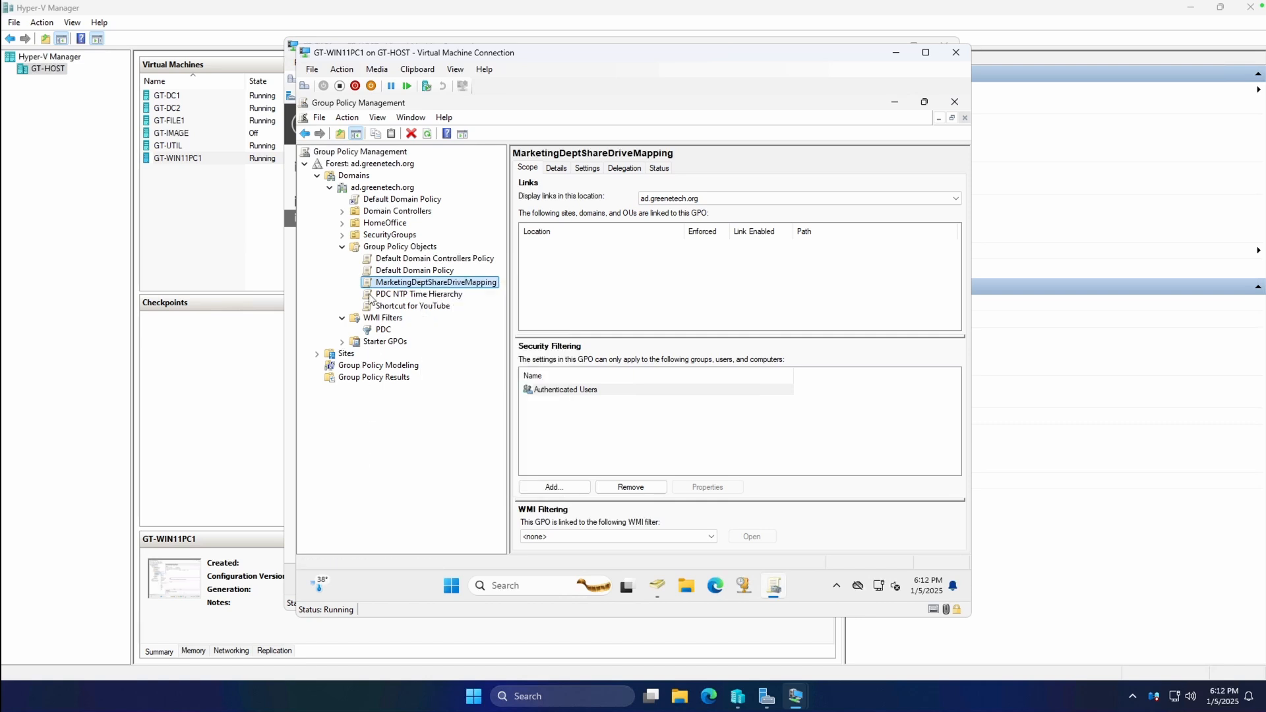
left_click(342, 223)
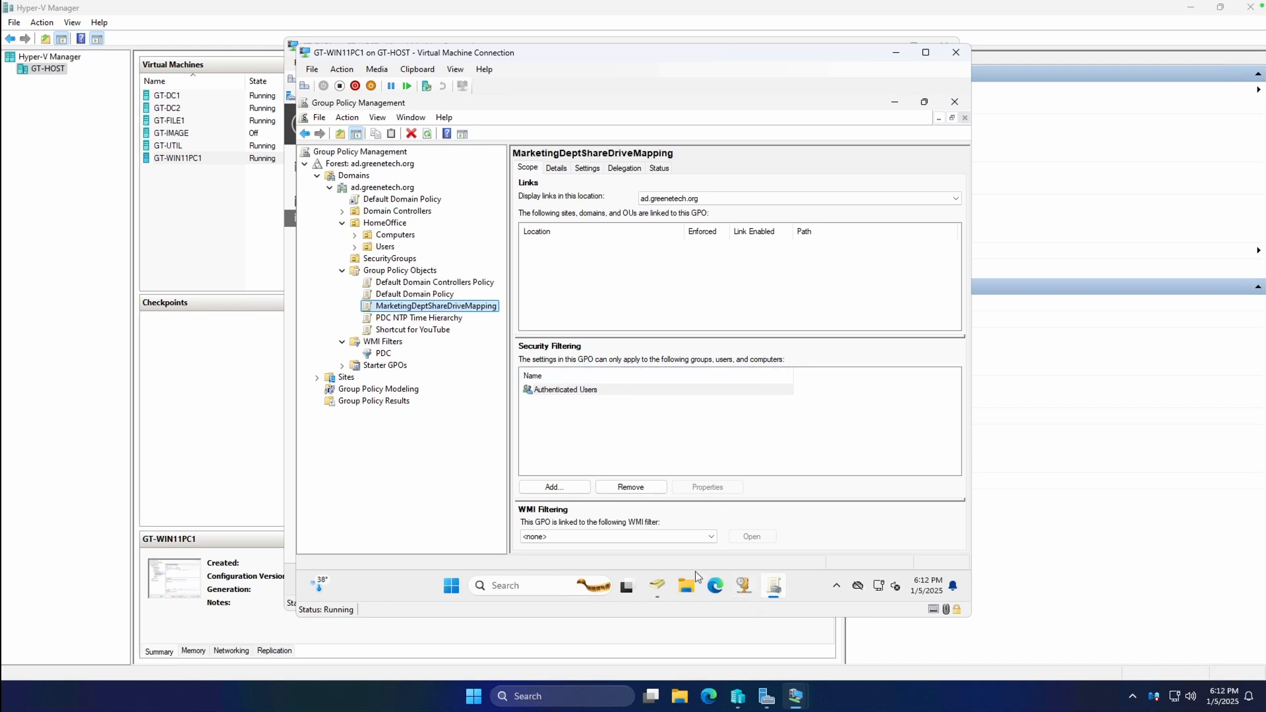
left_click(657, 586)
left_click(360, 235)
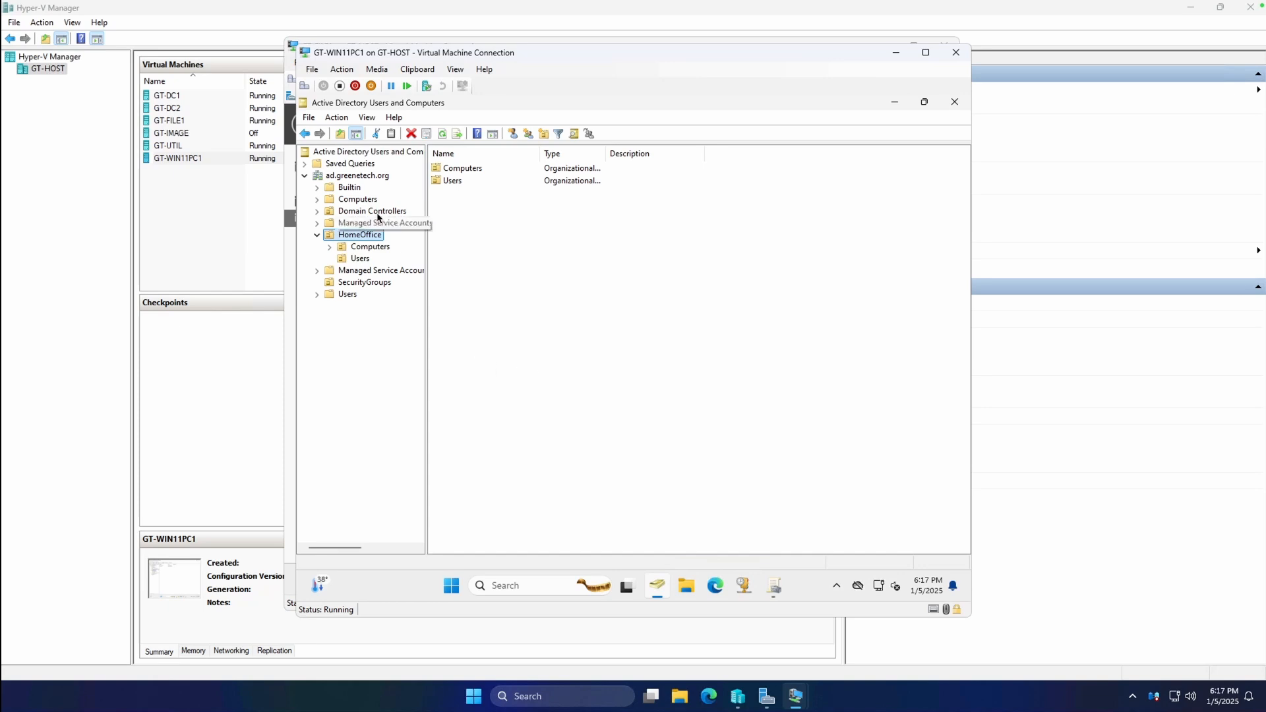
Create an organizational unit named MarketingDept under HomeOffice.
right_click(358, 238)
mouse_move(404, 300)
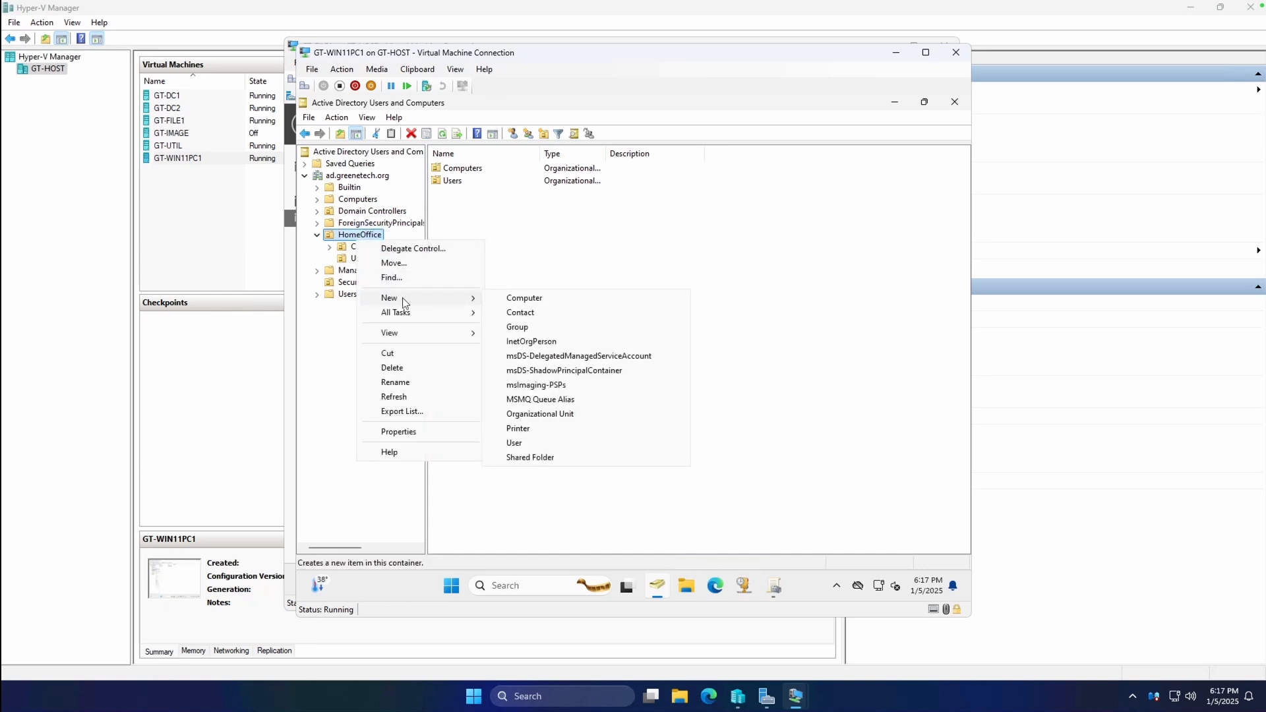
left_click(566, 416)
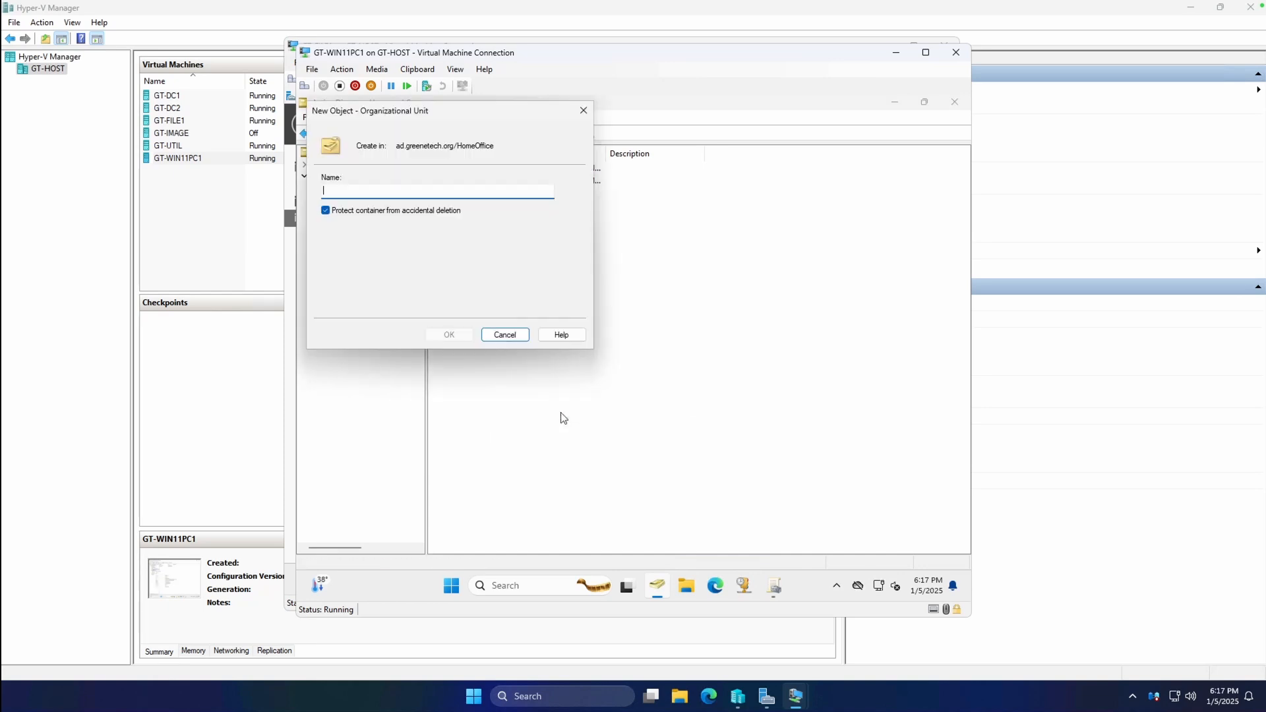
type("Mar")
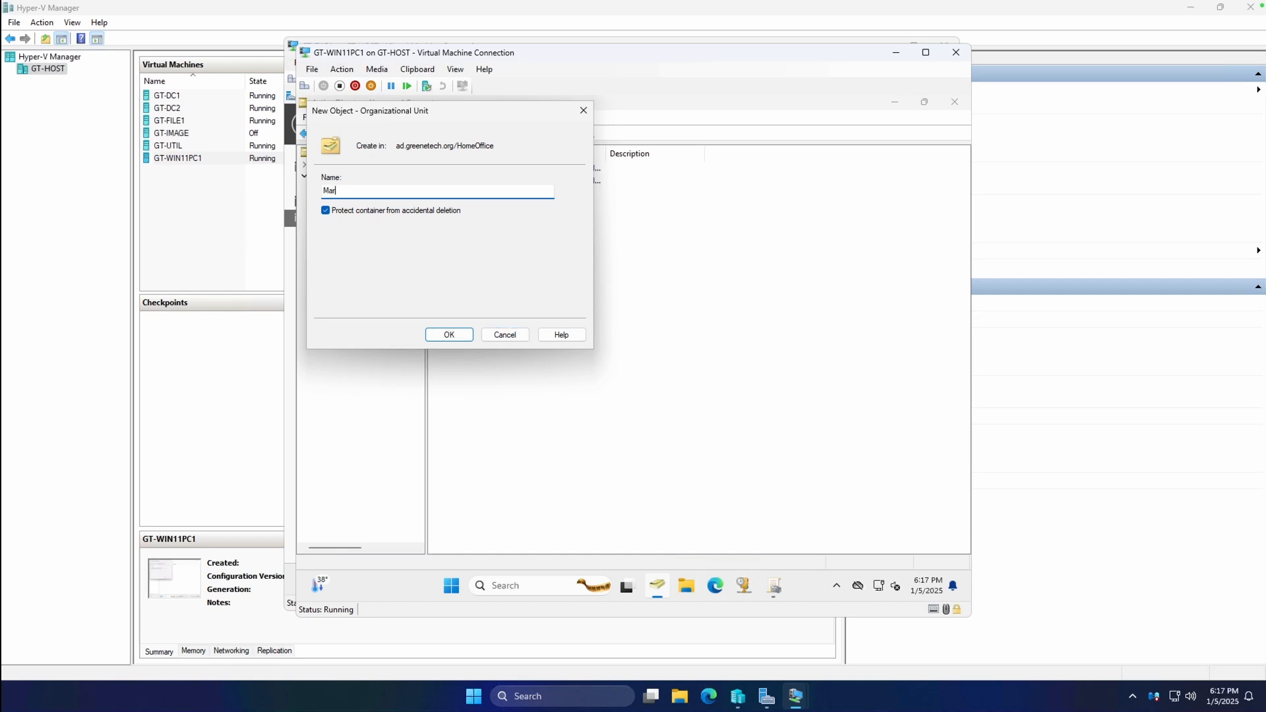
type("ketingDept")
key("Return")
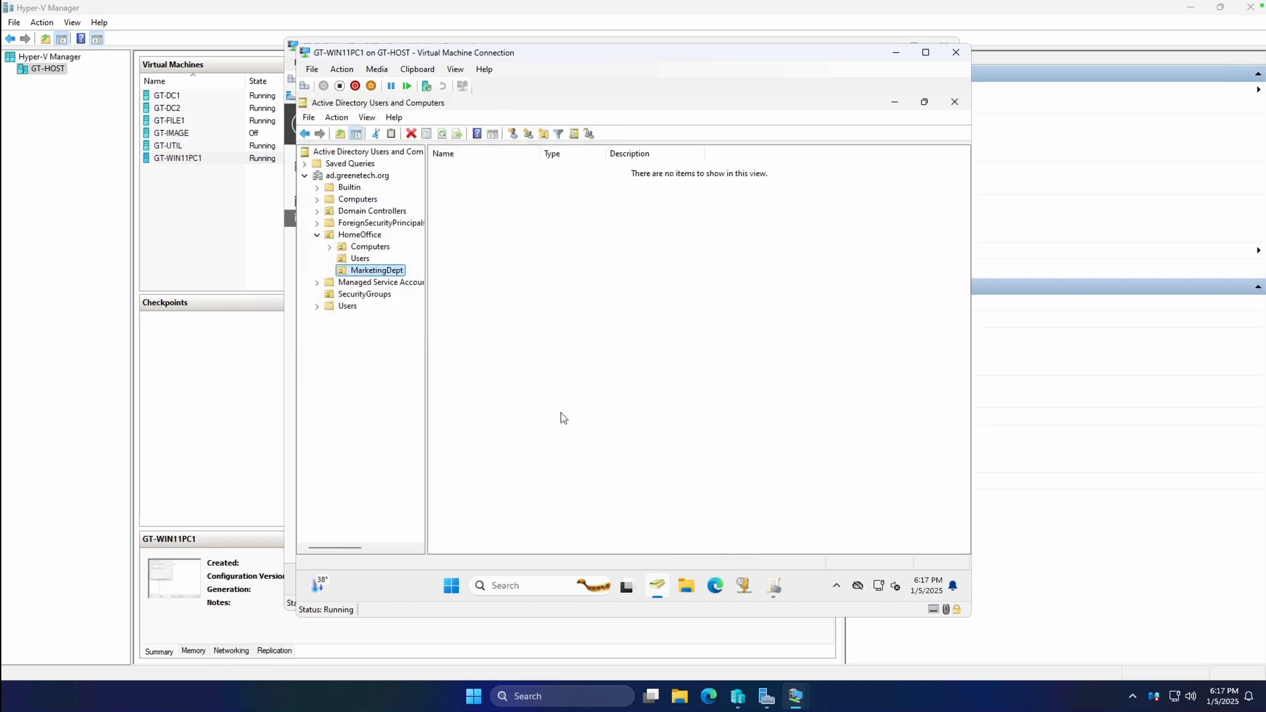
Move the admin user account from HomeOffice Users into MarketingDept.
left_click(360, 259)
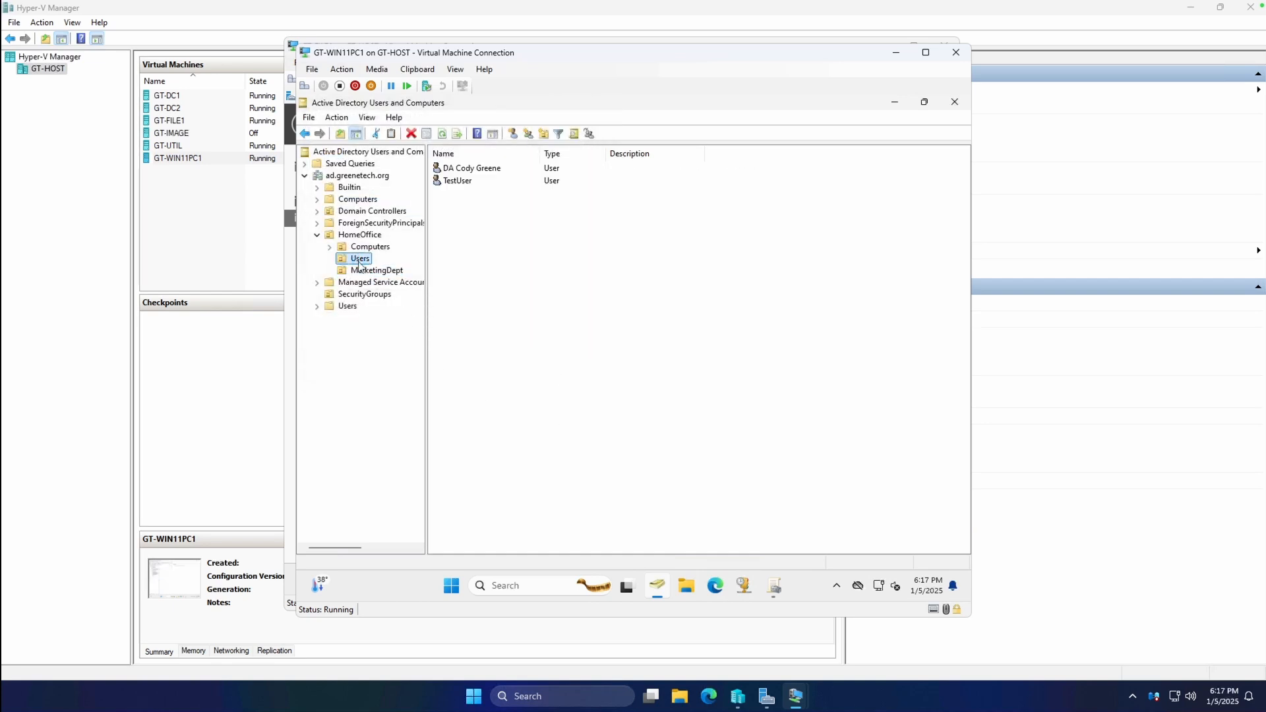
left_click(491, 169)
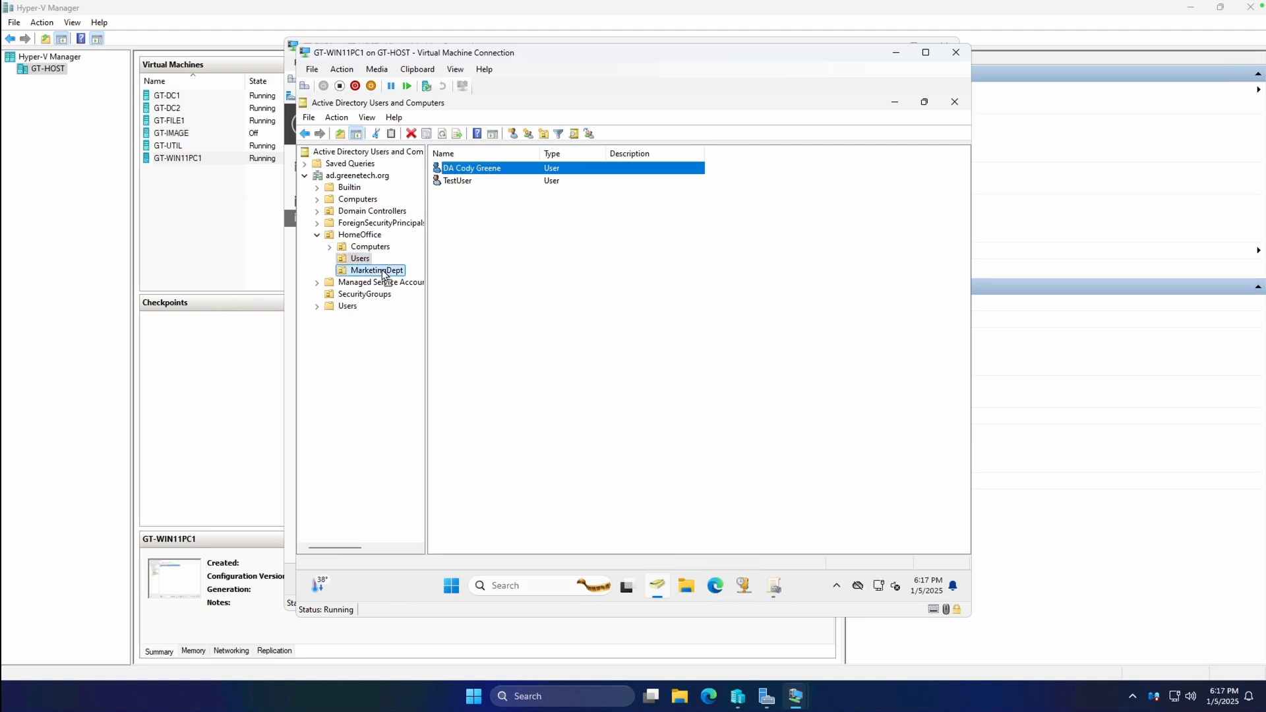
left_click_drag(384, 274, 384, 274)
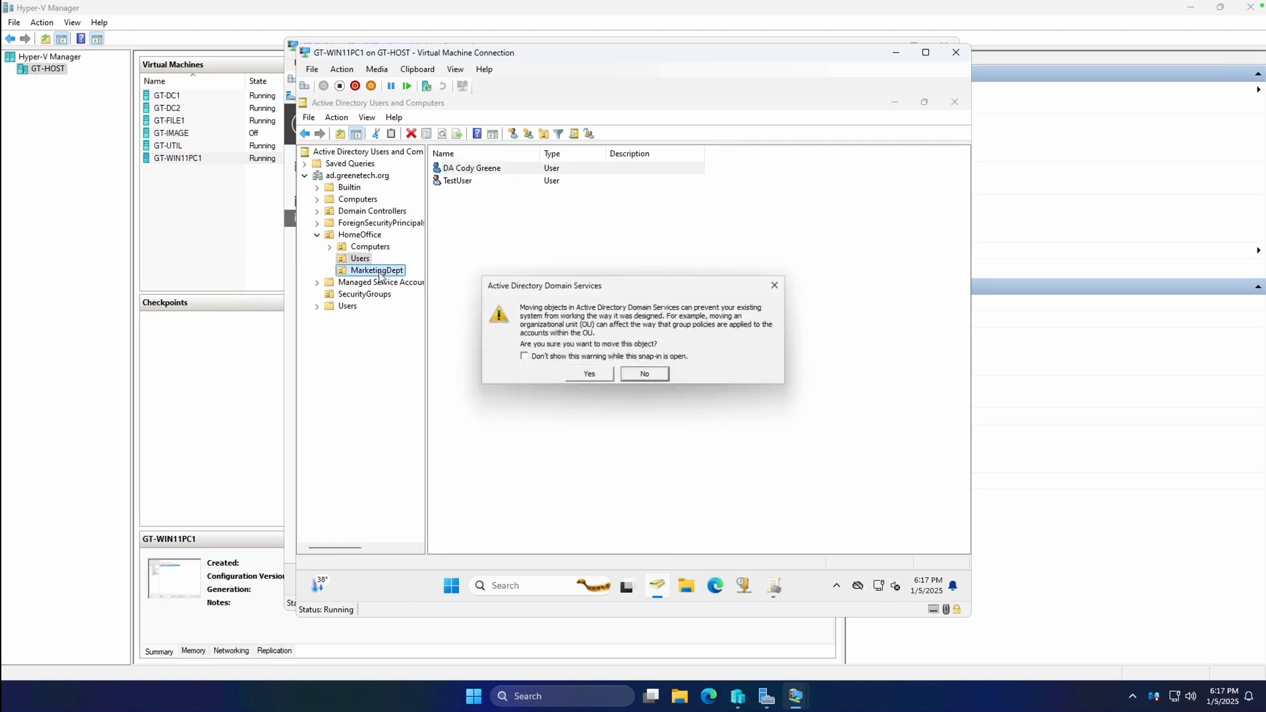
left_click(592, 373)
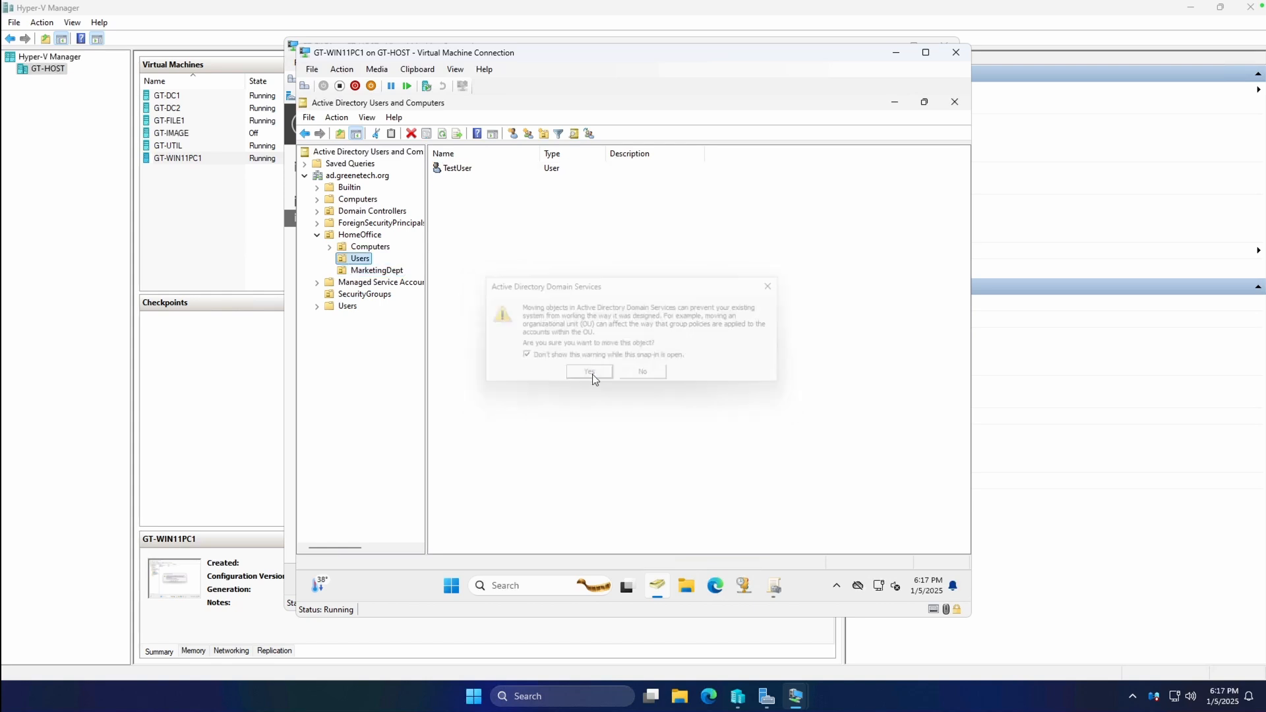
Check MarketingDept's contents and view the domain controller setting without changing it.
left_click(488, 170)
left_click(361, 176)
left_click(374, 271)
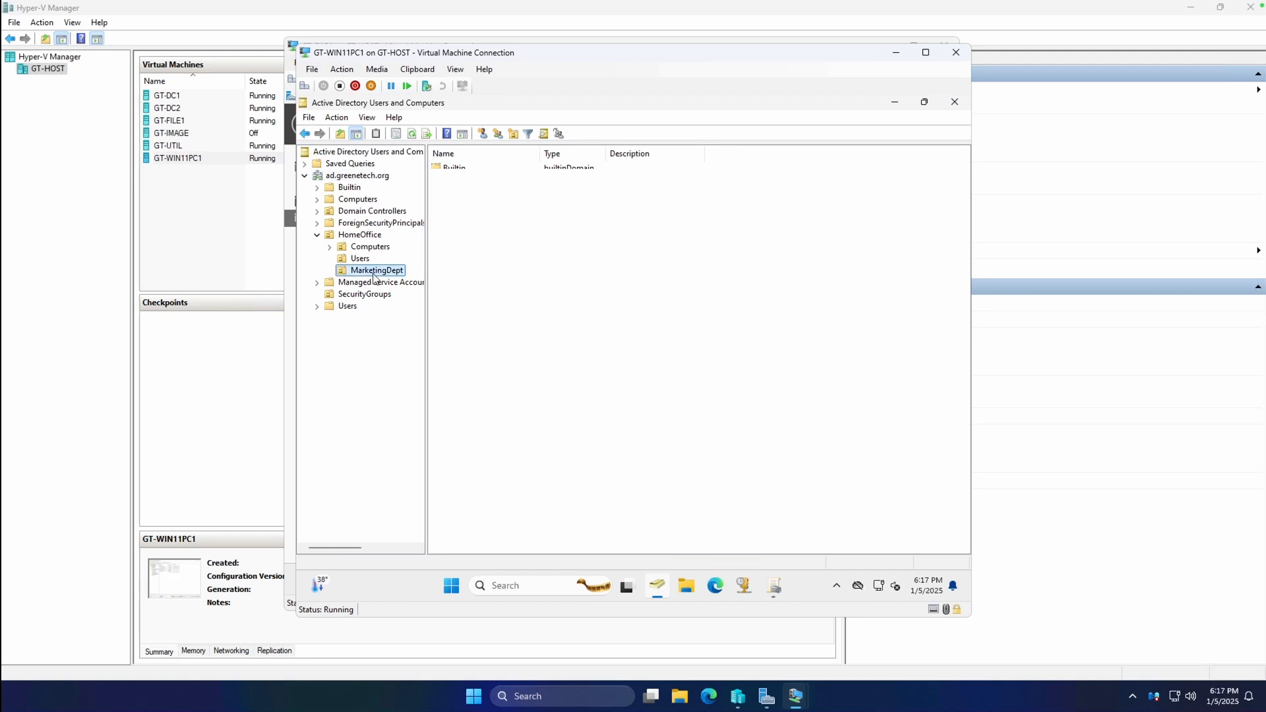
right_click(354, 177)
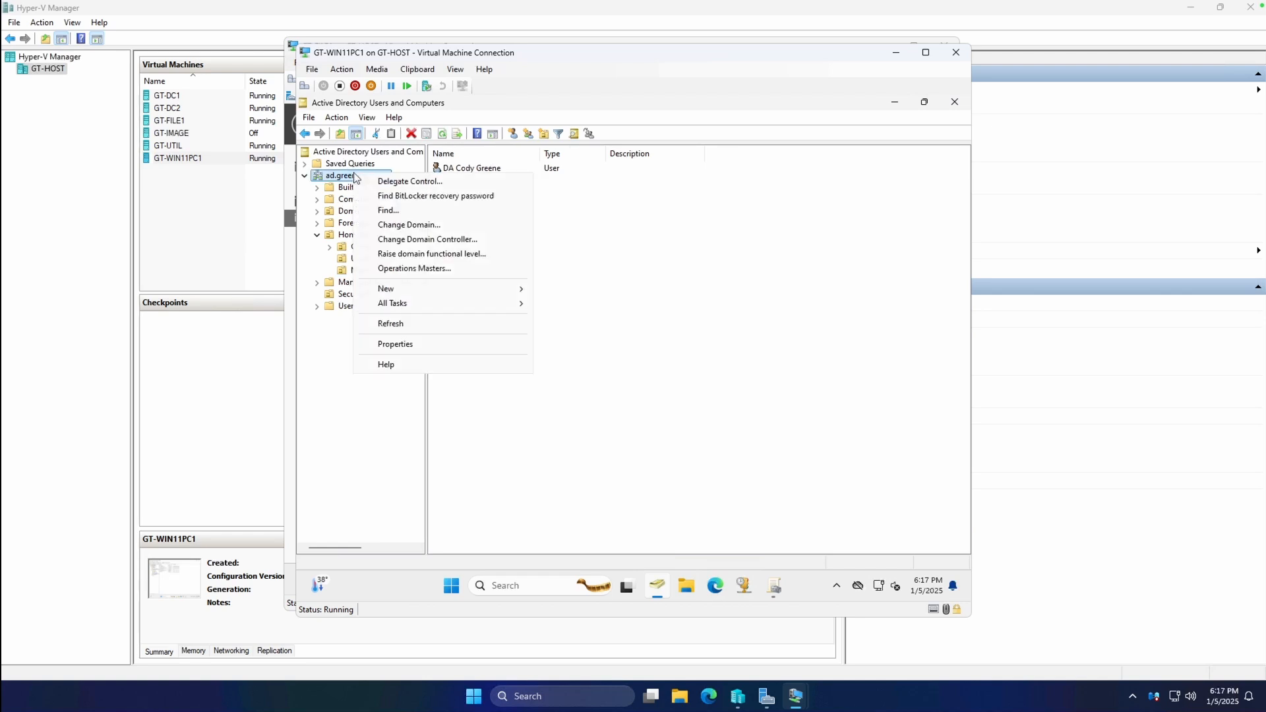
left_click(419, 239)
left_click(748, 454)
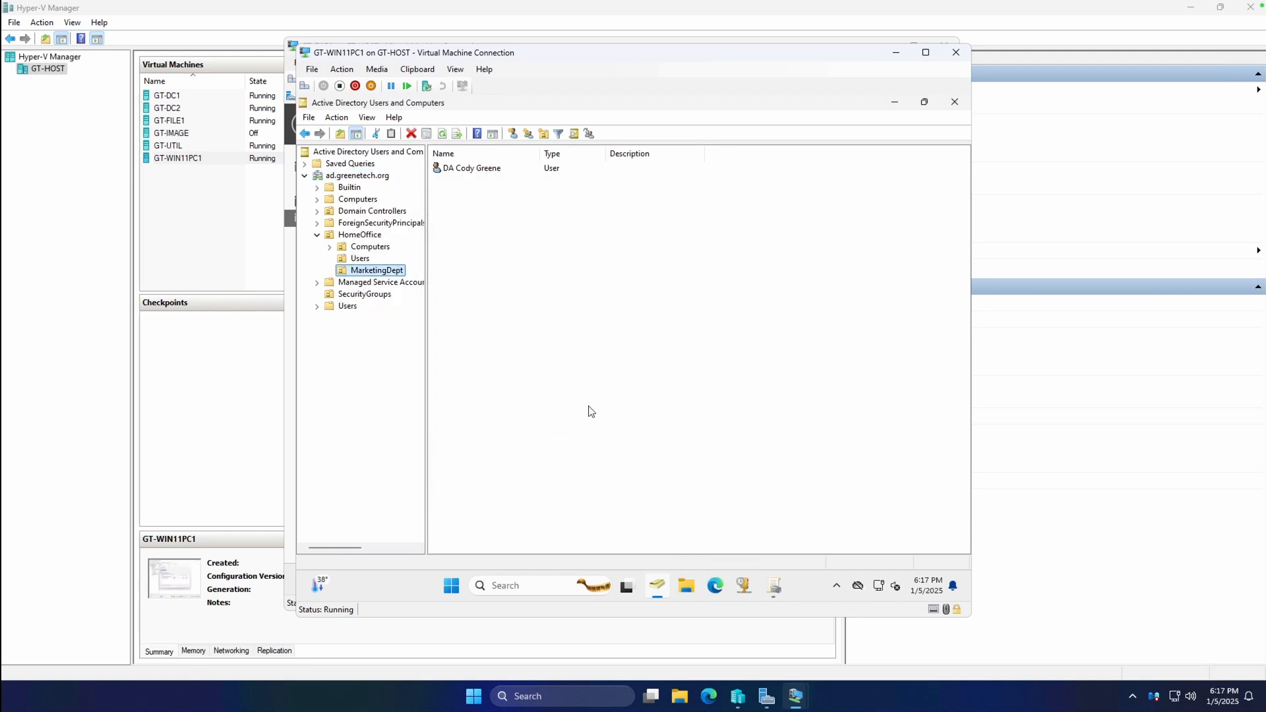
Bring Group Policy Management forward, then switch to the GT-DC2 virtual machine.
left_click(769, 588)
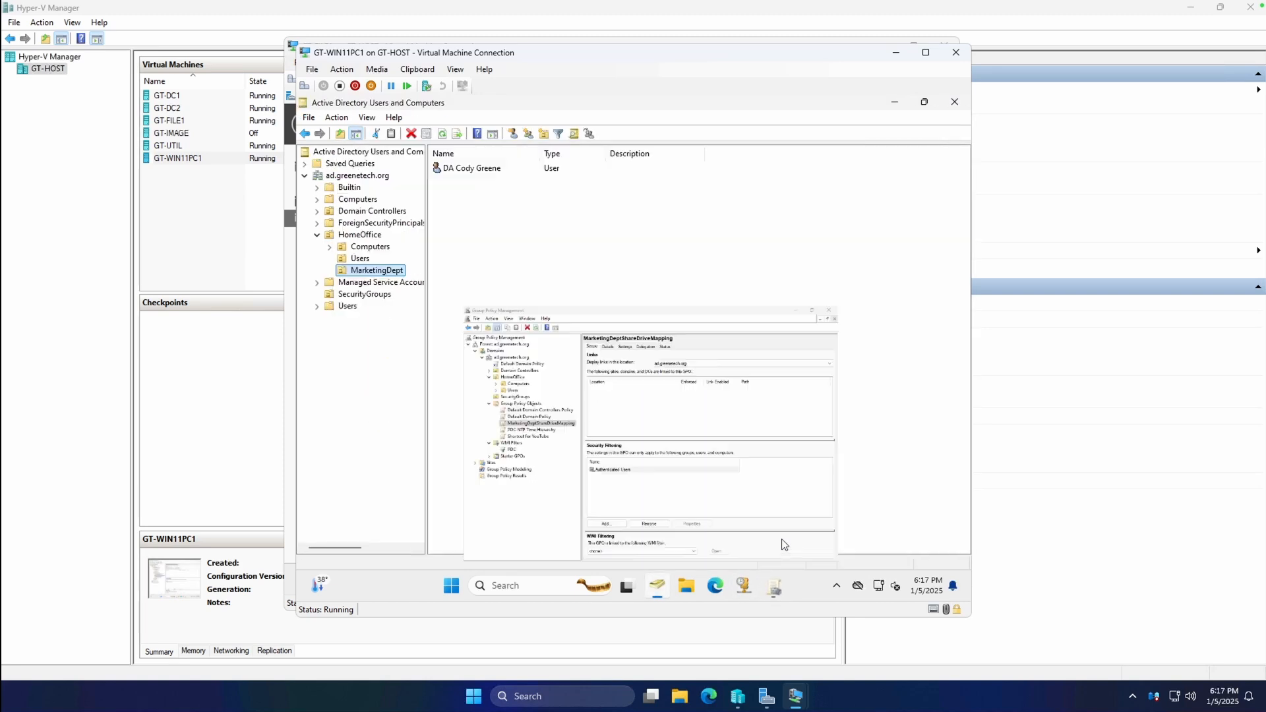
mouse_move(790, 694)
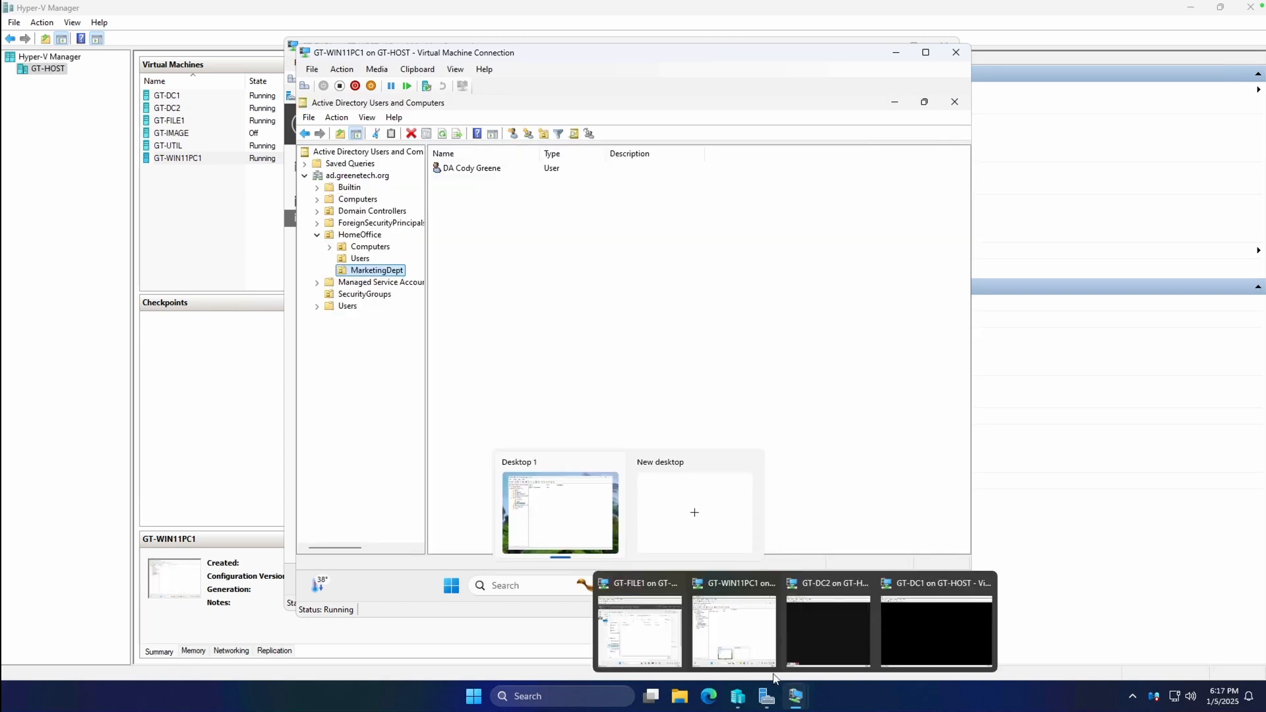
left_click(857, 631)
Unlock GT-DC2 with the administrator password.
left_click(574, 113)
left_click(583, 124)
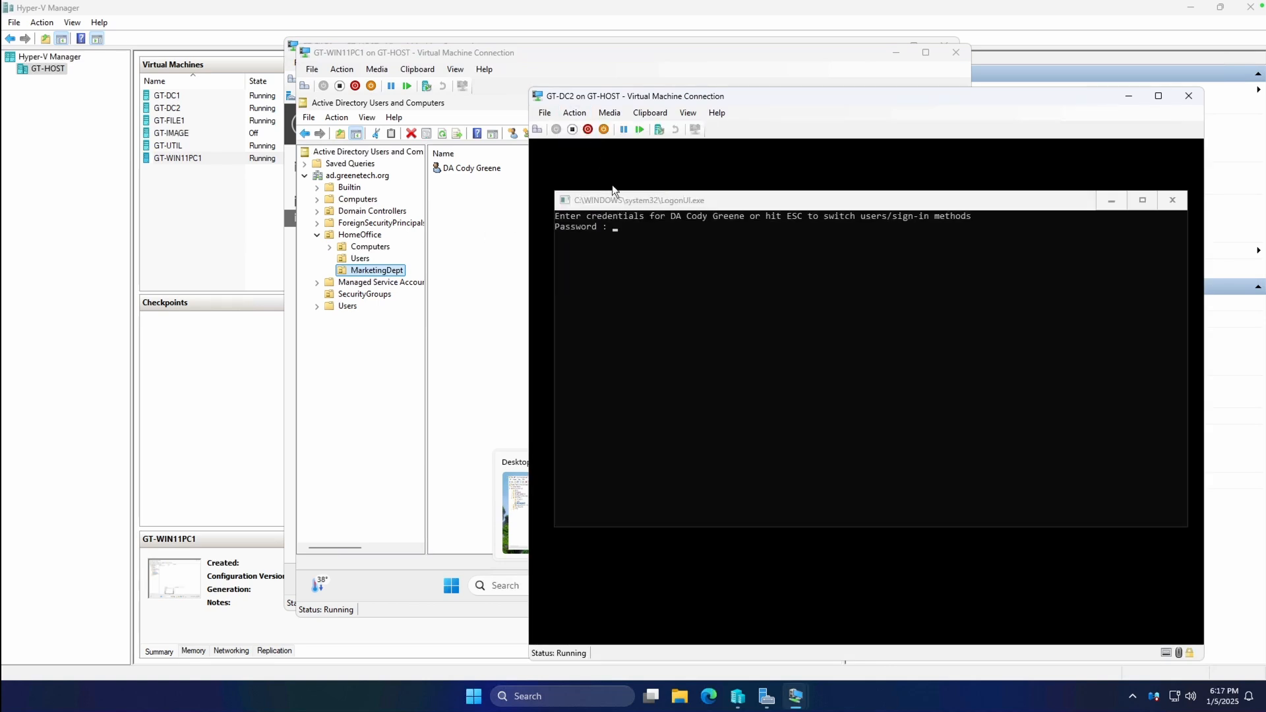
type("*********")
key("Return")
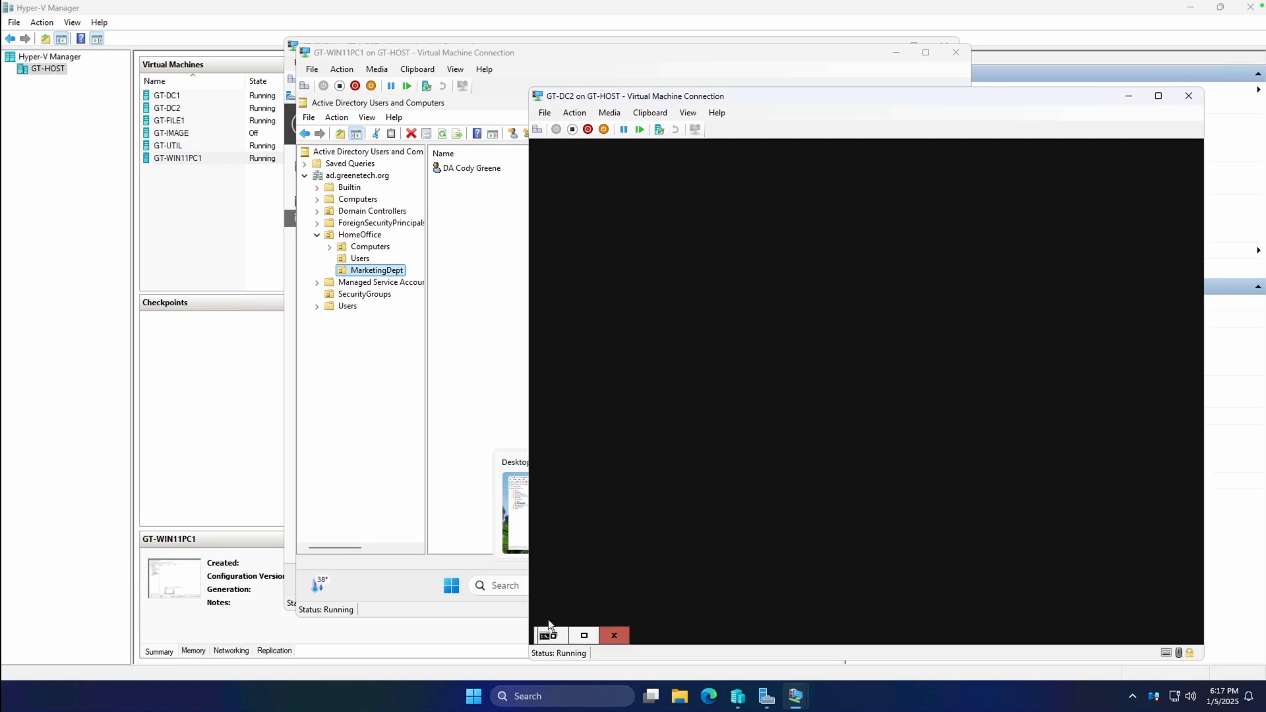
Rerun the repadmin /syncall command in GT-DC2's Command Prompt.
left_click(553, 634)
left_click(734, 432)
key("Up")
key("Return")
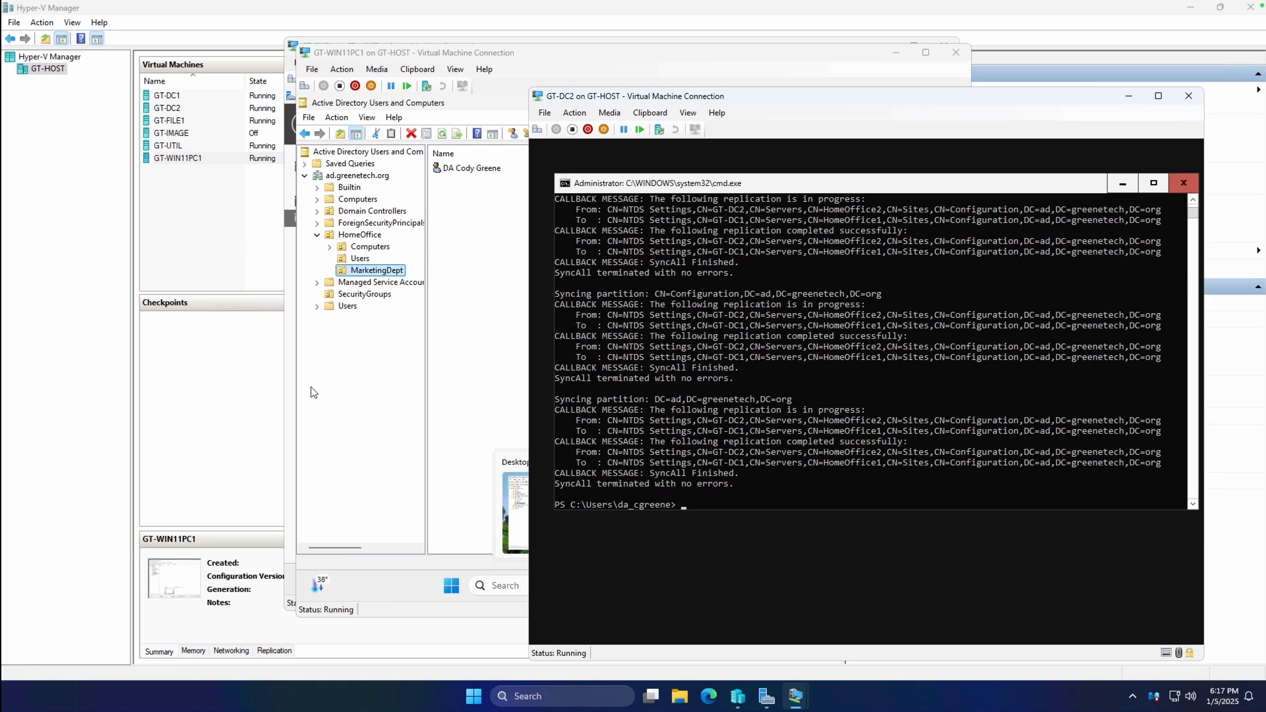
left_click(192, 362)
mouse_move(795, 696)
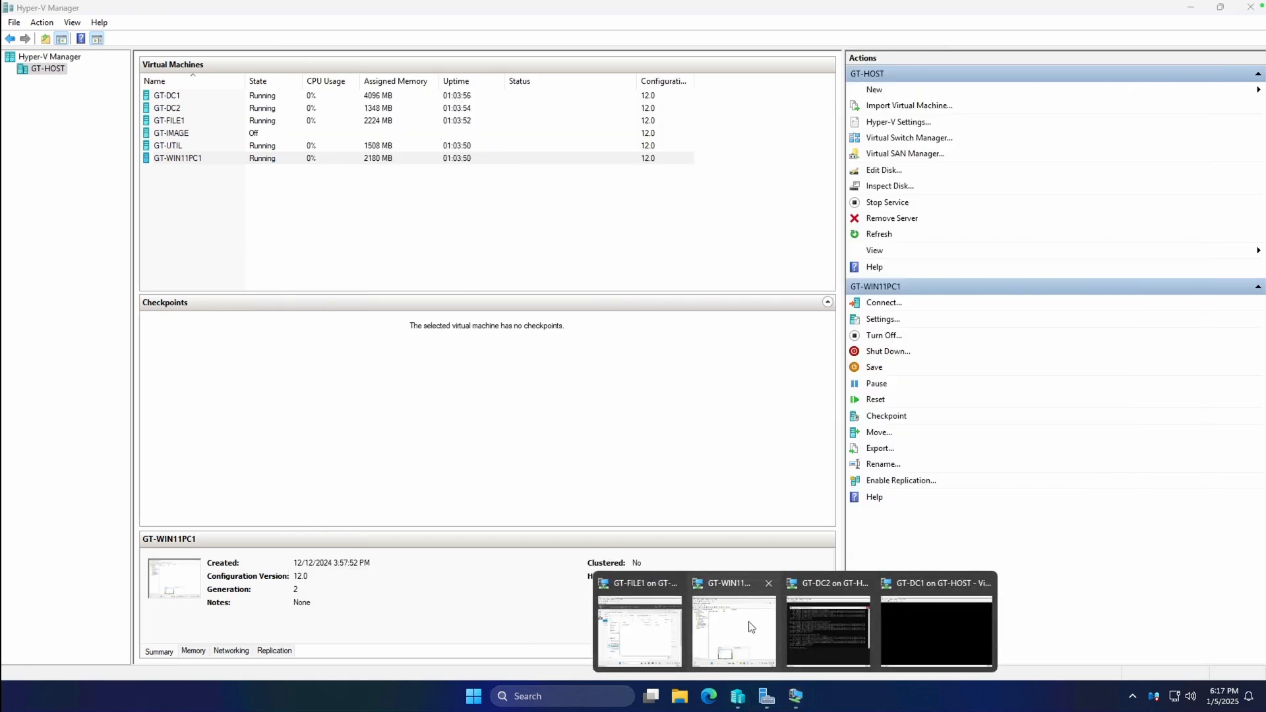
On GT-WIN11PC1, refresh the ad.greenetech.org domain in Group Policy Management.
left_click(707, 621)
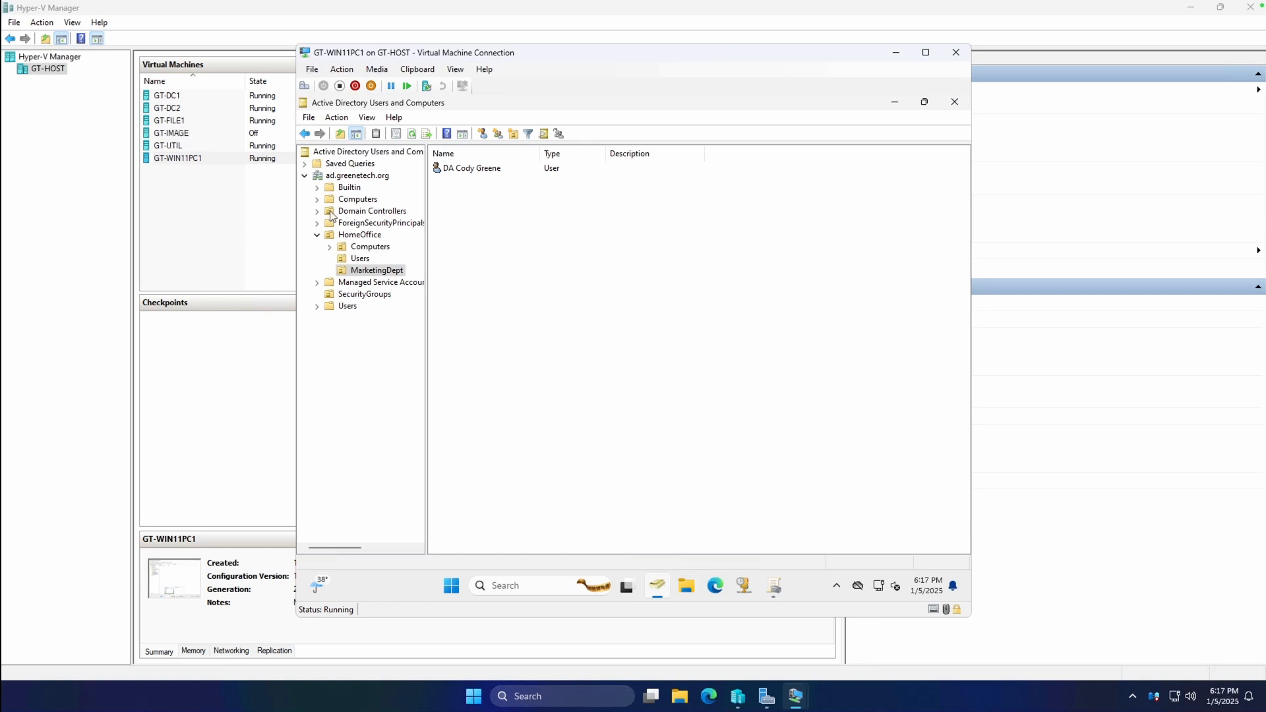
left_click(773, 585)
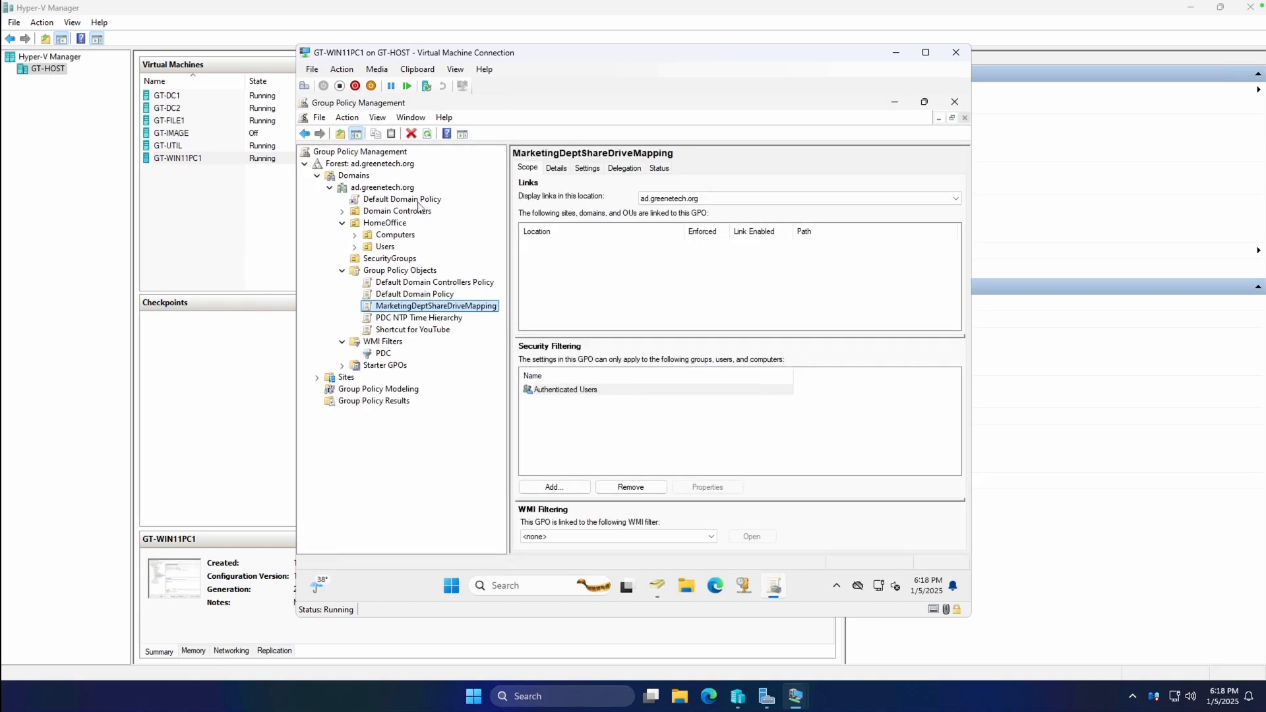
right_click(364, 190)
left_click(400, 362)
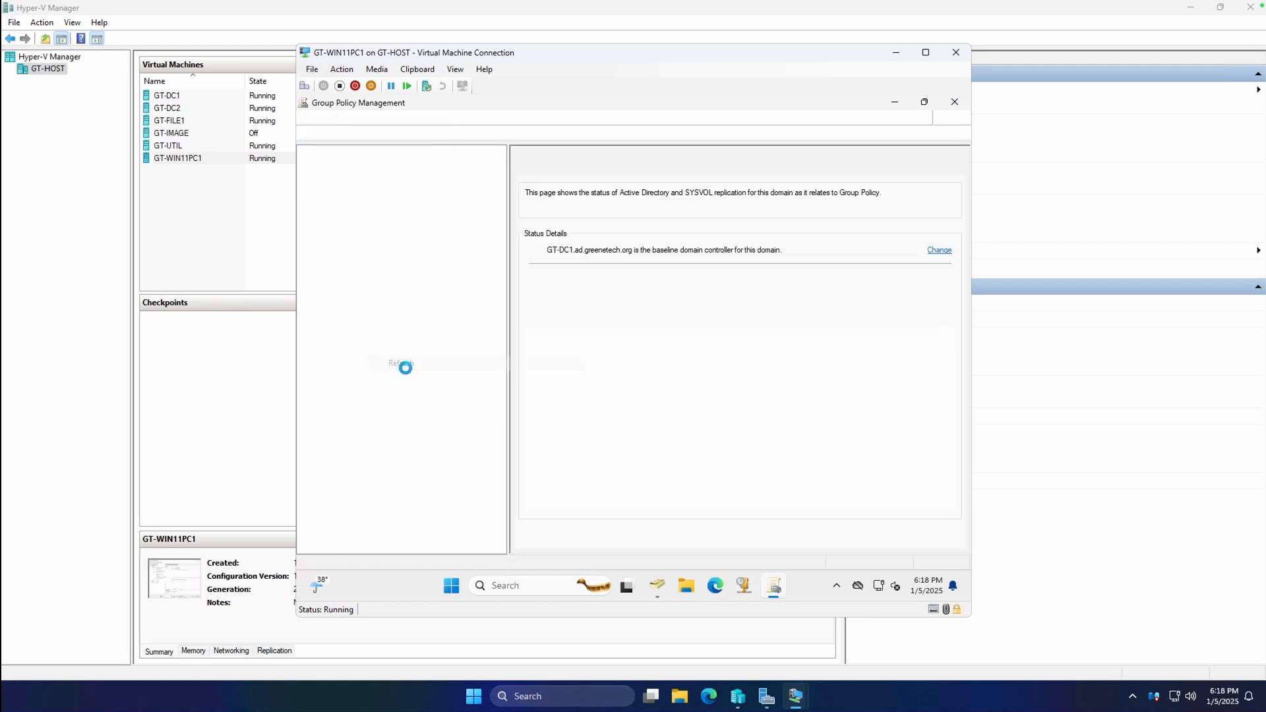
Link the existing MarketingDeptShareDriveMapping GPO to the MarketingDept OU and select the link.
left_click(342, 246)
left_click(342, 223)
left_click(414, 248)
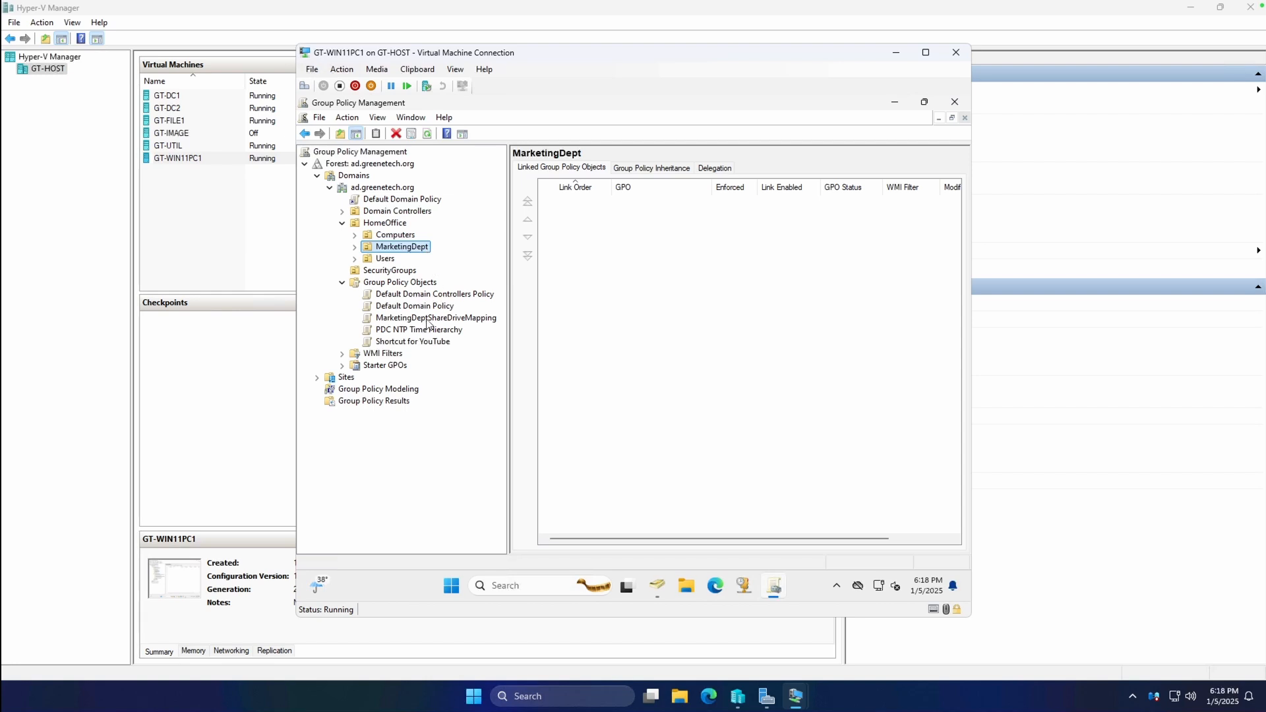
right_click(405, 251)
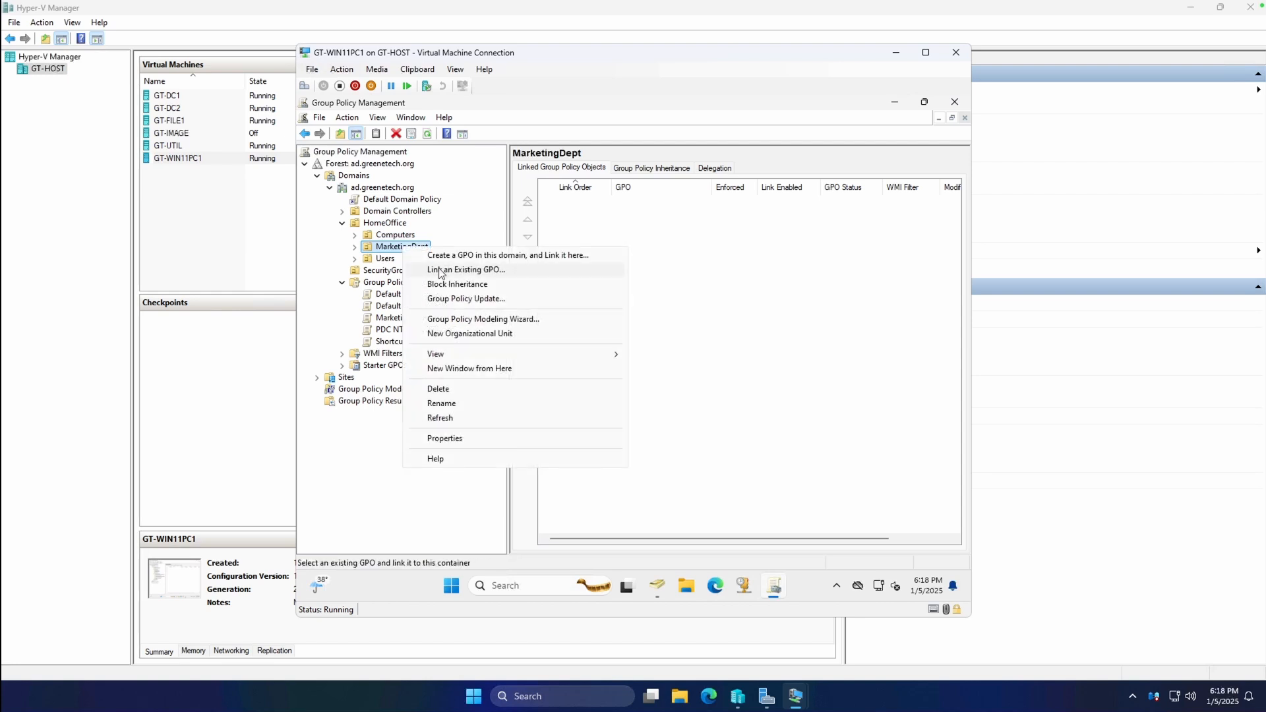
left_click(436, 270)
left_click(602, 323)
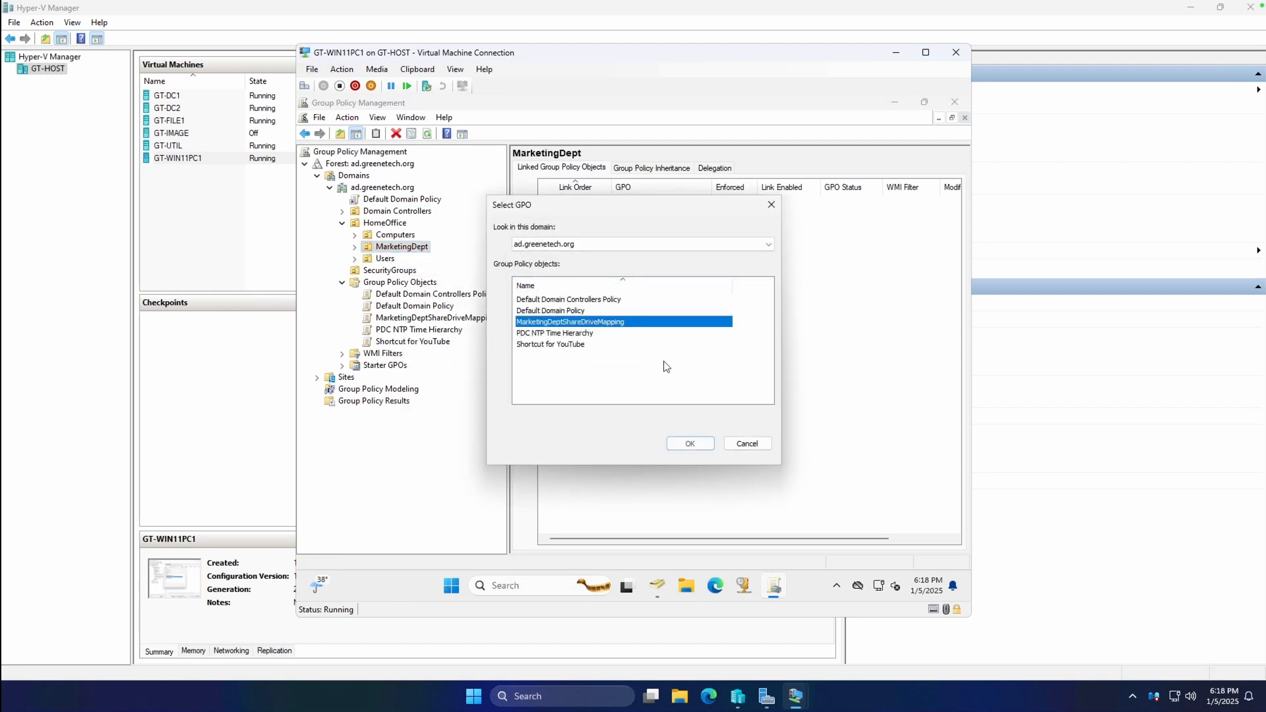
left_click(689, 443)
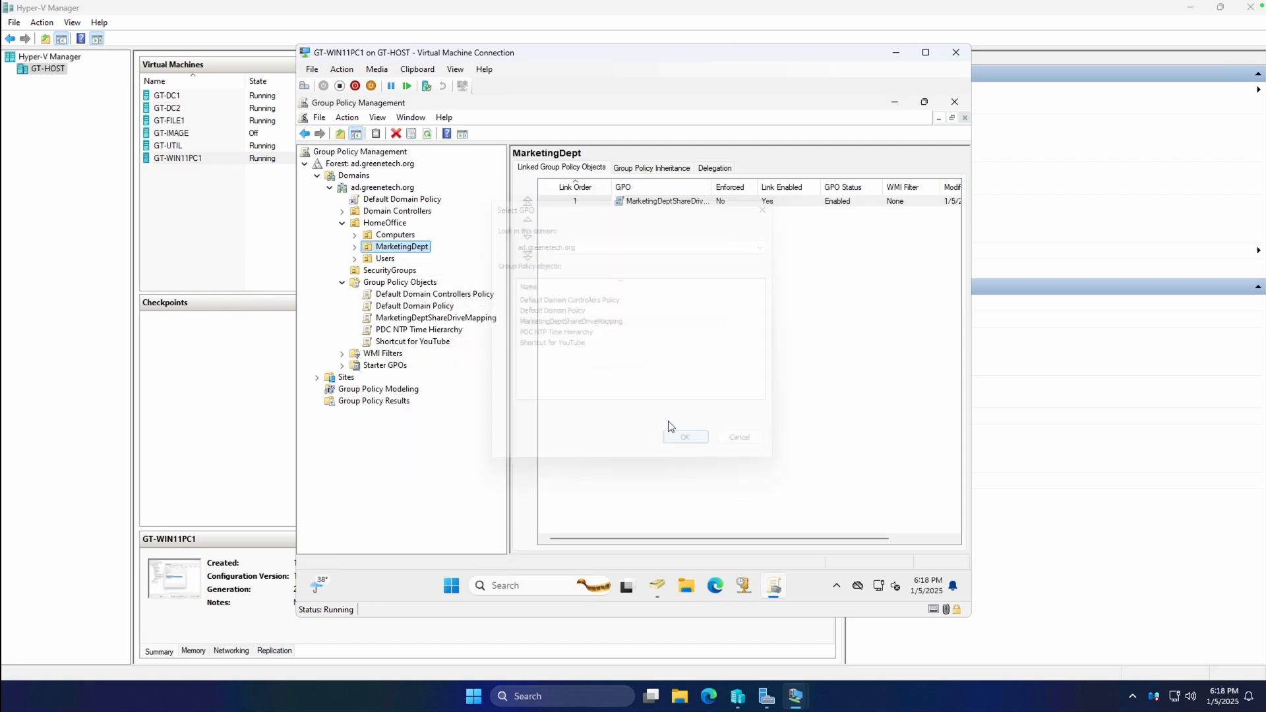
left_click(355, 246)
left_click(424, 260)
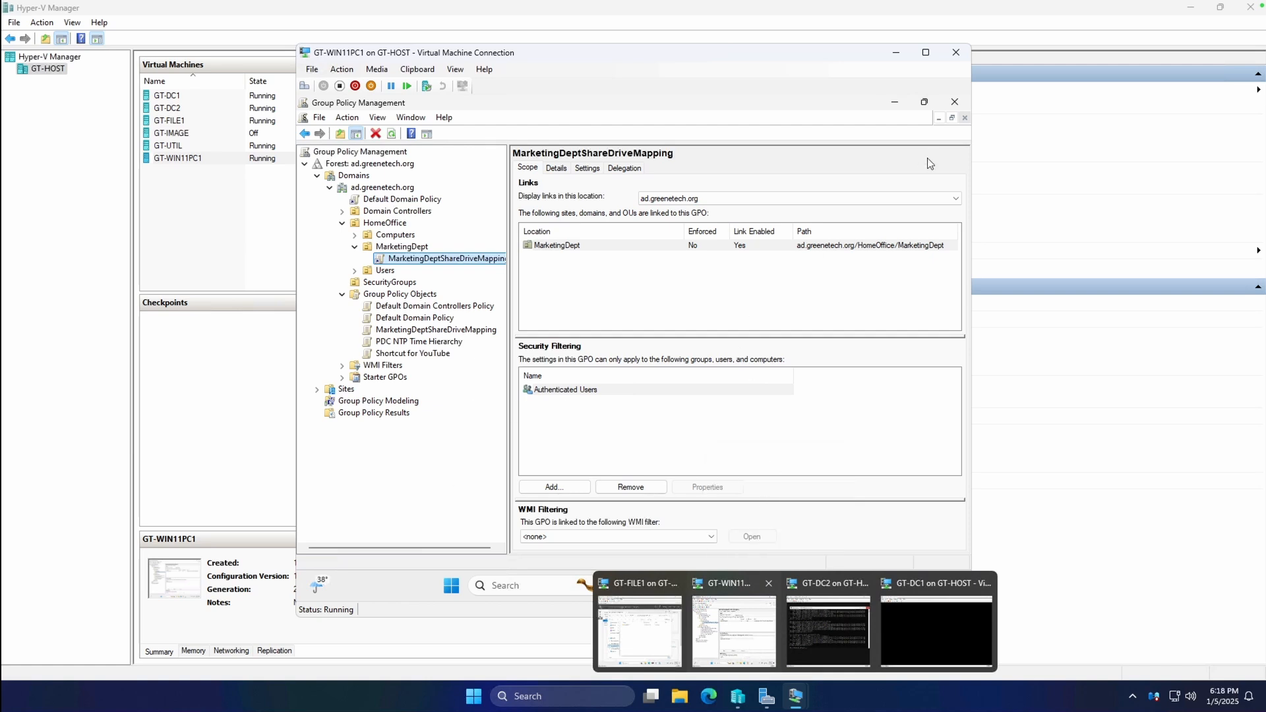
Expand the GPO's settings report down to the Drive Map (Drive: V) general properties.
left_click(555, 168)
left_click(586, 168)
left_click(601, 422)
left_click(607, 409)
left_click(616, 410)
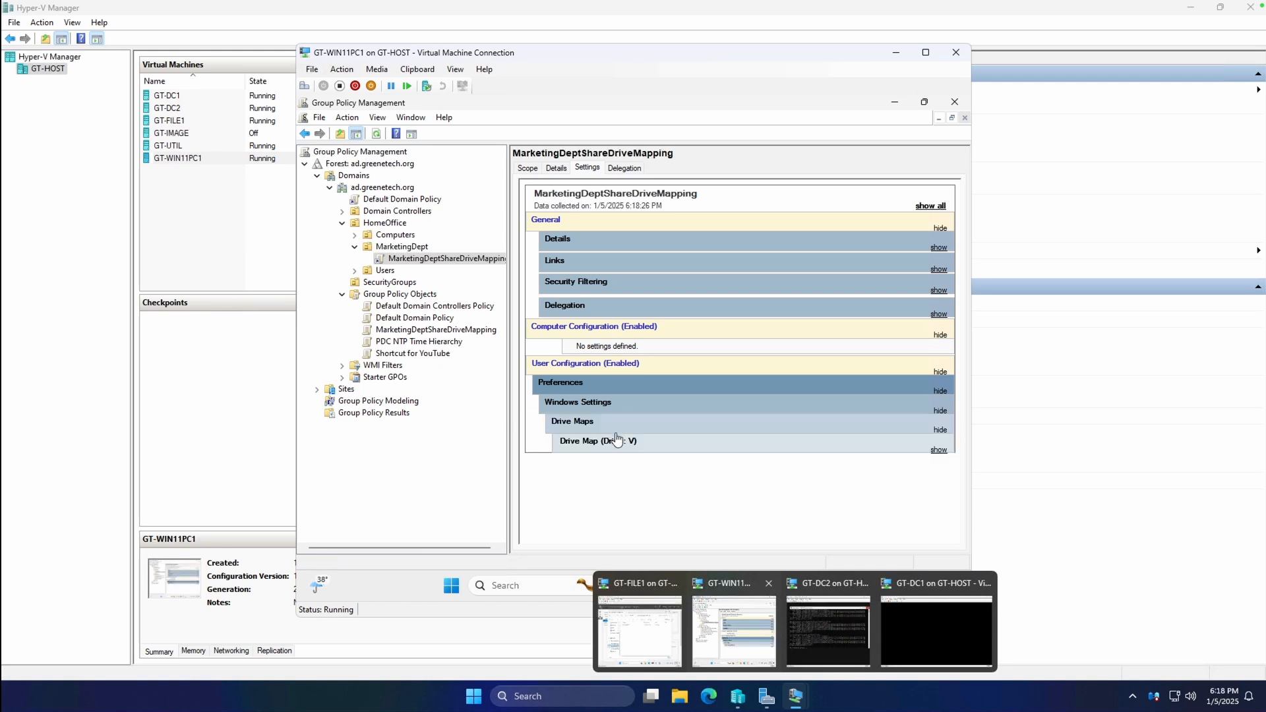
left_click(617, 440)
left_click(627, 462)
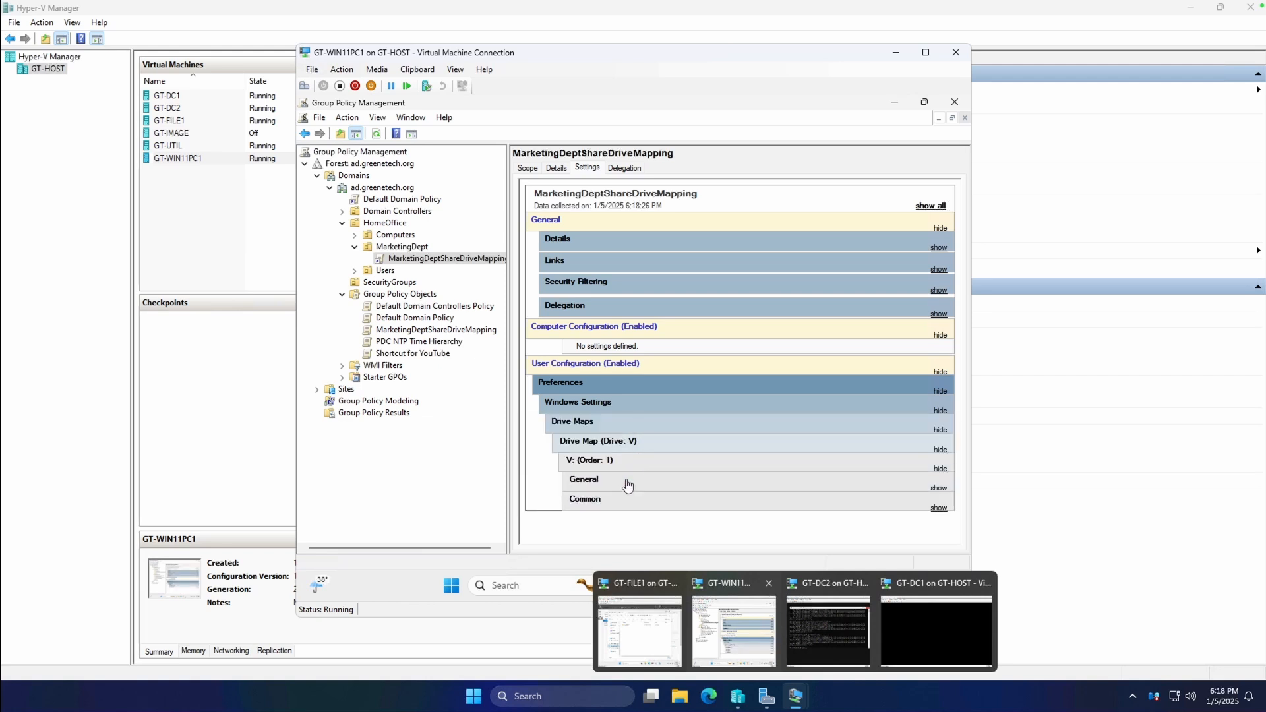
left_click(628, 485)
Check the \\GT-FILE1\marketing location, then minimise Group Policy Management and ADUC.
scroll(650, 467, "down", 2)
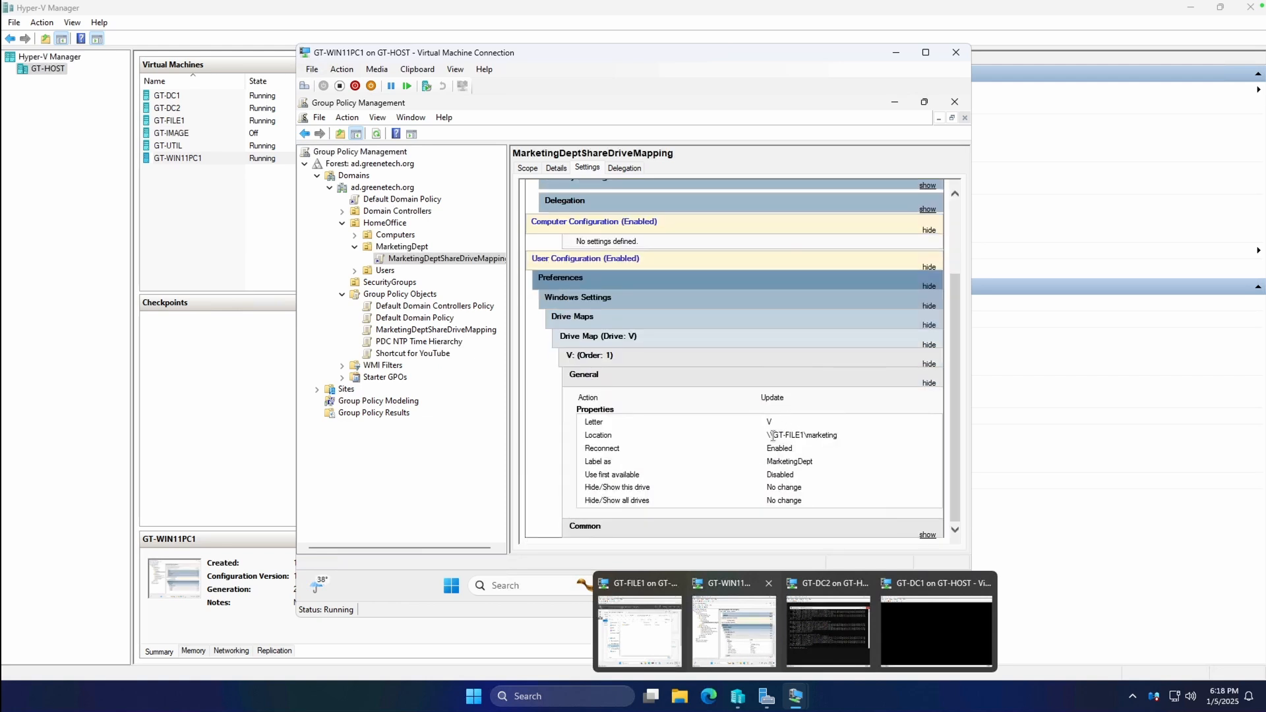
double_click(763, 437)
left_click(818, 439)
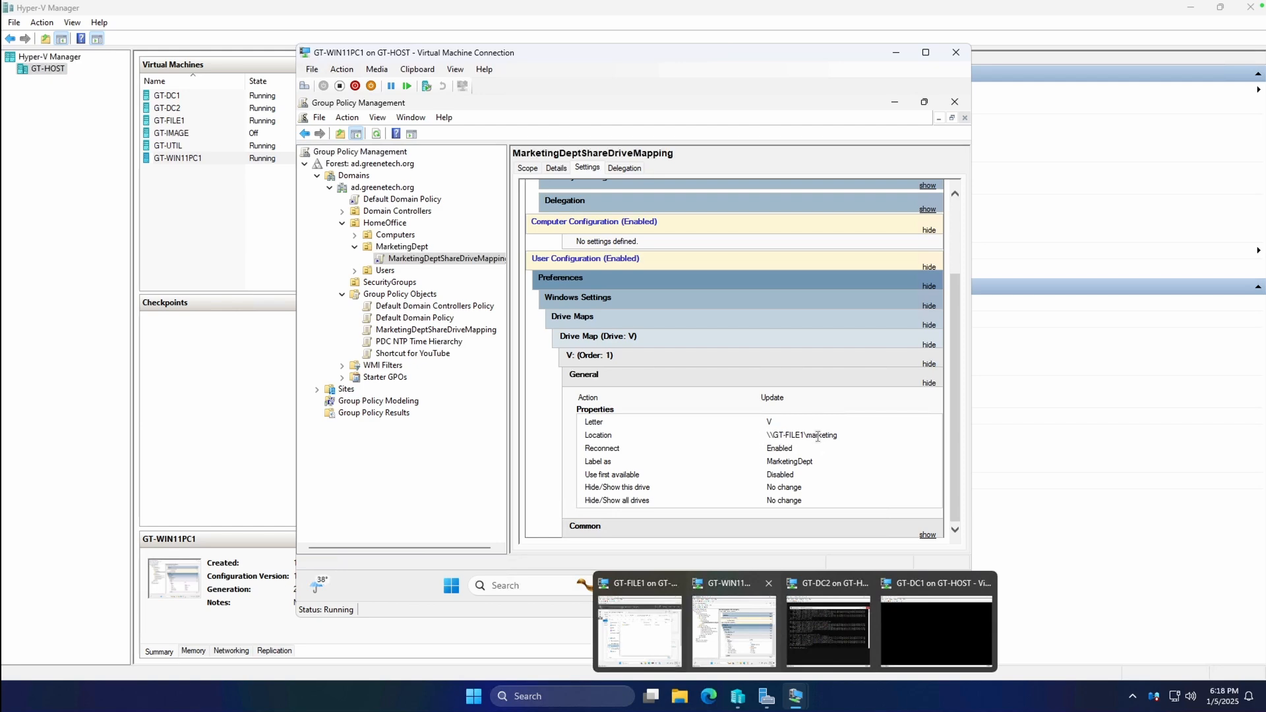
left_click(894, 106)
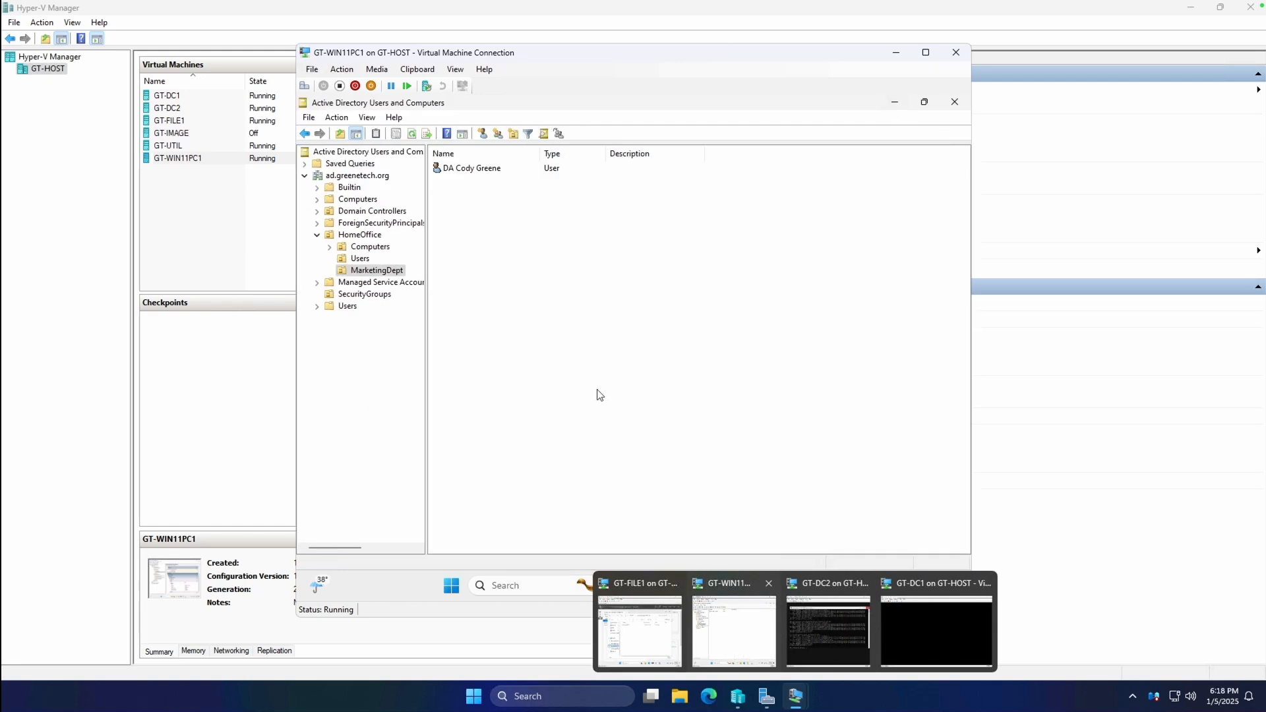
left_click(894, 103)
On GT-WIN11PC1, list the drives under This PC and launch Command Prompt.
left_click(825, 616)
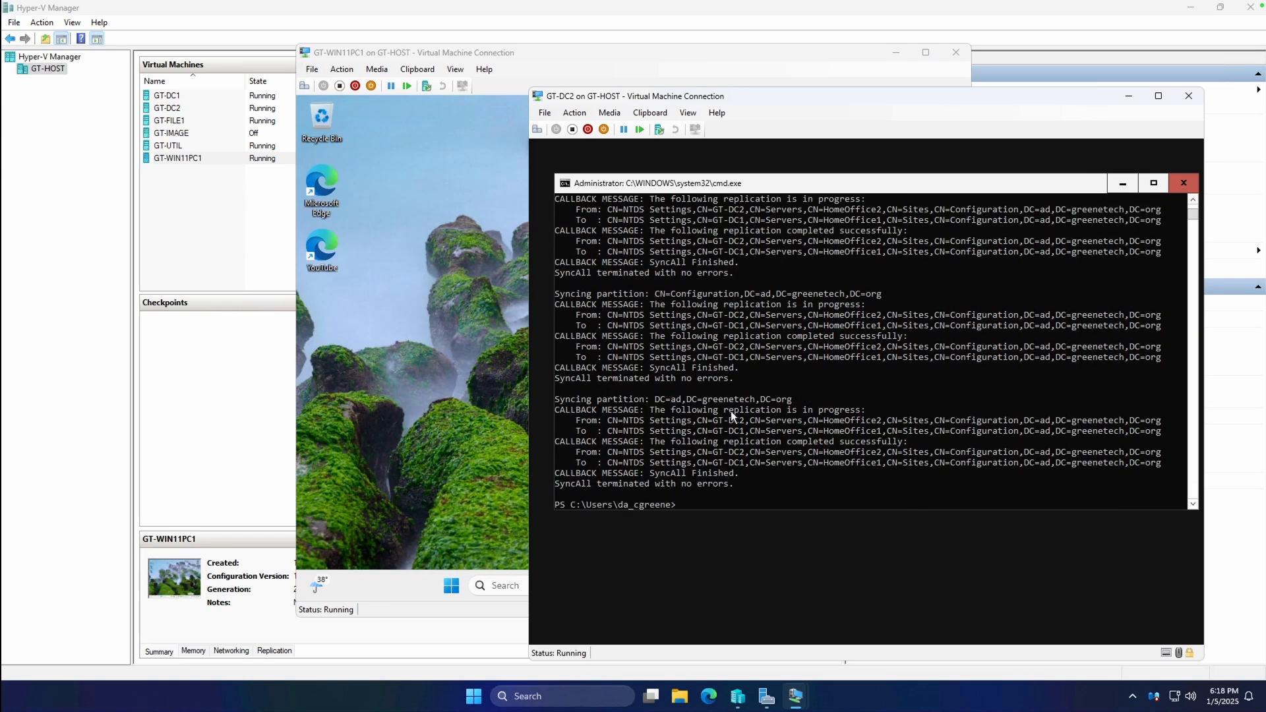
left_click(425, 355)
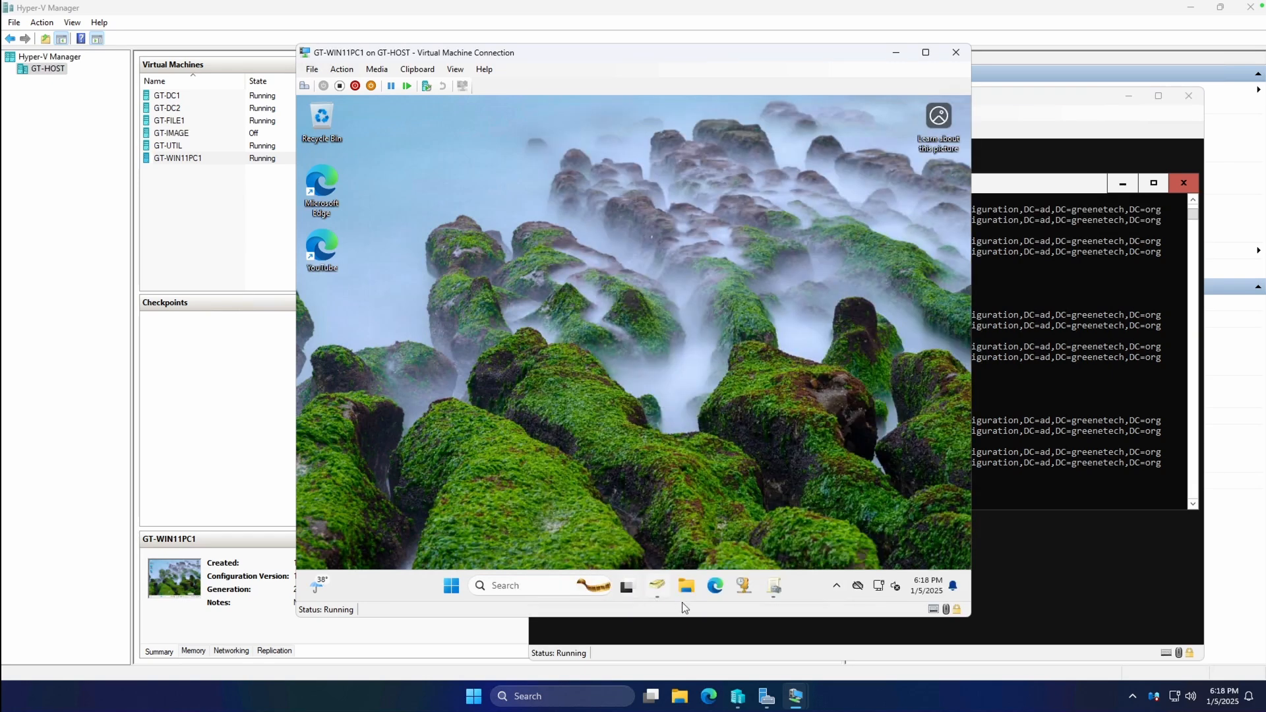
left_click(452, 587)
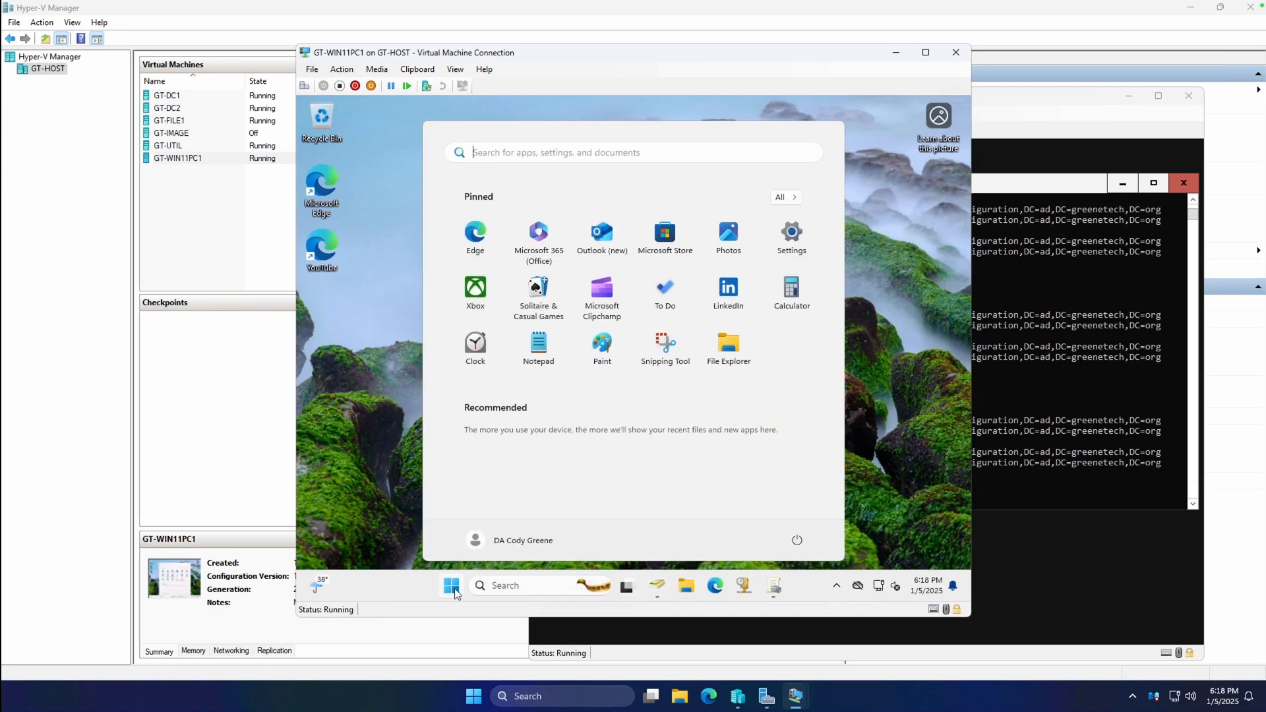
type("cmd")
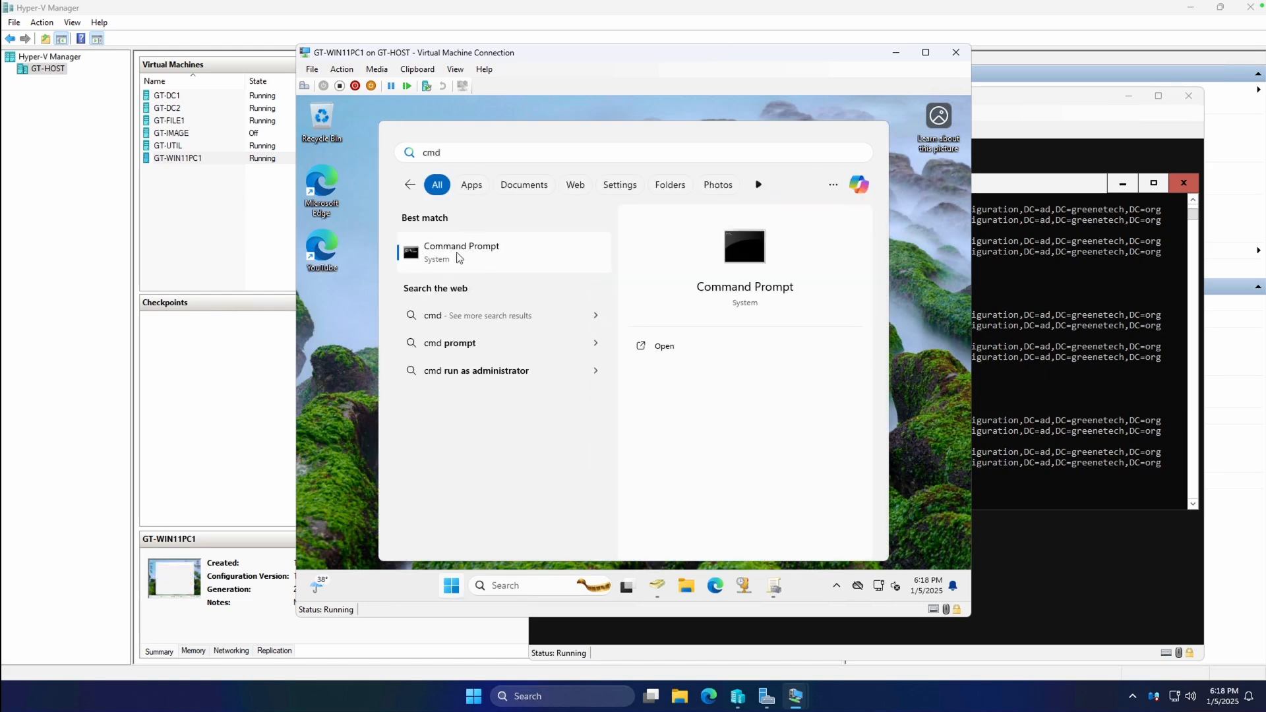
left_click(686, 592)
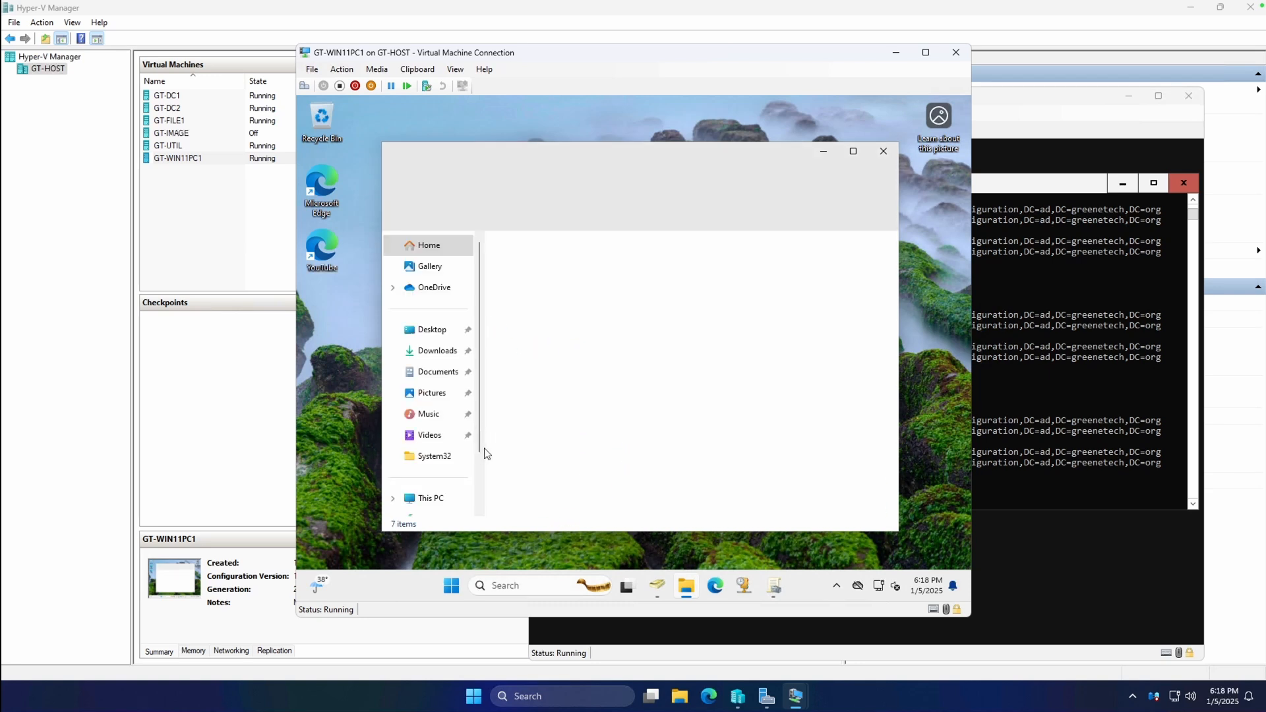
scroll(477, 470, "down", 2)
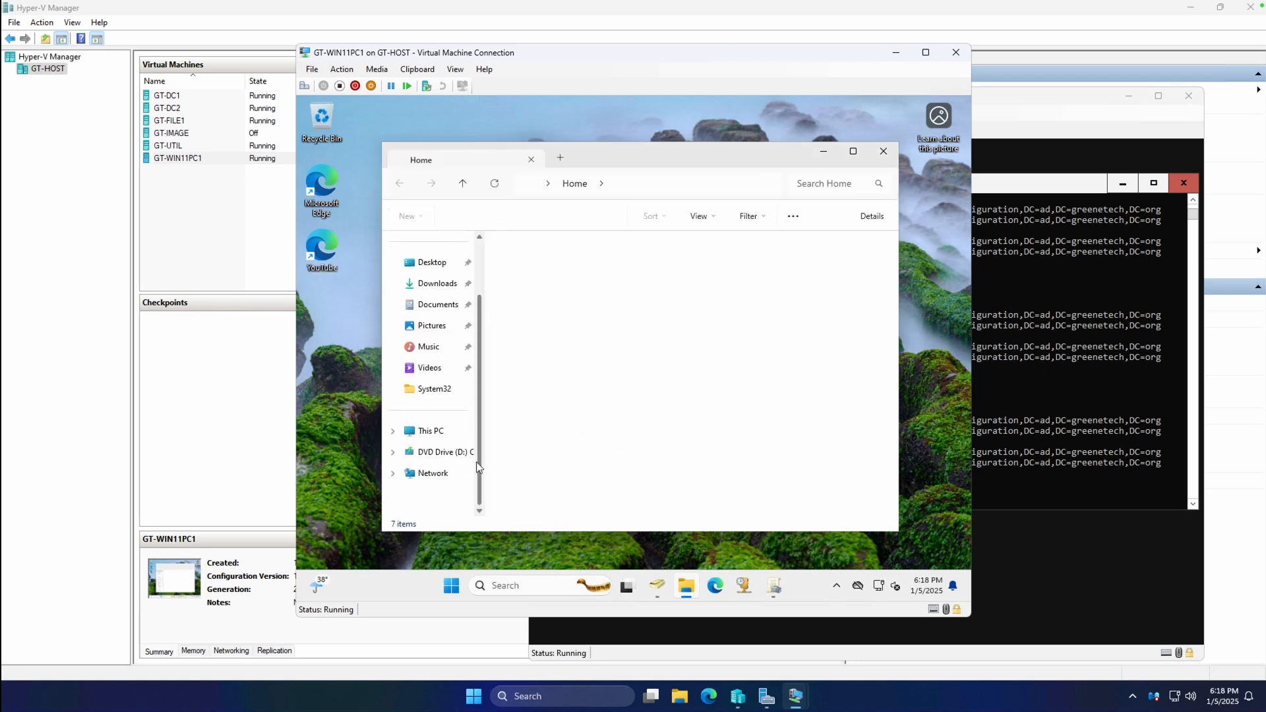
left_click(393, 430)
left_click(747, 589)
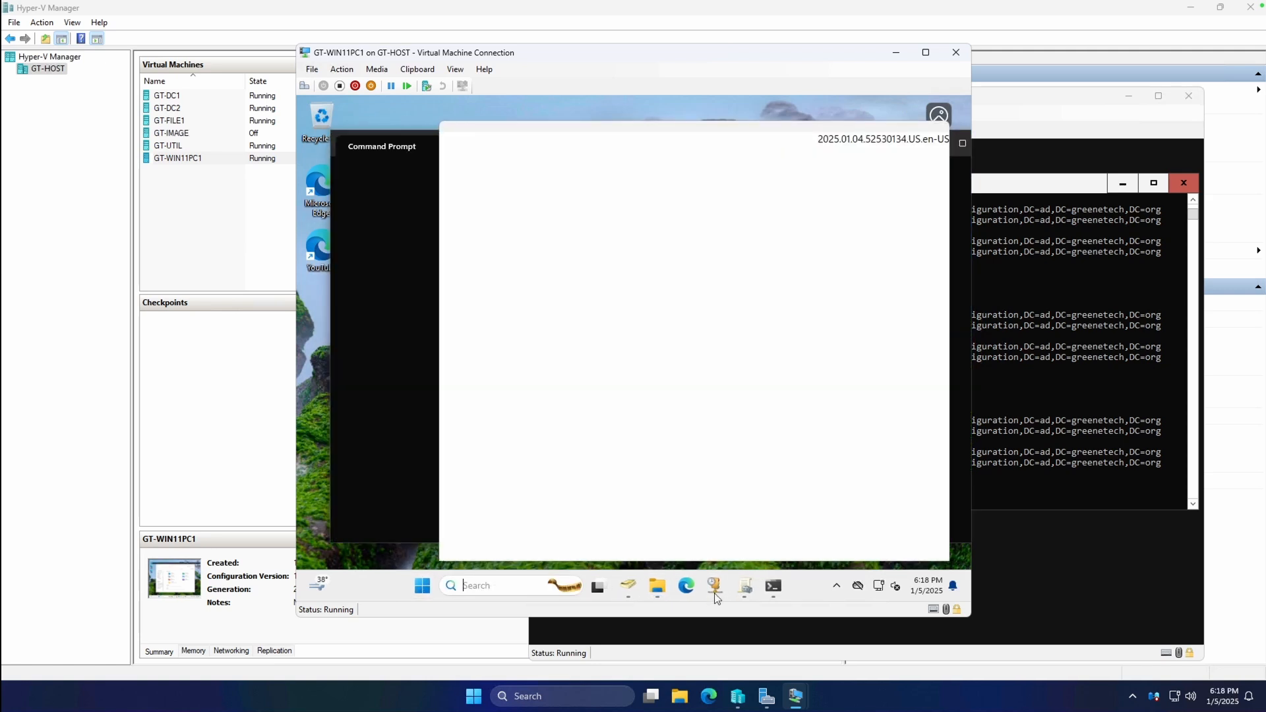
Run gpupdate /force in the GT-WIN11PC1 Command Prompt.
type("gpuda")
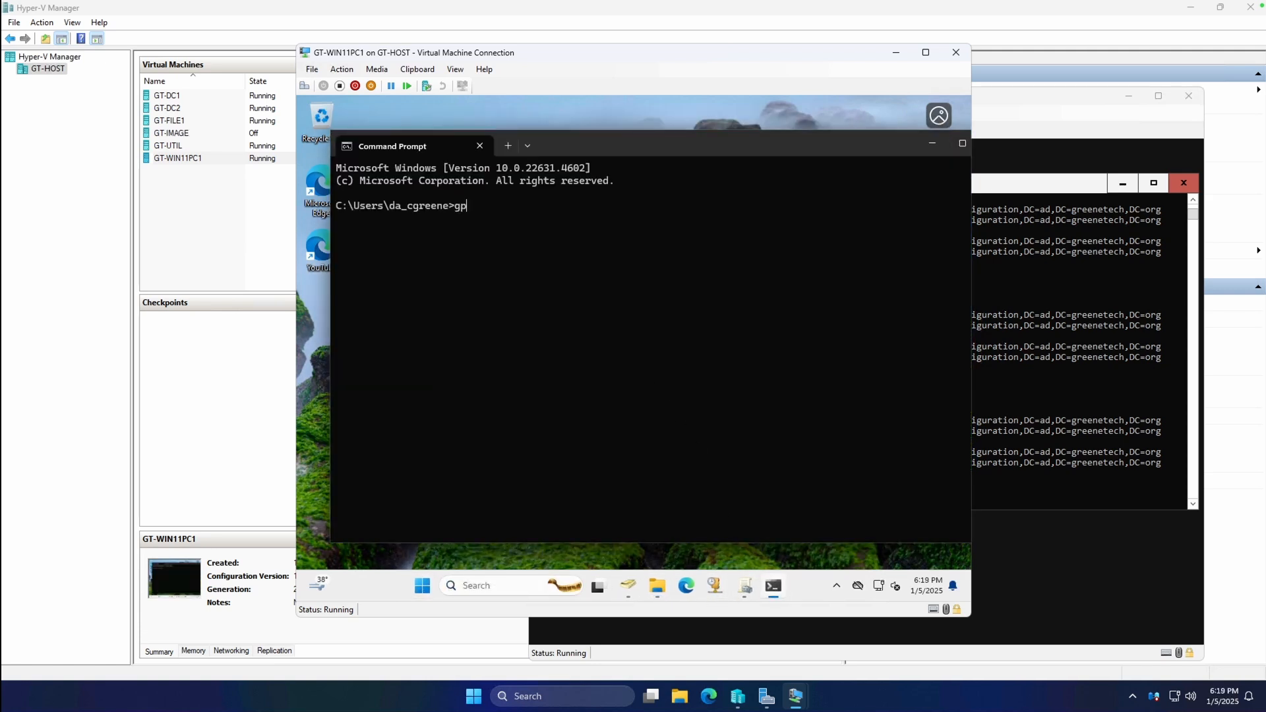
key("BackSpace")
type("pdatde /force")
key("Return")
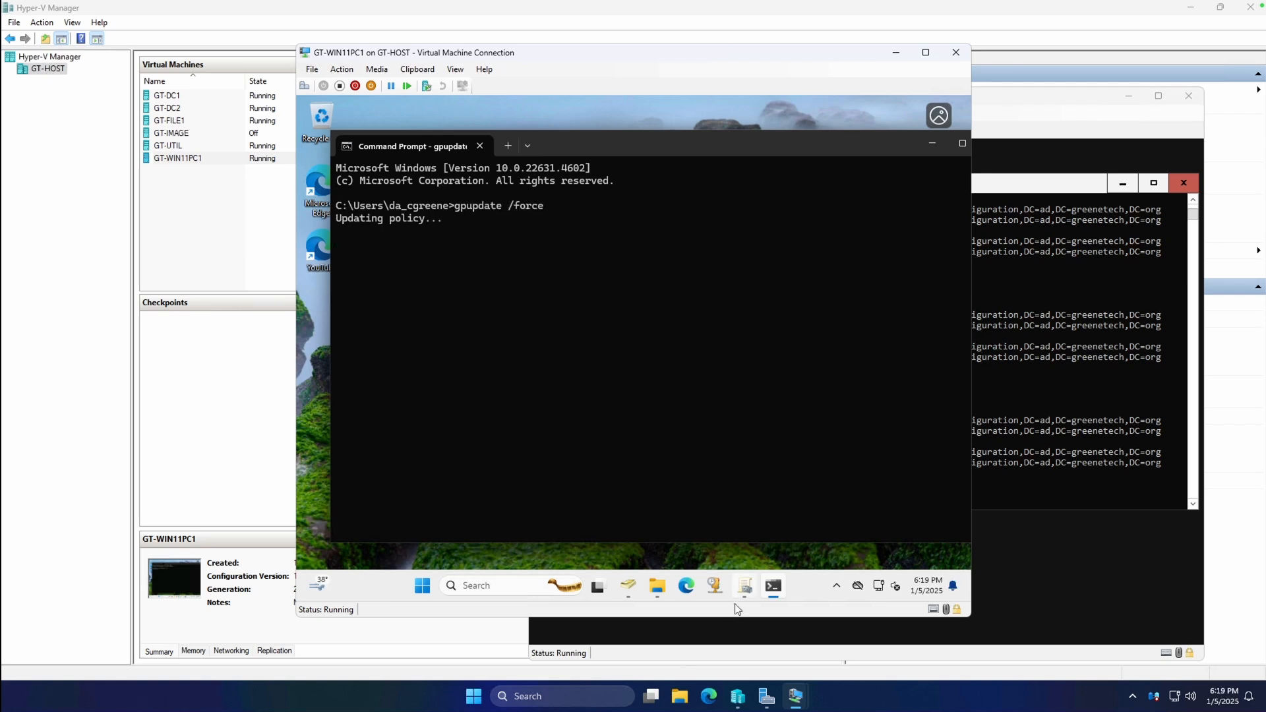
Check the drives under This PC in File Explorer, then move it aside to reveal Command Prompt.
left_click(657, 585)
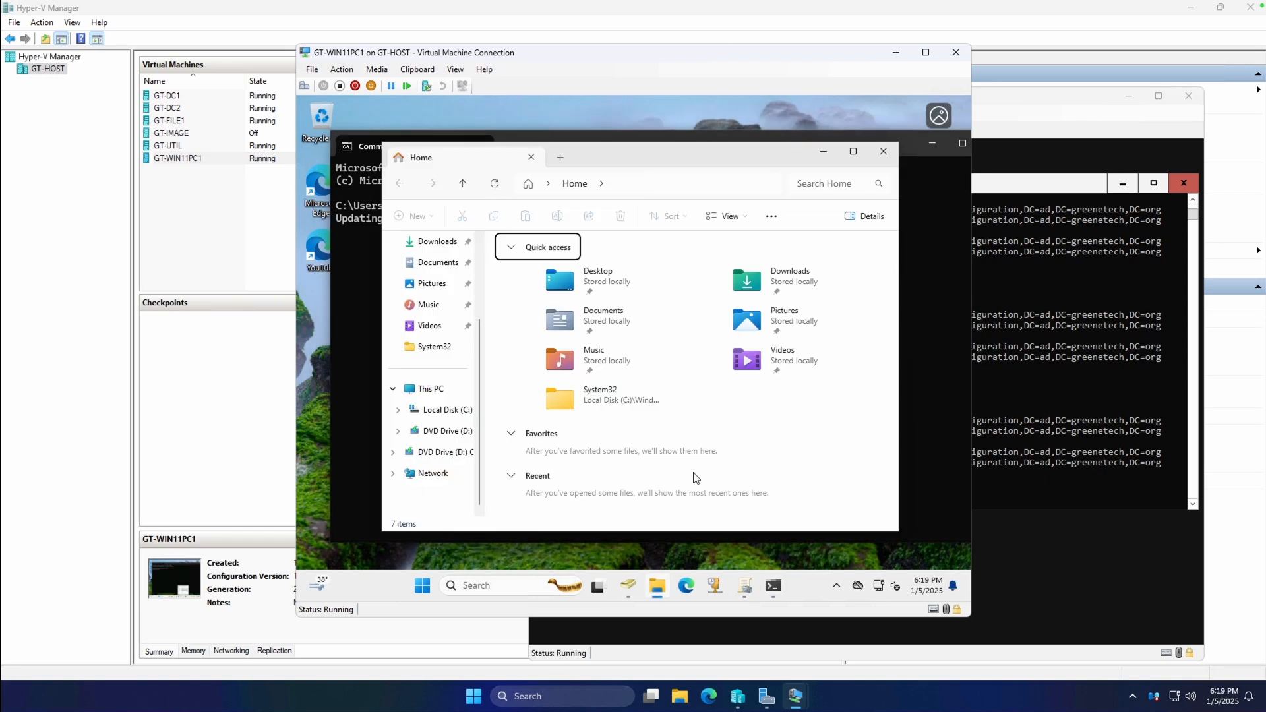
left_click(430, 389)
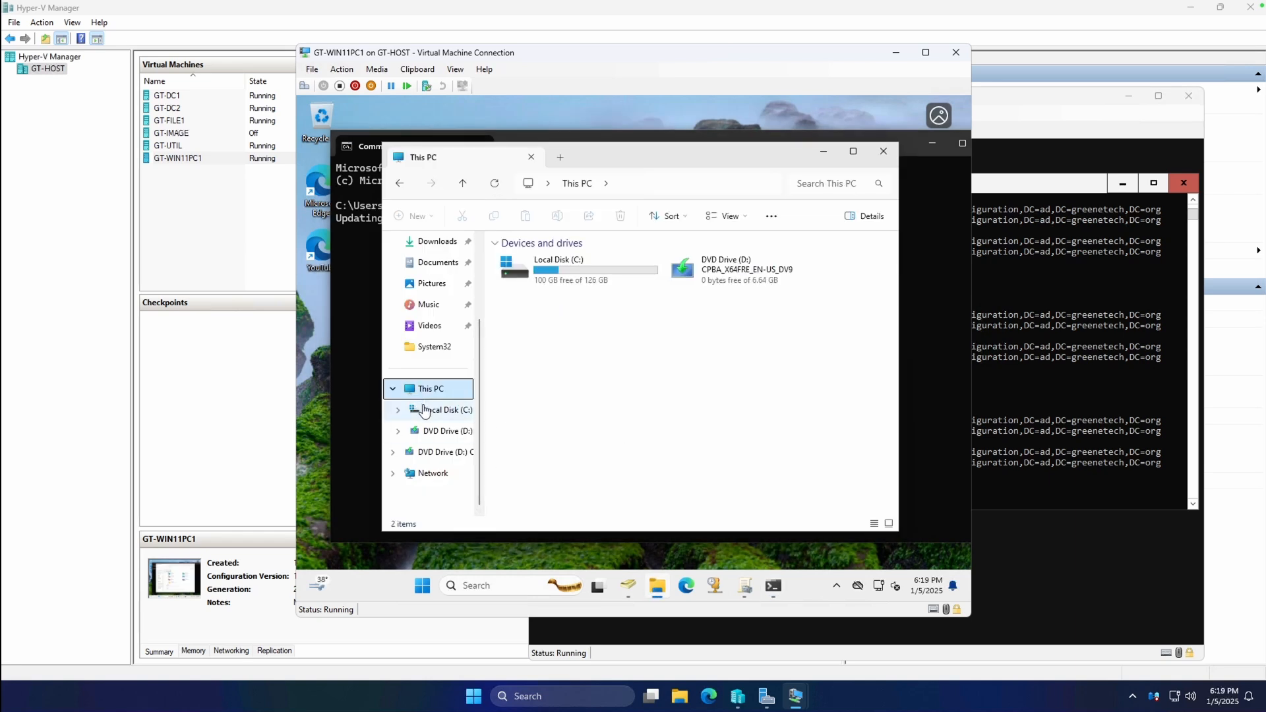
left_click(773, 586)
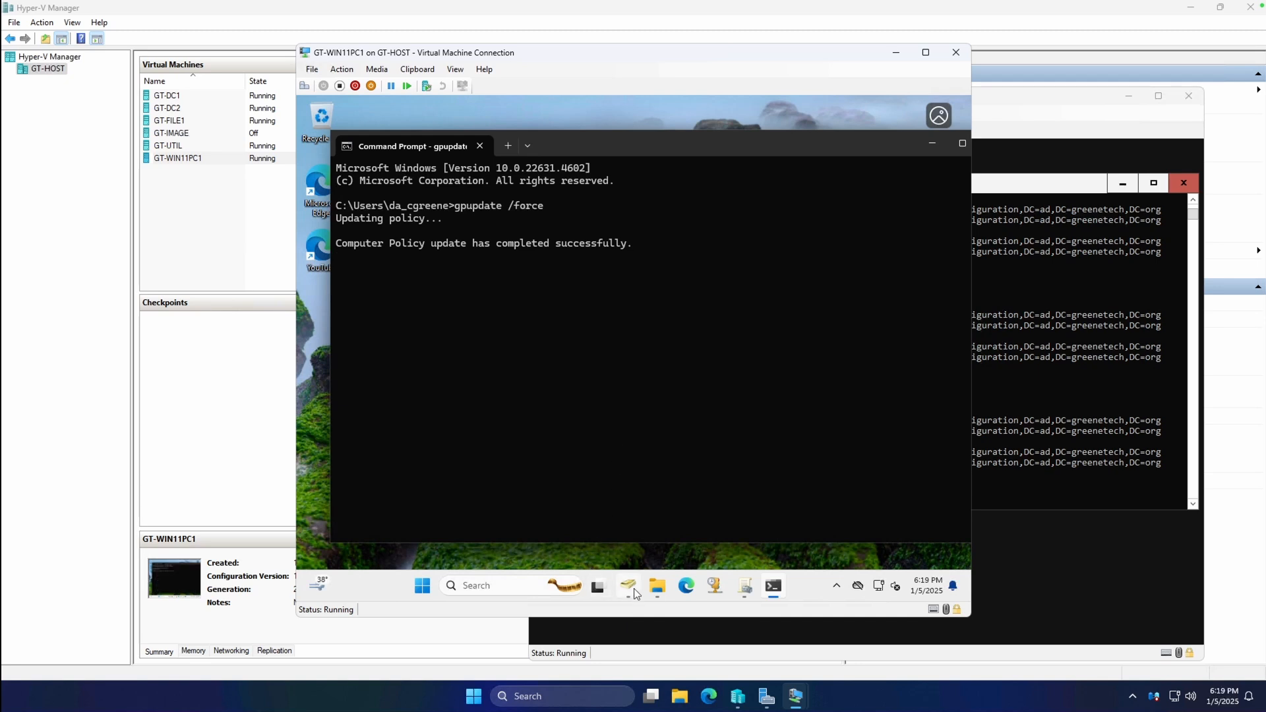
left_click(655, 586)
left_click_drag(630, 166, 743, 167)
left_click(470, 308)
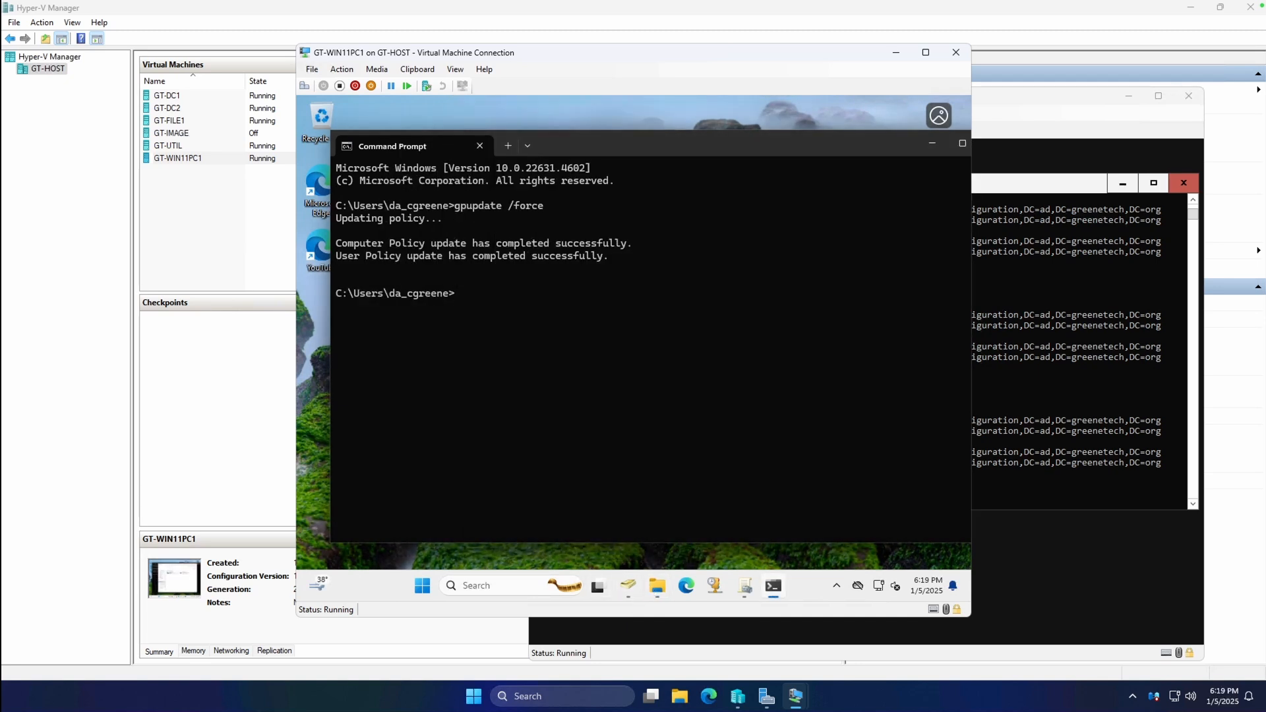
Run gpresult /r and scroll through the report showing no applied GPOs.
type("gpresult /")
type("r")
key("Return")
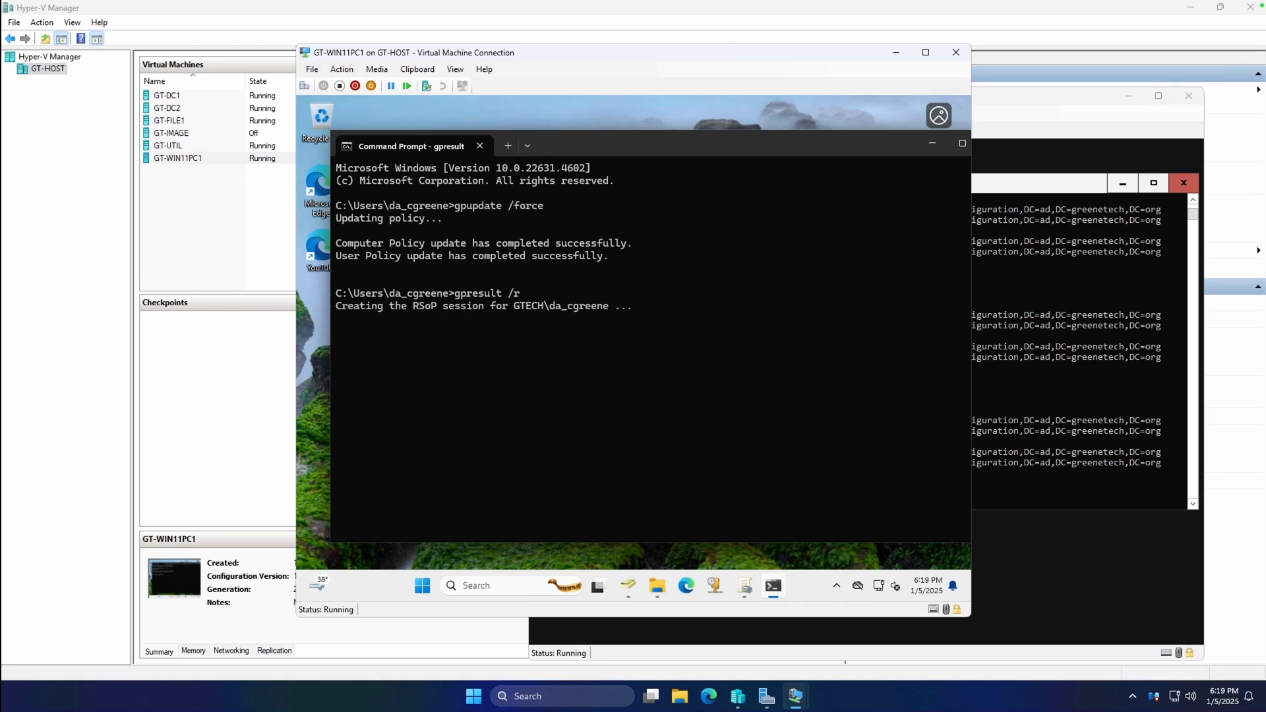
left_click(663, 592)
left_click(546, 369)
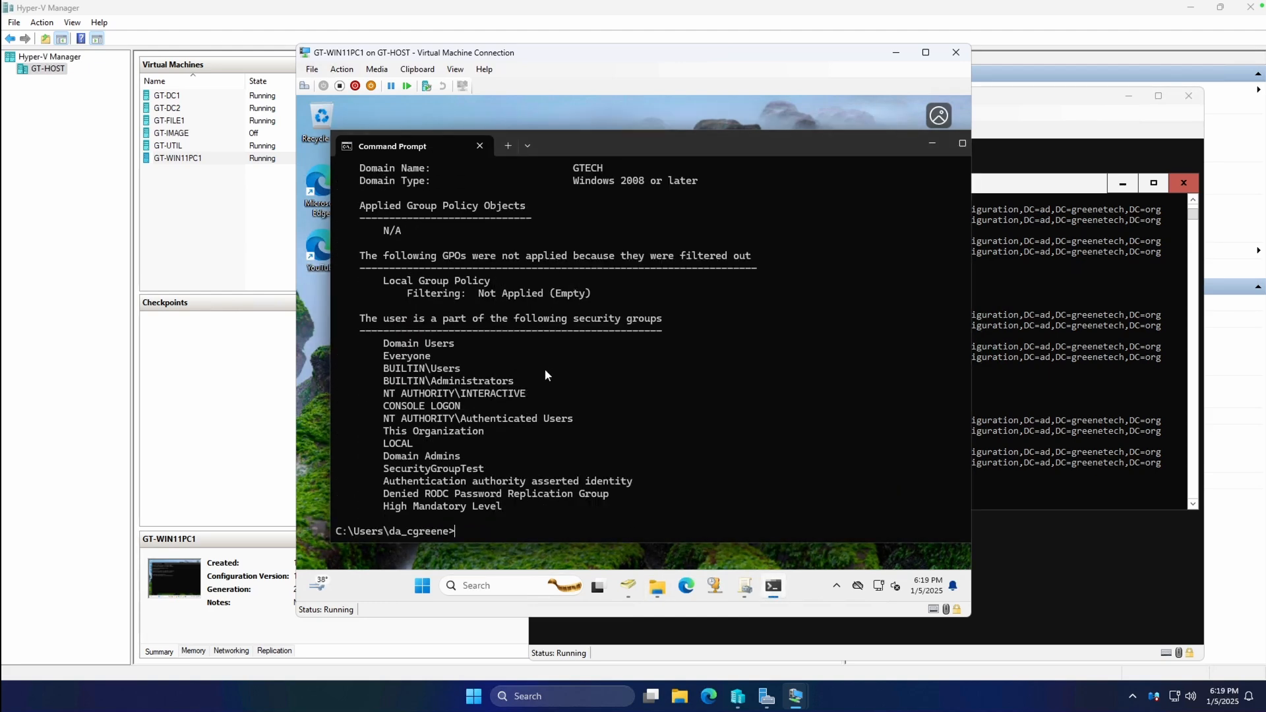
scroll(629, 368, "up", 3)
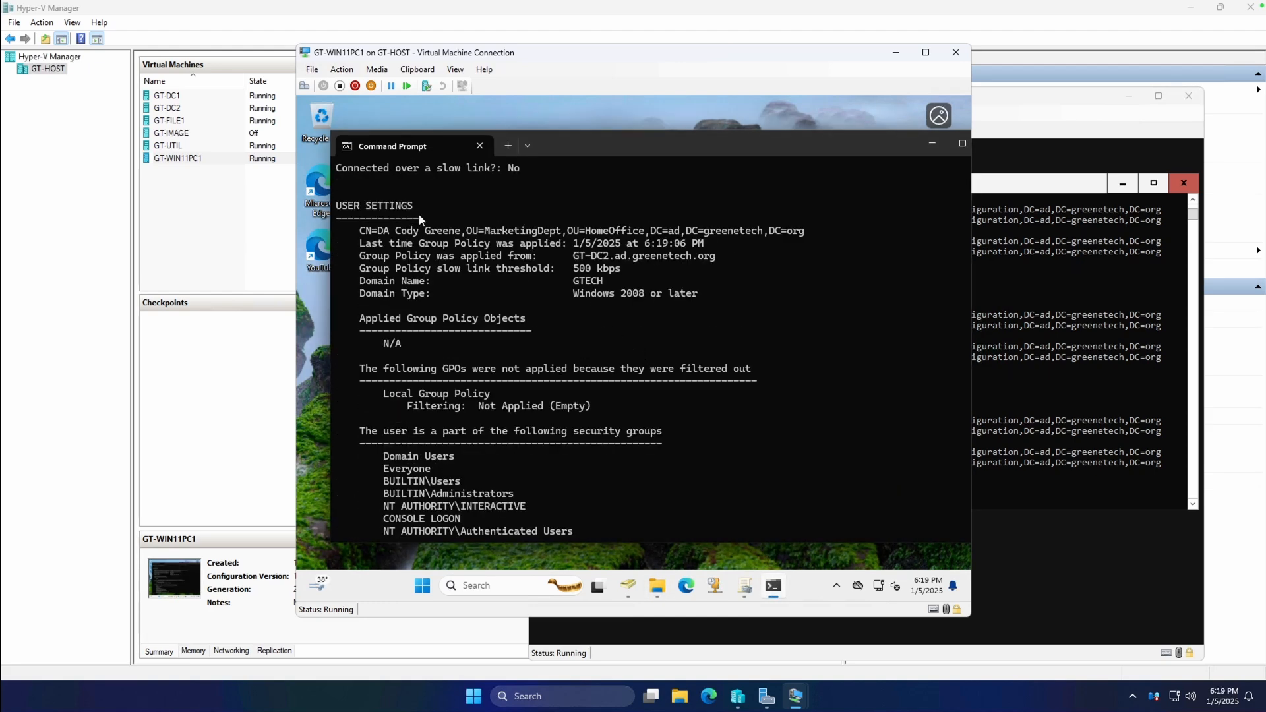
scroll(501, 290, "down", 3)
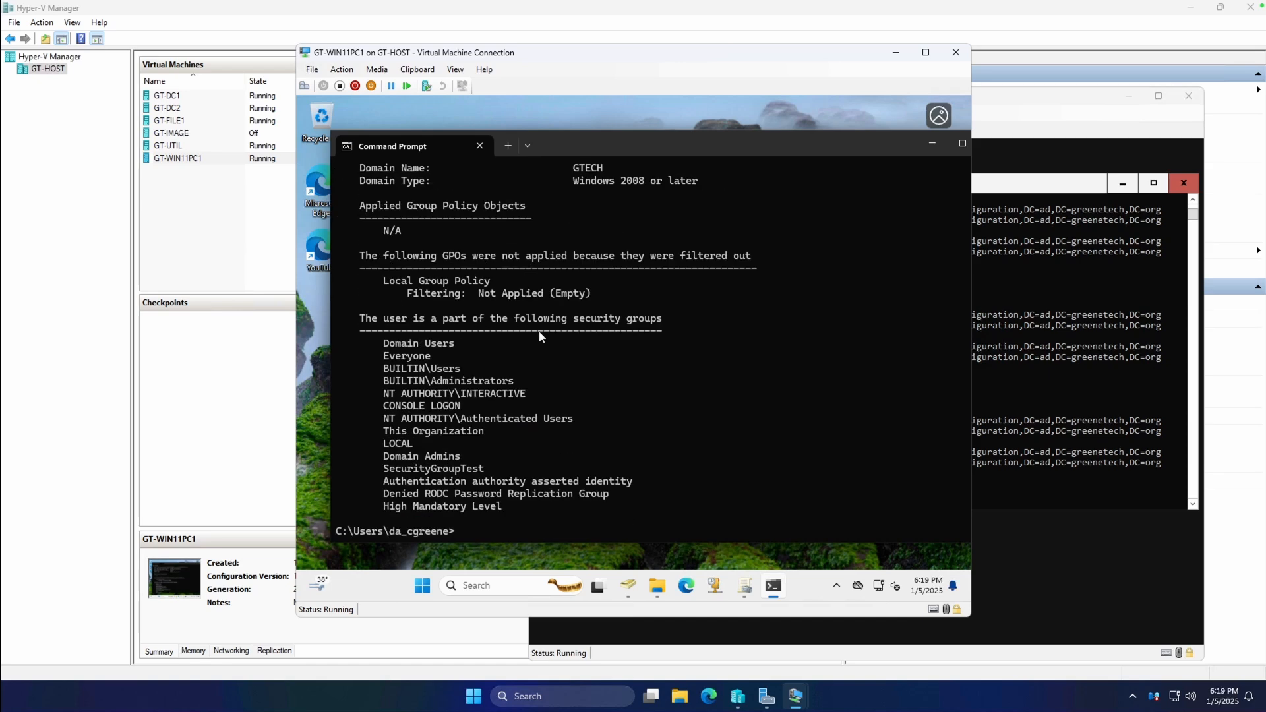
Switch to GT-DC1, send Ctrl+Alt+Del and sign in with the admin password.
mouse_move(795, 696)
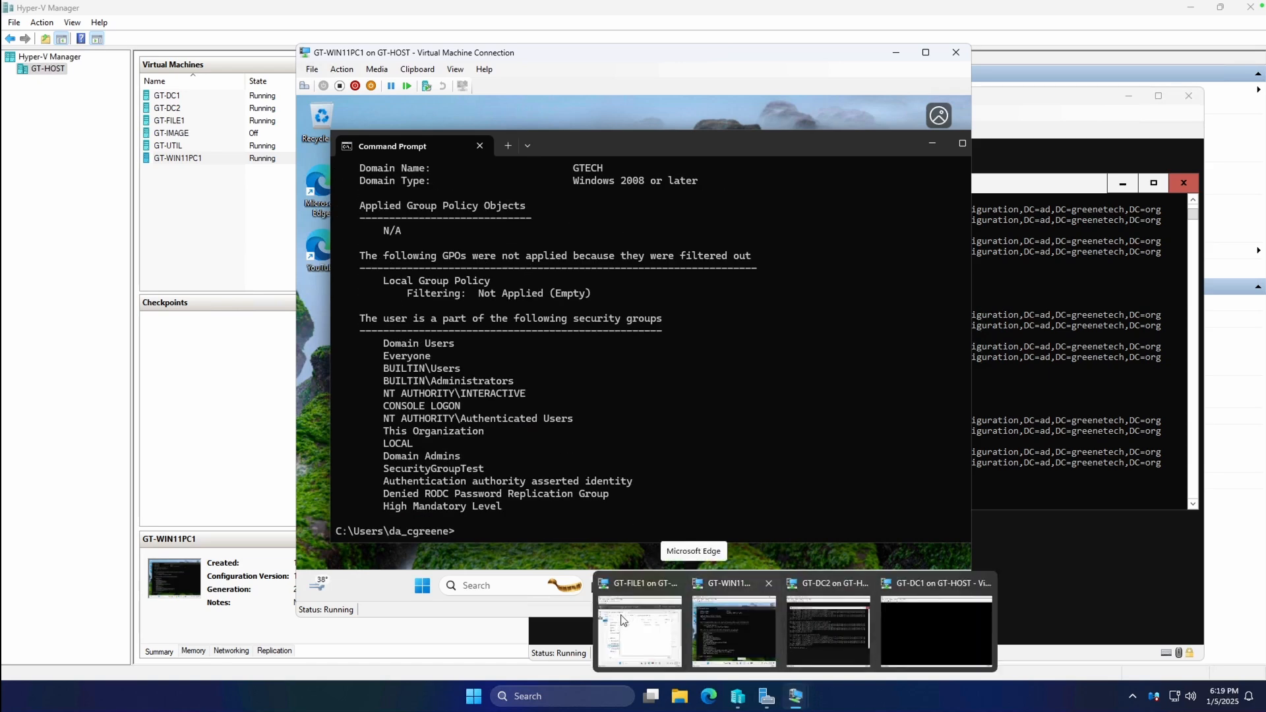
left_click(915, 643)
left_click(277, 83)
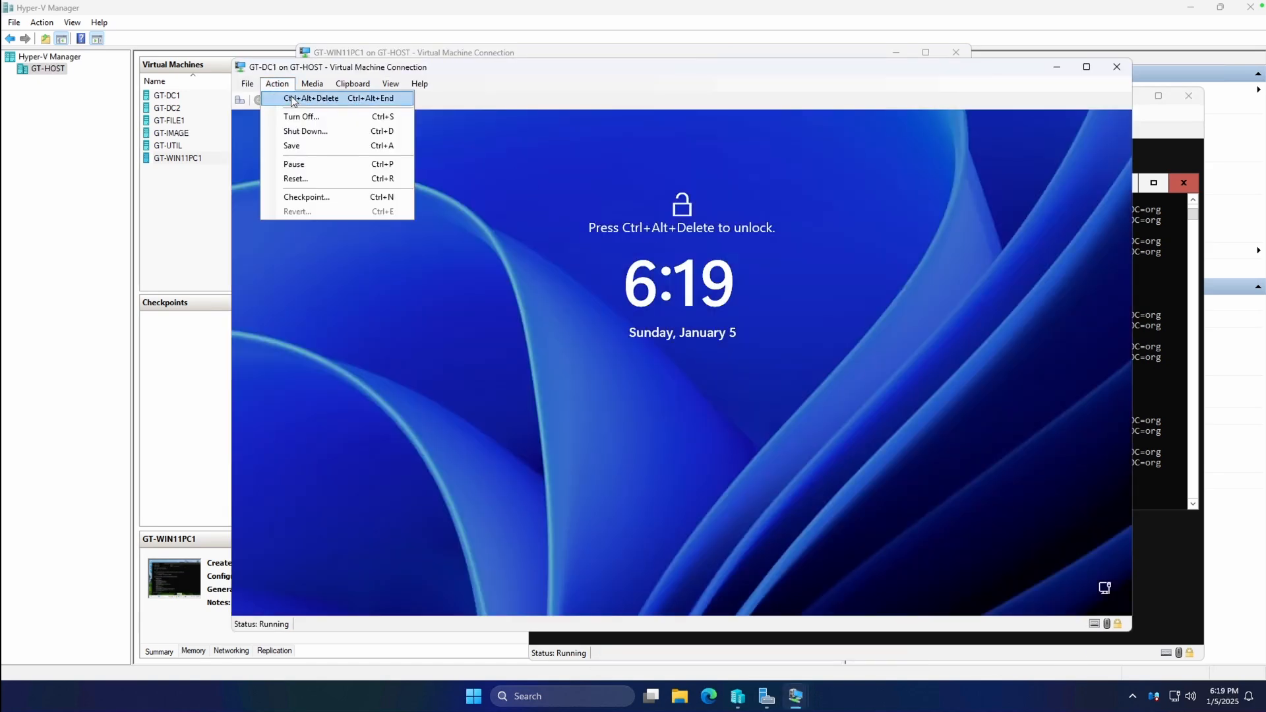
left_click(290, 98)
type("••")
key("BackSpace")
key("BackSpace")
type("••")
key("Return")
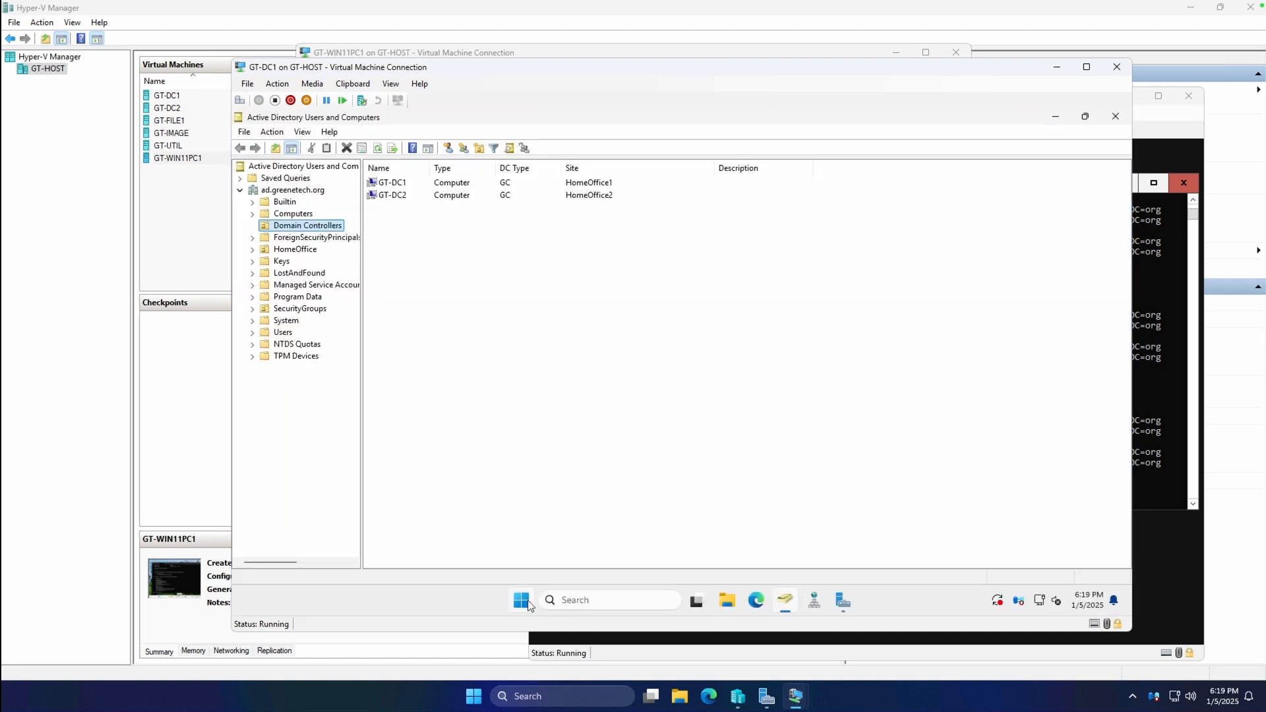
Run repadmin /syncall /AdeP in an administrator PowerShell, then minimize GT-DC1.
left_click(522, 601)
type("powershell")
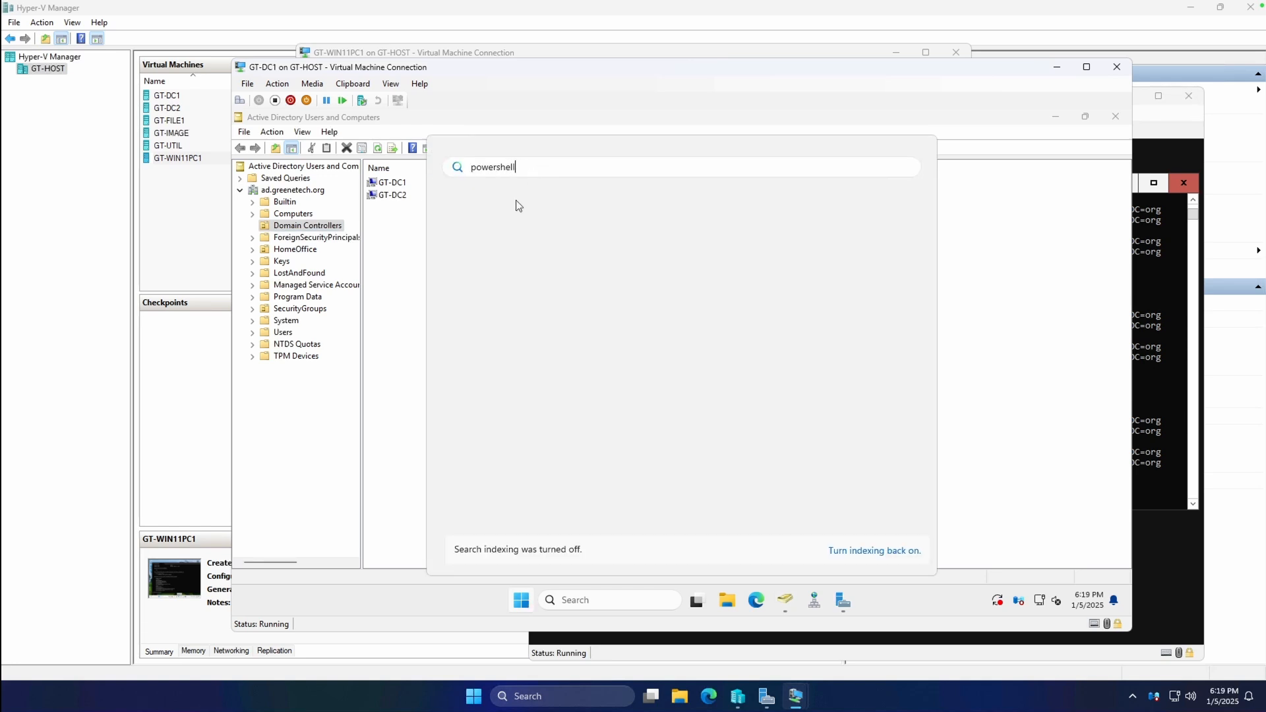
right_click(512, 257)
left_click(572, 270)
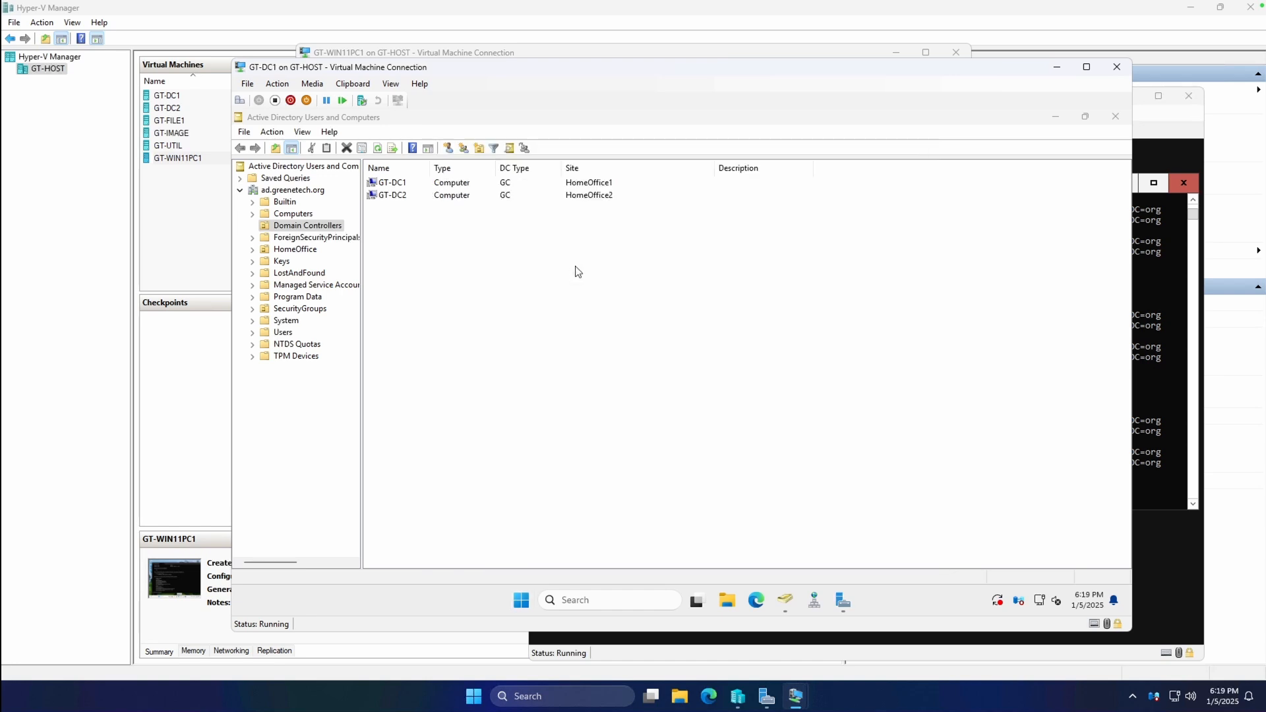
left_click(640, 462)
left_click(608, 335)
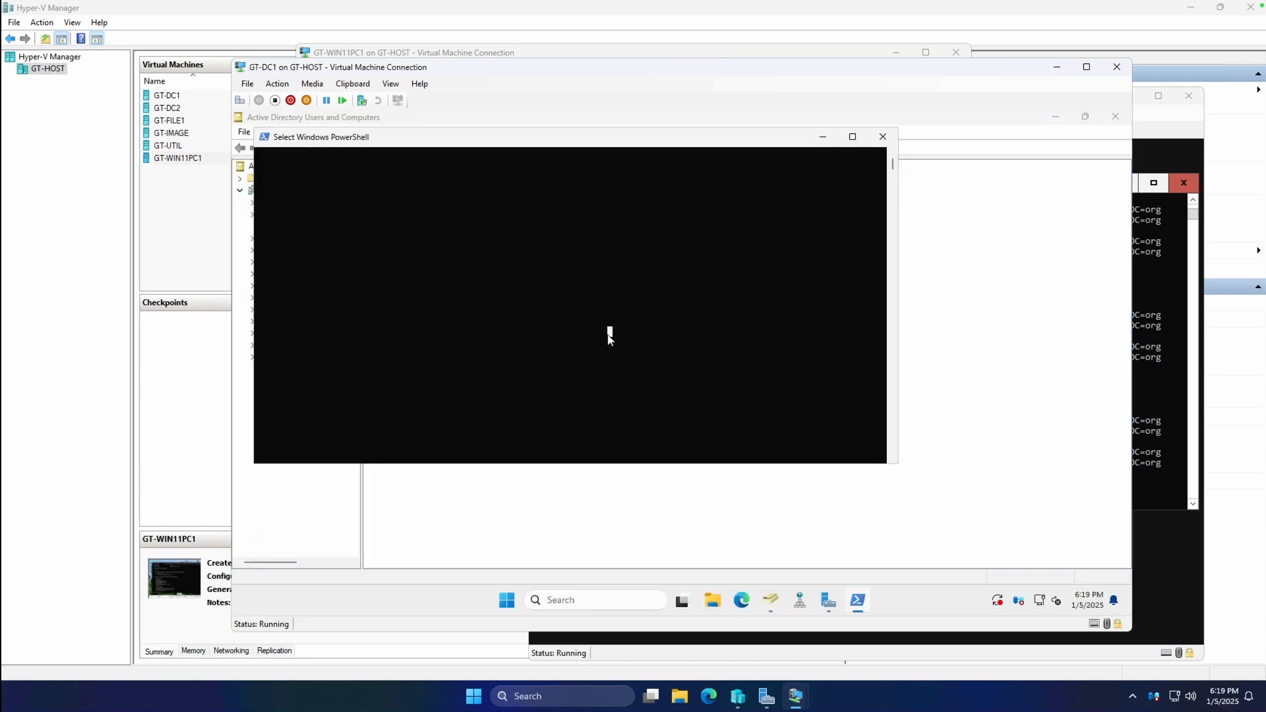
right_click(607, 333)
type("repadmin /syncall /AdeP")
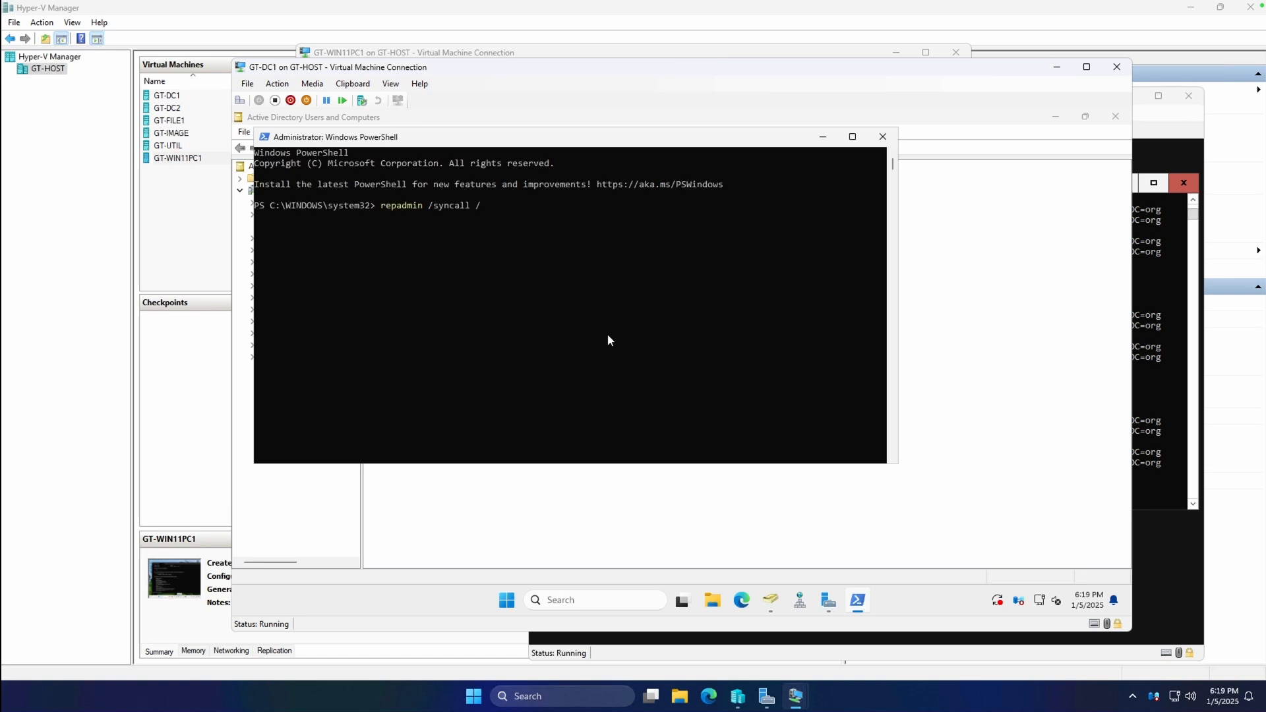
key("Return")
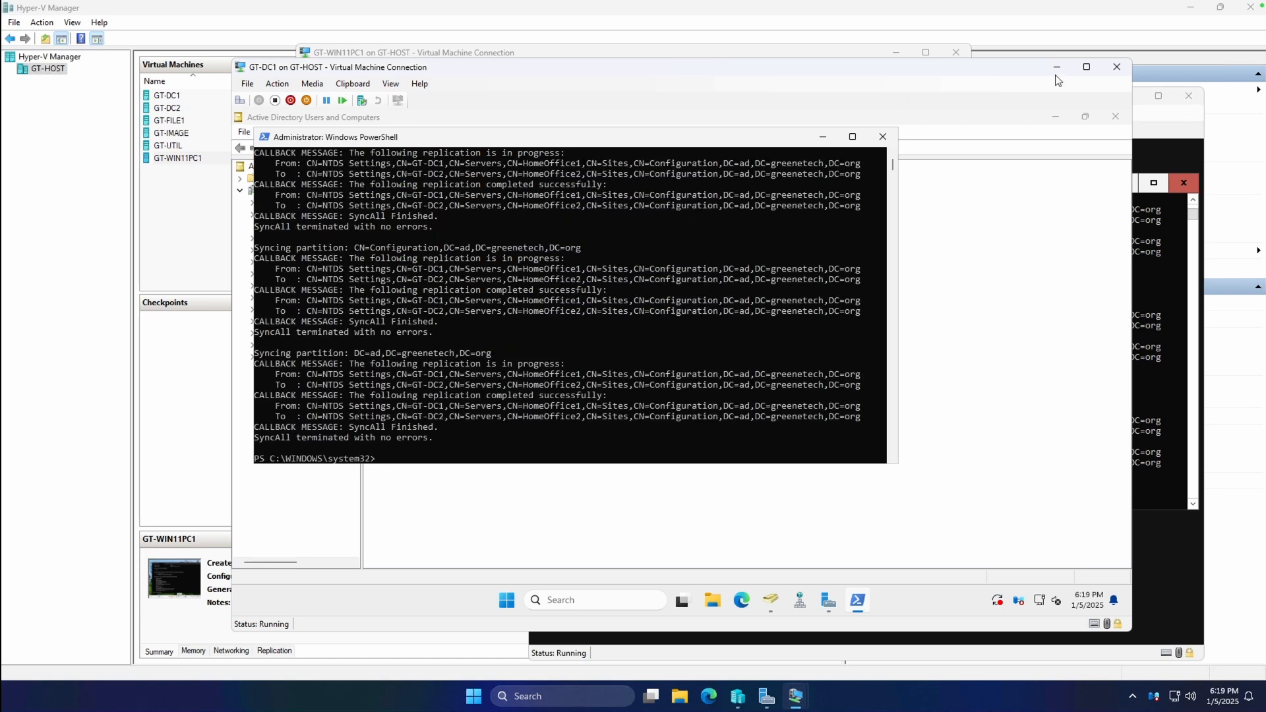
left_click(1056, 68)
Rerun gpupdate /force on the client, then open MarketingDept (V:) from This PC.
type("gpresult /r")
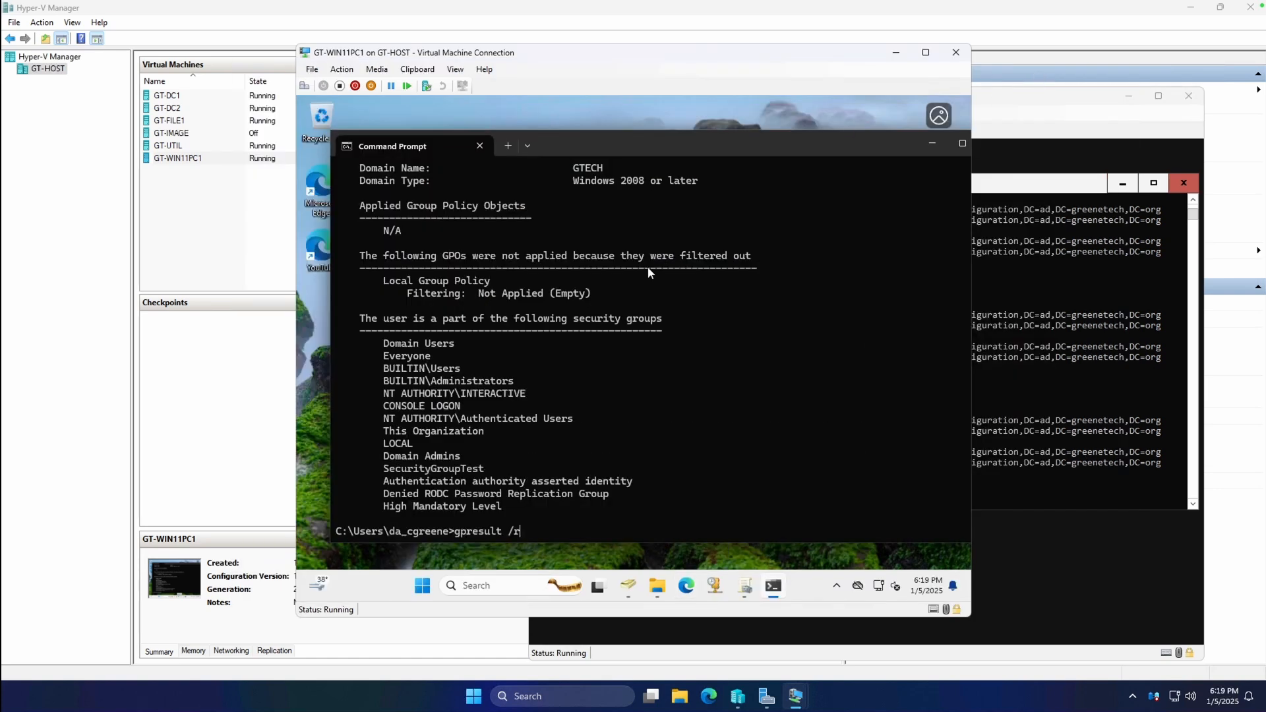
key("Up")
key("Return")
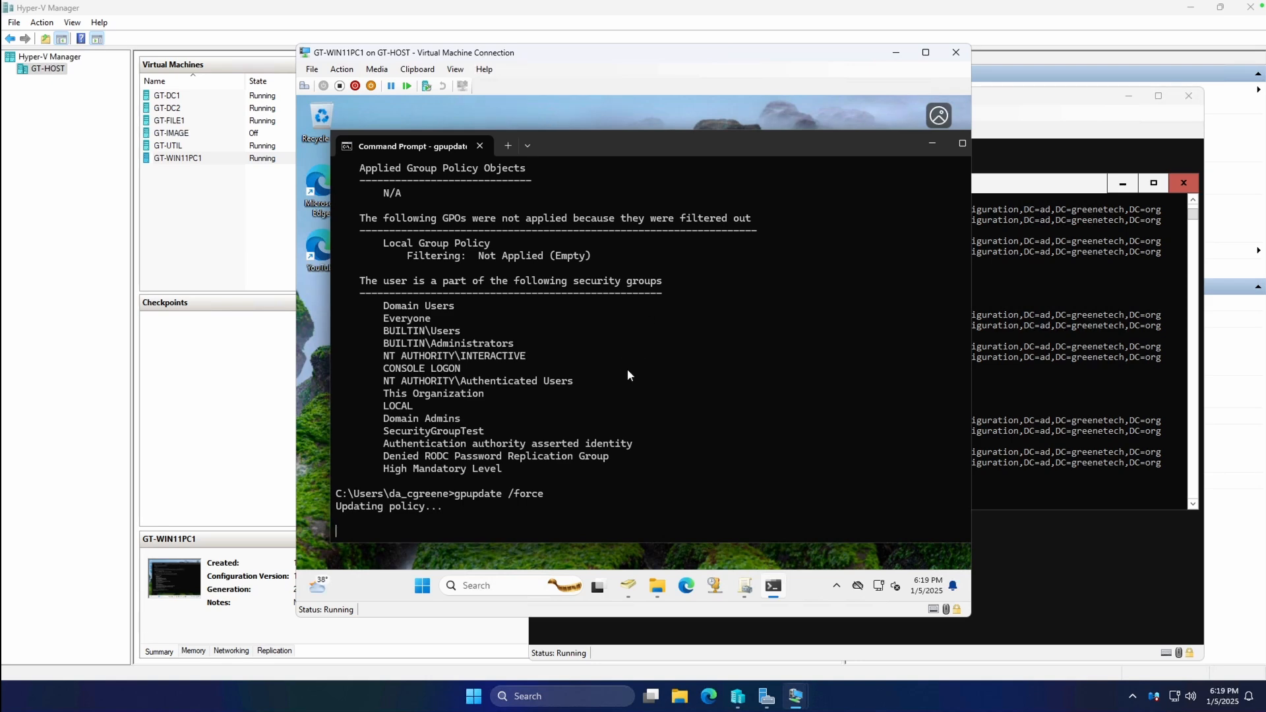
scroll(630, 379, "up", 4)
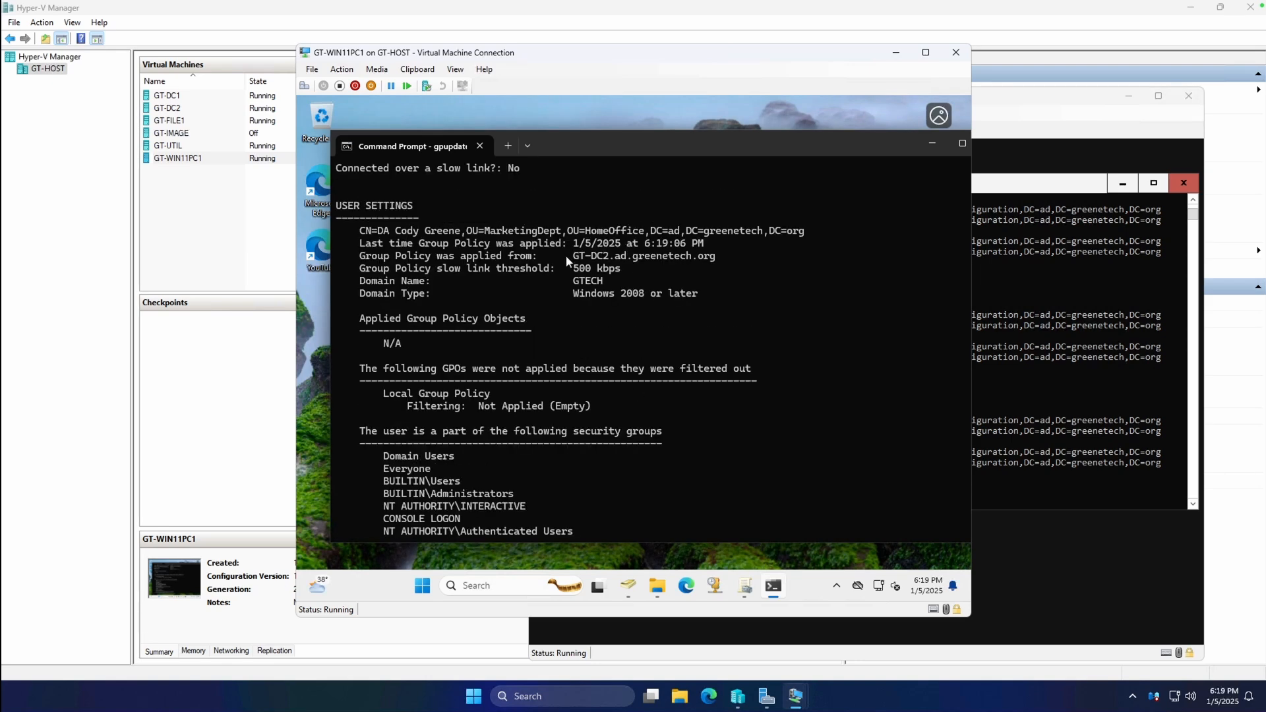
scroll(667, 304, "down", 4)
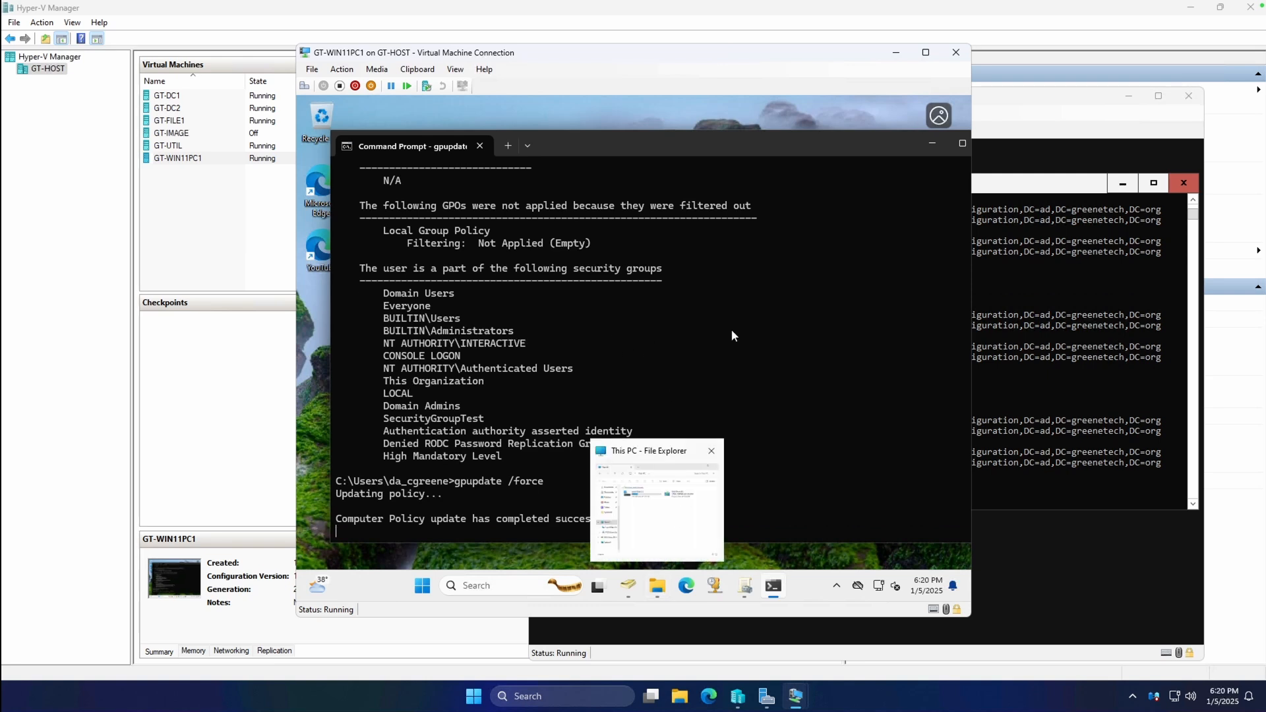
left_click(658, 586)
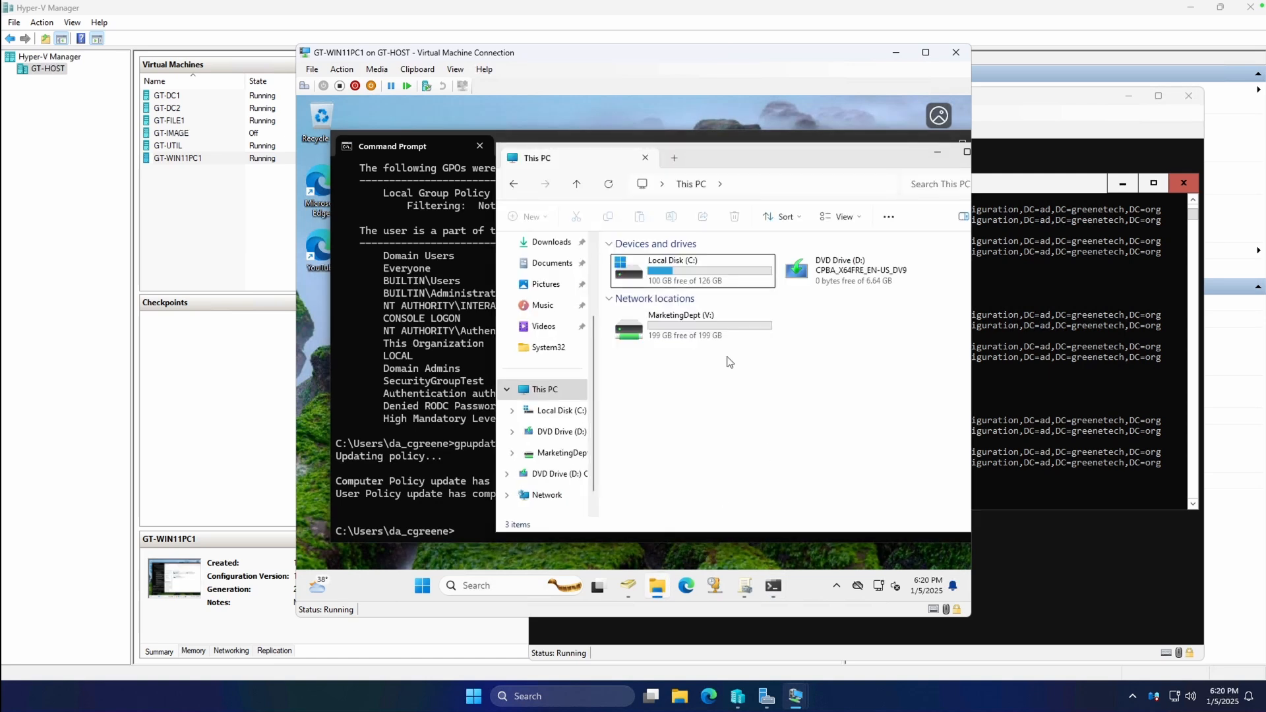
double_click(703, 333)
left_click(430, 347)
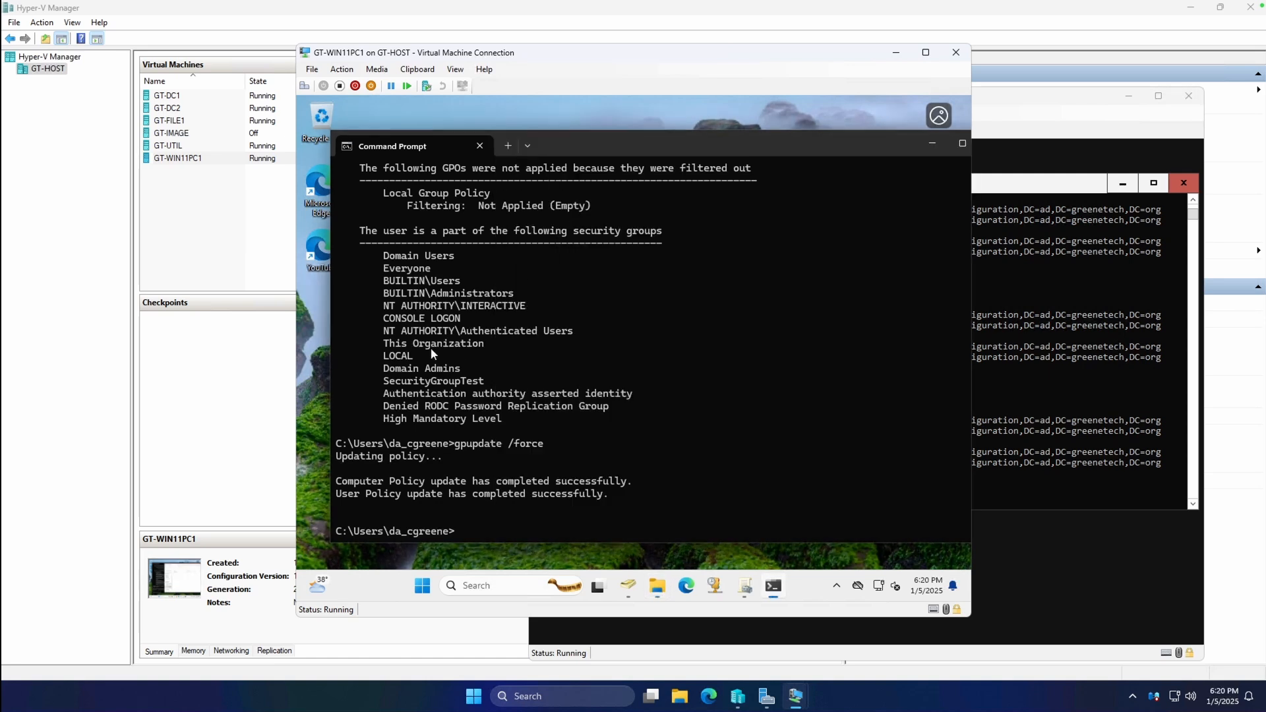
Rerun gpresult /r and review USER SETTINGS listing MarketingDeptShareDriveMapping, maximized then minimized.
type("gpresult /r")
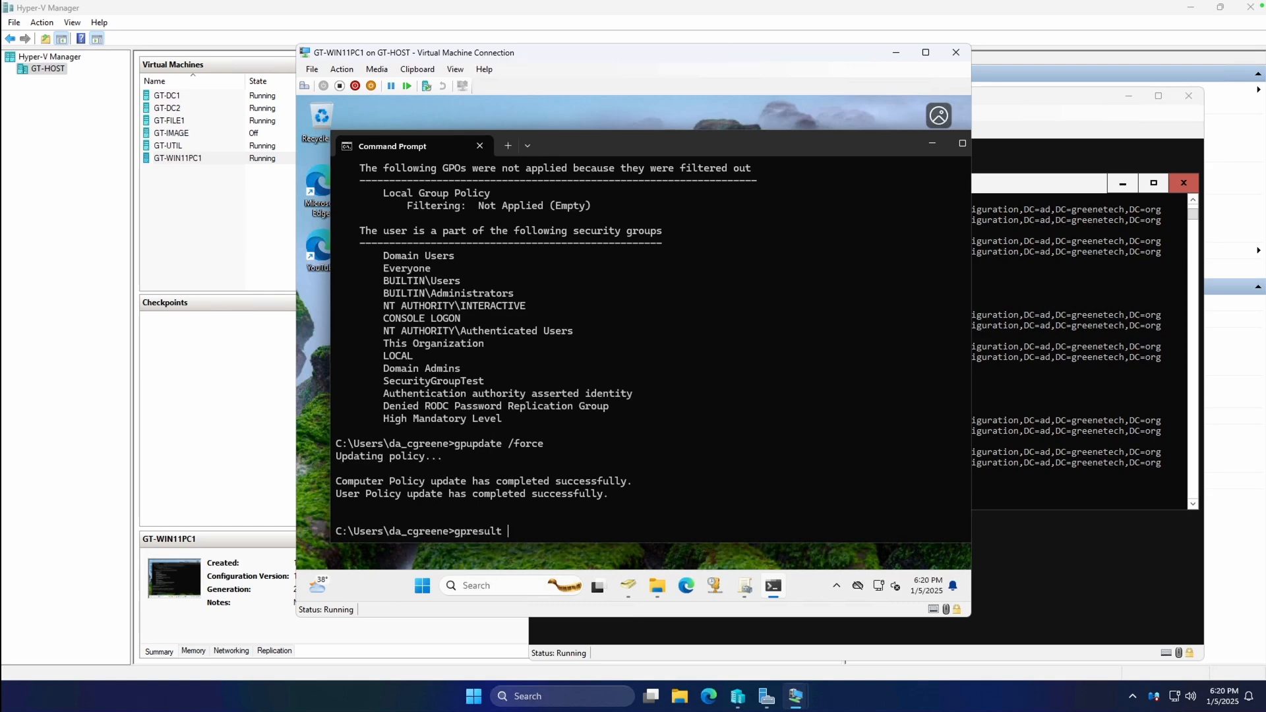
key("Return")
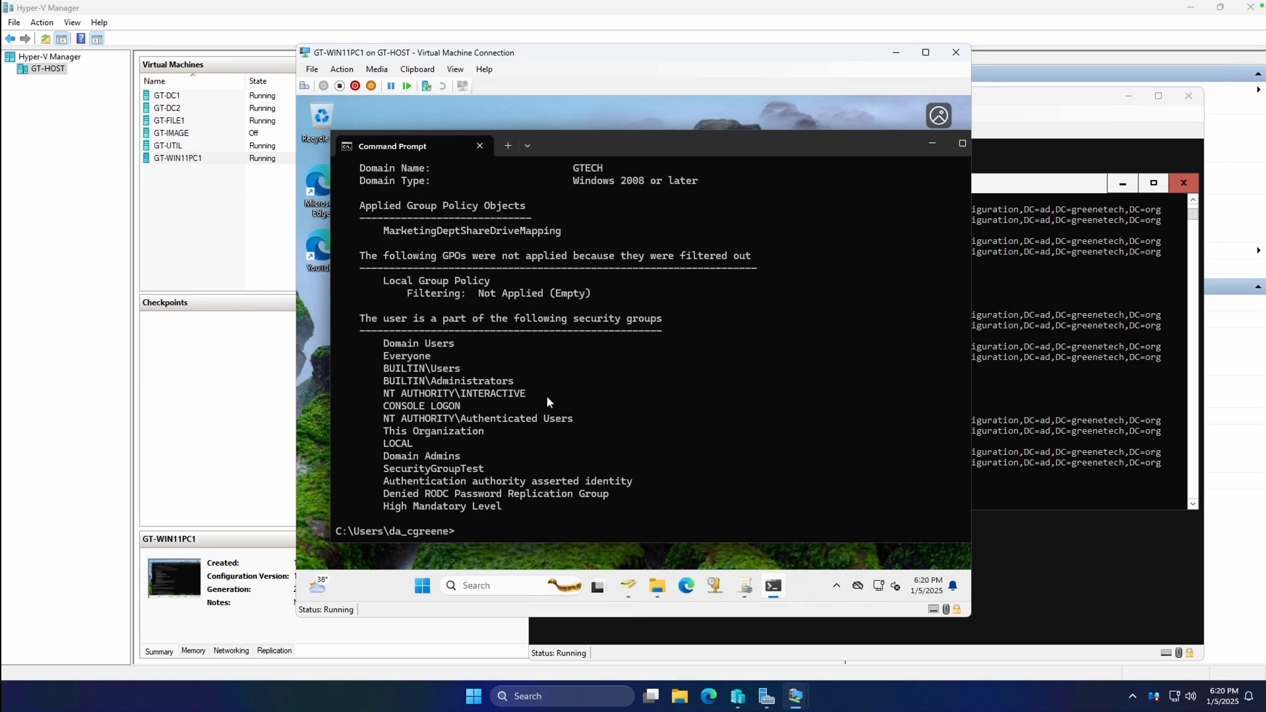
scroll(544, 393, "up", 7)
scroll(386, 440, "down", 2)
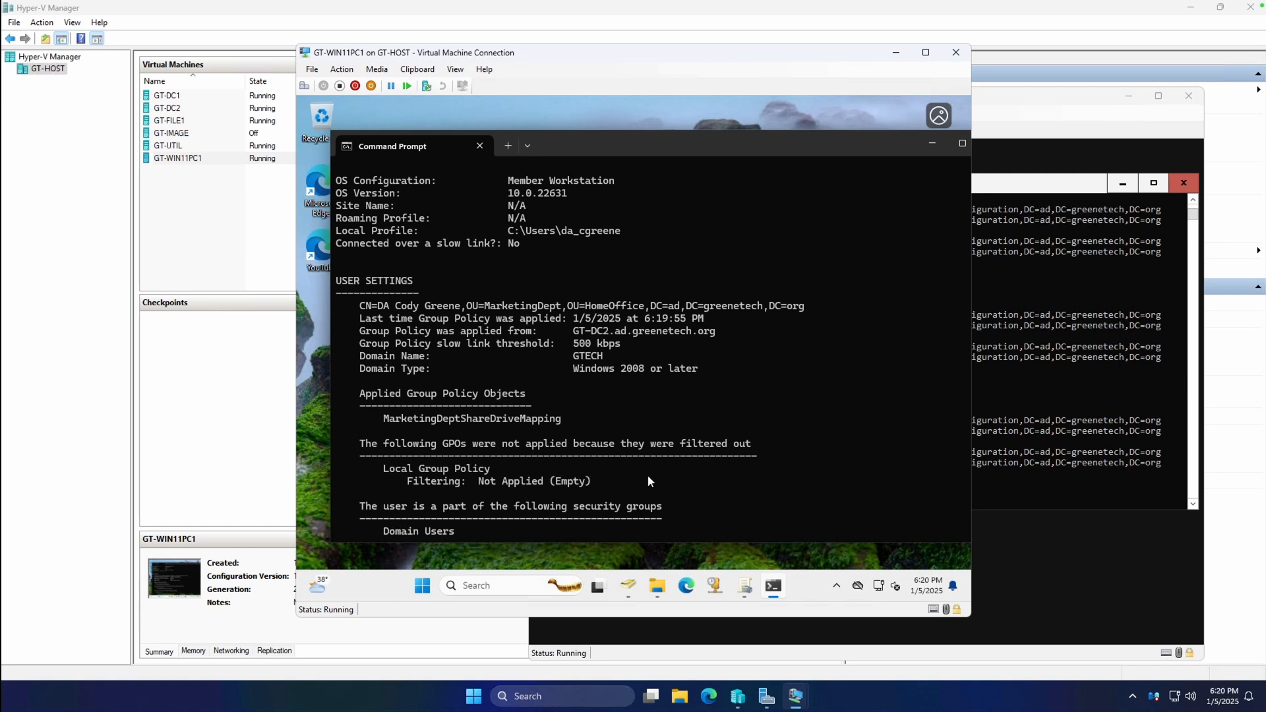
double_click(707, 147)
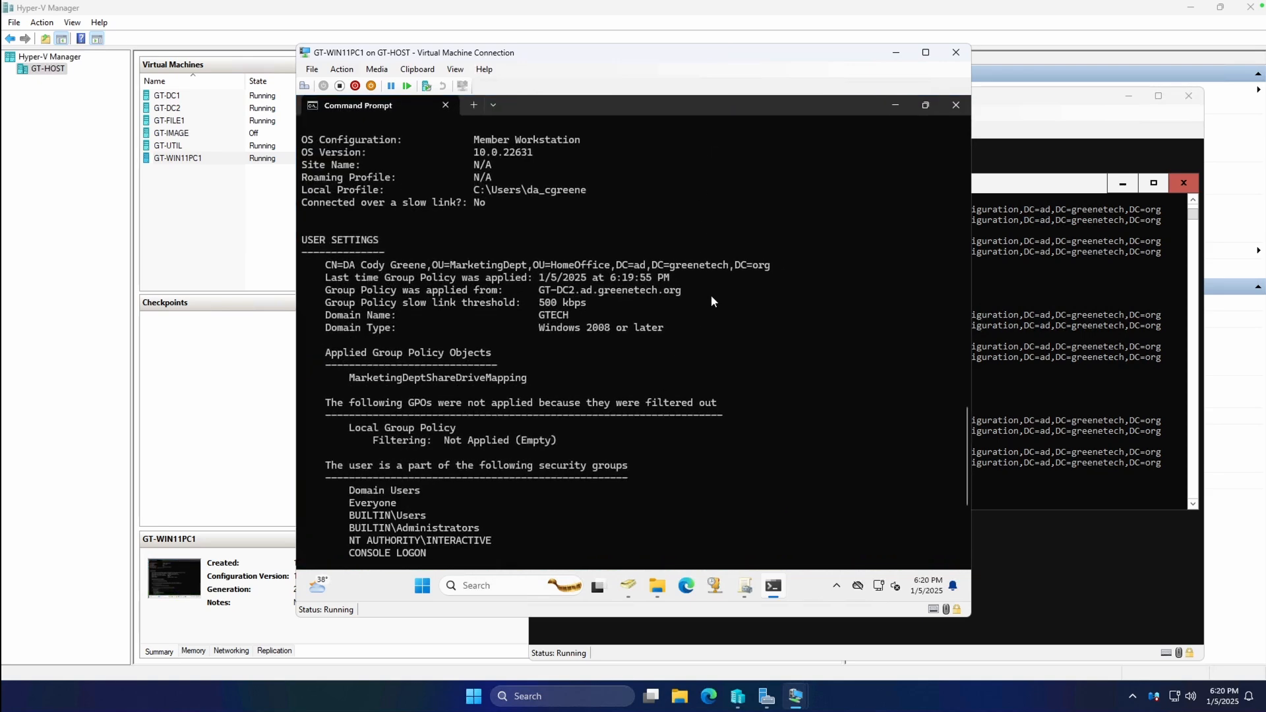
left_click(773, 585)
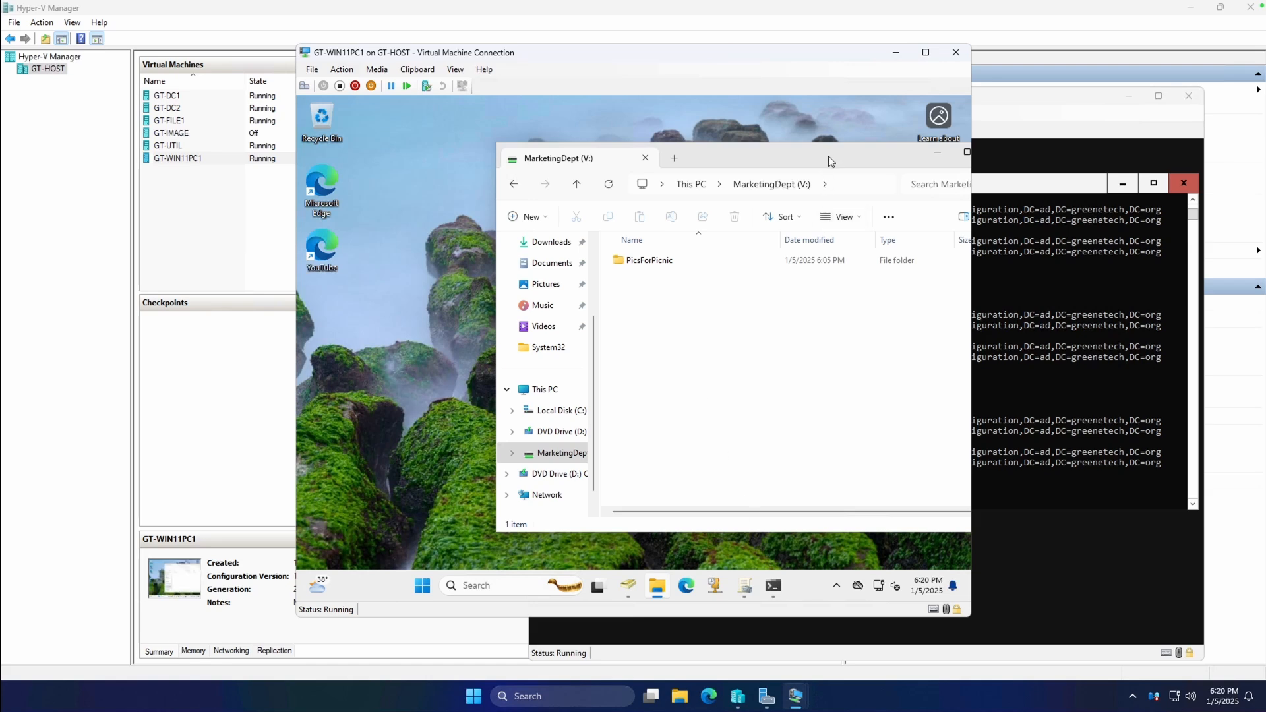
Move the MarketingDept (V:) window showing PicsForPicnic left, then minimize it.
left_click_drag(827, 163, 671, 170)
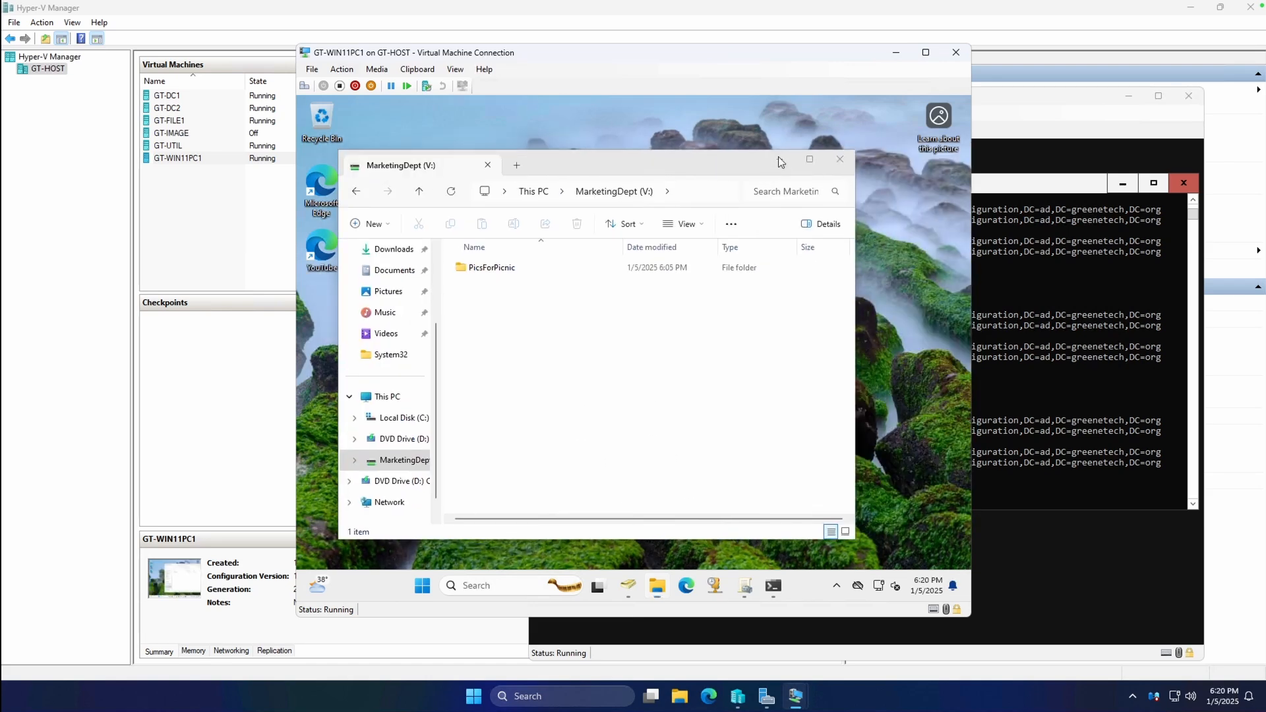
left_click(779, 160)
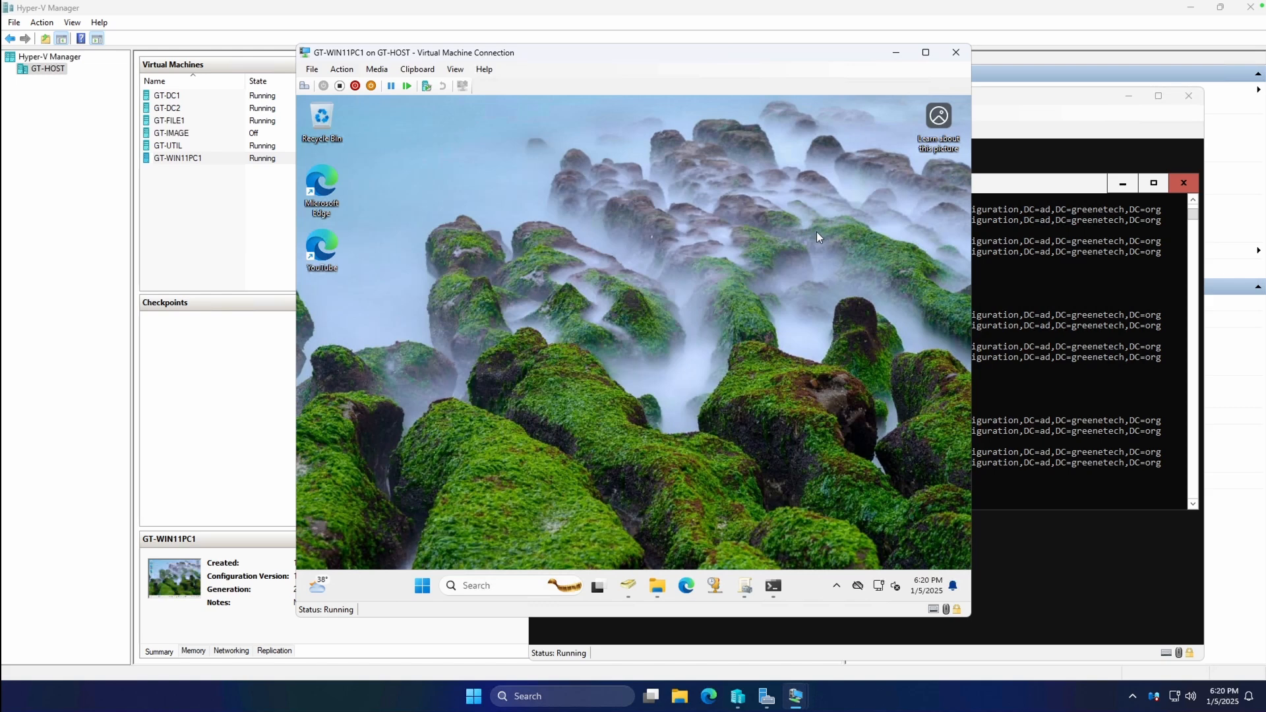